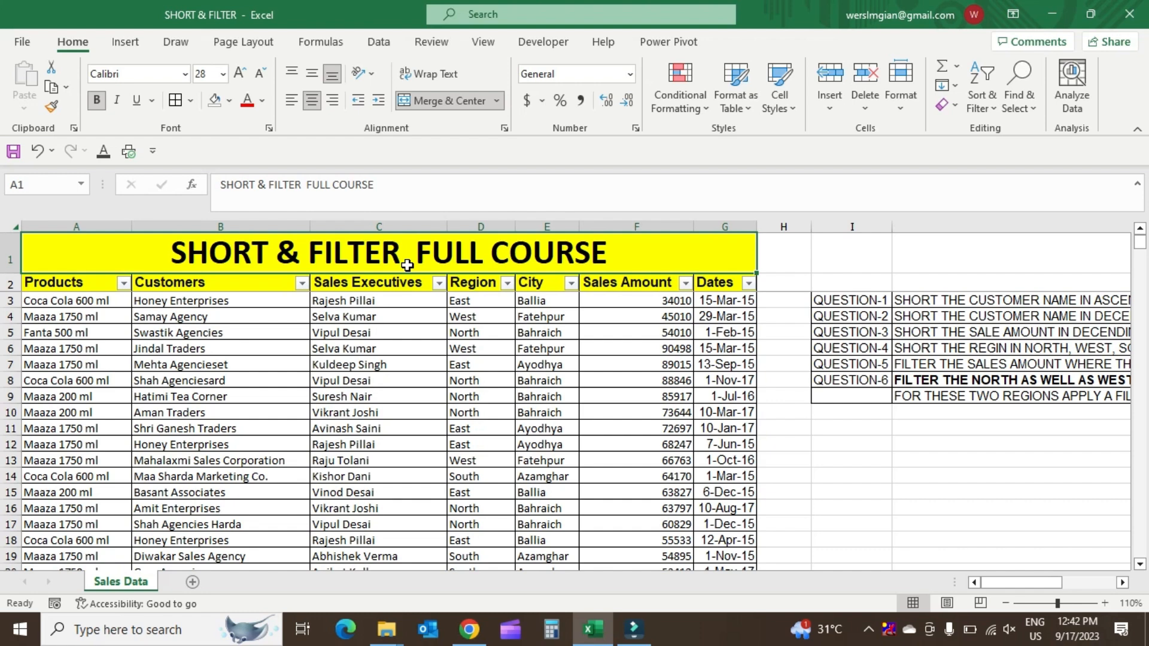
Step: Examine the sales table's columns from Products through Customers, Sales Executives, Region, City and Sales Amount to Dates
{"action": "left_click", "coordinate": [180, 300]}
{"action": "left_click_drag", "start_coordinate": [222, 257], "coordinate": [198, 476]}
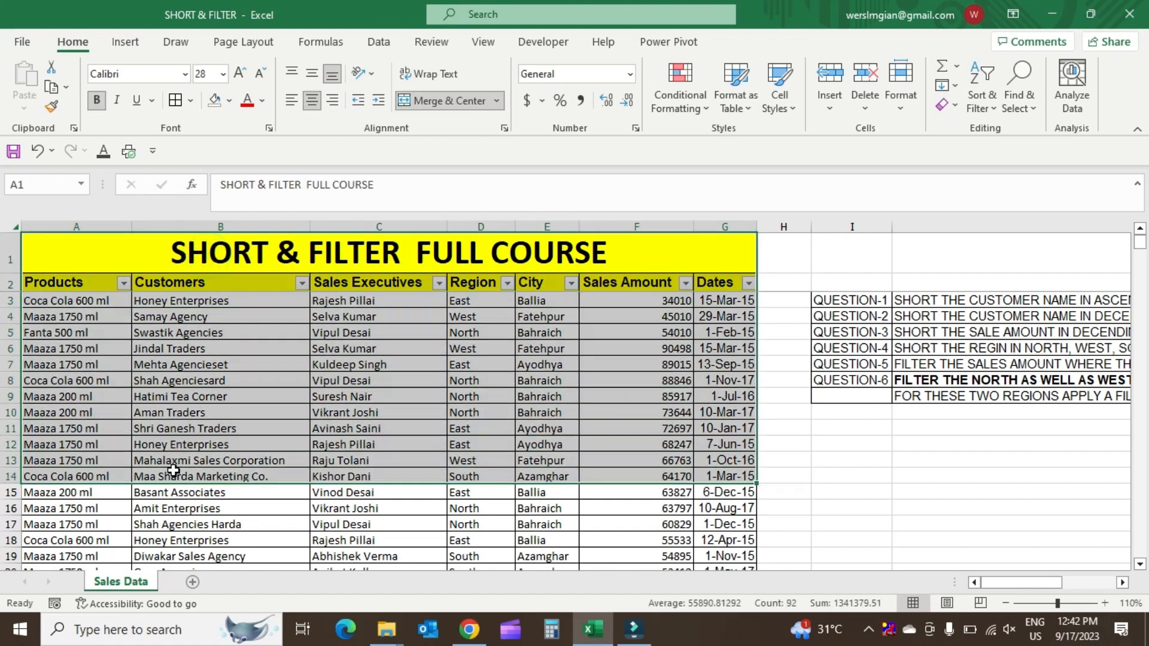
{"action": "left_click", "coordinate": [222, 281]}
{"action": "left_click_drag", "start_coordinate": [60, 283], "coordinate": [54, 483]}
{"action": "left_click_drag", "start_coordinate": [230, 286], "coordinate": [235, 441]}
{"action": "left_click_drag", "start_coordinate": [380, 284], "coordinate": [360, 469]}
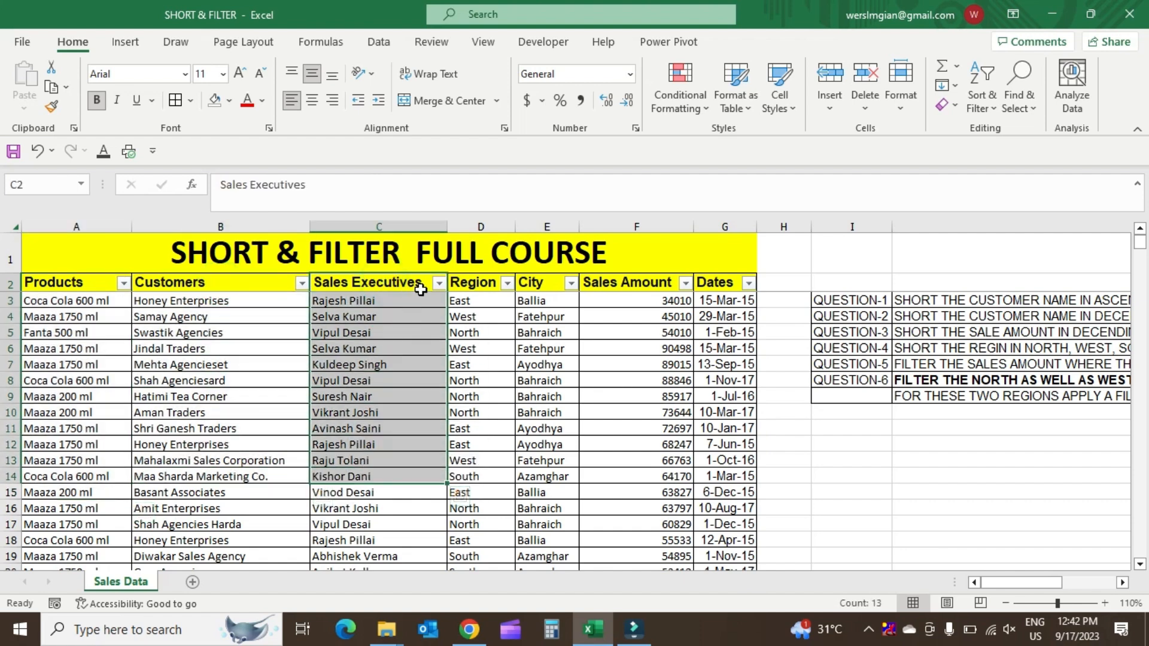
{"action": "left_click_drag", "start_coordinate": [485, 286], "coordinate": [469, 461]}
{"action": "left_click_drag", "start_coordinate": [551, 283], "coordinate": [551, 470]}
{"action": "left_click_drag", "start_coordinate": [648, 282], "coordinate": [640, 460]}
{"action": "left_click_drag", "start_coordinate": [721, 282], "coordinate": [727, 473]}
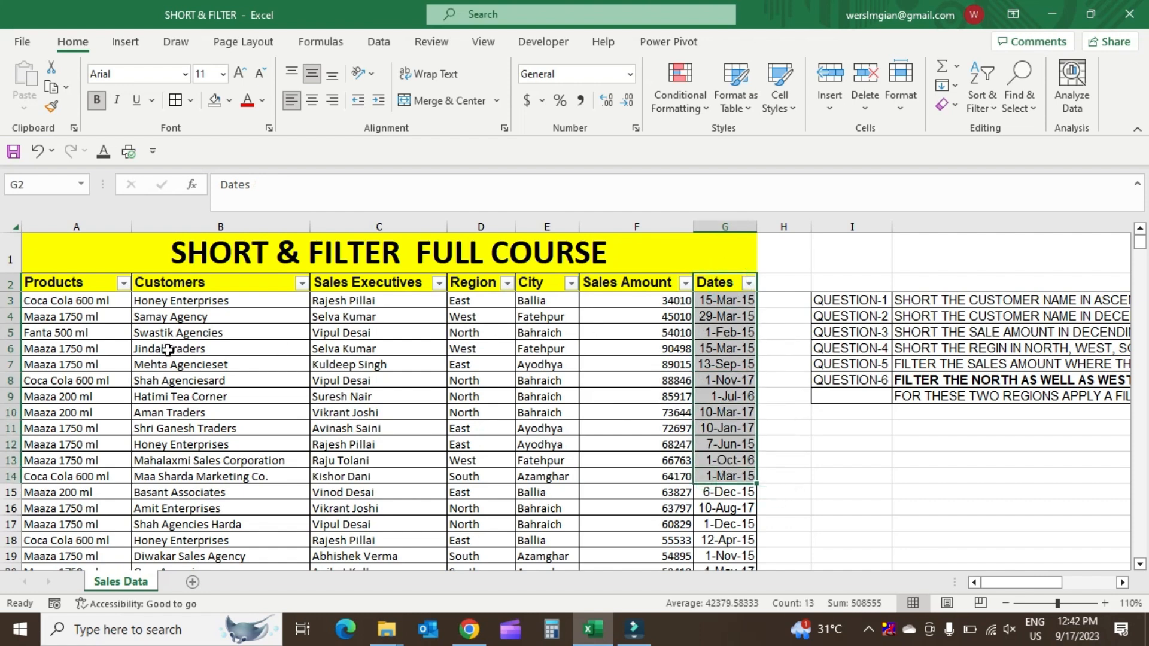
{"action": "left_click_drag", "start_coordinate": [85, 281], "coordinate": [712, 489]}
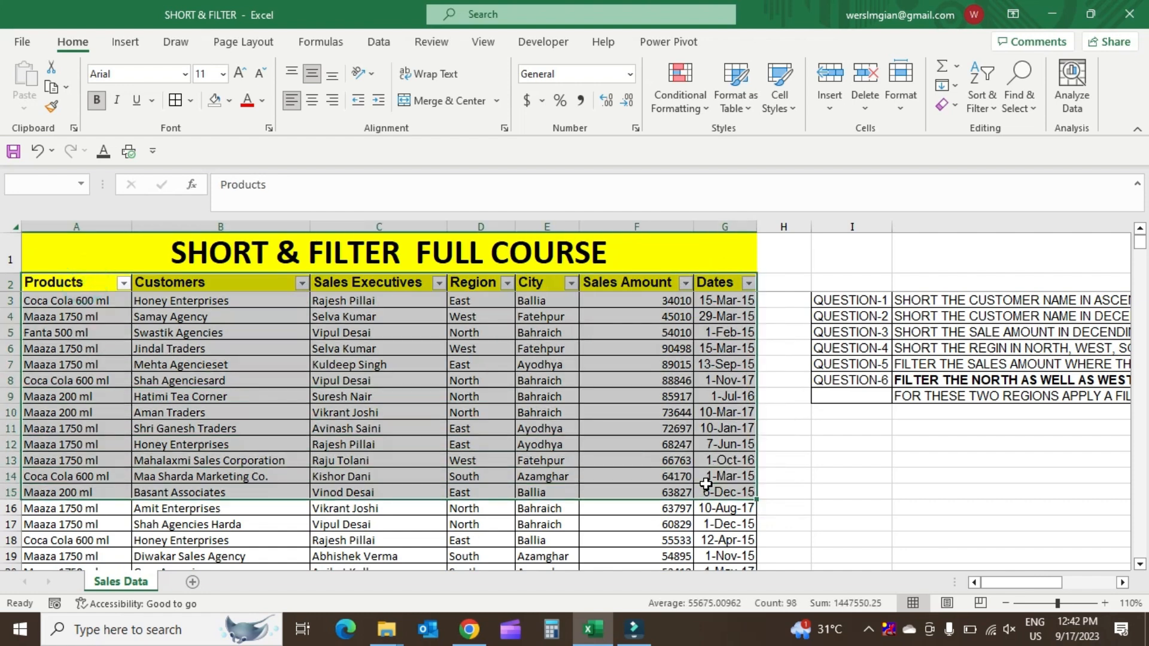
{"action": "left_click", "coordinate": [458, 315]}
{"action": "left_click_drag", "start_coordinate": [107, 282], "coordinate": [720, 483]}
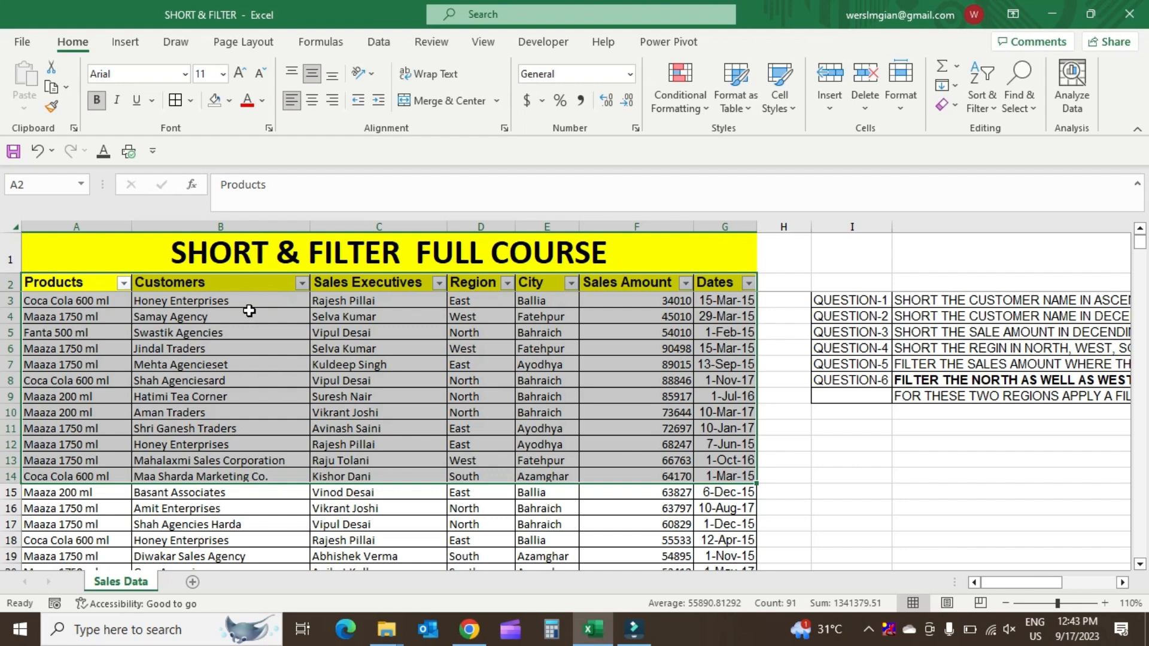
Step: Sort the sales table by the Customers column in ascending order, A to Z
{"action": "left_click_drag", "start_coordinate": [249, 302], "coordinate": [223, 521]}
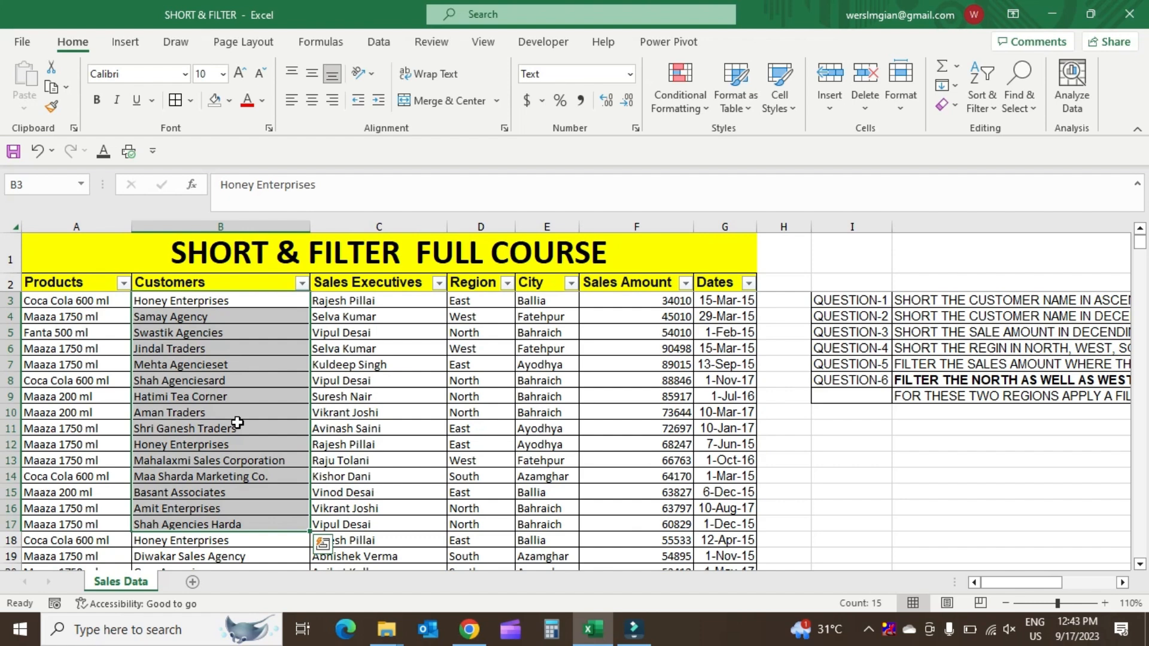
{"action": "left_click", "coordinate": [242, 287]}
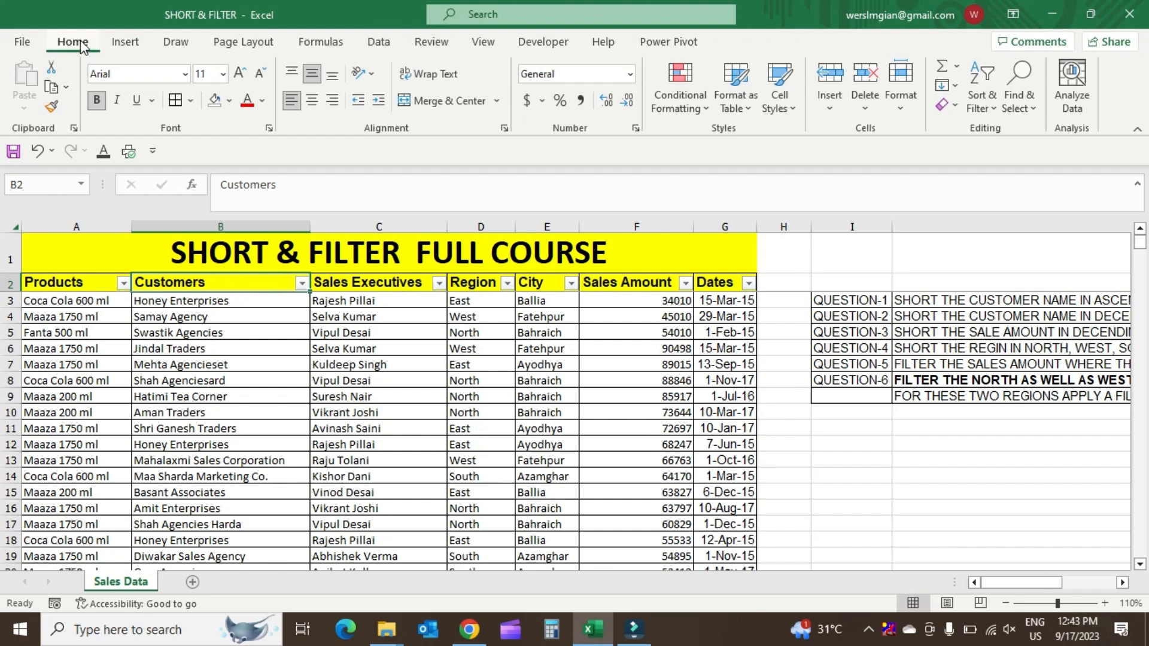
{"action": "left_click", "coordinate": [990, 109]}
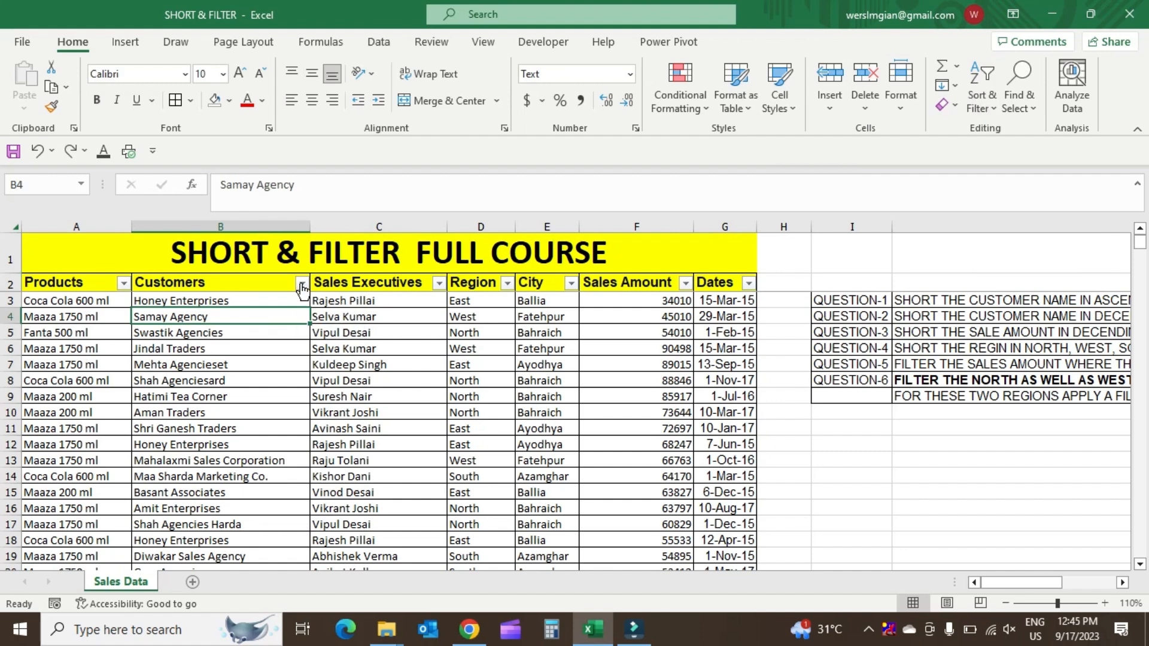
{"action": "left_click", "coordinate": [302, 283]}
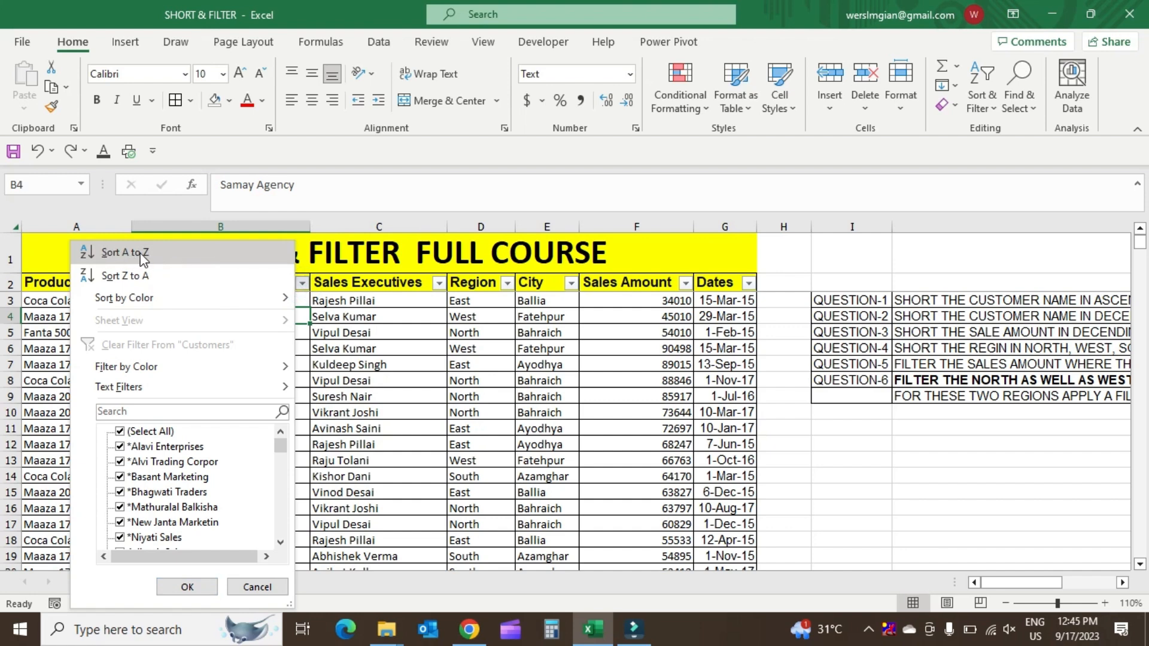
{"action": "left_click", "coordinate": [305, 377]}
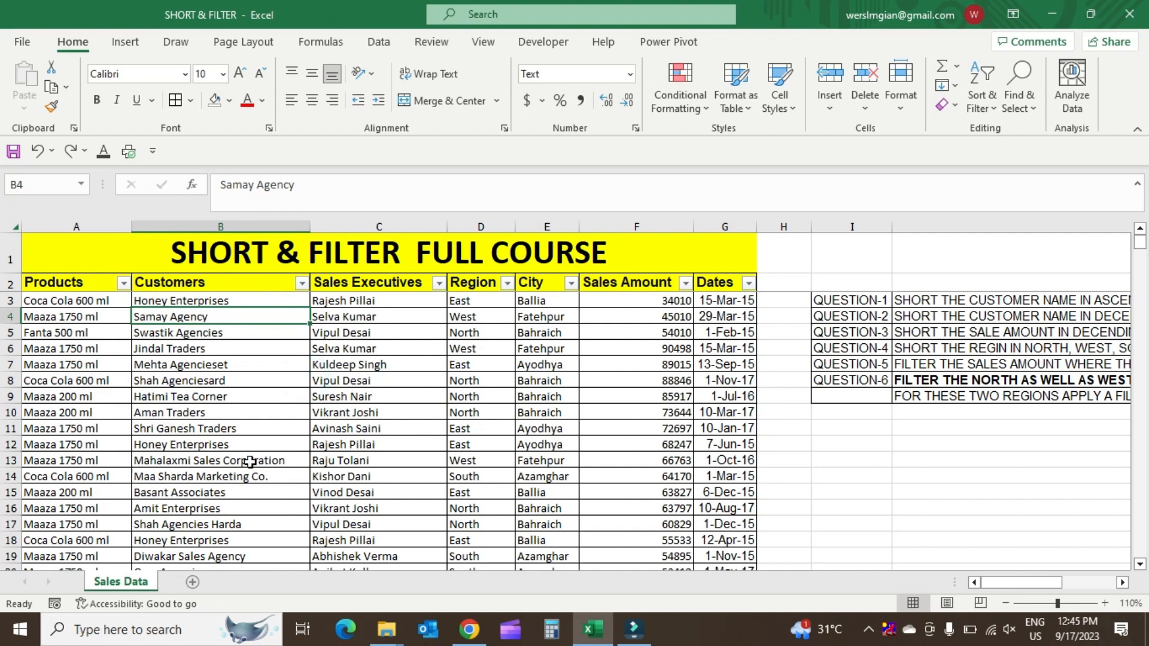
{"action": "left_click_drag", "start_coordinate": [264, 282], "coordinate": [254, 511]}
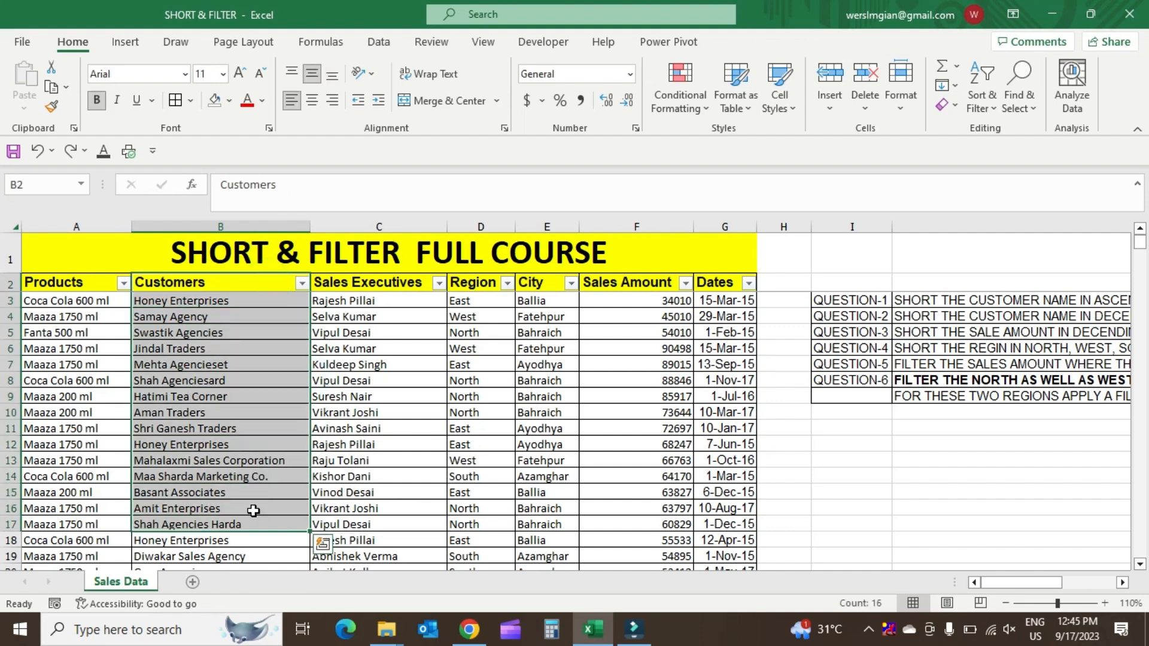
{"action": "left_click", "coordinate": [303, 285]}
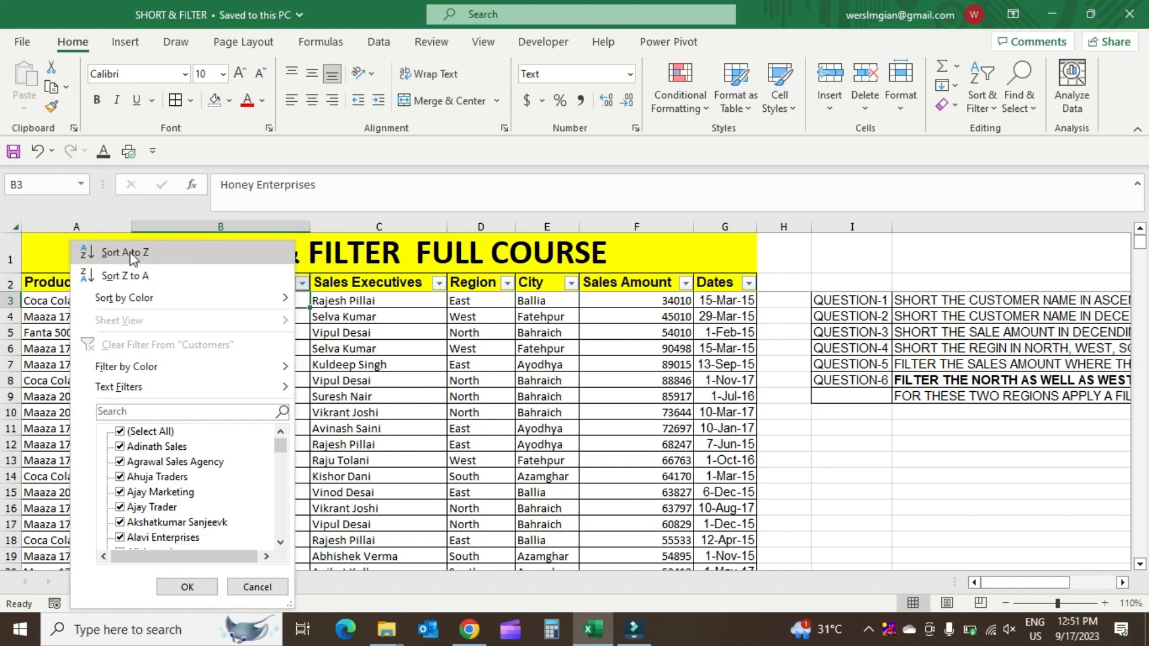
{"action": "left_click", "coordinate": [126, 252]}
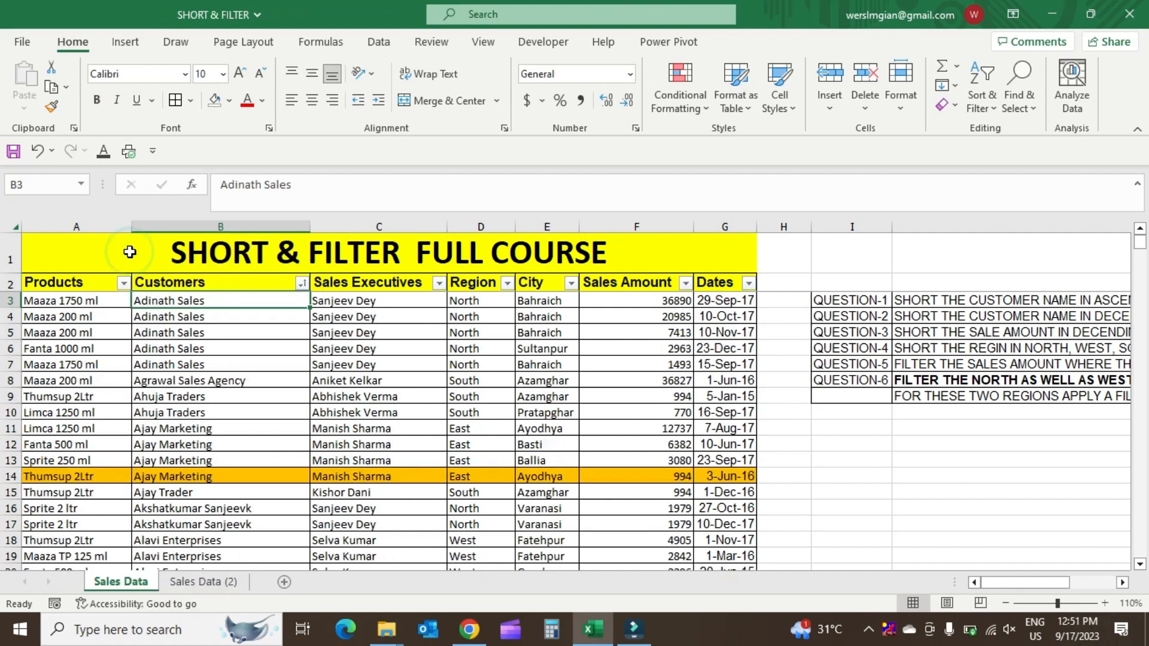
Step: Examine the customer names down the Customers column to check their alphabetical order
{"action": "left_click_drag", "start_coordinate": [220, 299], "coordinate": [199, 441]}
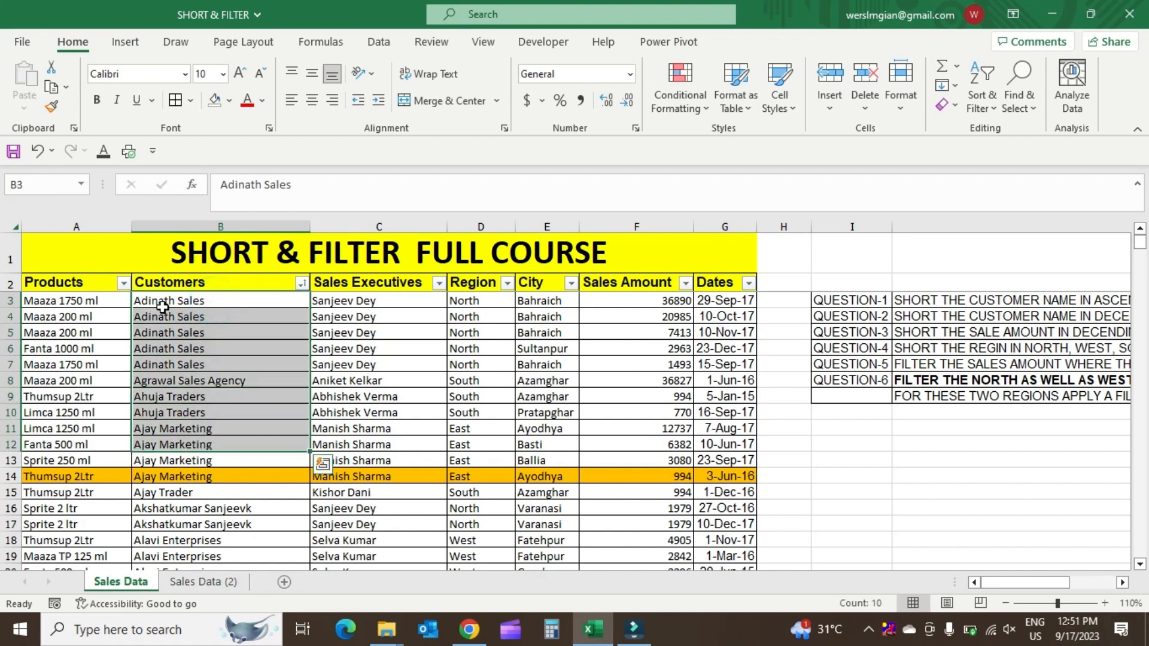
{"action": "left_click", "coordinate": [142, 305]}
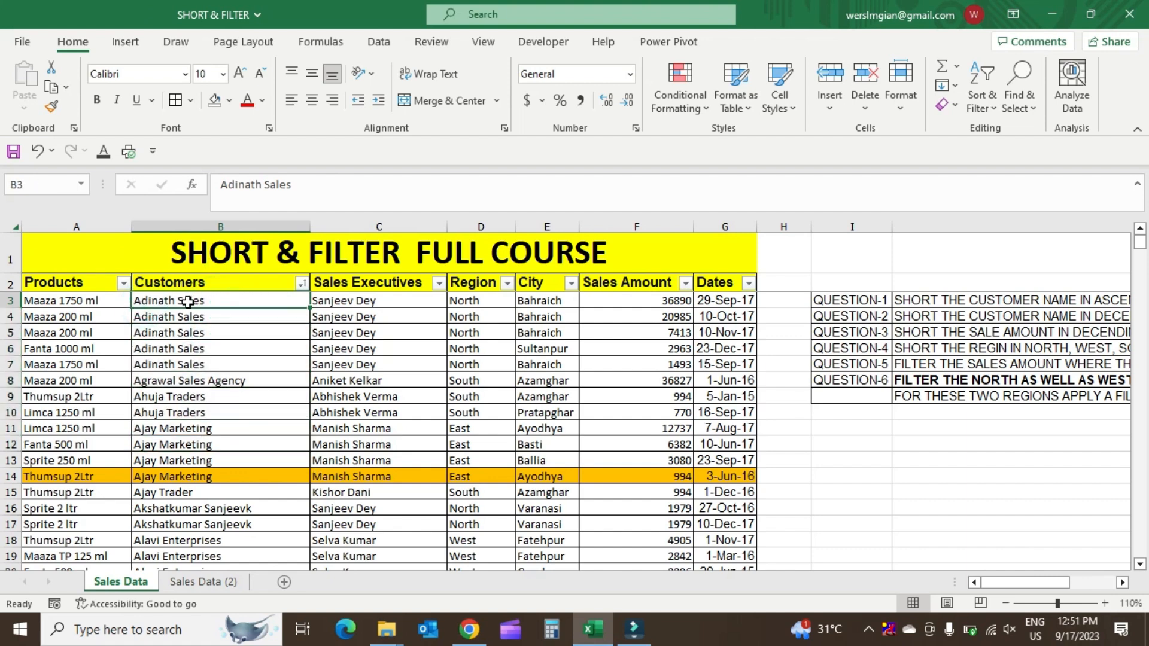
{"action": "left_click_drag", "start_coordinate": [205, 297], "coordinate": [189, 444]}
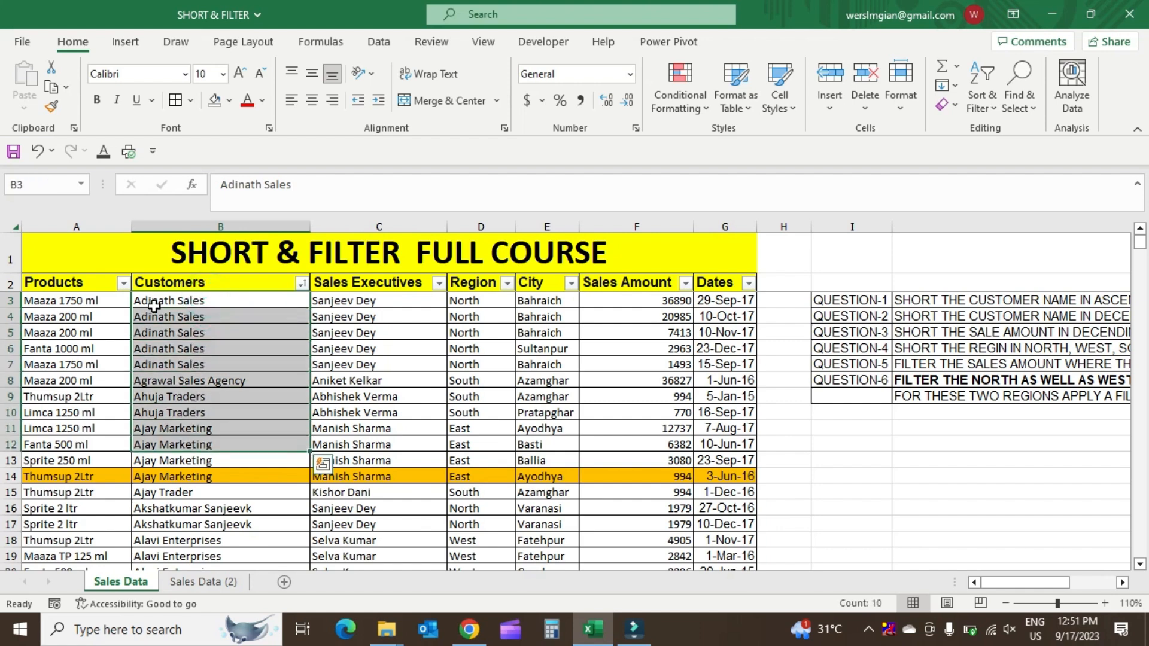
{"action": "left_click_drag", "start_coordinate": [199, 302], "coordinate": [186, 492]}
{"action": "left_click", "coordinate": [192, 383]}
{"action": "scroll", "coordinate": [177, 494], "scroll_direction": "down", "scroll_amount": 5}
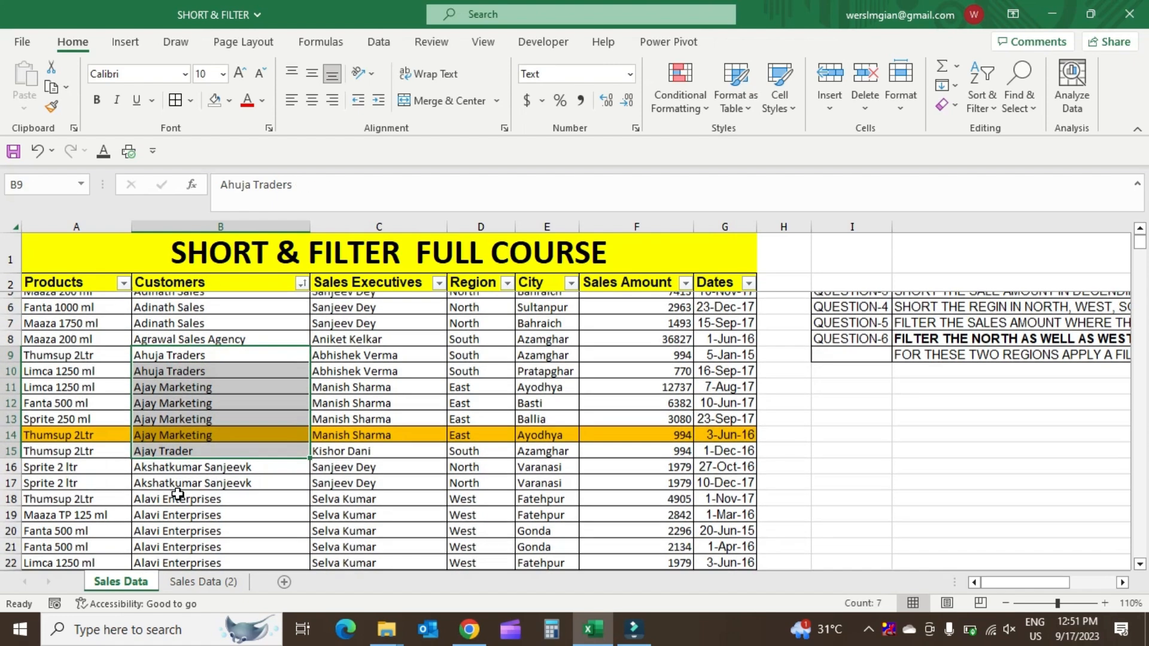
{"action": "scroll", "coordinate": [177, 494], "scroll_direction": "down", "scroll_amount": 15}
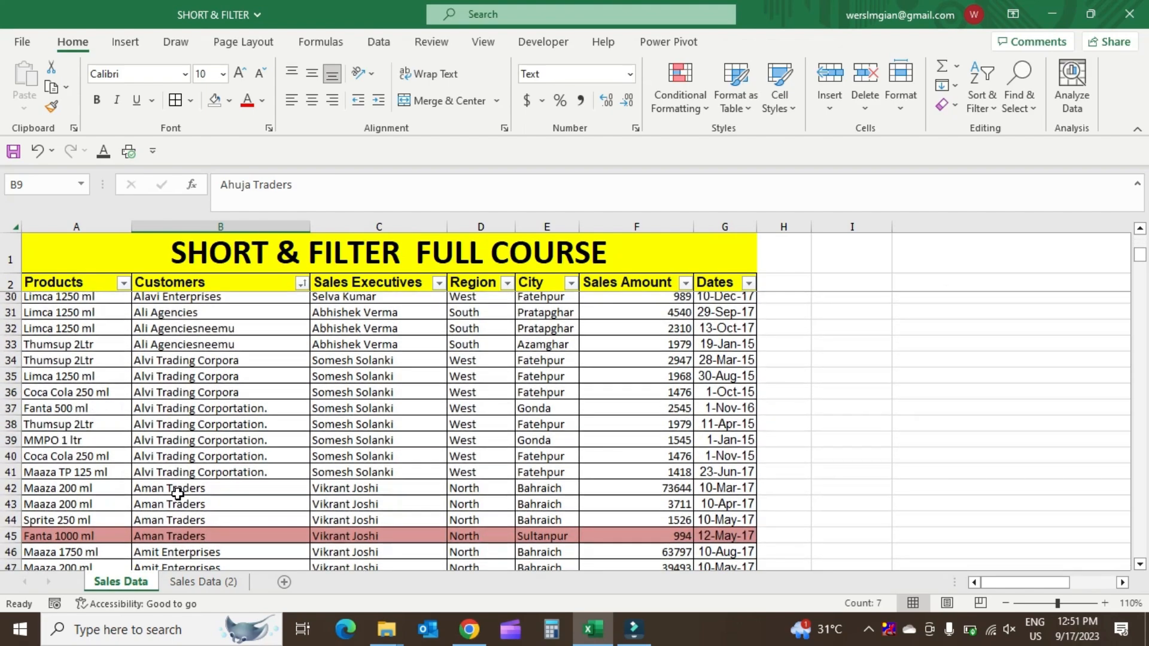
{"action": "scroll", "coordinate": [178, 494], "scroll_direction": "down", "scroll_amount": 6}
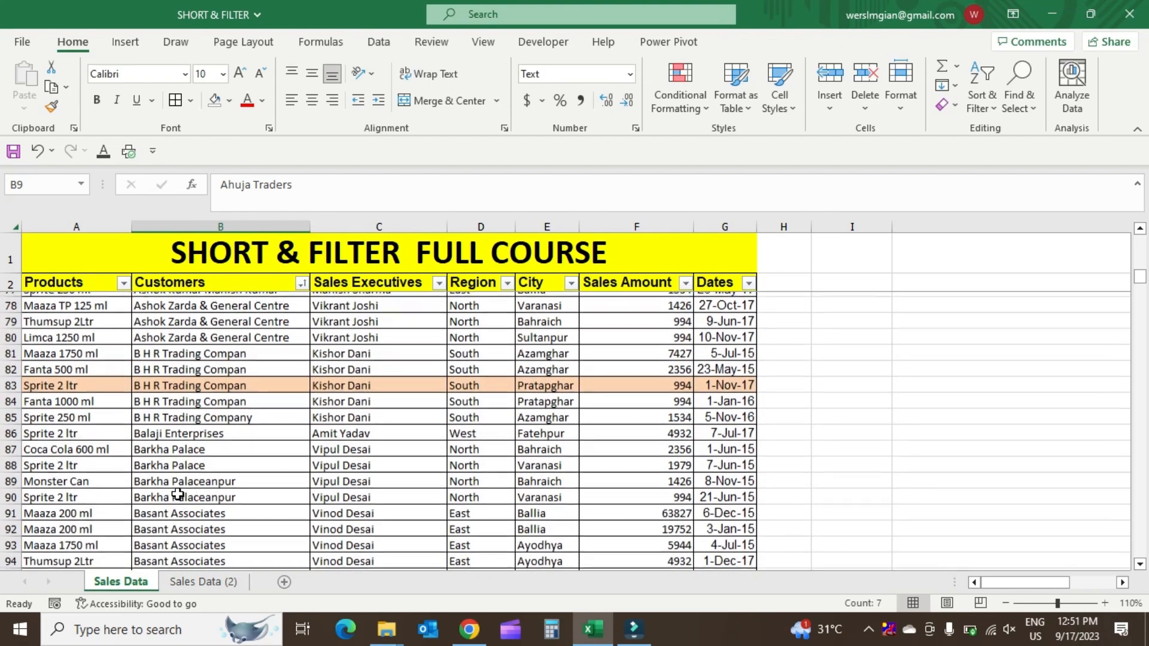
{"action": "left_click_drag", "start_coordinate": [144, 351], "coordinate": [150, 464]}
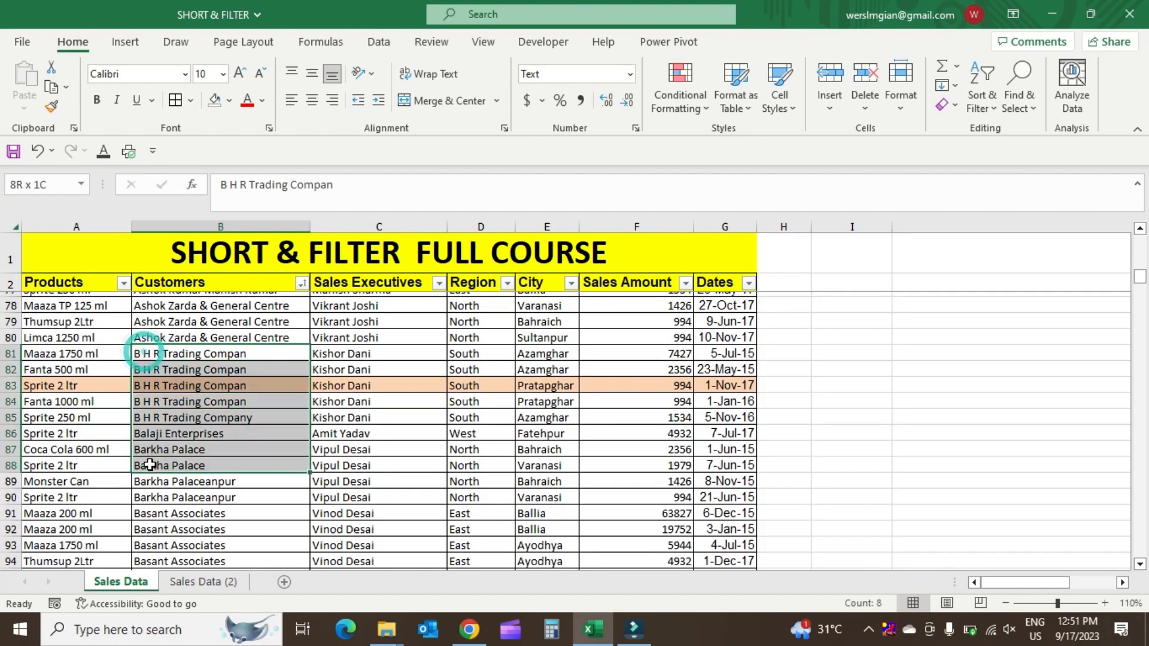
{"action": "scroll", "coordinate": [150, 465], "scroll_direction": "down", "scroll_amount": 5}
{"action": "scroll", "coordinate": [150, 465], "scroll_direction": "down", "scroll_amount": 15}
{"action": "left_click_drag", "start_coordinate": [214, 307], "coordinate": [202, 479]}
{"action": "scroll", "coordinate": [202, 478], "scroll_direction": "down", "scroll_amount": 3}
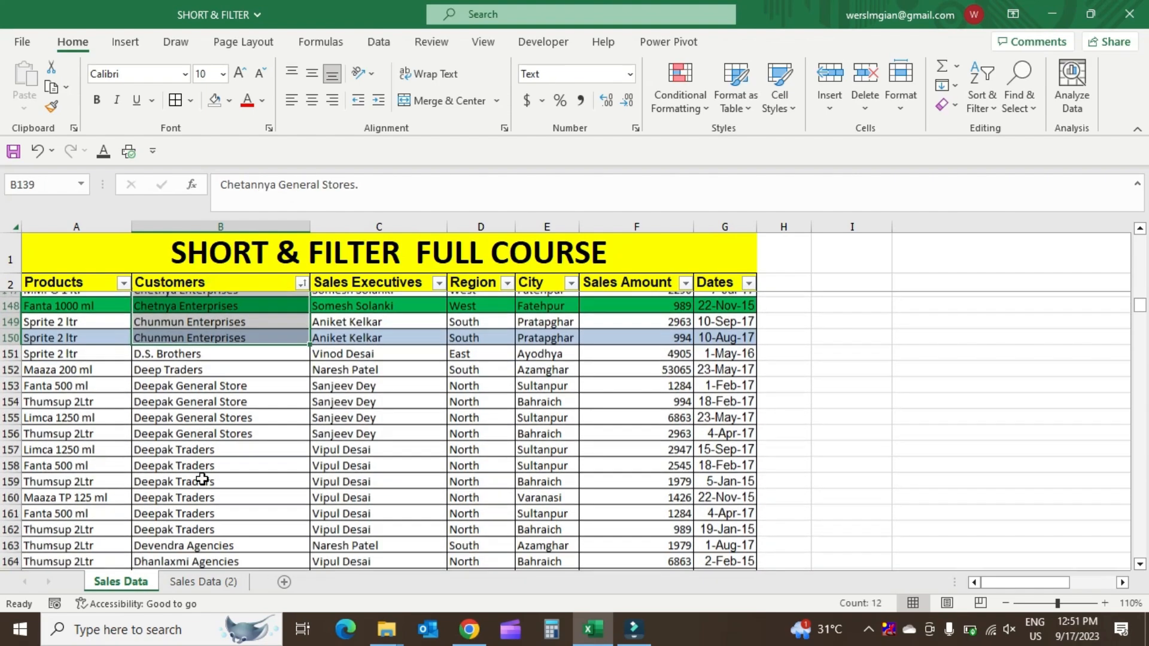
{"action": "left_click", "coordinate": [209, 418]}
{"action": "left_click_drag", "start_coordinate": [210, 419], "coordinate": [213, 583]}
{"action": "scroll", "coordinate": [249, 379], "scroll_direction": "up", "scroll_amount": 20}
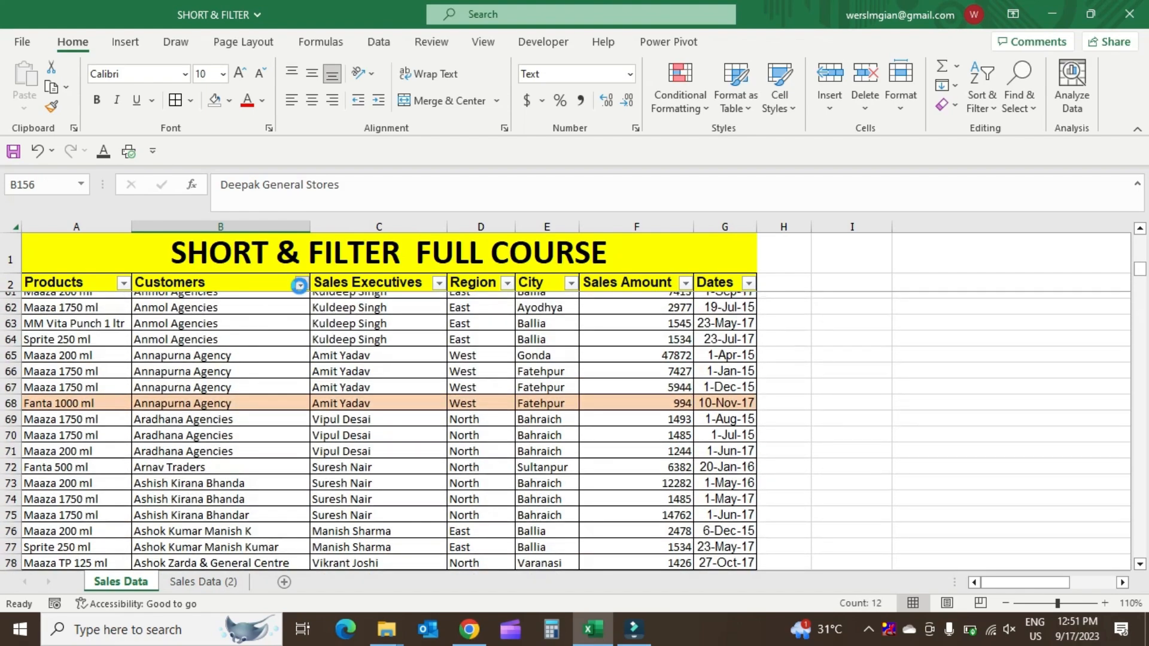
{"action": "left_click", "coordinate": [301, 282]}
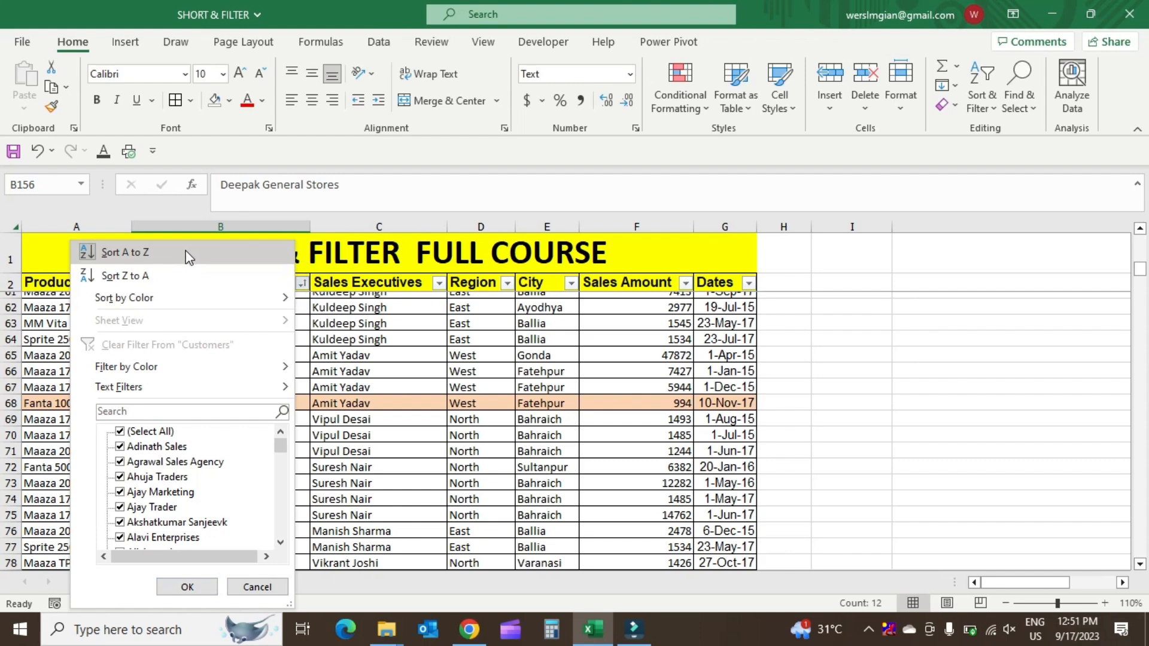
{"action": "left_click", "coordinate": [282, 251]}
{"action": "left_click", "coordinate": [249, 282]}
{"action": "key", "text": "Down"}
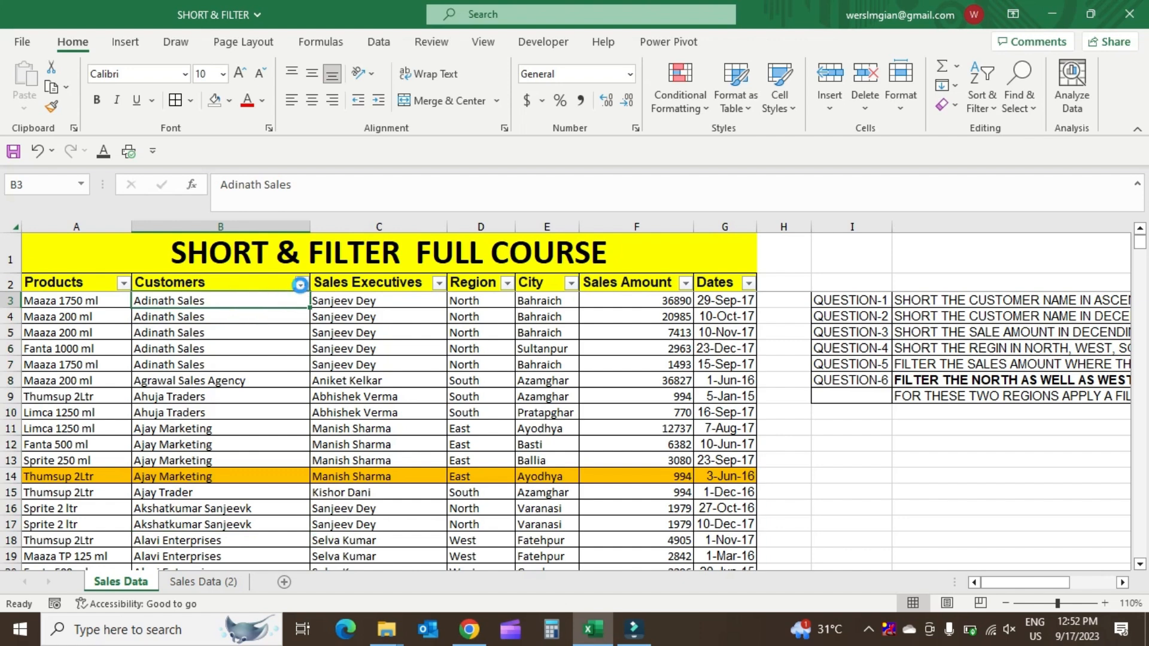
{"action": "left_click", "coordinate": [301, 283]}
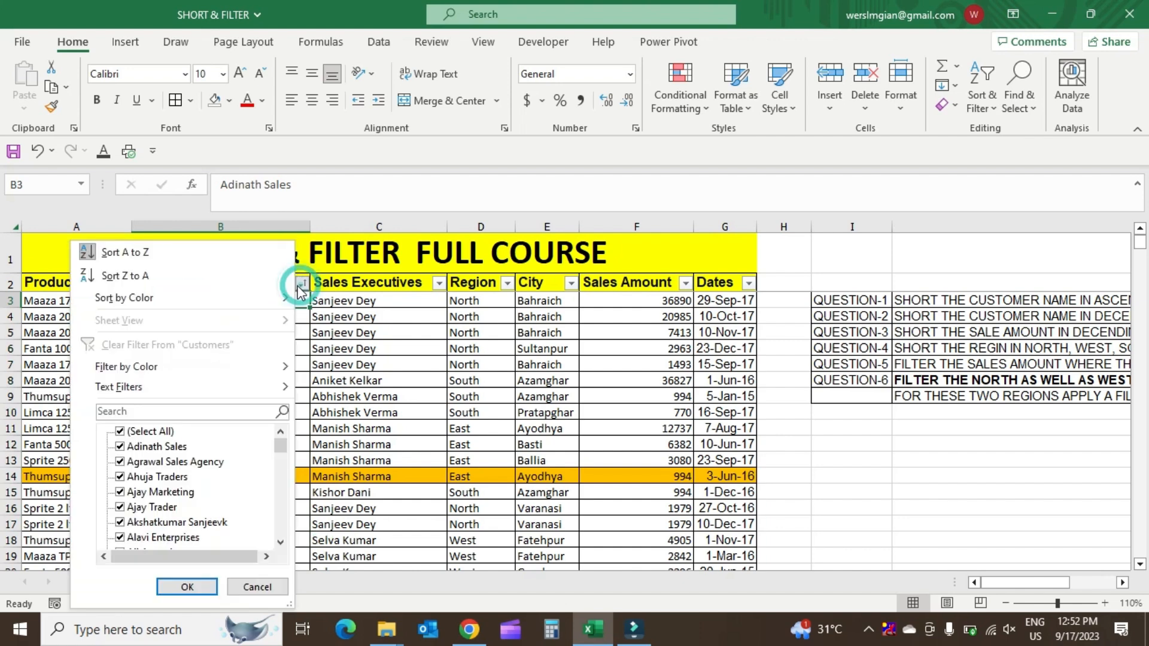
{"action": "left_click", "coordinate": [352, 295]}
Step: Sort the sales table by the Customers column in descending order, Z to A
{"action": "left_click_drag", "start_coordinate": [239, 300], "coordinate": [227, 538]}
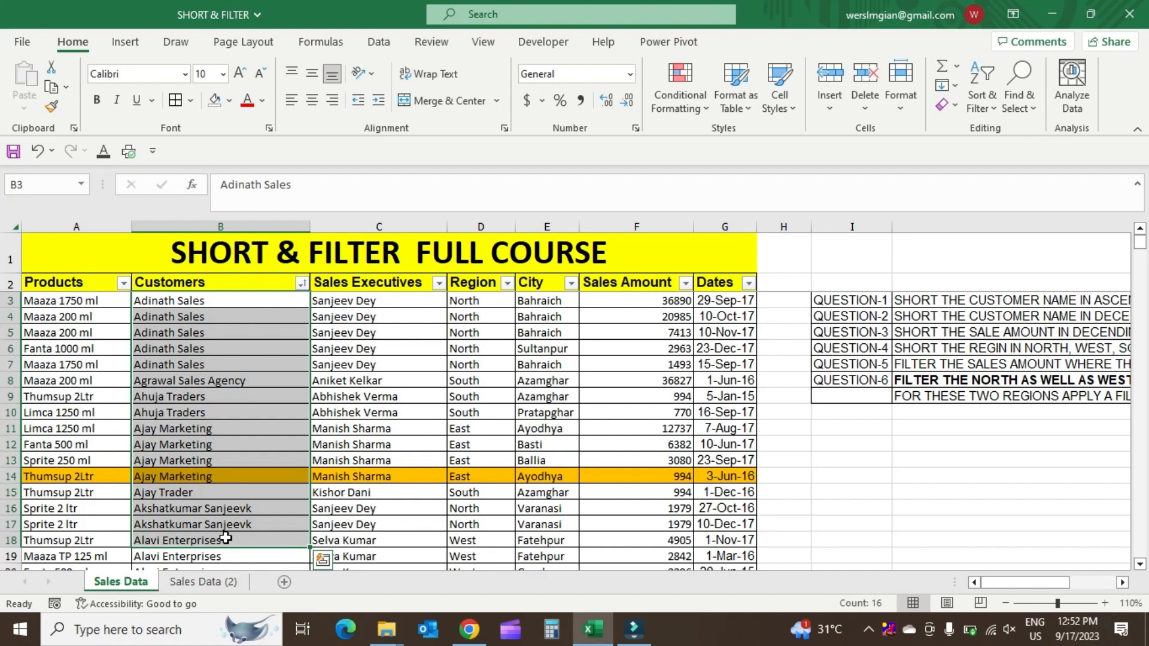
{"action": "left_click", "coordinate": [246, 411]}
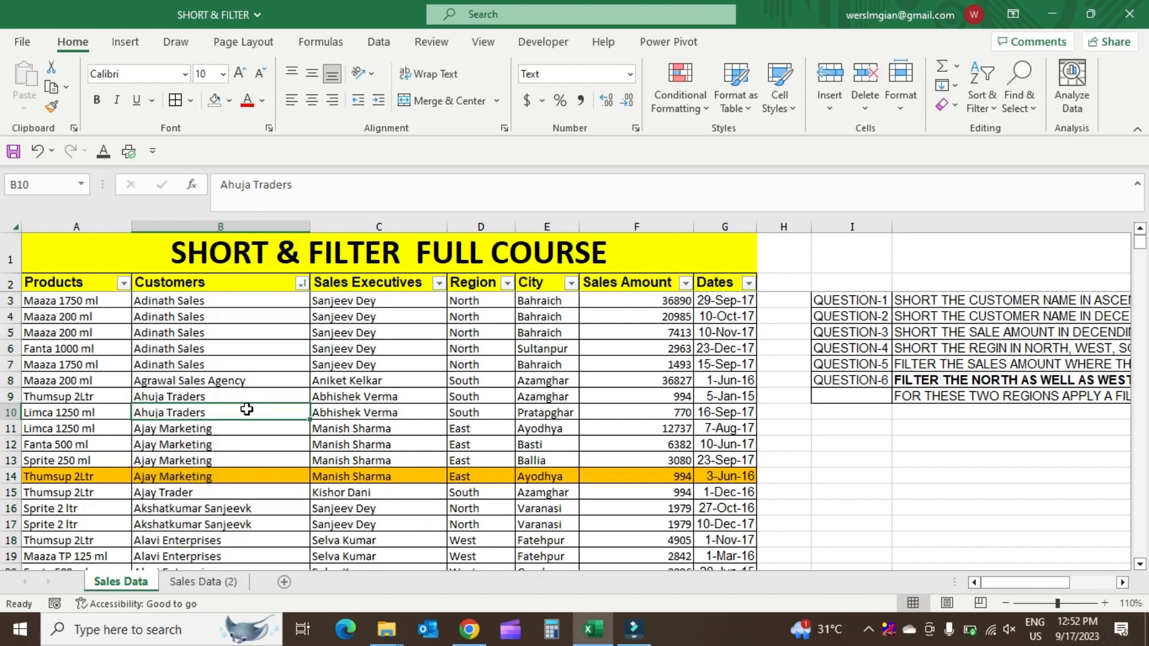
{"action": "left_click", "coordinate": [302, 283]}
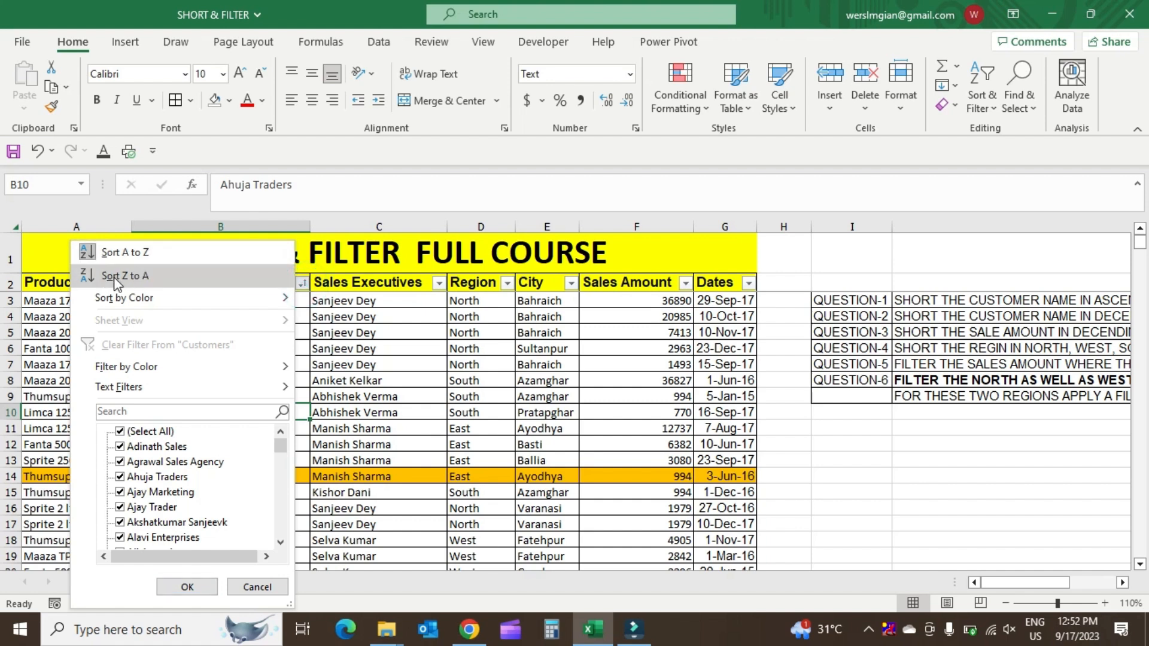
{"action": "left_click", "coordinate": [153, 276]}
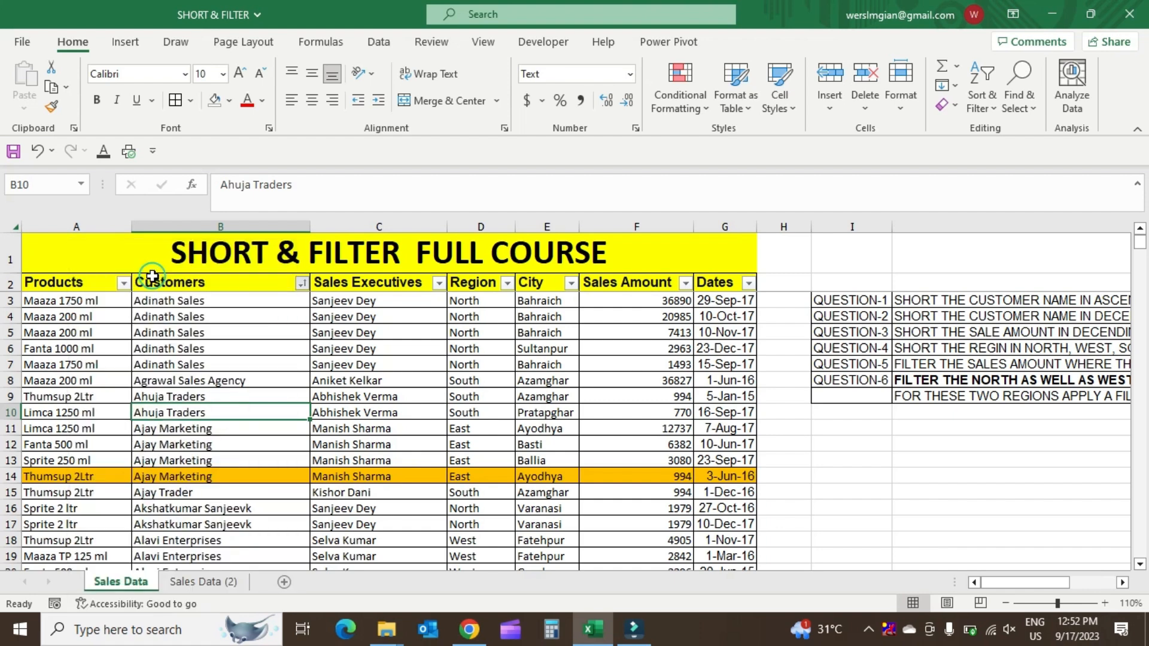
Step: Examine the customer names down the Customers column to check their reverse alphabetical order
{"action": "left_click", "coordinate": [252, 294]}
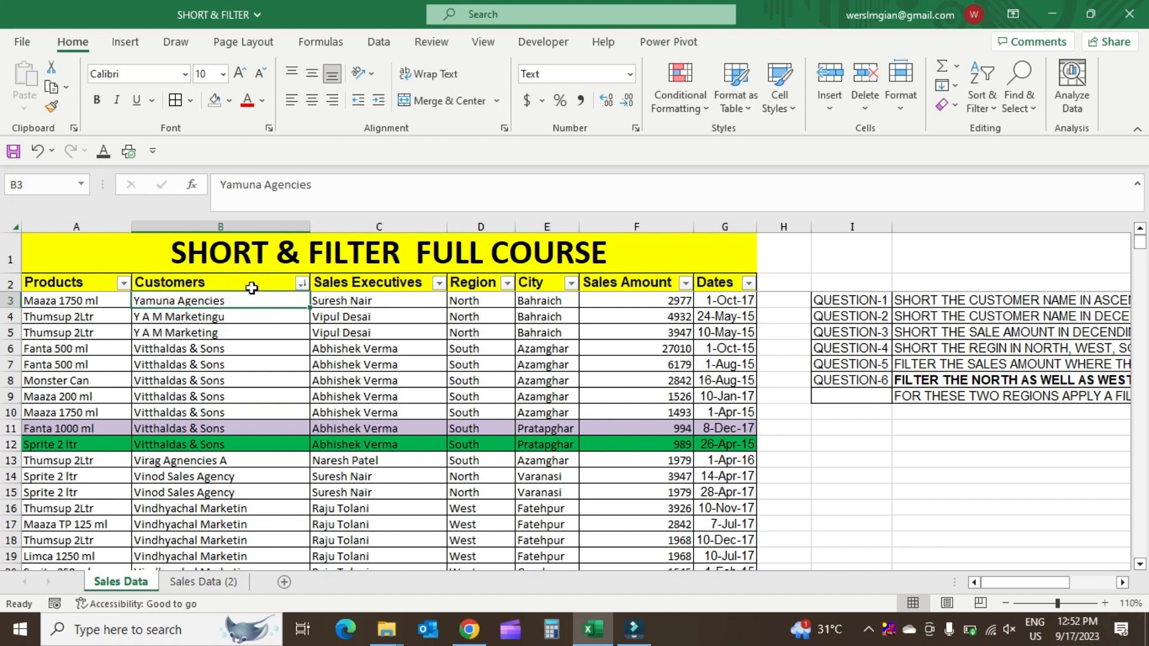
{"action": "left_click", "coordinate": [251, 284]}
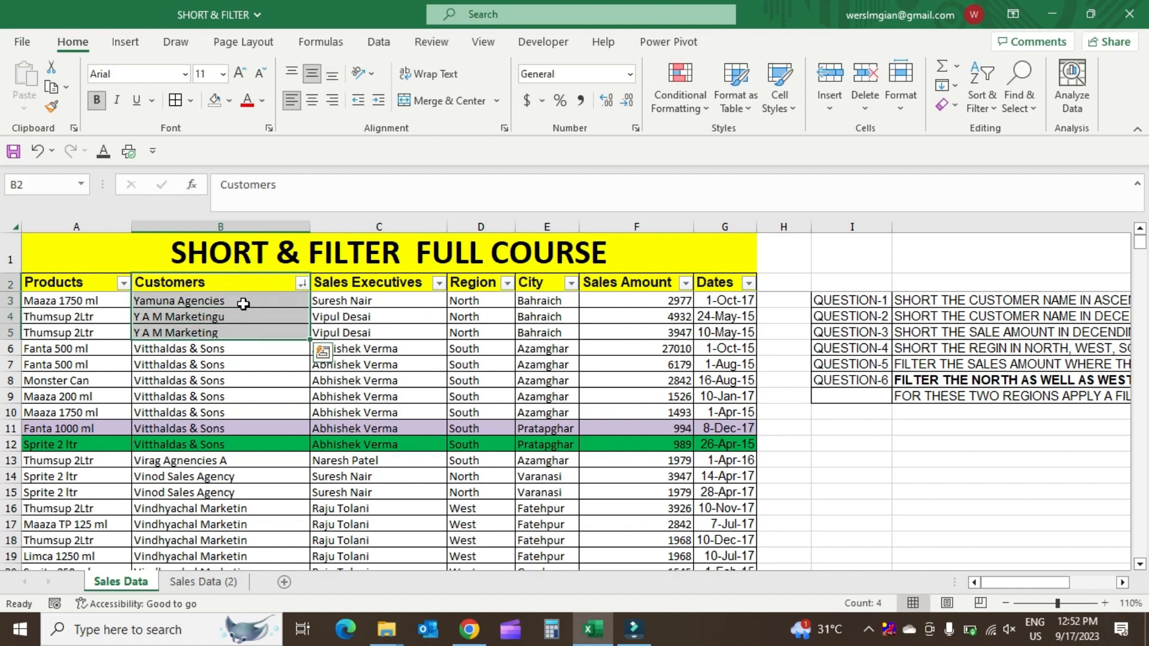
{"action": "left_click", "coordinate": [243, 305]}
{"action": "left_click_drag", "start_coordinate": [200, 302], "coordinate": [200, 329]}
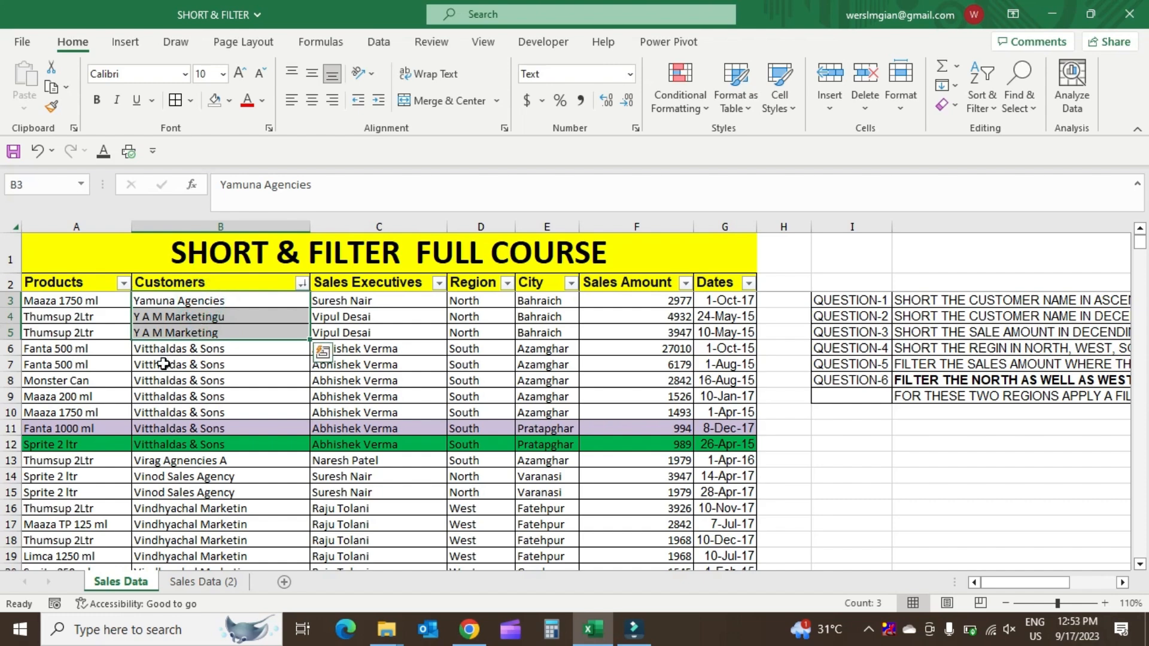
{"action": "scroll", "coordinate": [163, 363], "scroll_direction": "down", "scroll_amount": 2}
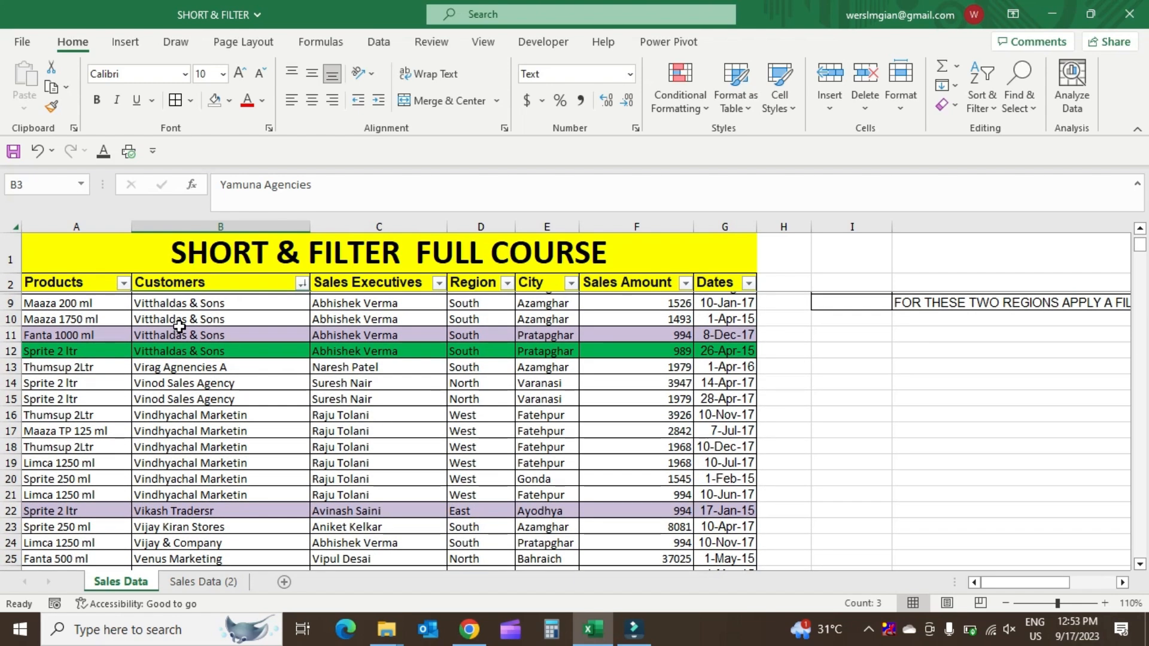
{"action": "scroll", "coordinate": [207, 412], "scroll_direction": "down", "scroll_amount": 11}
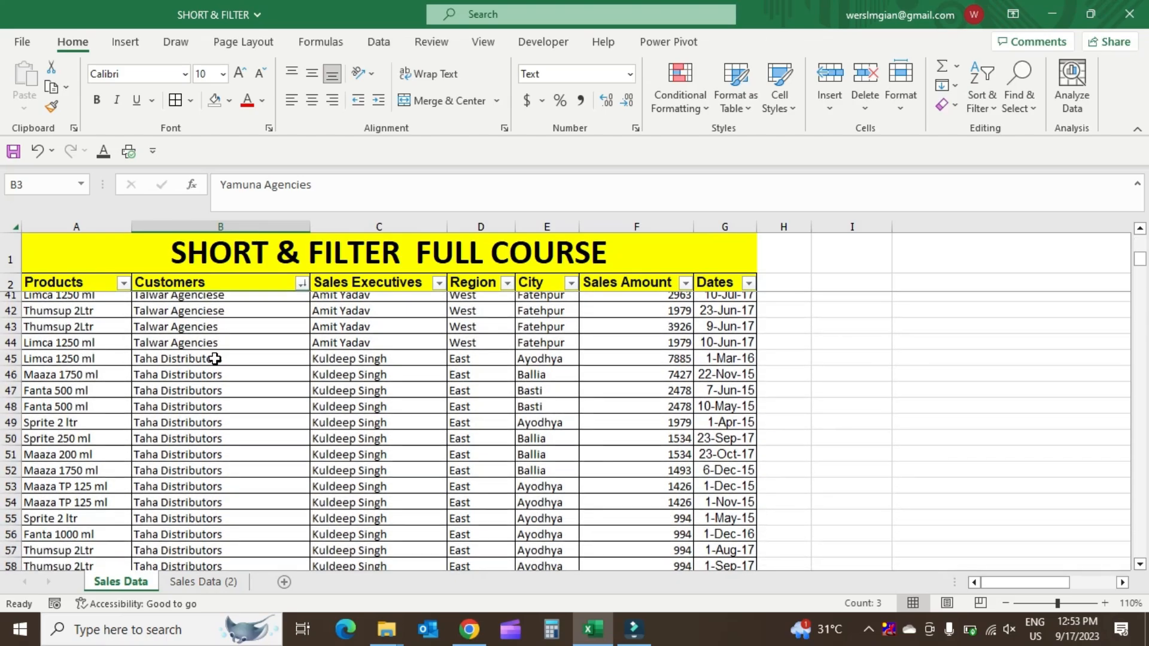
{"action": "scroll", "coordinate": [207, 420], "scroll_direction": "down", "scroll_amount": 20}
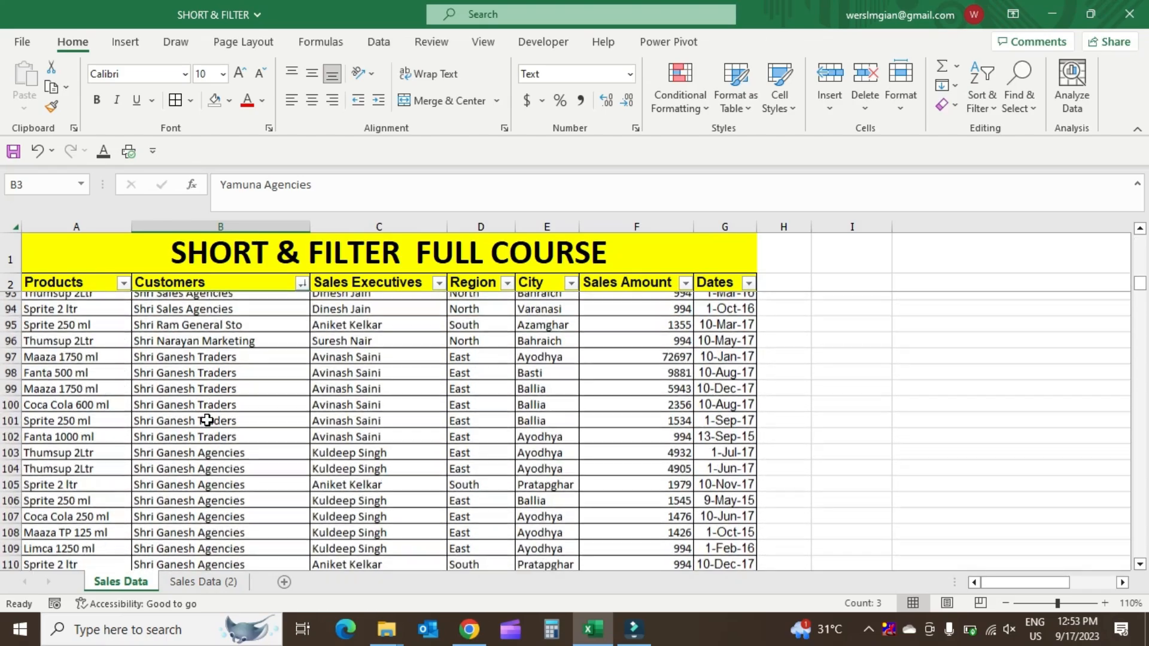
Step: Review the list of practice questions beside the table on the Sales Data (2) sheet, including the full wording of question 1
{"action": "scroll", "coordinate": [207, 420], "scroll_direction": "up", "scroll_amount": 20}
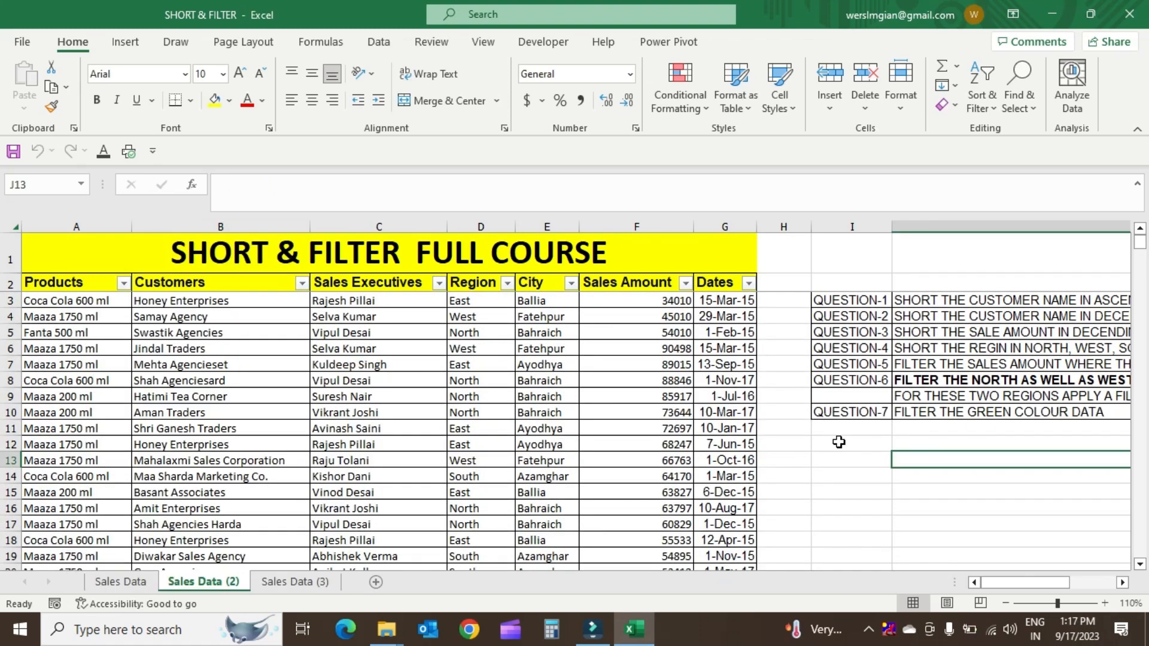
{"action": "left_click_drag", "start_coordinate": [846, 294], "coordinate": [928, 389]}
{"action": "left_click_drag", "start_coordinate": [878, 302], "coordinate": [944, 410]}
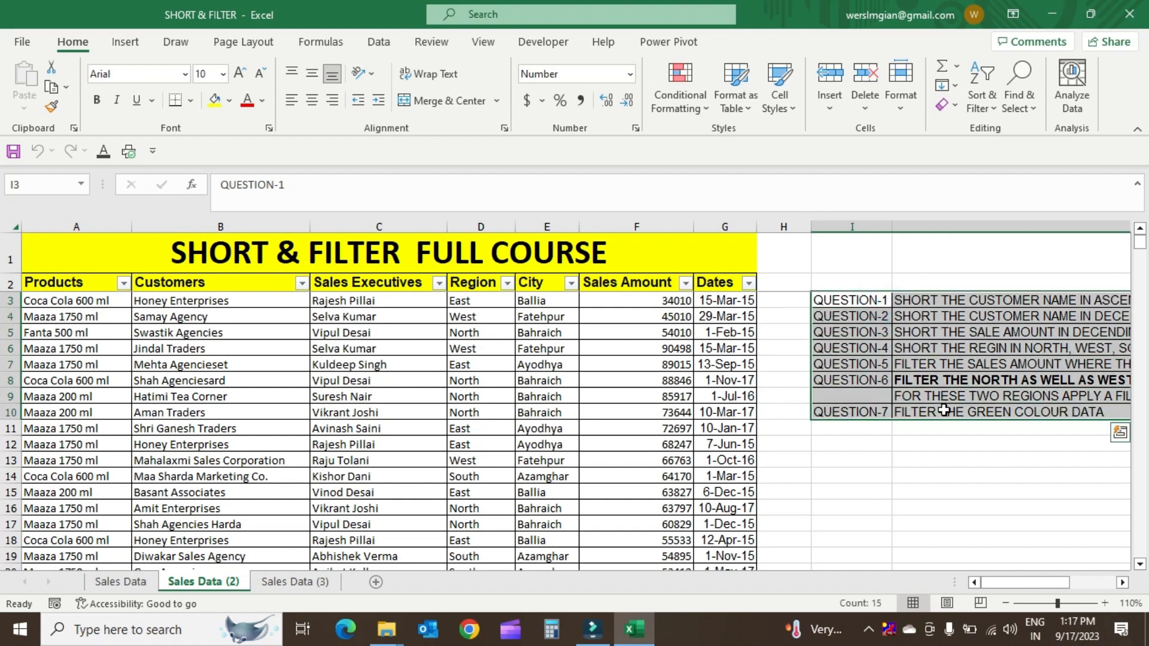
{"action": "left_click", "coordinate": [872, 302]}
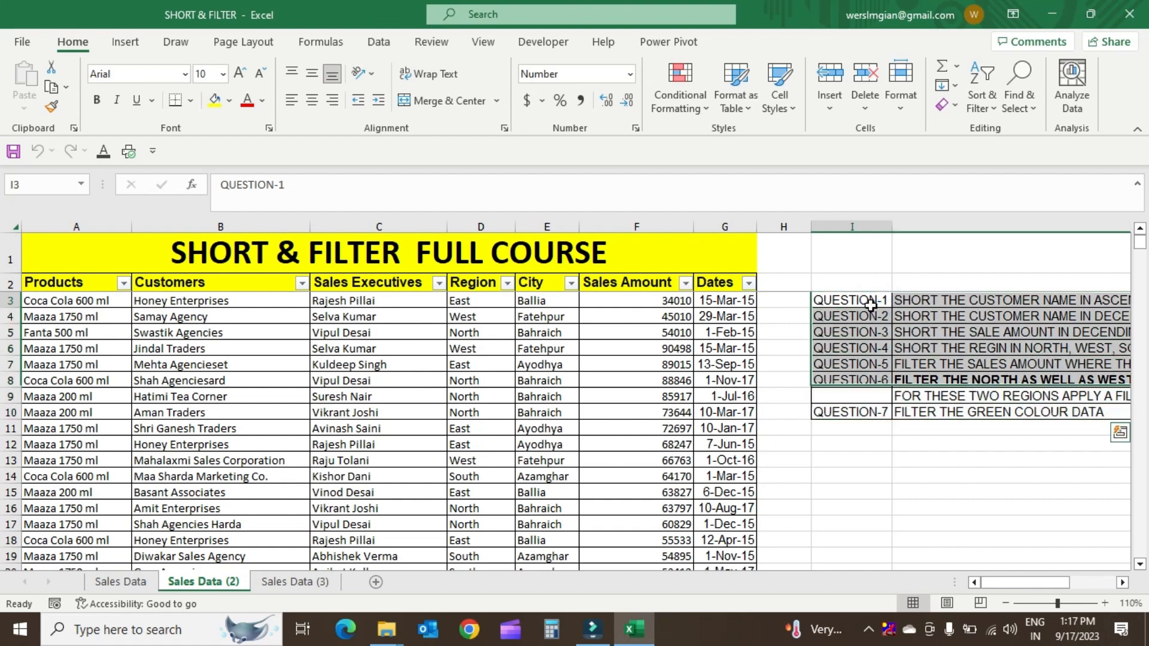
{"action": "left_click", "coordinate": [910, 301]}
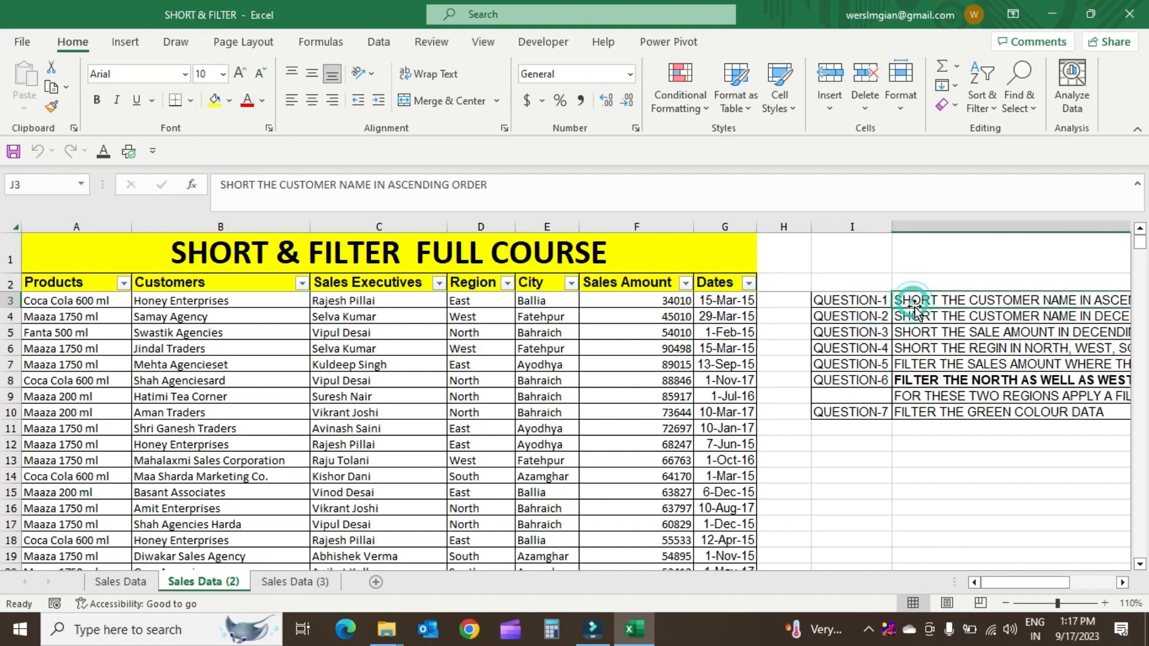
{"action": "left_click", "coordinate": [1122, 583]}
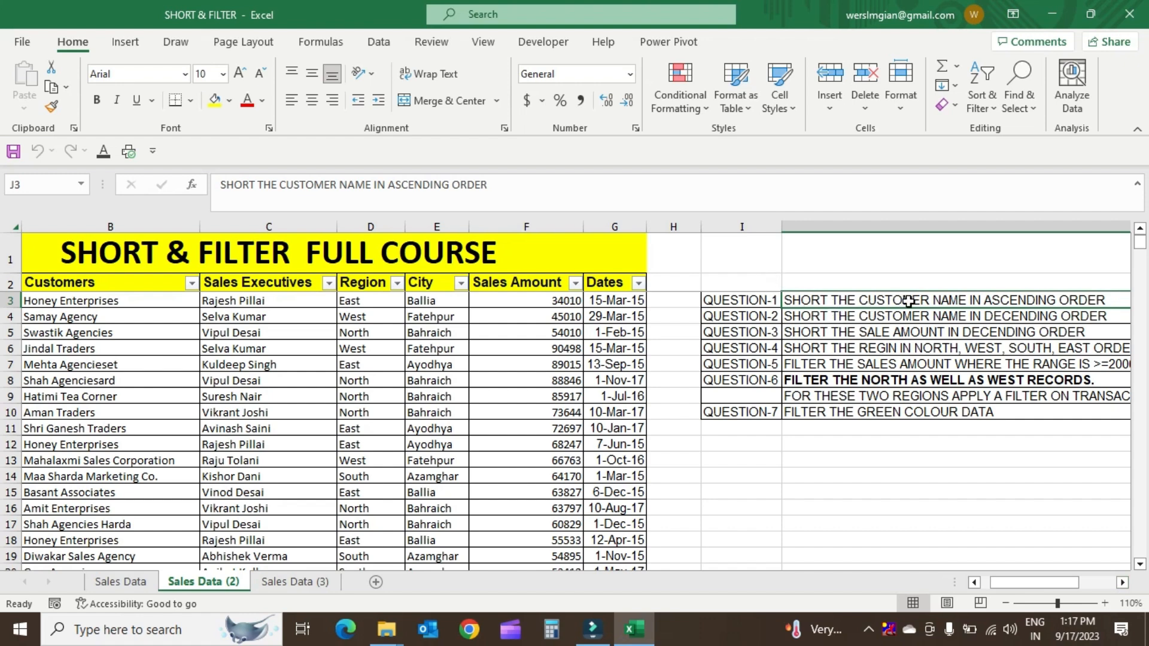
{"action": "left_click_drag", "start_coordinate": [1002, 582], "coordinate": [993, 583]}
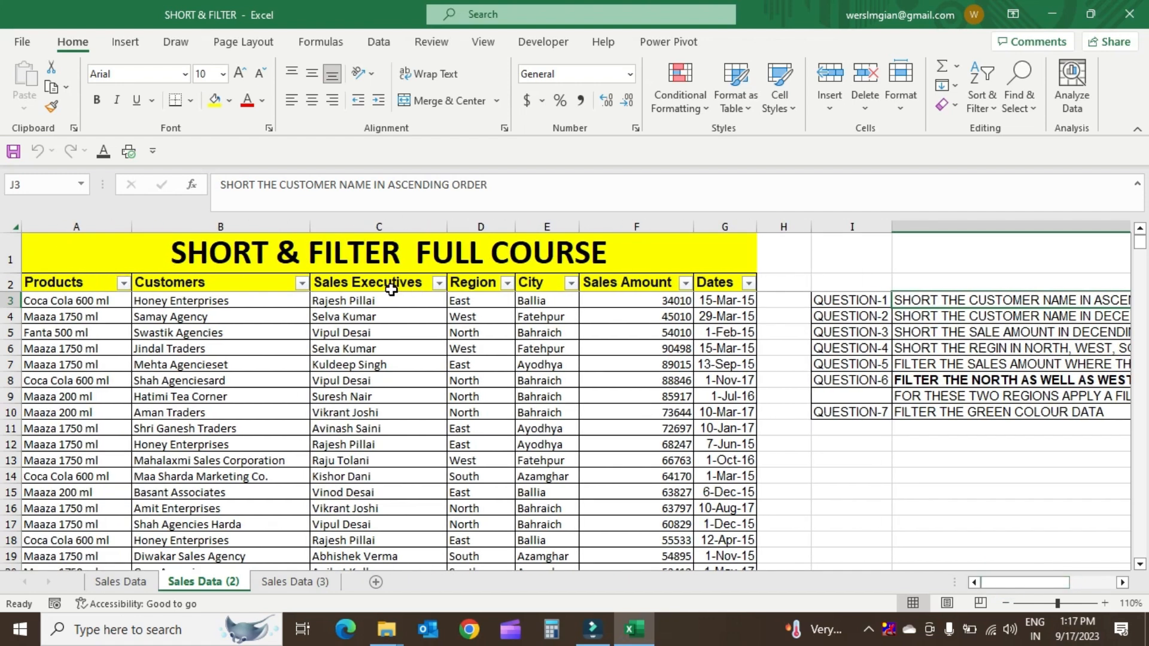
Step: Check which sort options the Customers column offers for questions 1 and 2 without applying a sort
{"action": "left_click", "coordinate": [301, 283]}
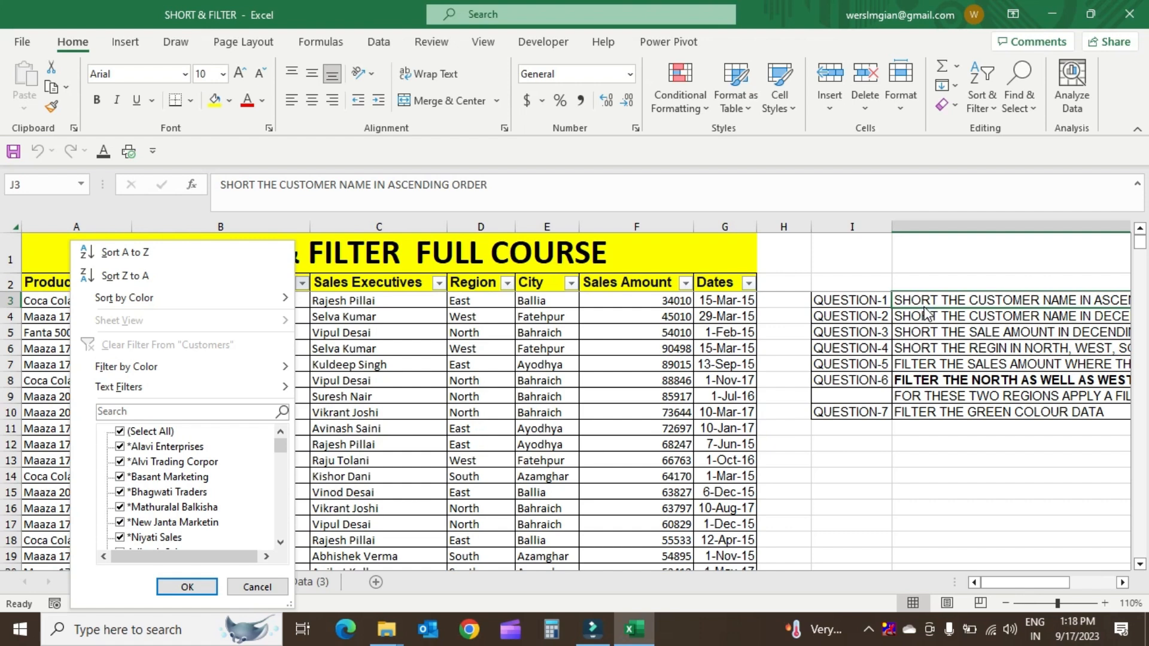
{"action": "left_click", "coordinate": [947, 311]}
{"action": "left_click", "coordinate": [937, 317]}
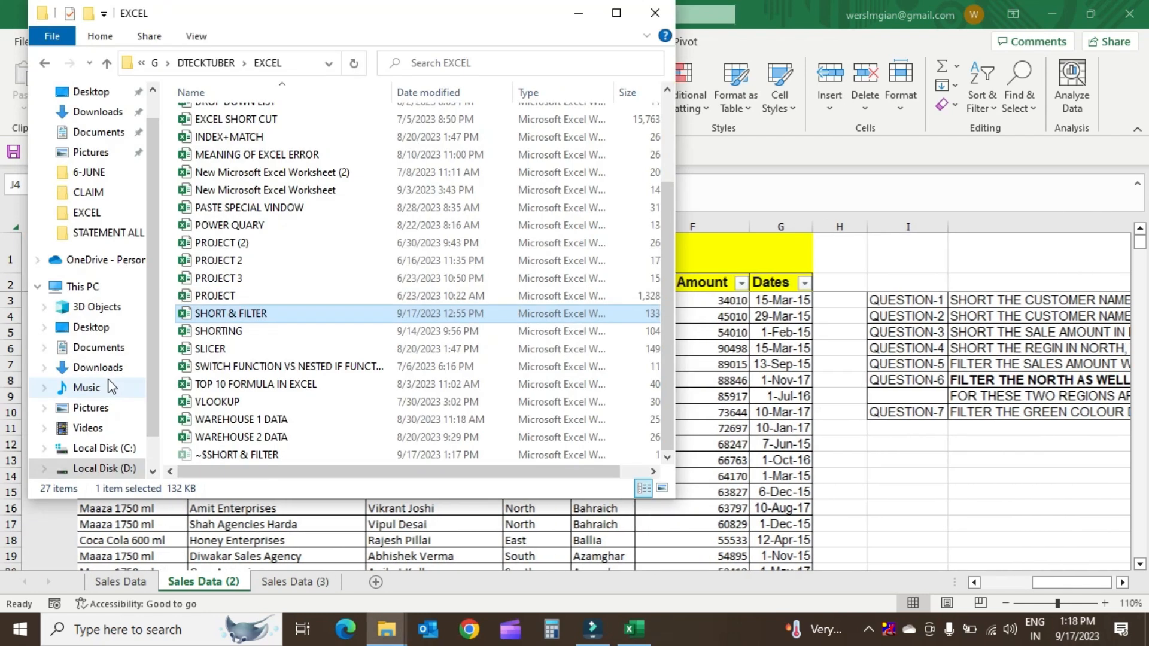
{"action": "left_click", "coordinate": [270, 283]}
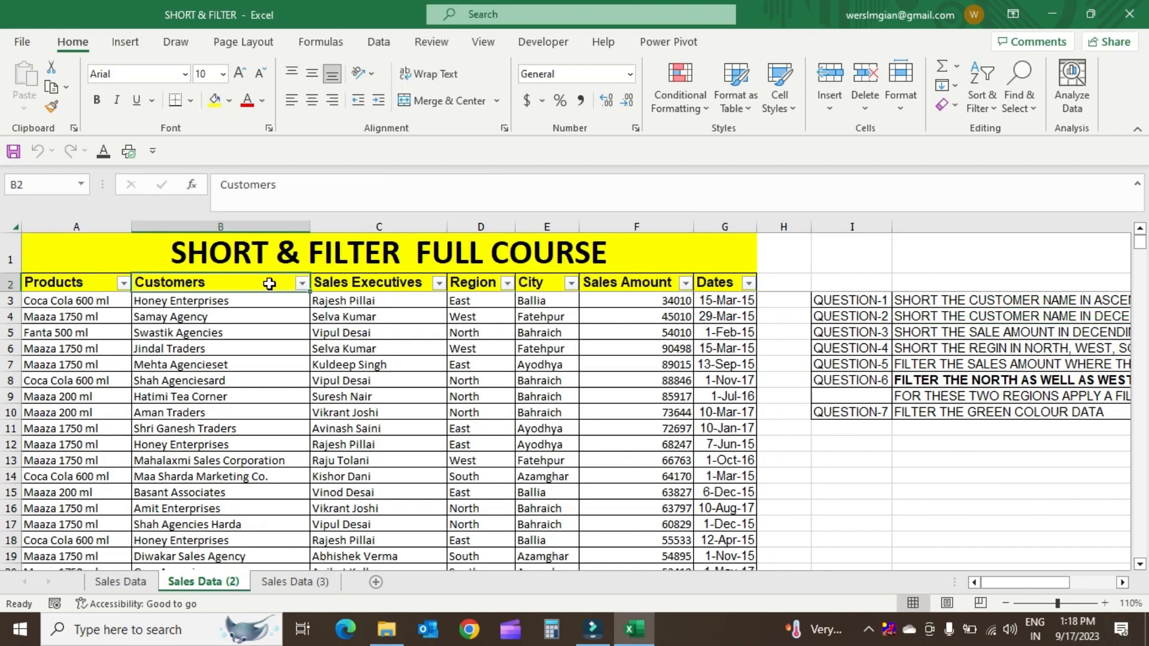
{"action": "left_click_drag", "start_coordinate": [269, 284], "coordinate": [264, 429]}
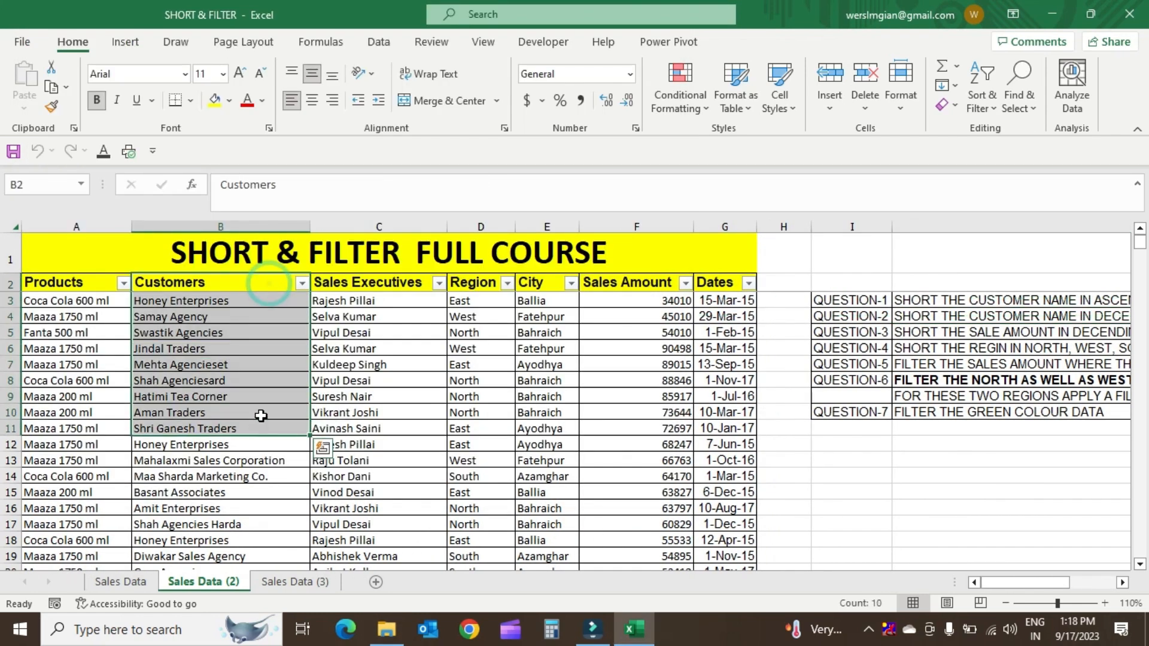
{"action": "left_click", "coordinate": [302, 282]}
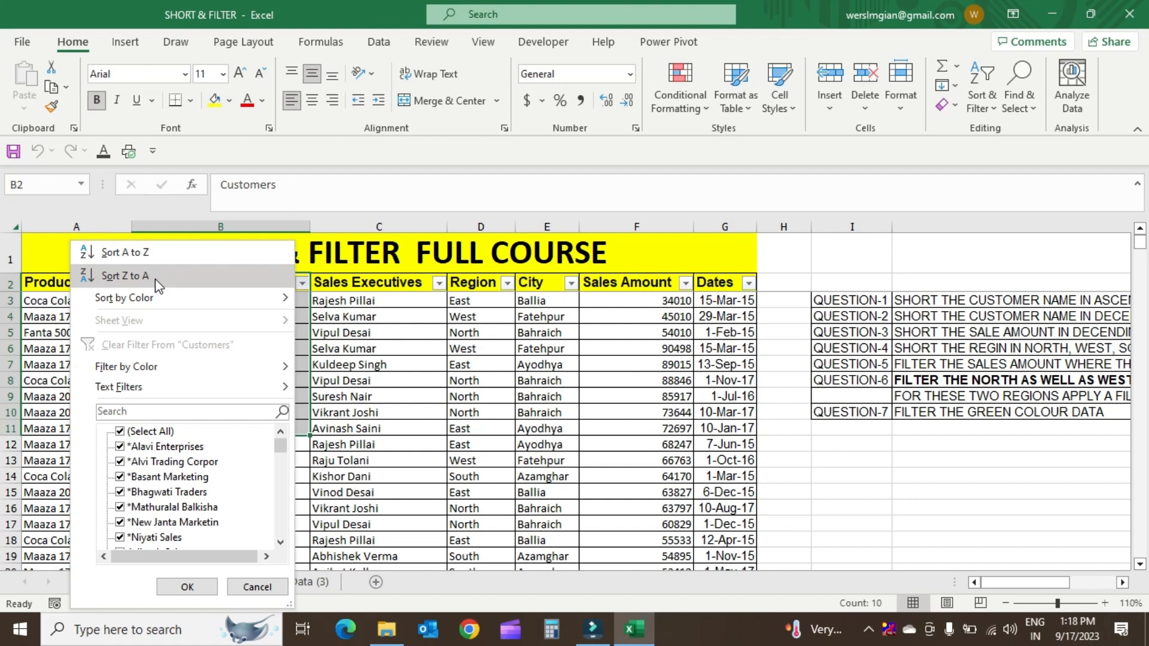
{"action": "left_click", "coordinate": [342, 297]}
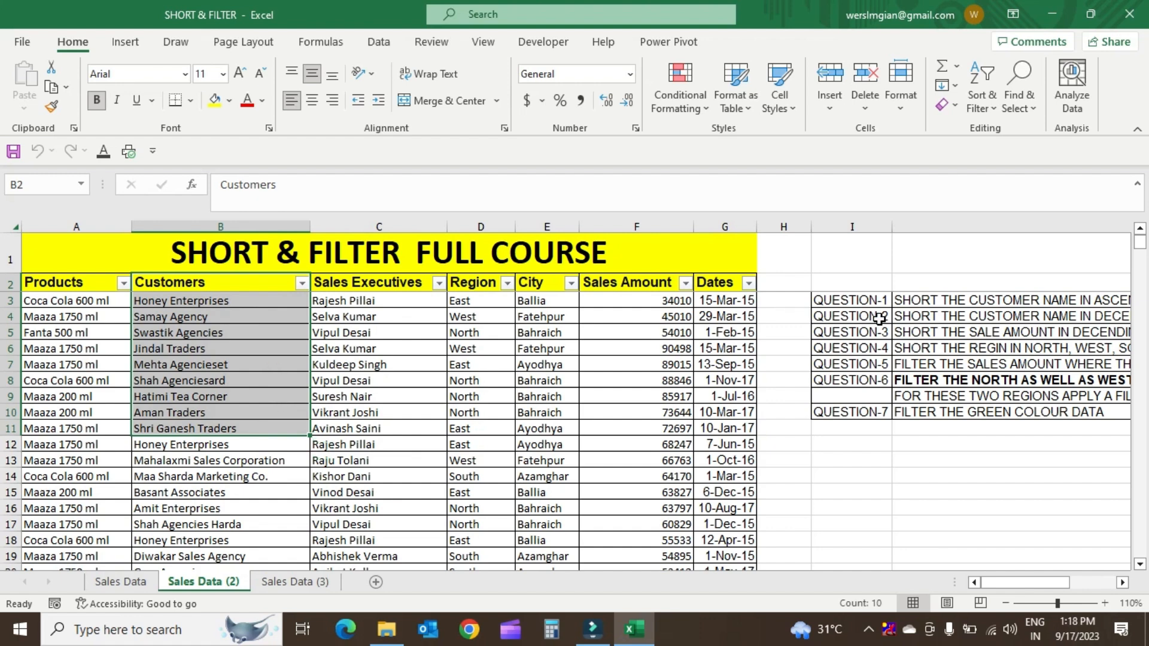
Step: Fill the QUESTION-1 and QUESTION-2 cells with yellow and go to the text of question 3
{"action": "left_click_drag", "start_coordinate": [852, 301], "coordinate": [862, 316]}
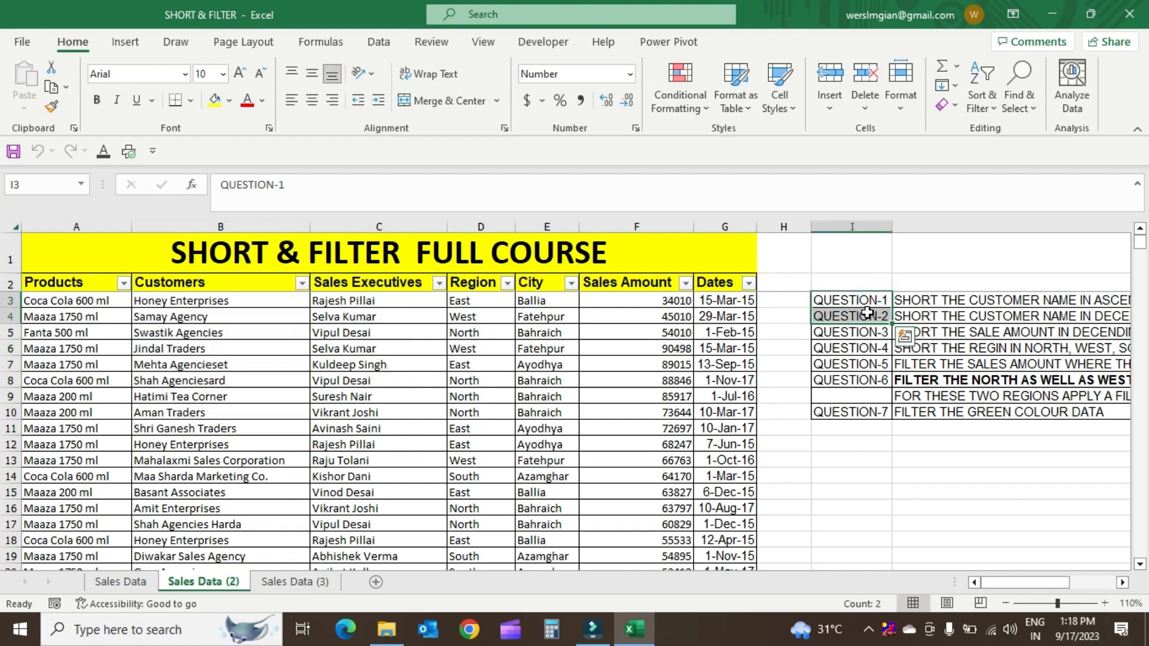
{"action": "left_click", "coordinate": [216, 103]}
{"action": "key", "text": "Down"}
{"action": "key", "text": "Down"}
{"action": "key", "text": "Right"}
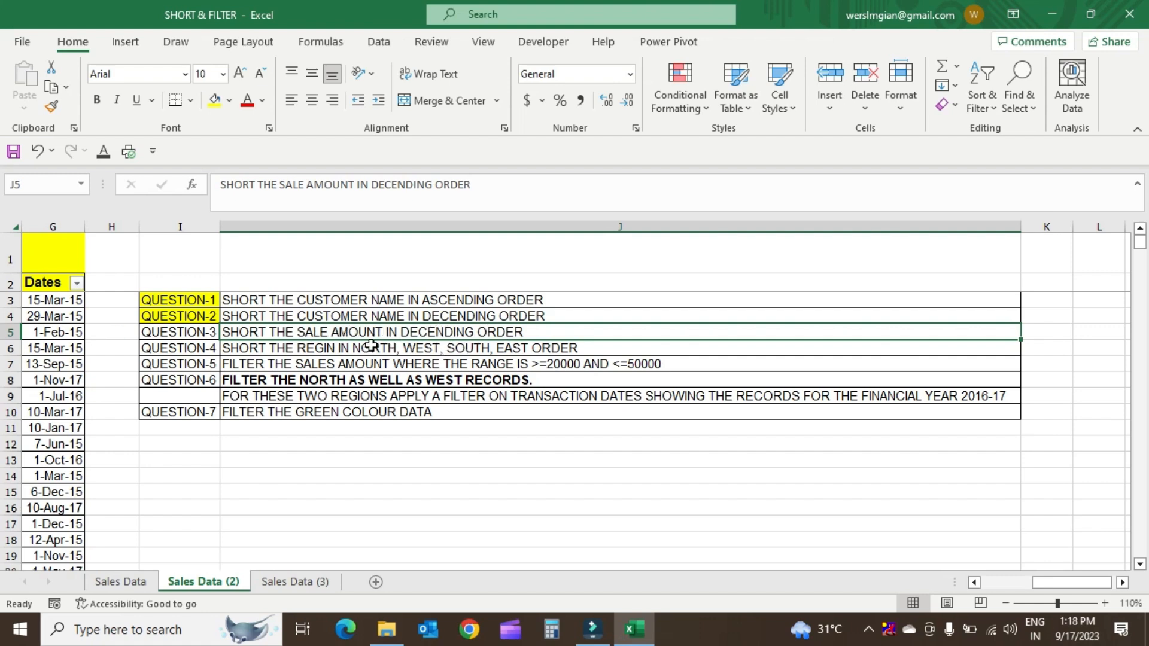
Step: Locate the Sales Amount column's values and review the column's sort options without applying one
{"action": "scroll", "coordinate": [227, 367], "scroll_direction": "left", "scroll_amount": 3}
{"action": "left_click_drag", "start_coordinate": [658, 283], "coordinate": [650, 485]}
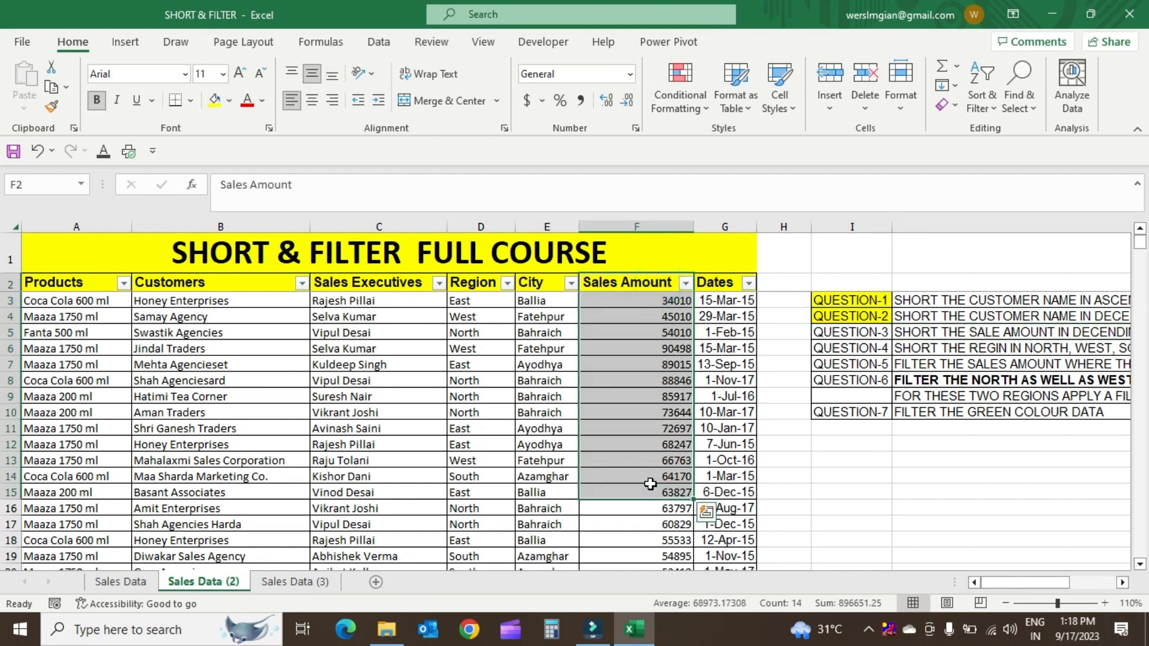
{"action": "left_click", "coordinate": [672, 361]}
{"action": "left_click", "coordinate": [661, 280]}
{"action": "left_click_drag", "start_coordinate": [661, 280], "coordinate": [658, 428]}
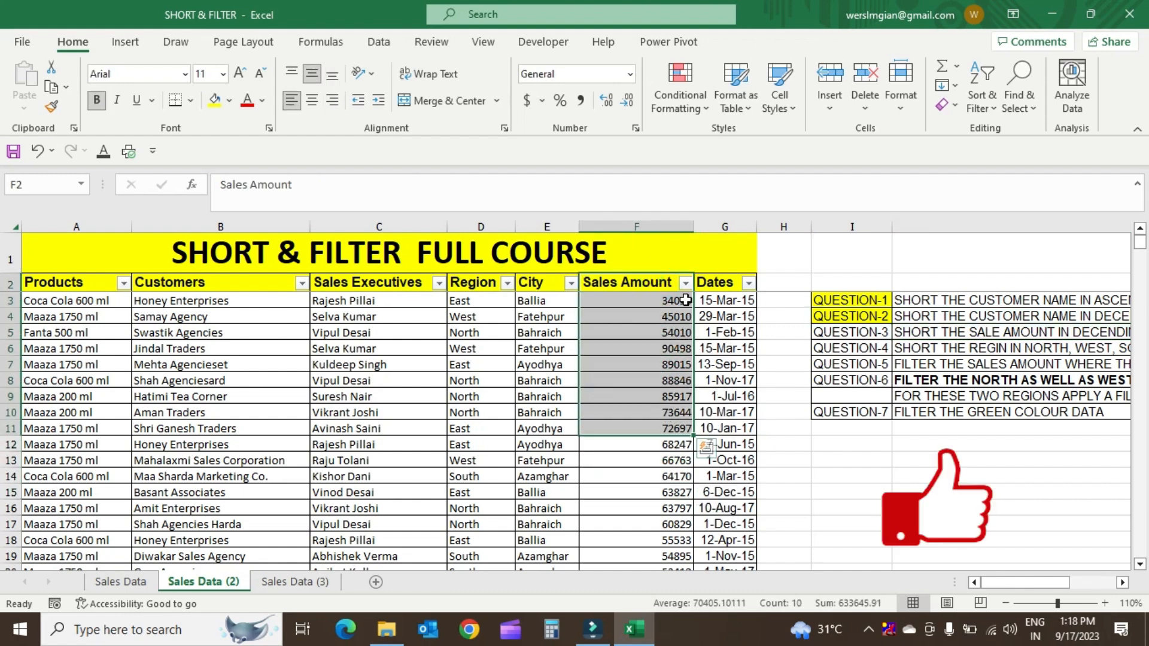
{"action": "left_click", "coordinate": [685, 283]}
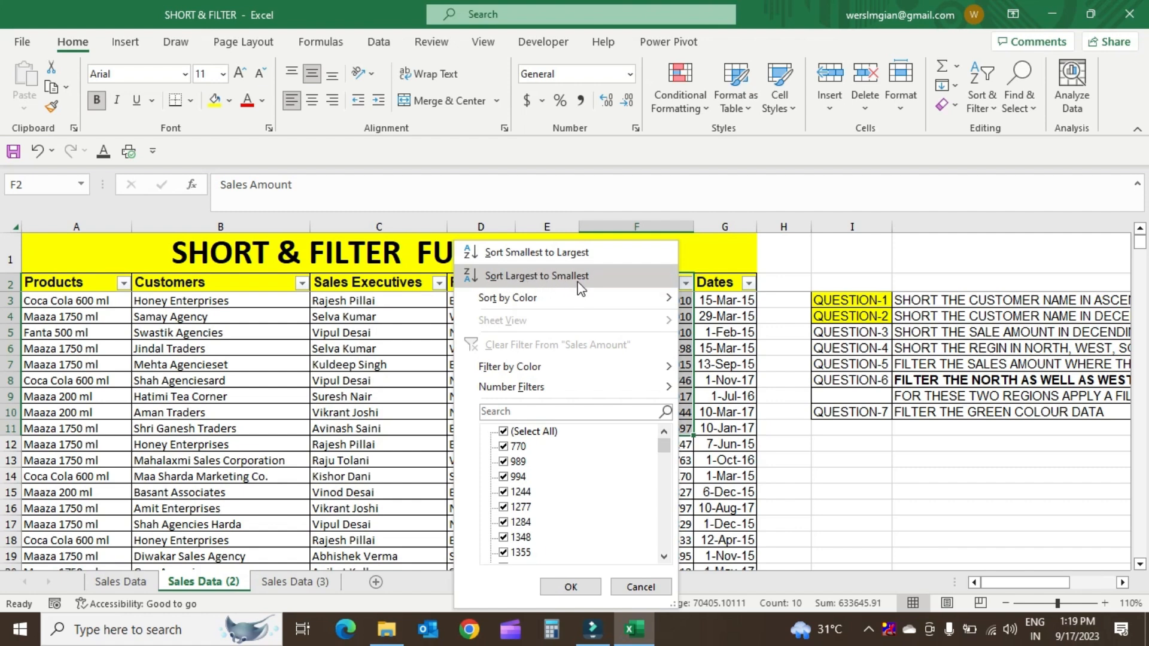
{"action": "left_click", "coordinate": [483, 282]}
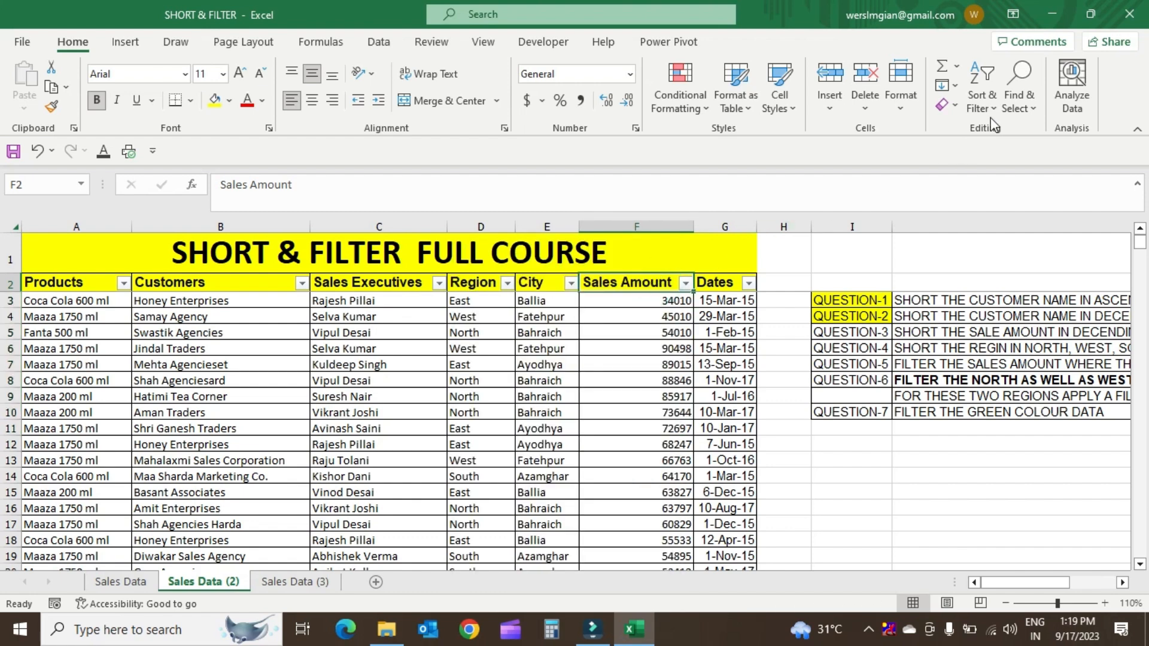
Step: Sort the sales table by the Sales Amount column in descending order, highest to lowest
{"action": "left_click", "coordinate": [685, 283]}
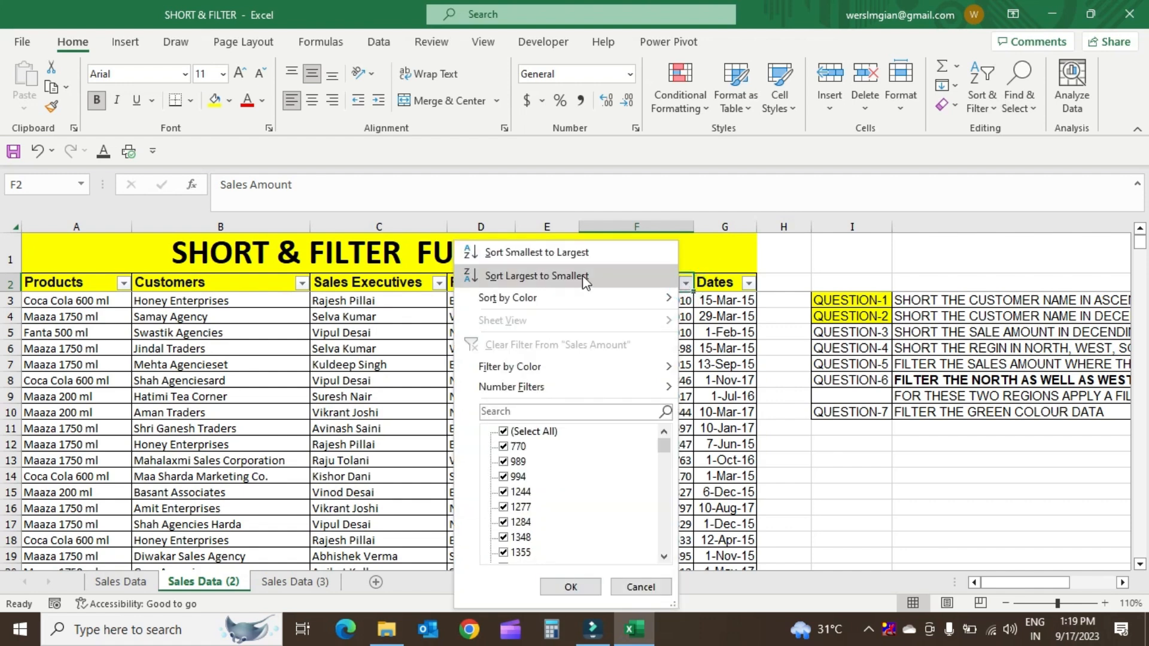
{"action": "left_click", "coordinate": [692, 330]}
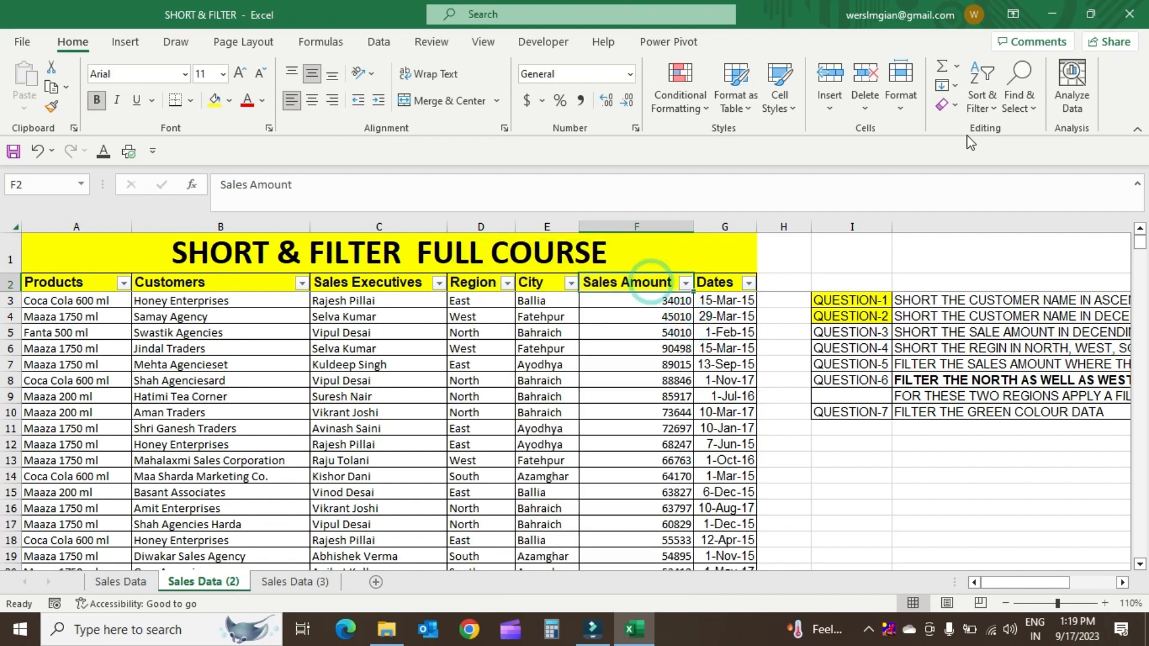
{"action": "left_click", "coordinate": [992, 108]}
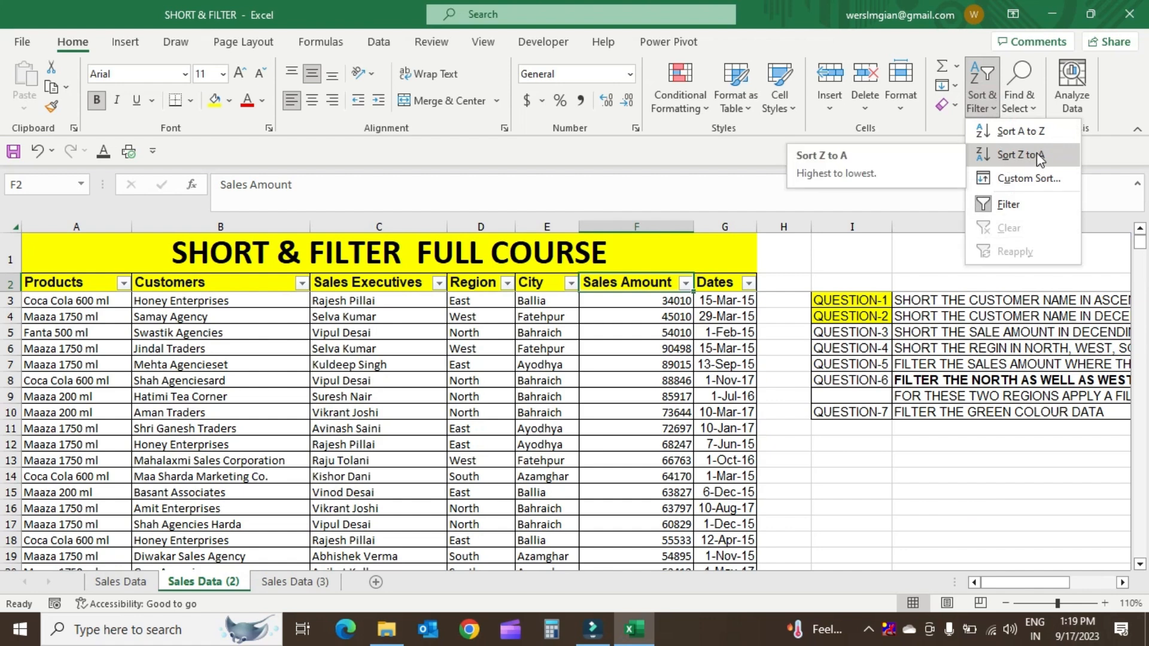
{"action": "left_click", "coordinate": [1038, 157]}
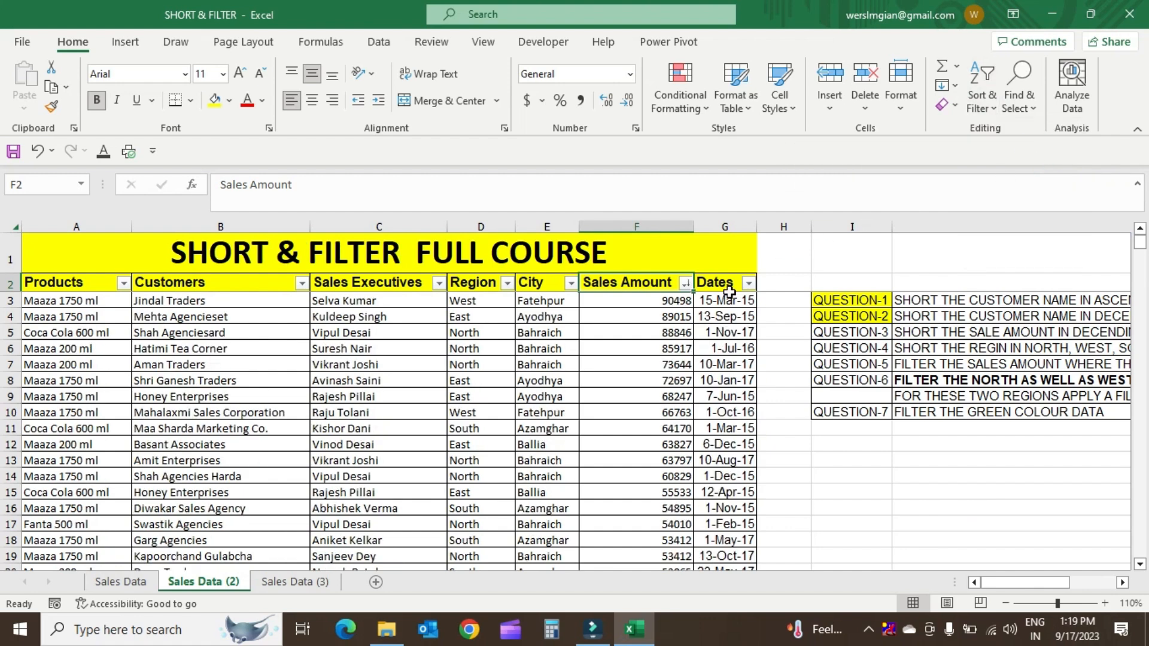
Step: Examine the sales amounts from the first data row down to the last one to check their descending order
{"action": "mouse_move", "coordinate": [673, 300]}
{"action": "left_mouse_down"}
{"action": "mouse_move", "coordinate": [664, 483]}
{"action": "mouse_move", "coordinate": [668, 301]}
{"action": "left_mouse_up"}
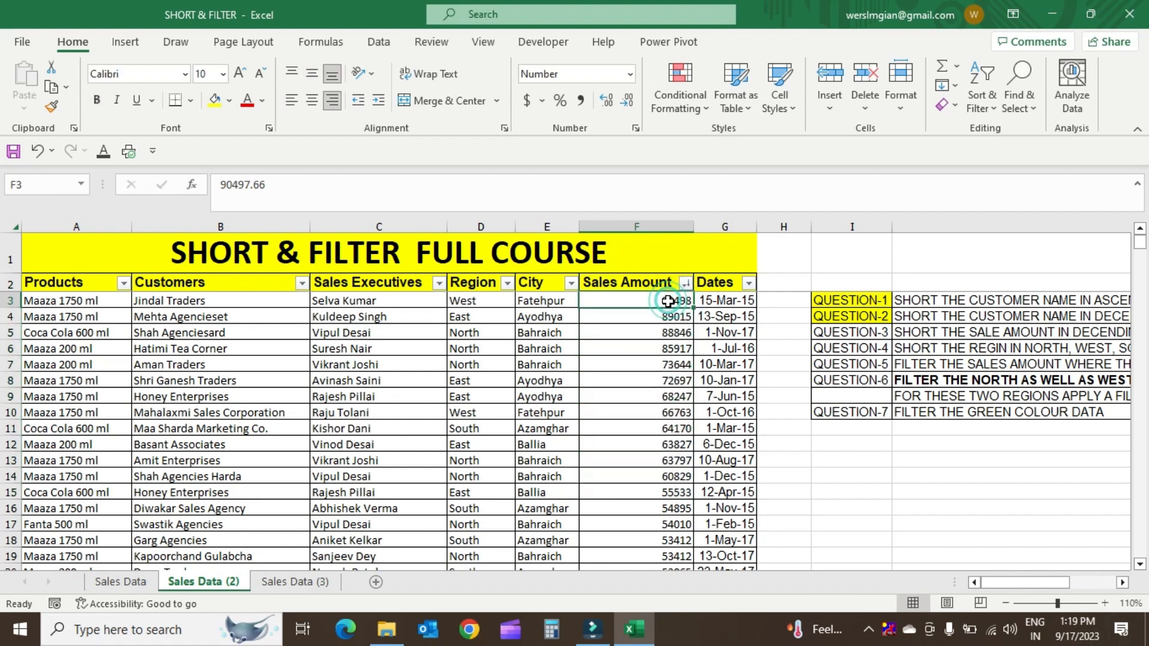
{"action": "left_click", "coordinate": [669, 316]}
{"action": "left_click", "coordinate": [668, 331]}
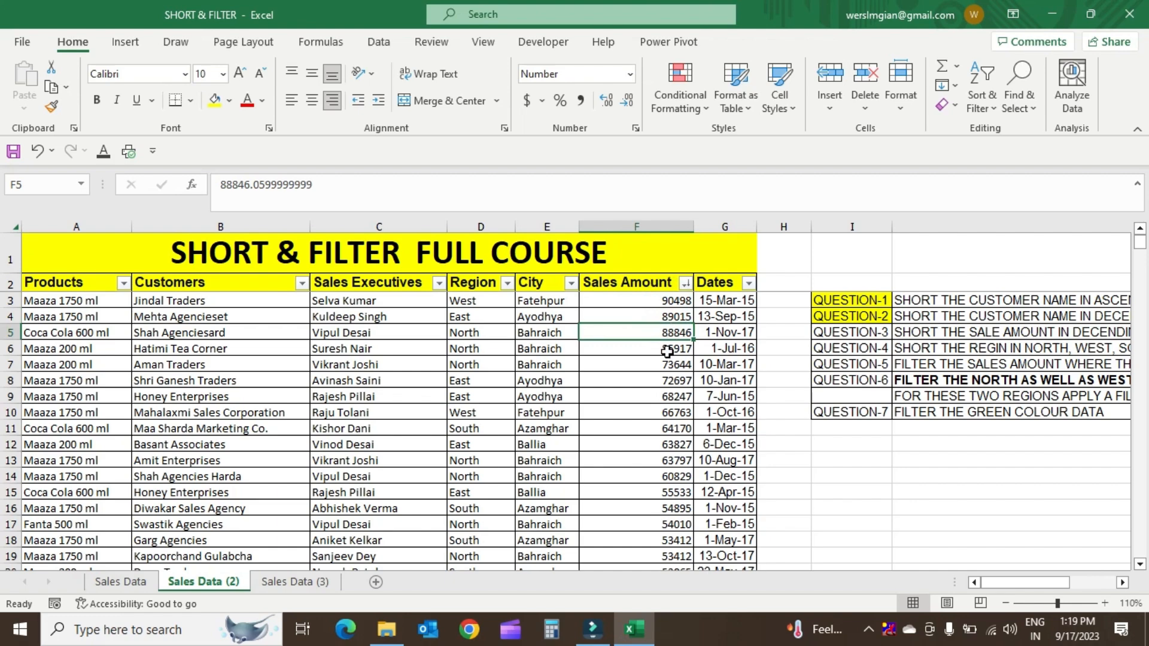
{"action": "left_click", "coordinate": [679, 351]}
{"action": "key", "text": "Down"}
{"action": "key", "text": "Down"}
{"action": "key", "text": "Down"}
{"action": "key", "text": "Down"}
{"action": "key", "text": "Down"}
{"action": "key", "text": "Down"}
{"action": "key", "text": "Down"}
{"action": "key", "text": "Down"}
{"action": "key", "text": "Down"}
{"action": "key", "text": "ctrl+Down"}
{"action": "key", "text": "Down"}
{"action": "key", "text": "Up"}
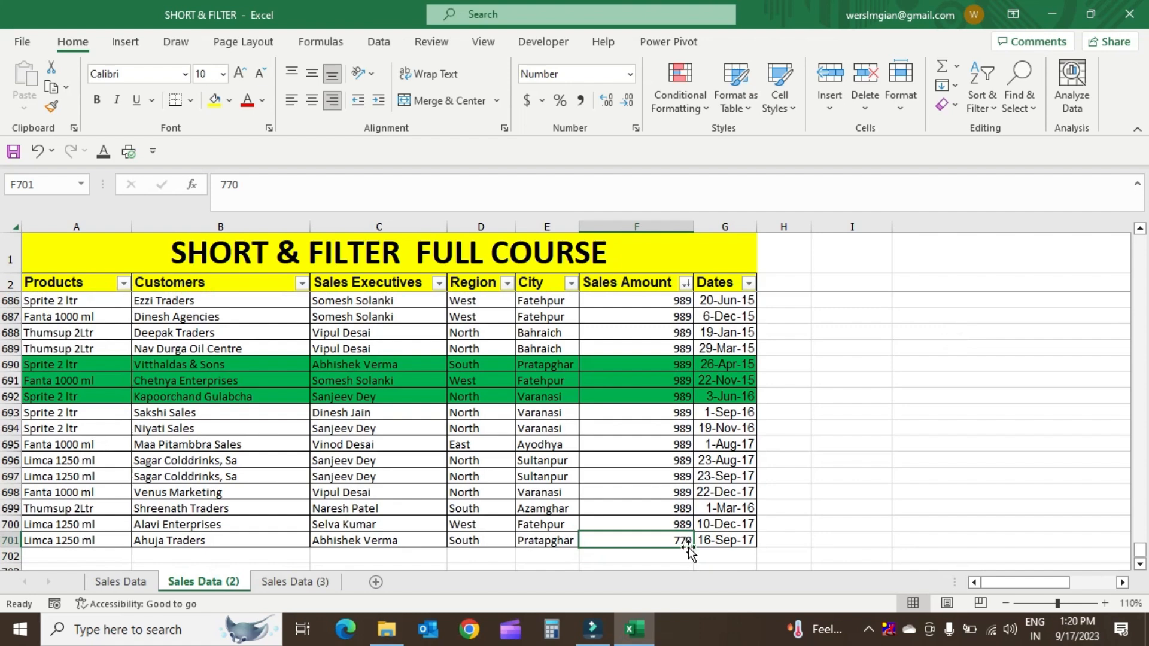
Step: Compare the values at the start and end of the Sales Amount column to recheck the descending order
{"action": "key", "text": "ctrl+Up"}
{"action": "key", "text": "Down"}
{"action": "key", "text": "Down"}
{"action": "key", "text": "Up"}
{"action": "key", "text": "Down"}
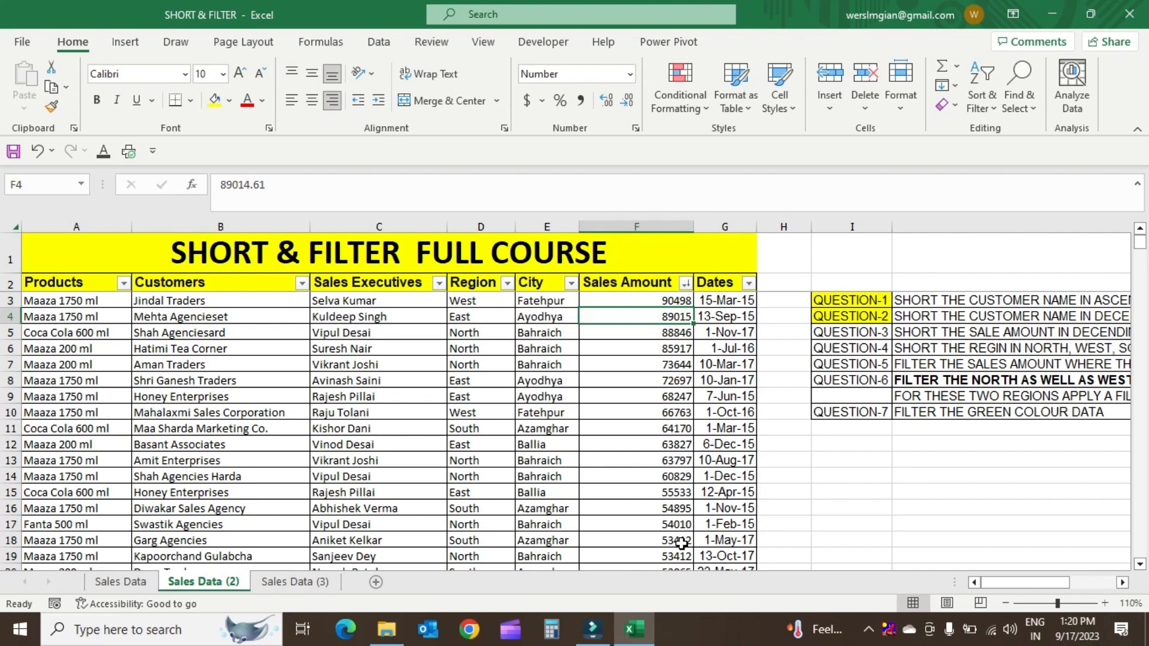
{"action": "key", "text": "ctrl+Down"}
{"action": "key", "text": "ctrl+Up"}
{"action": "key", "text": "Down"}
{"action": "key", "text": "Up"}
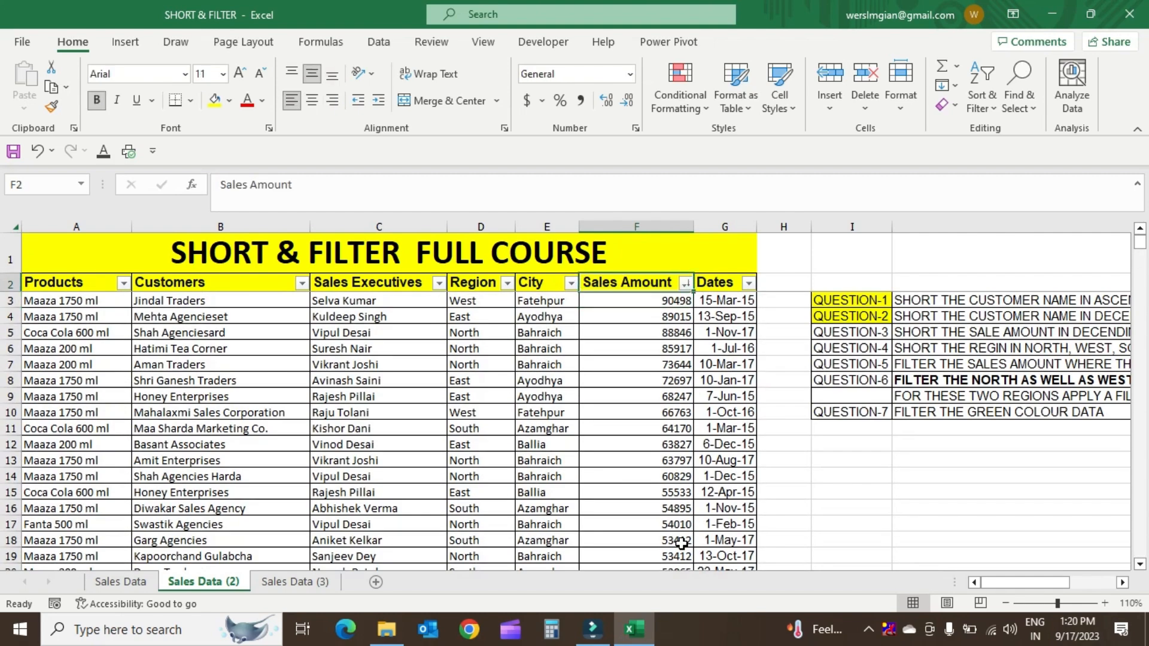
Step: Sort the sales table by Sales Amount from smallest to largest and check both ends of the column
{"action": "left_click", "coordinate": [685, 283]}
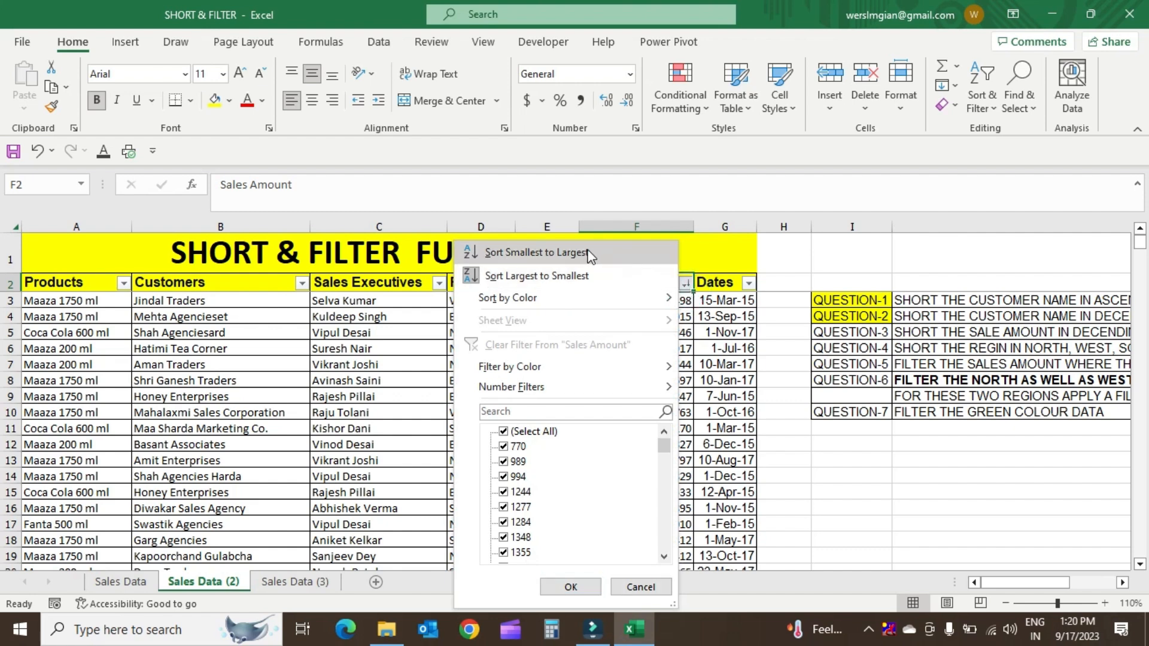
{"action": "left_click", "coordinate": [586, 254]}
{"action": "left_click", "coordinate": [678, 302]}
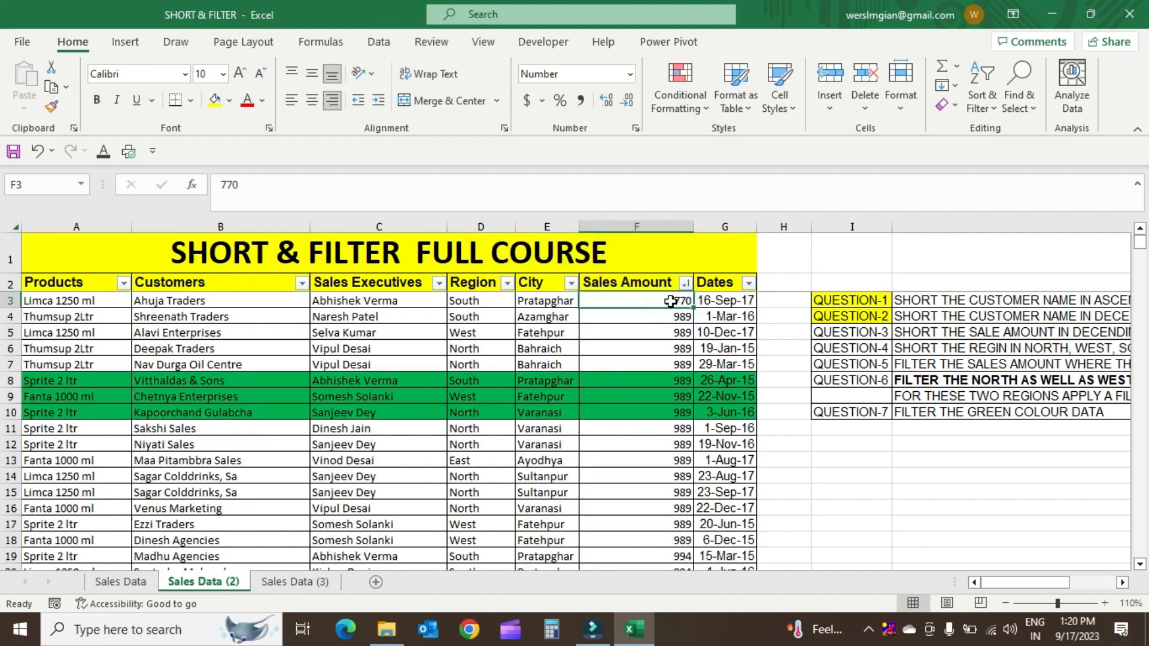
{"action": "key", "text": "ctrl+Down"}
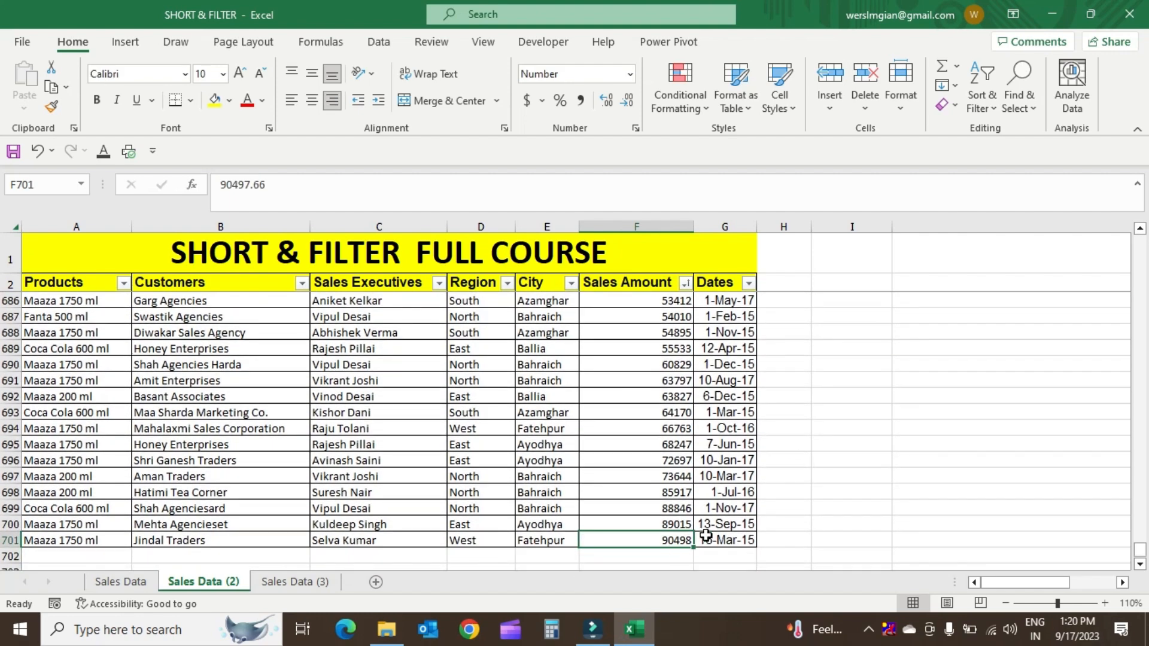
{"action": "key", "text": "ctrl+Up"}
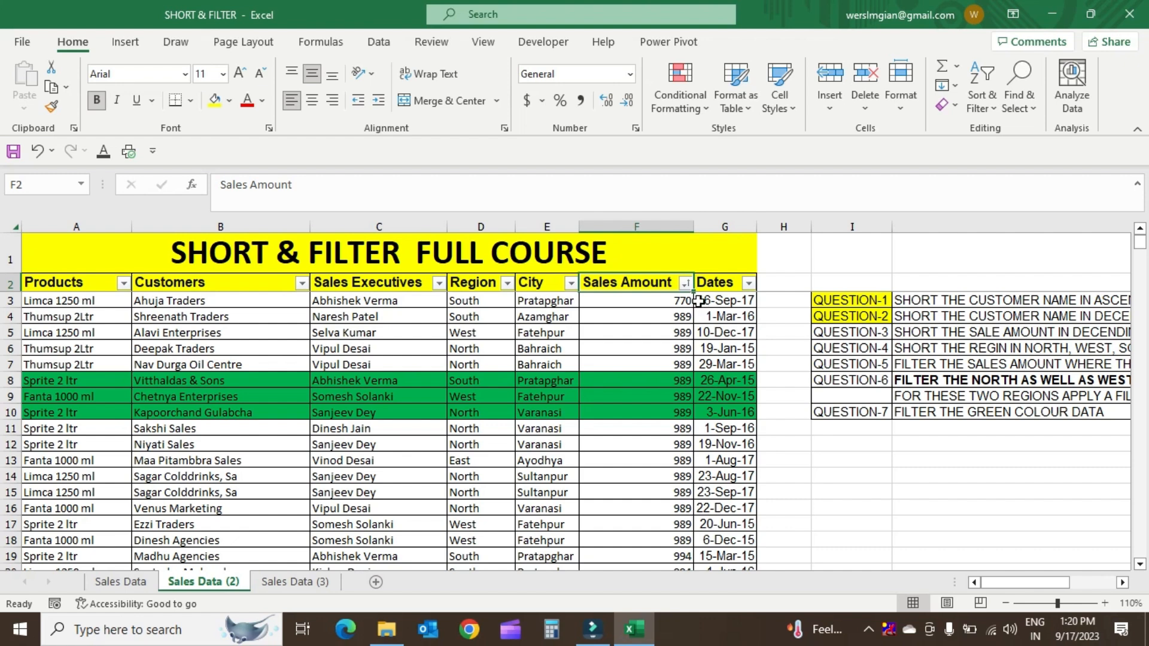
Step: Fill the QUESTION-3 cell in the question list with yellow
{"action": "left_click_drag", "start_coordinate": [849, 301], "coordinate": [851, 311]}
{"action": "left_click", "coordinate": [841, 333]}
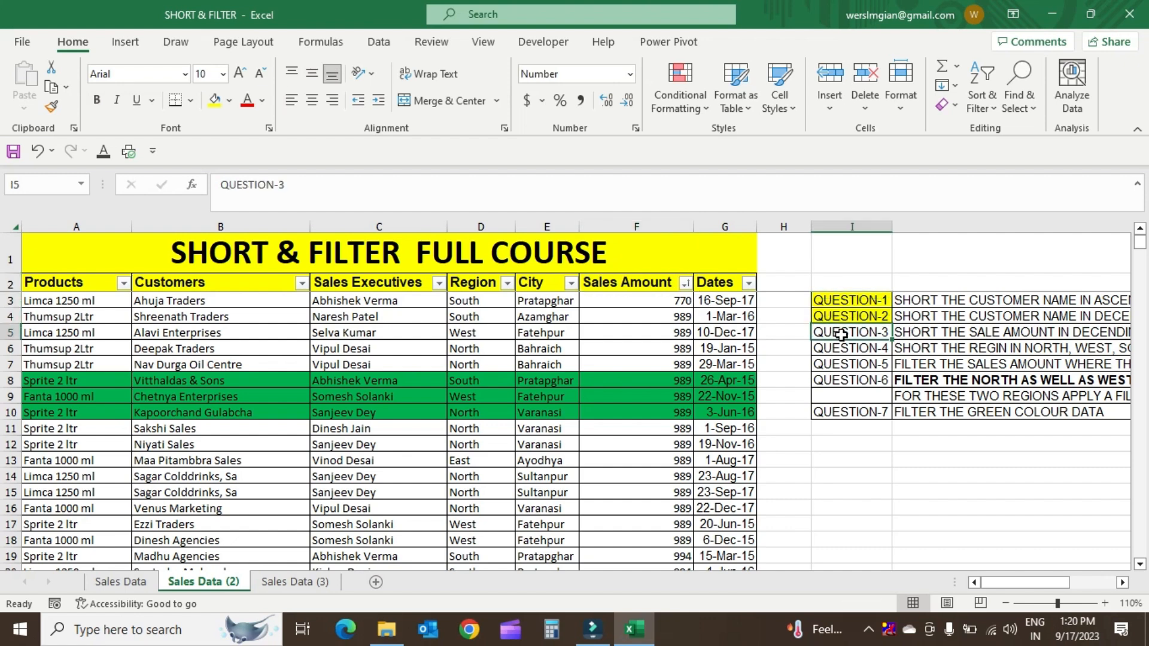
{"action": "left_click", "coordinate": [215, 101]}
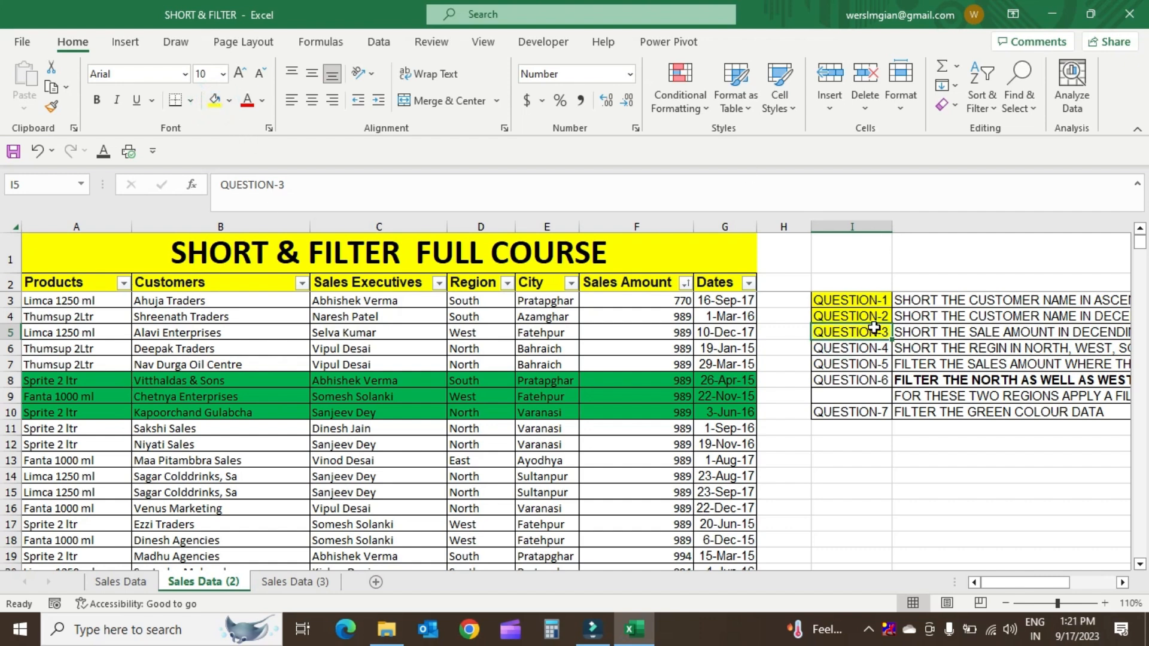
Step: Read the full wording of question 4 about the order of the regions
{"action": "left_click", "coordinate": [927, 348]}
{"action": "left_click", "coordinate": [808, 346]}
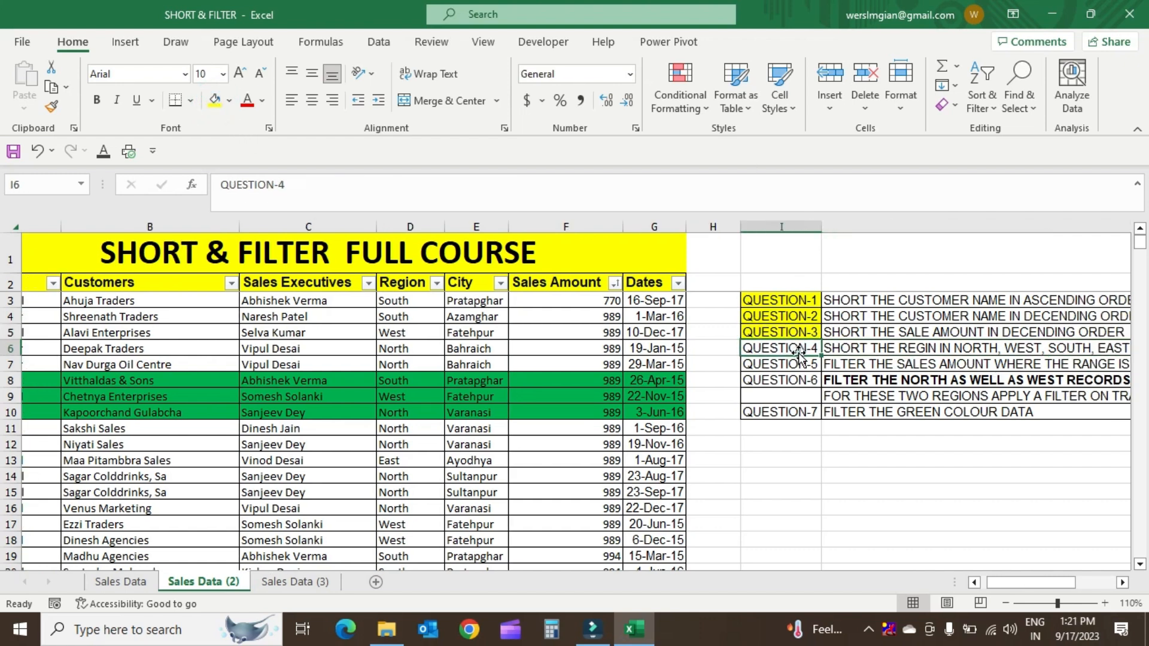
{"action": "left_click", "coordinate": [868, 350]}
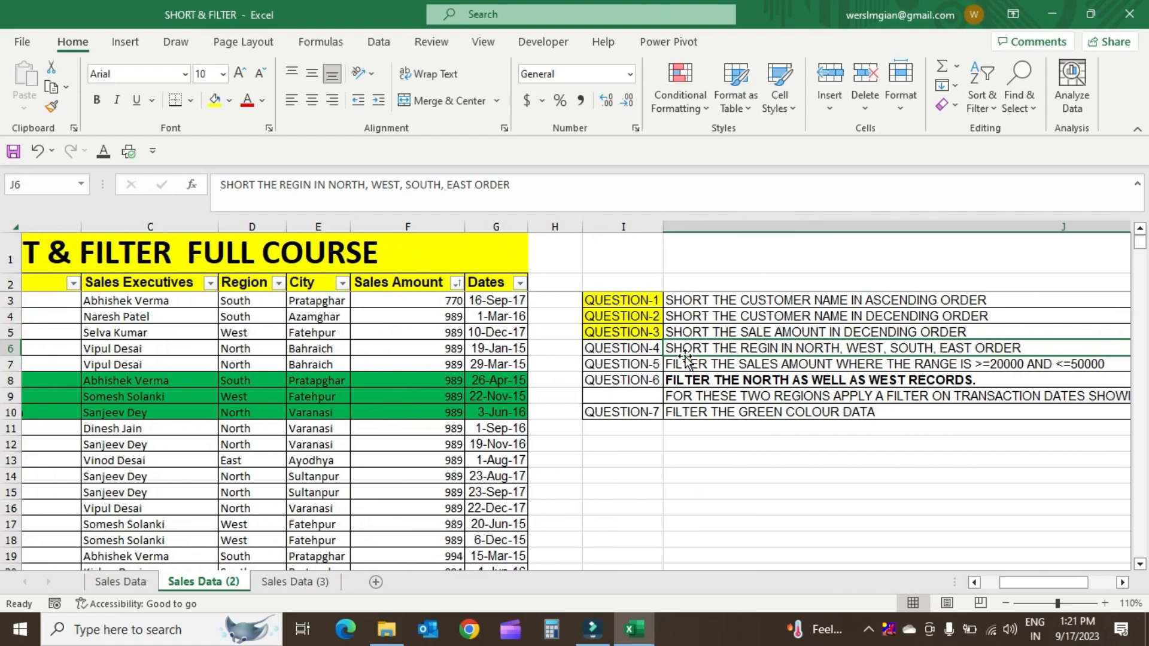
Step: Compare the entries in the Region column with the North, West, South, East order requested in question 4
{"action": "left_click_drag", "start_coordinate": [246, 284], "coordinate": [246, 412]}
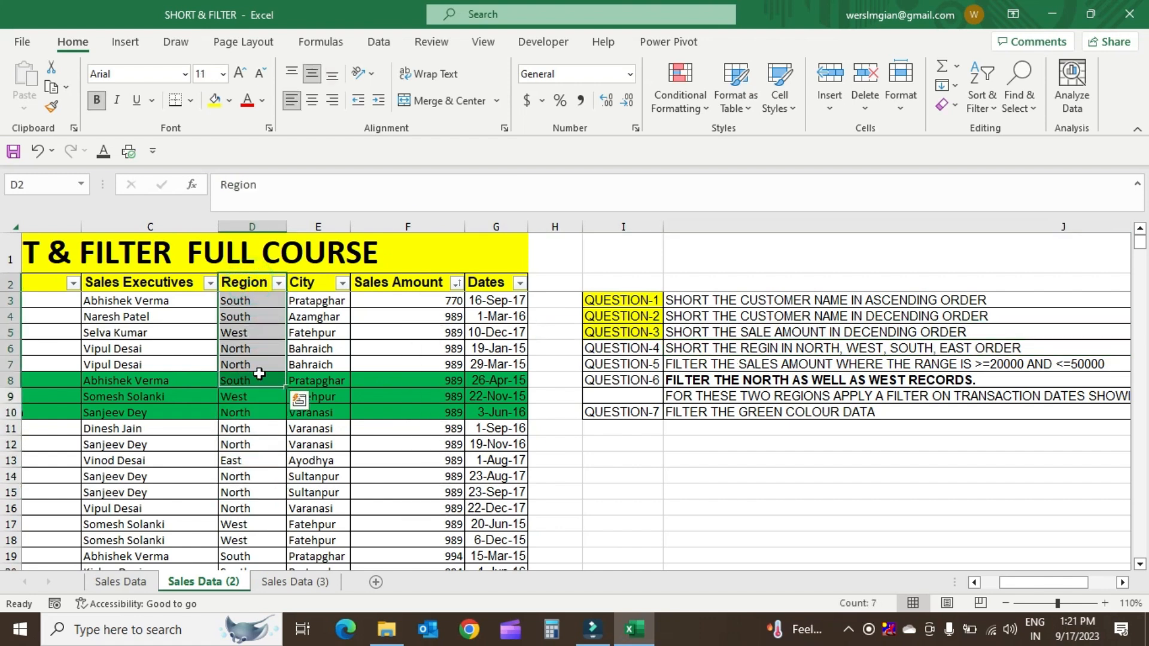
{"action": "left_click", "coordinate": [734, 351]}
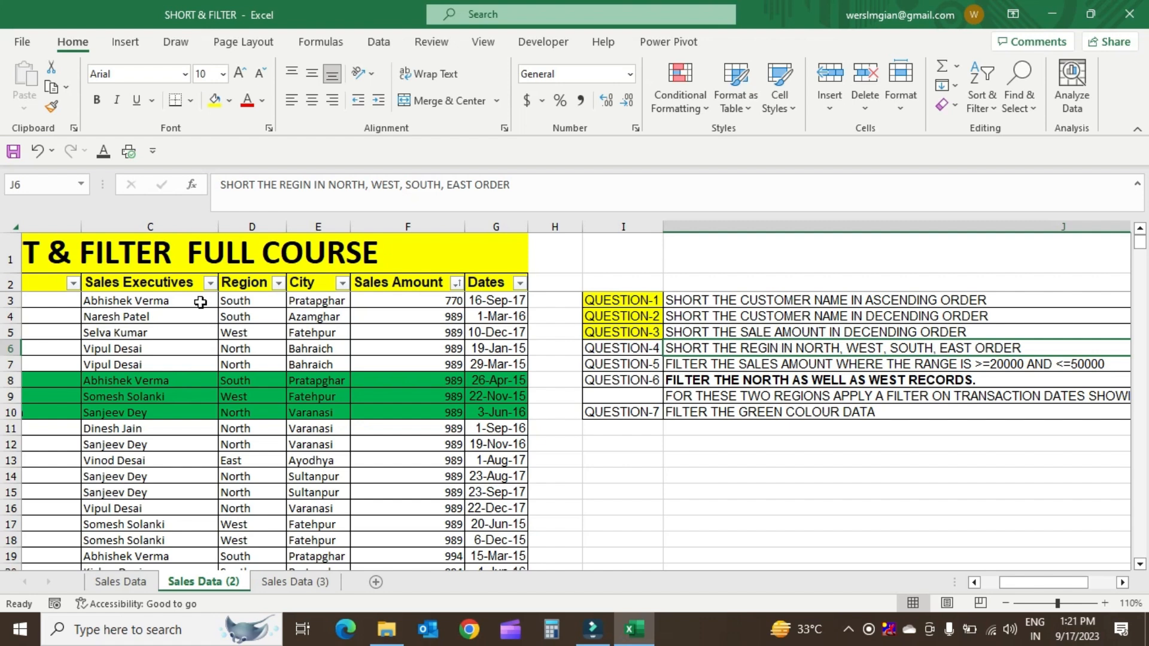
{"action": "left_click_drag", "start_coordinate": [257, 299], "coordinate": [251, 476]}
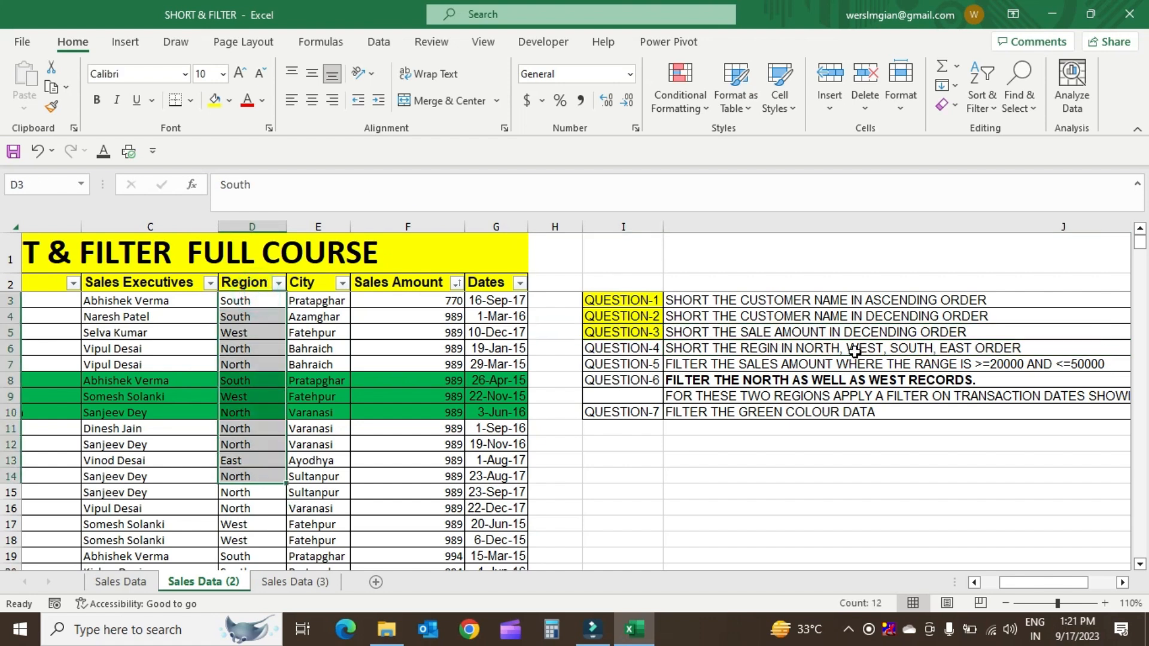
{"action": "left_click", "coordinate": [835, 349]}
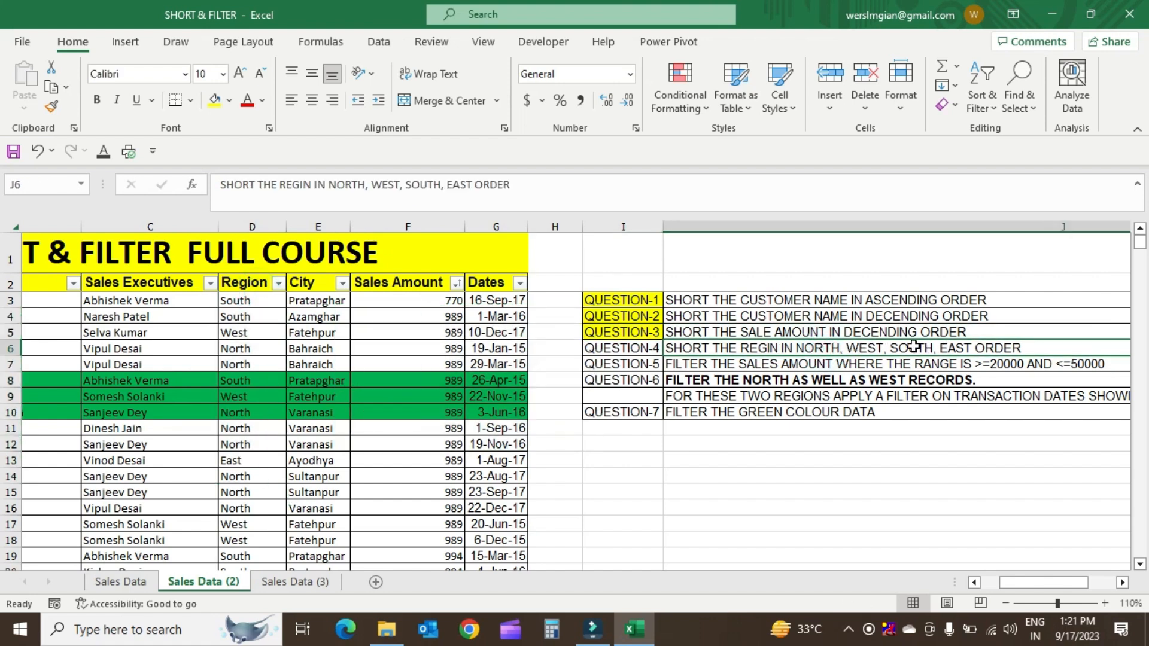
Step: Try sorting the sales table by Region from A to Z and compare the result with question 4
{"action": "left_click", "coordinate": [249, 284]}
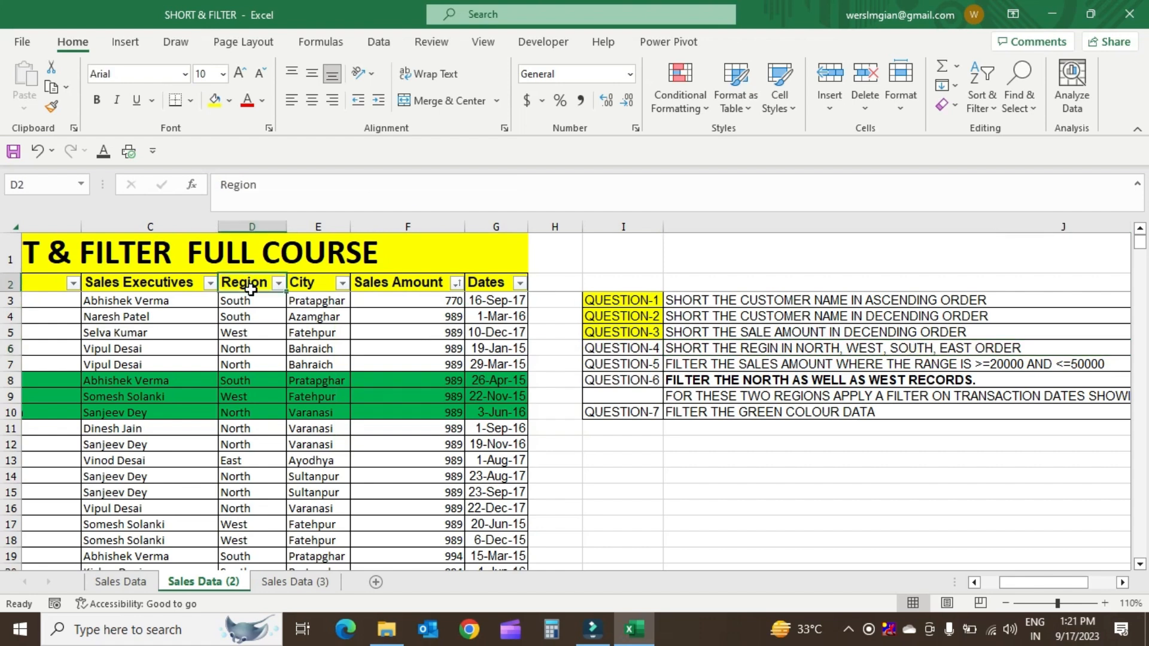
{"action": "left_click", "coordinate": [992, 109]}
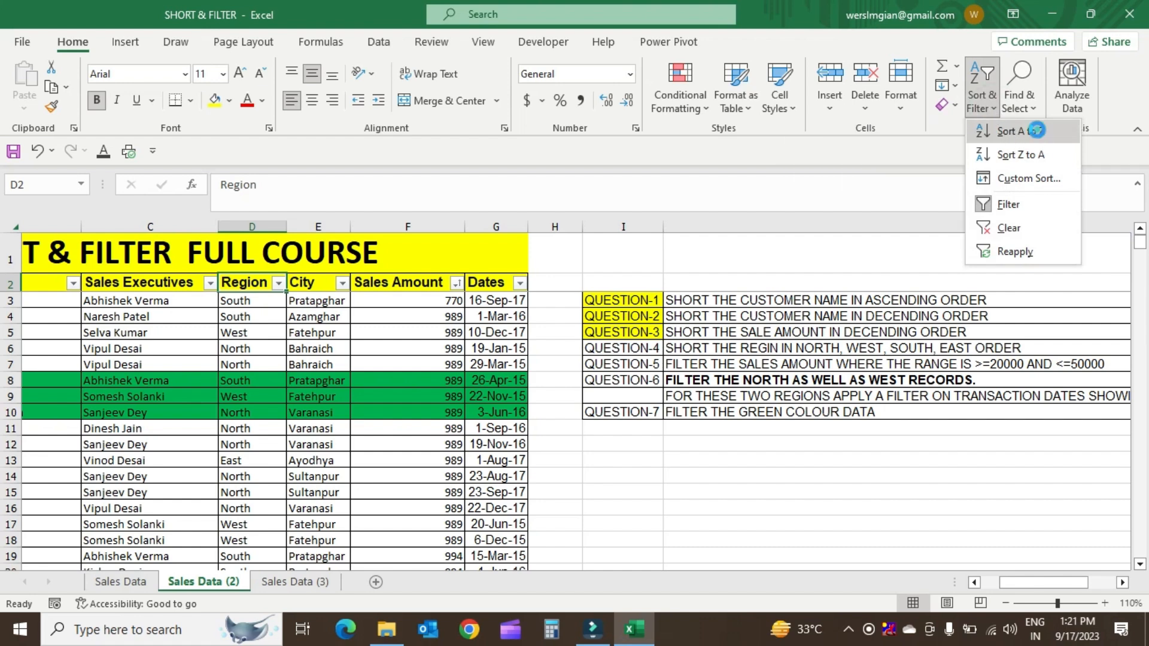
{"action": "left_click", "coordinate": [1039, 137]}
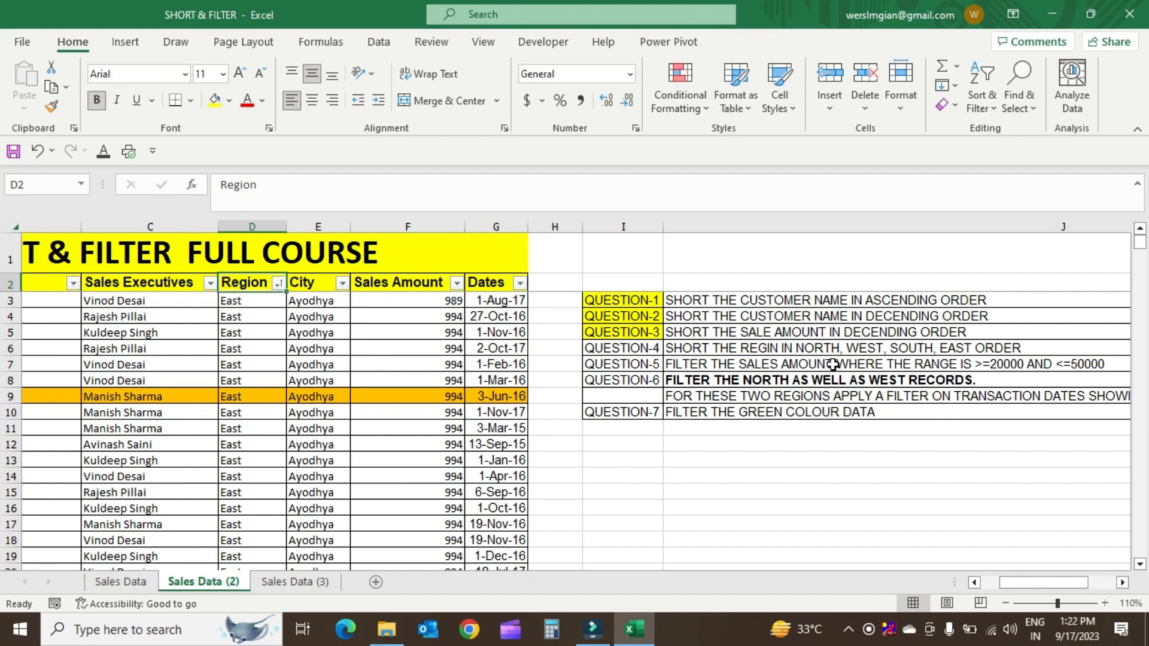
{"action": "left_click", "coordinate": [816, 351]}
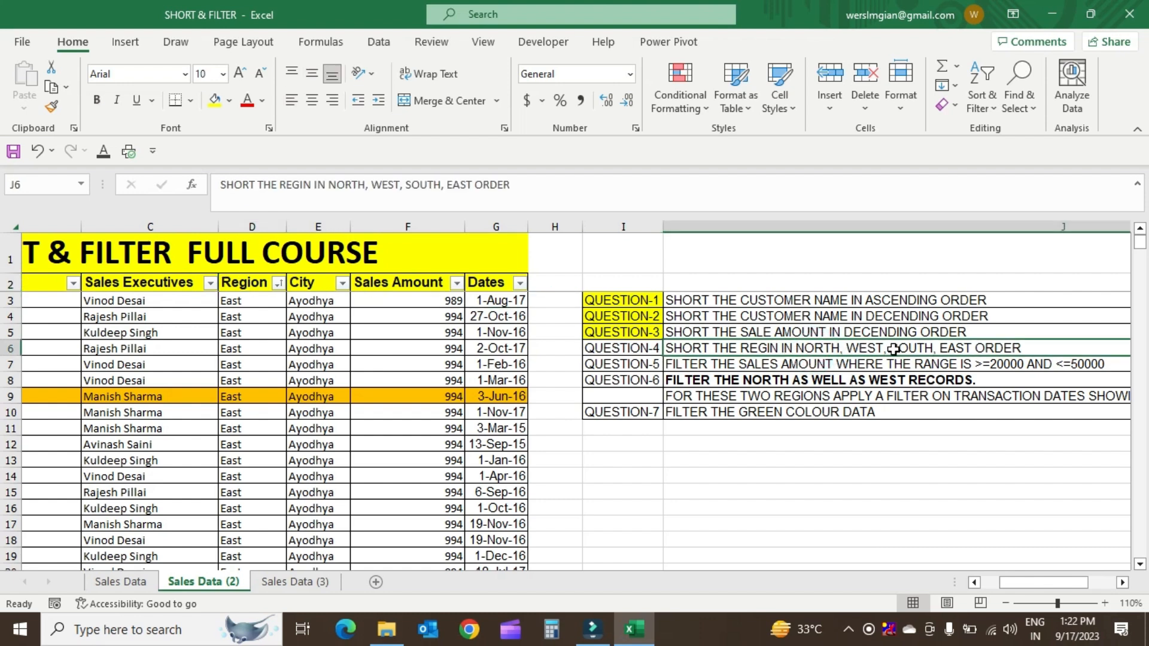
{"action": "left_click", "coordinate": [948, 349]}
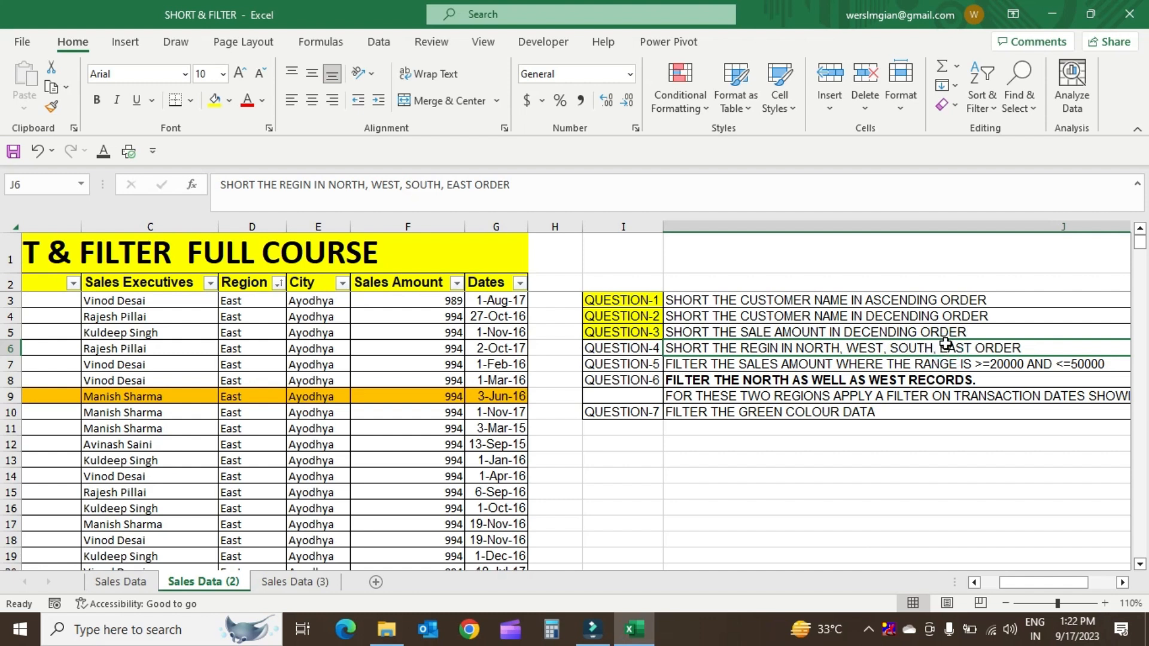
Step: Review the Region column's sort and filter options and undo the A to Z sort
{"action": "left_click", "coordinate": [279, 283]}
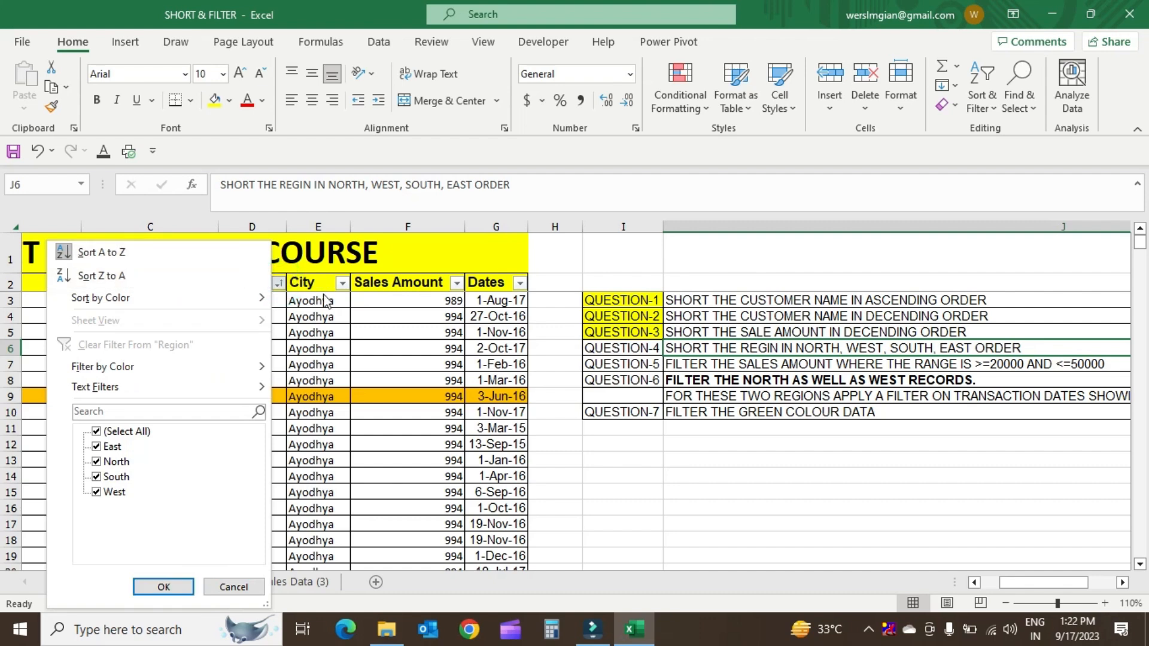
{"action": "left_click", "coordinate": [312, 302]}
{"action": "key", "text": "ctrl+z"}
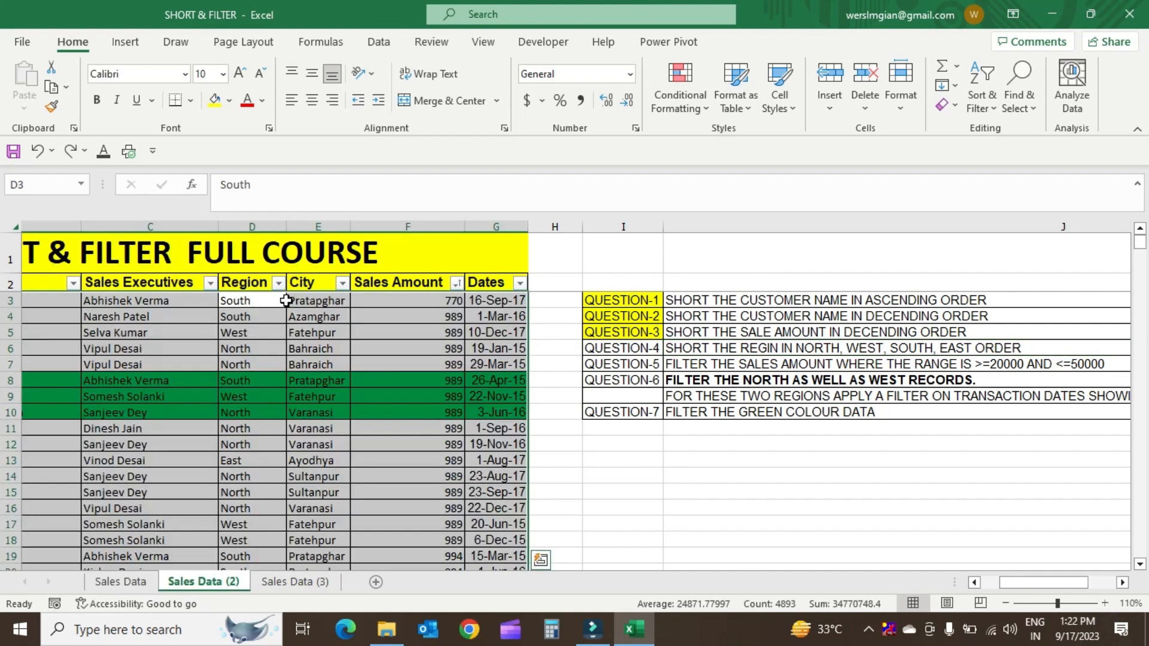
Step: Start a custom sort of the sales table with Region as the sort column, keeping the question list in view
{"action": "left_click", "coordinate": [254, 281]}
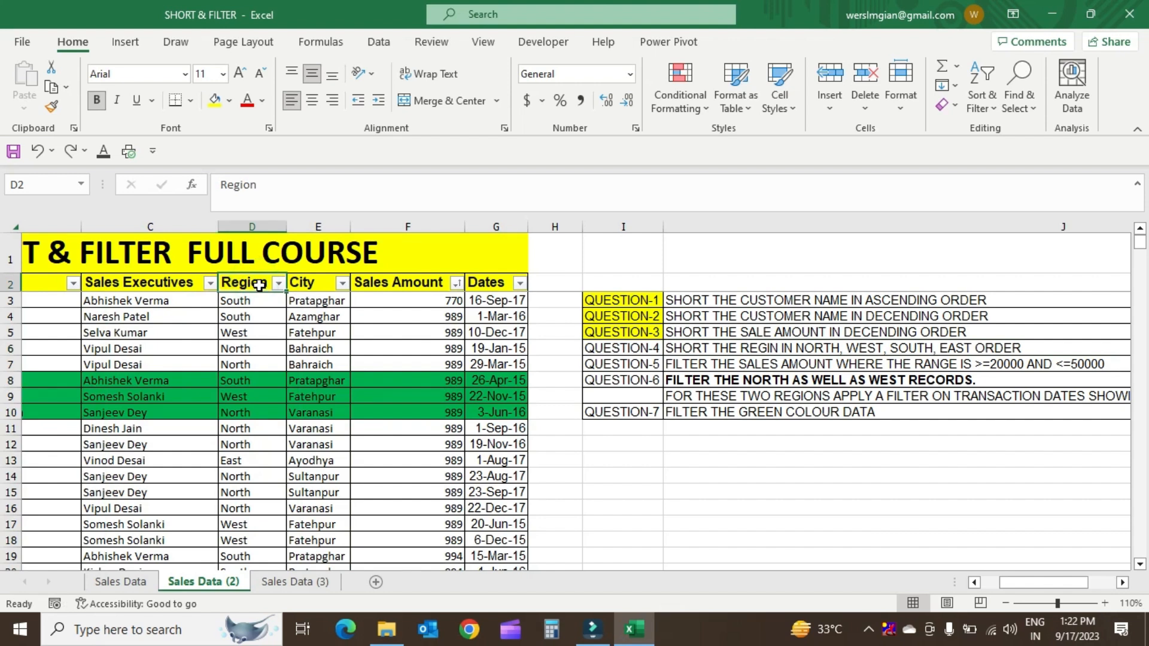
{"action": "left_click", "coordinate": [998, 107]}
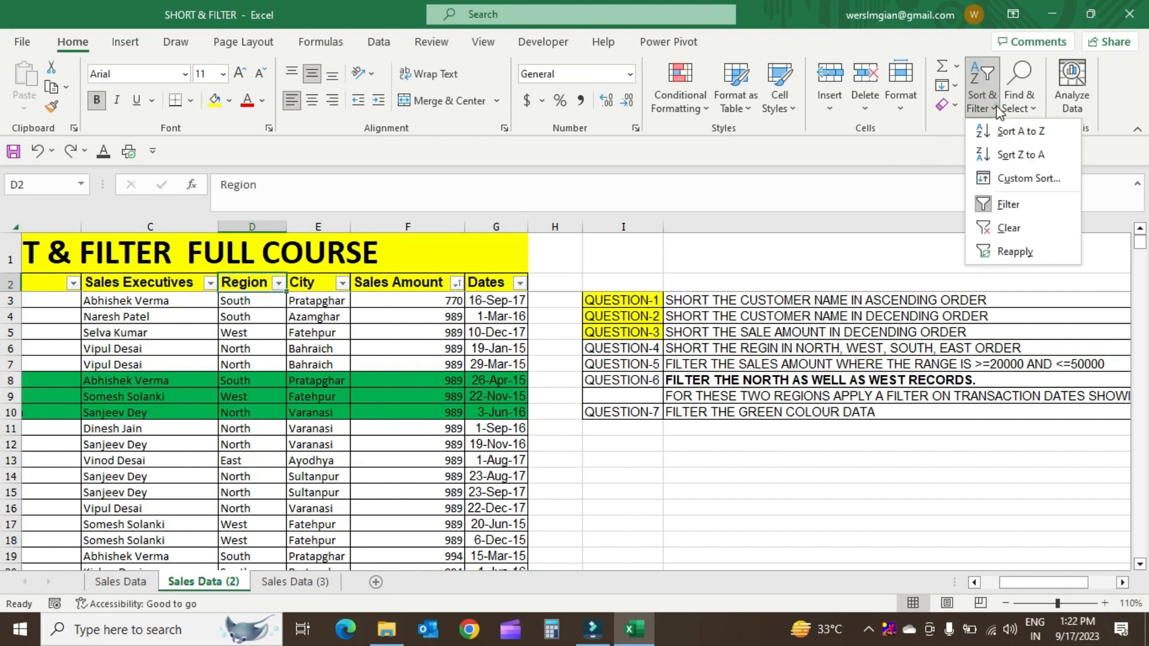
{"action": "left_click", "coordinate": [1029, 180]}
{"action": "left_click_drag", "start_coordinate": [863, 311], "coordinate": [896, 223]}
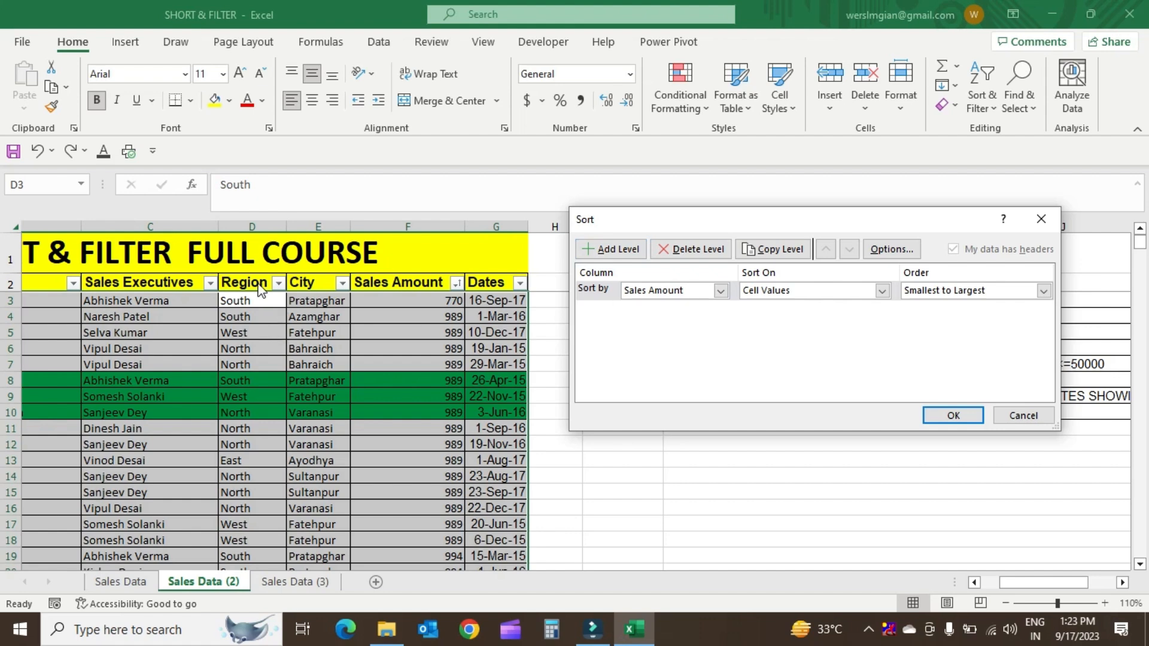
{"action": "left_click_drag", "start_coordinate": [802, 232], "coordinate": [806, 417]}
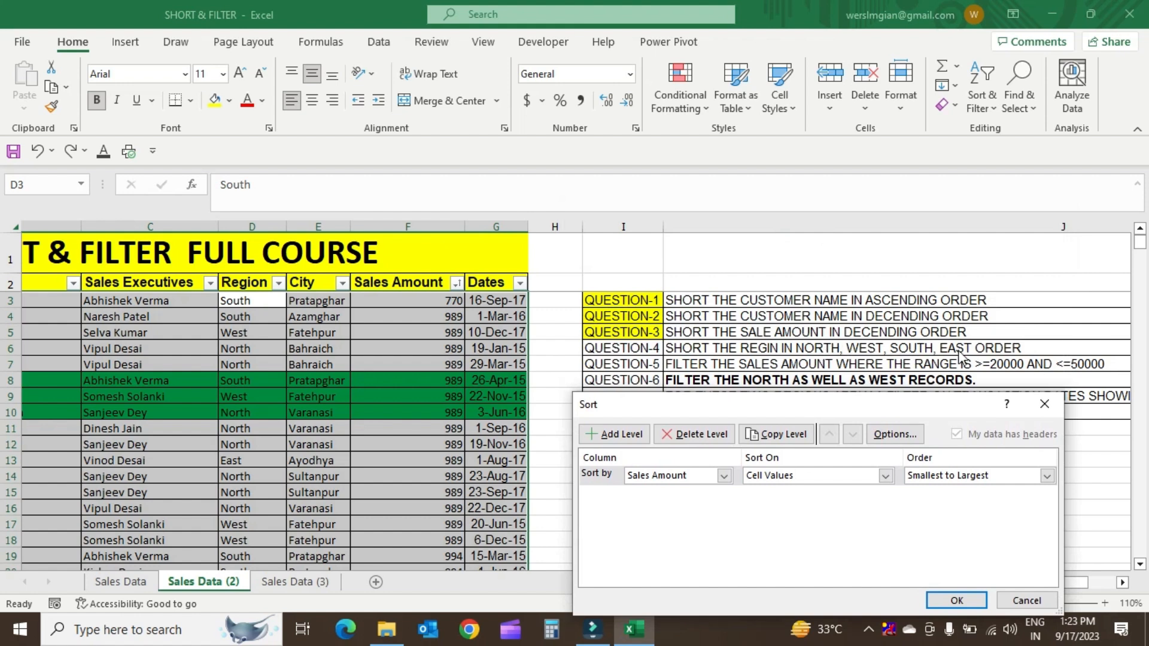
{"action": "left_click", "coordinate": [668, 483]}
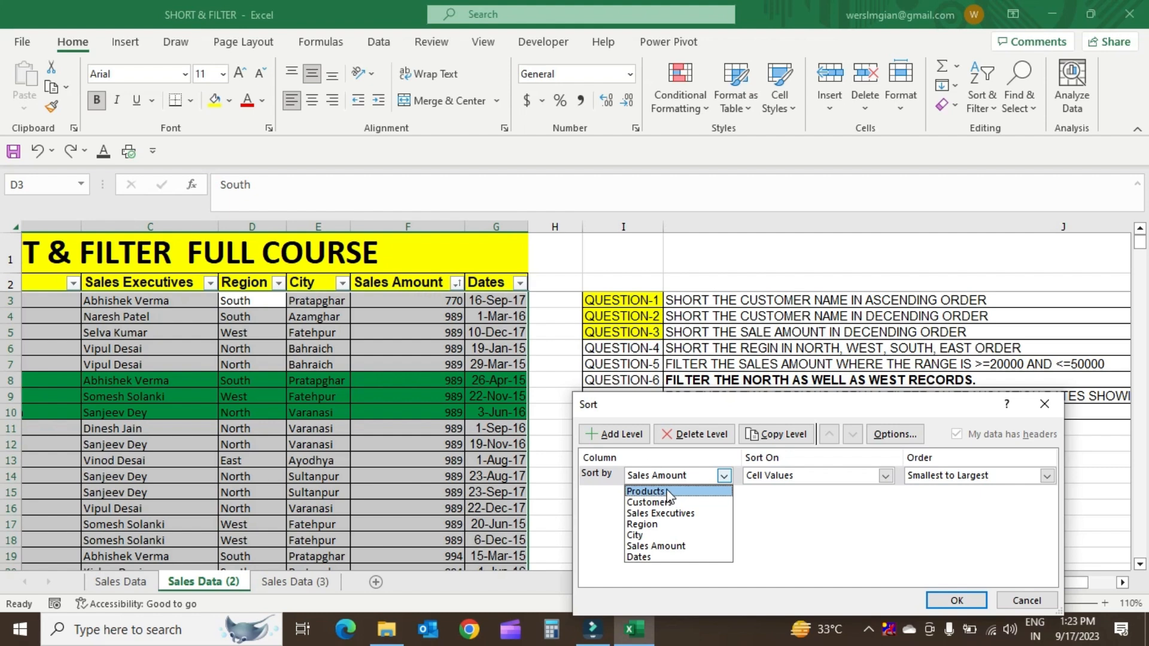
{"action": "left_click", "coordinate": [676, 525]}
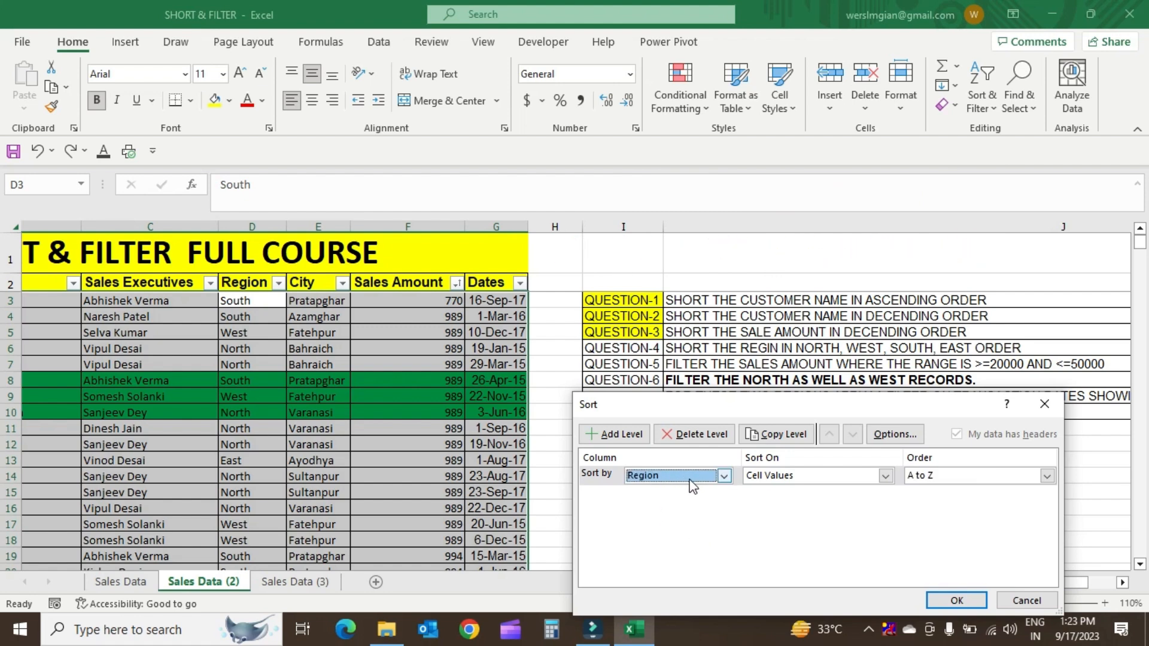
Step: Review what the Region sort can be based on and keep Cell Values selected
{"action": "left_click", "coordinate": [808, 476]}
{"action": "left_click", "coordinate": [791, 477]}
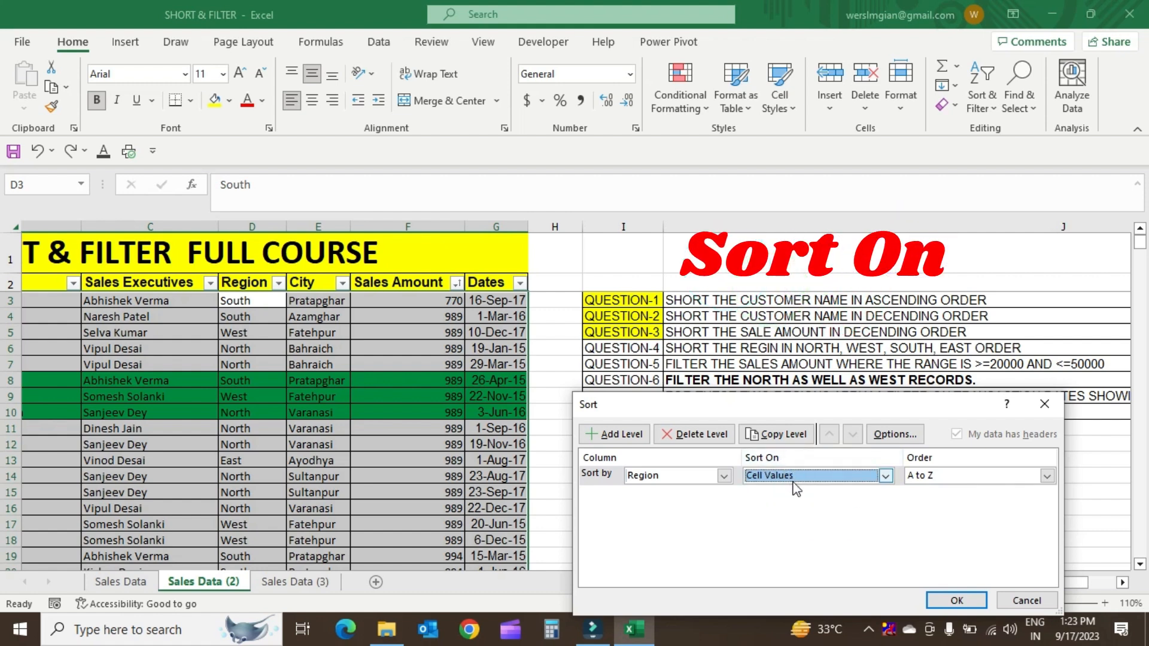
{"action": "left_click", "coordinate": [793, 482]}
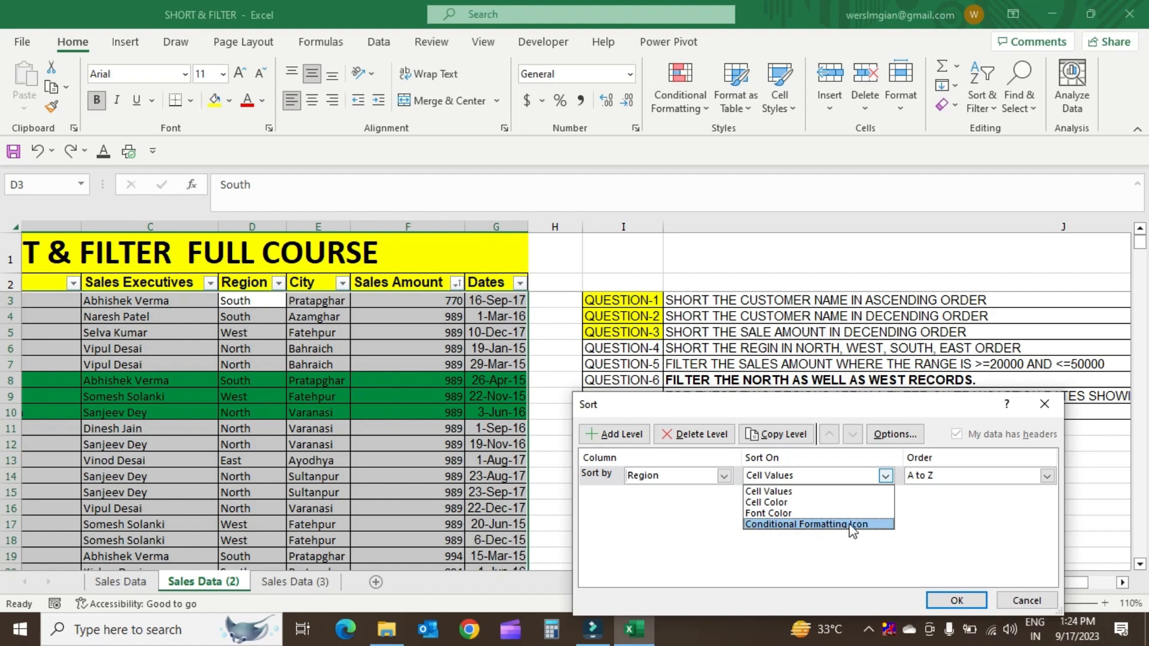
{"action": "left_click", "coordinate": [791, 491]}
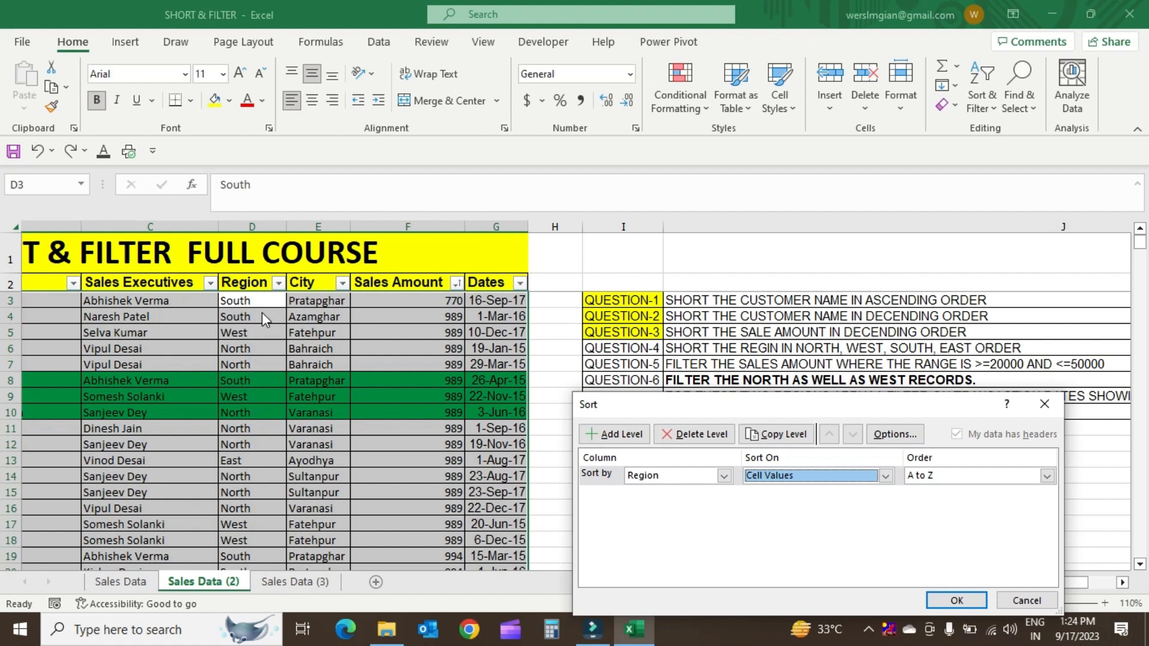
{"action": "left_click", "coordinate": [884, 477]}
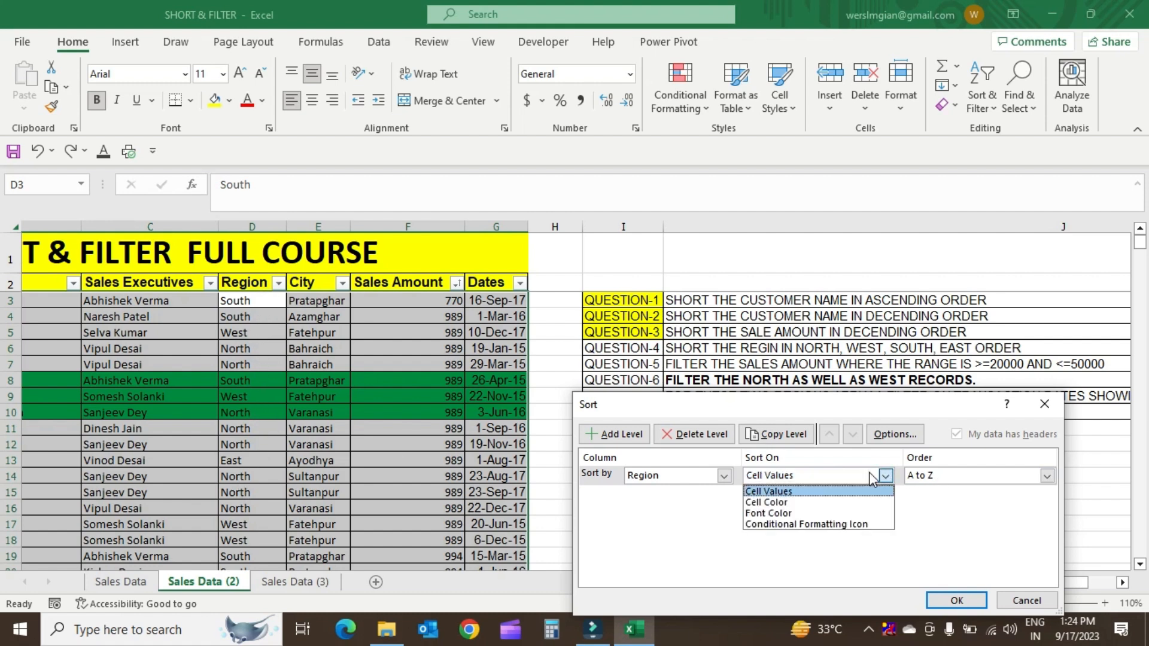
{"action": "left_click", "coordinate": [822, 491]}
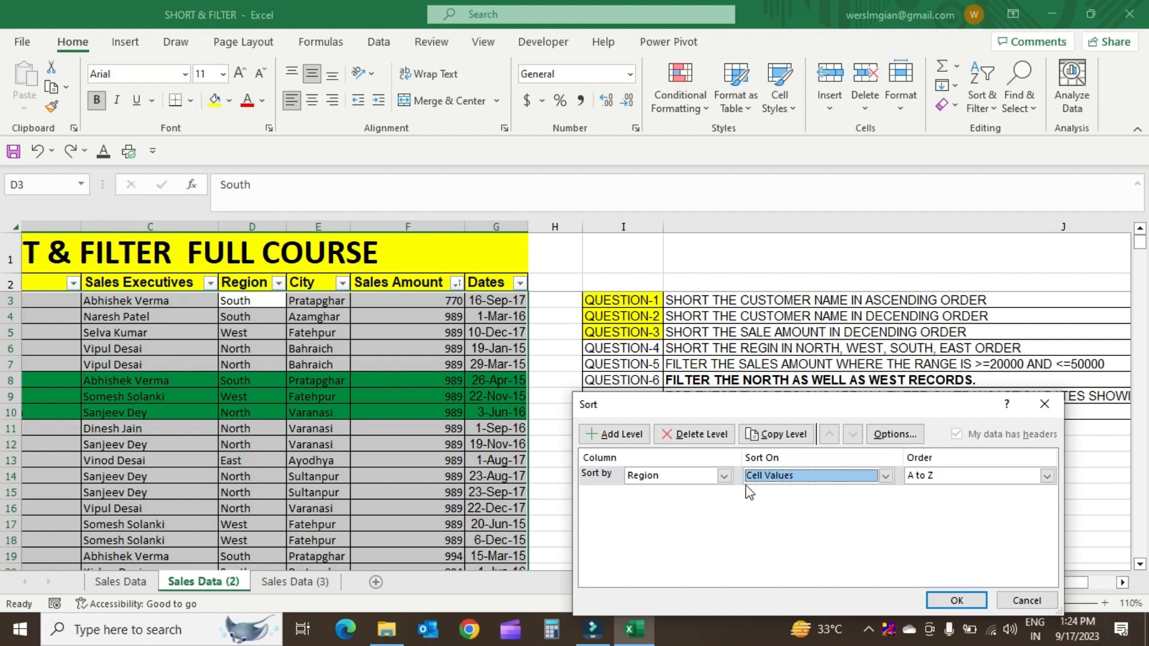
Step: Try Cell Color as the basis of the Region sort and set it back to Cell Values
{"action": "left_click", "coordinate": [799, 473]}
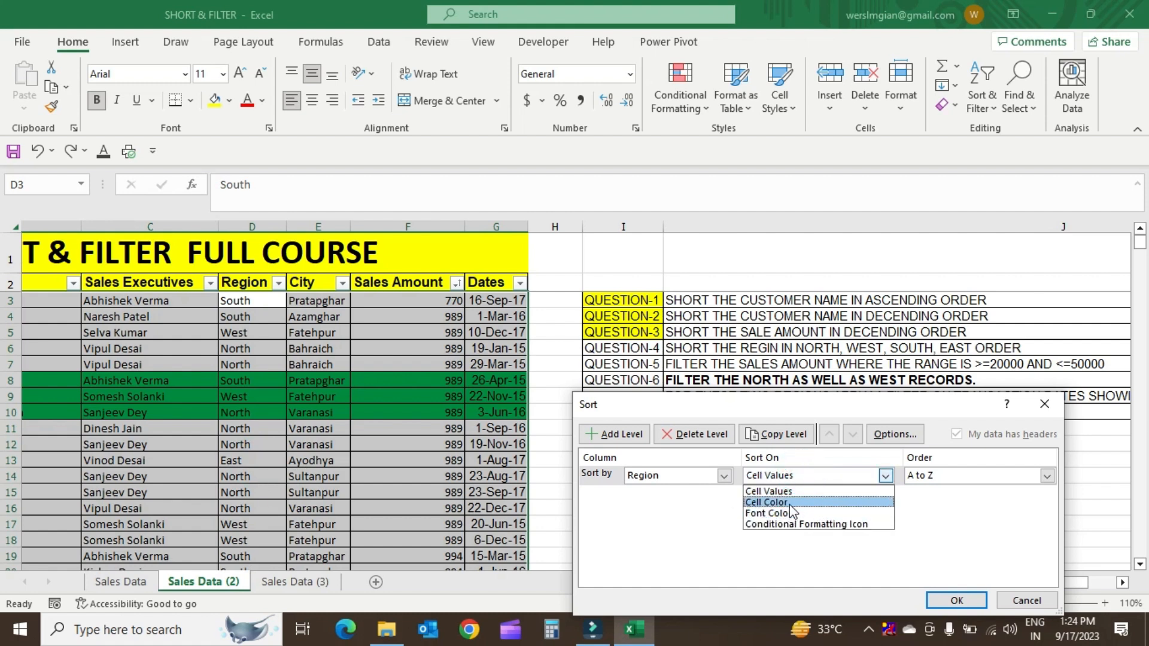
{"action": "left_click", "coordinate": [788, 503]}
{"action": "left_click", "coordinate": [796, 475]}
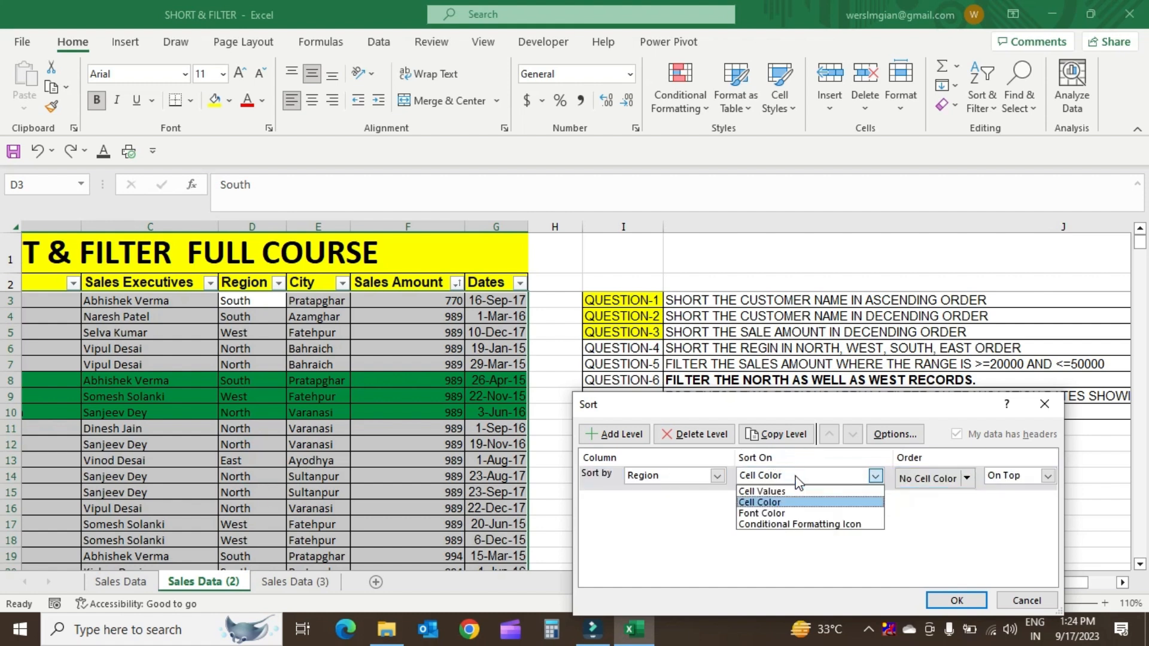
{"action": "left_click", "coordinate": [794, 493]}
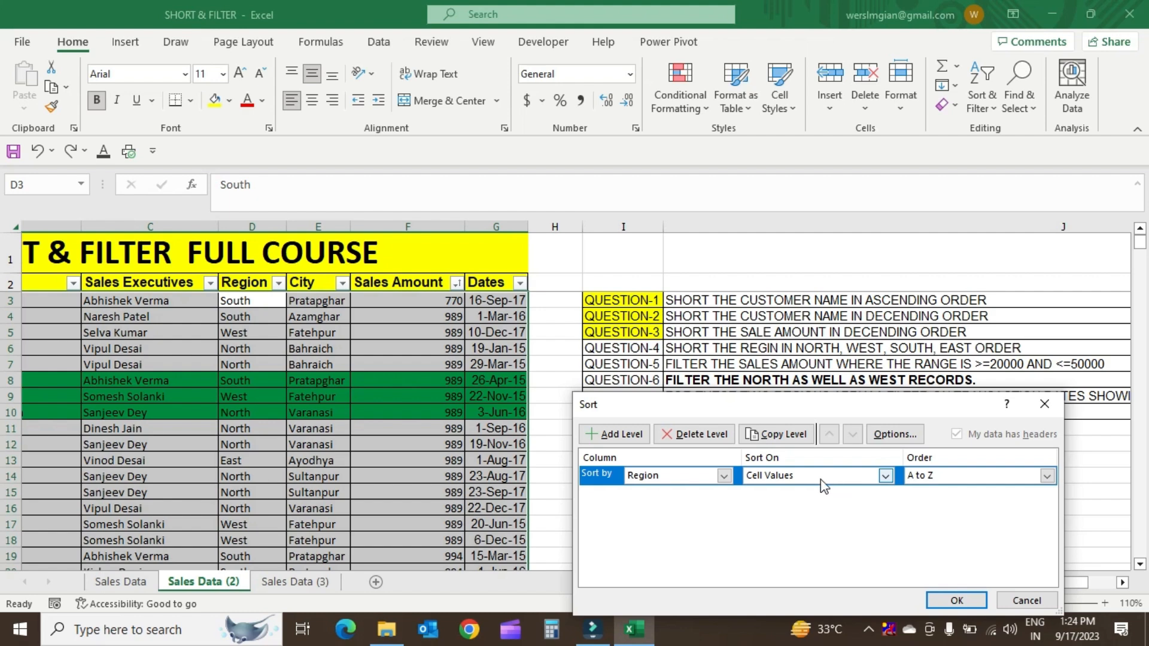
Step: Create a new custom list for the Region sort order with the entries North, West, South, East
{"action": "left_click", "coordinate": [939, 476]}
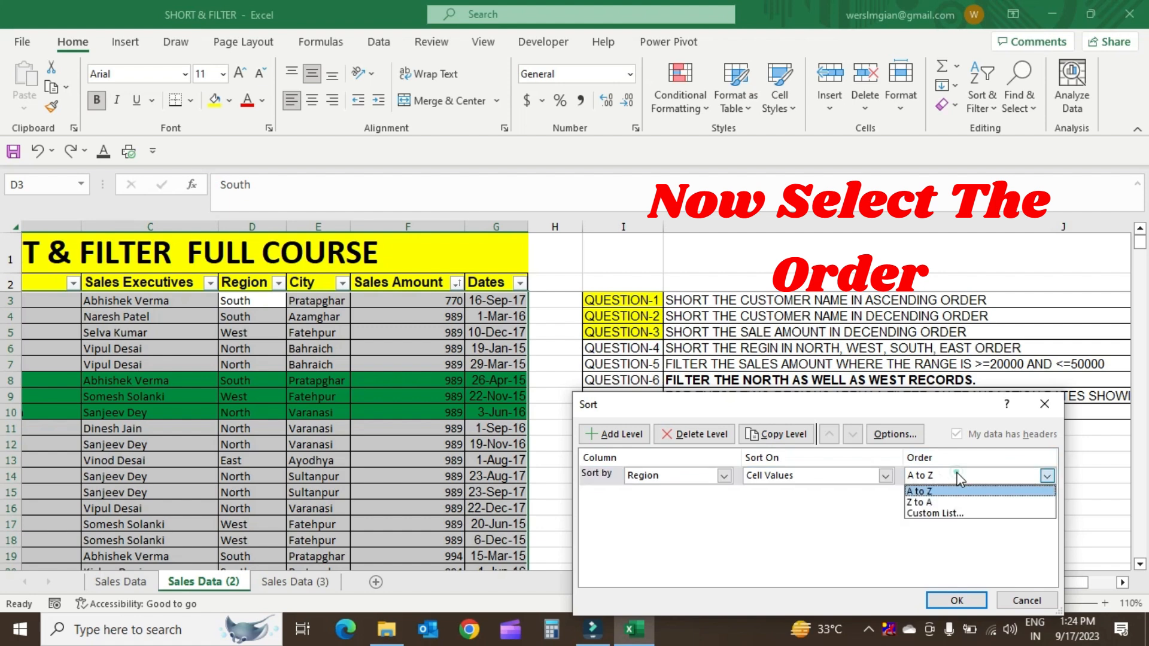
{"action": "left_click", "coordinate": [946, 515]}
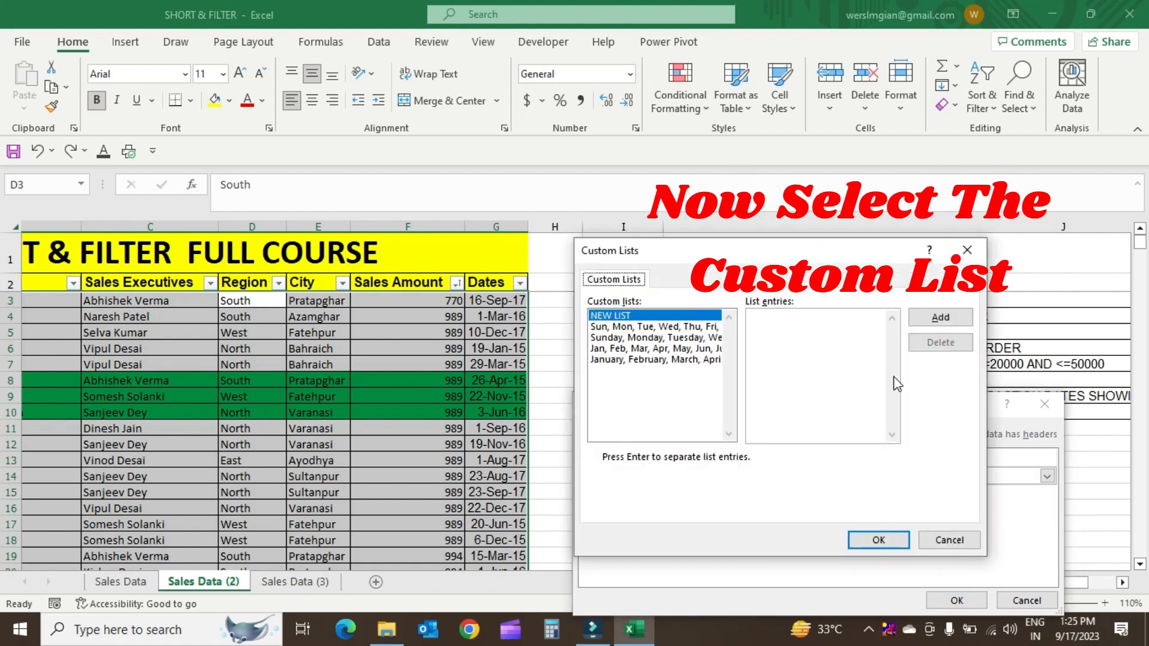
{"action": "left_click_drag", "start_coordinate": [808, 256], "coordinate": [869, 247]}
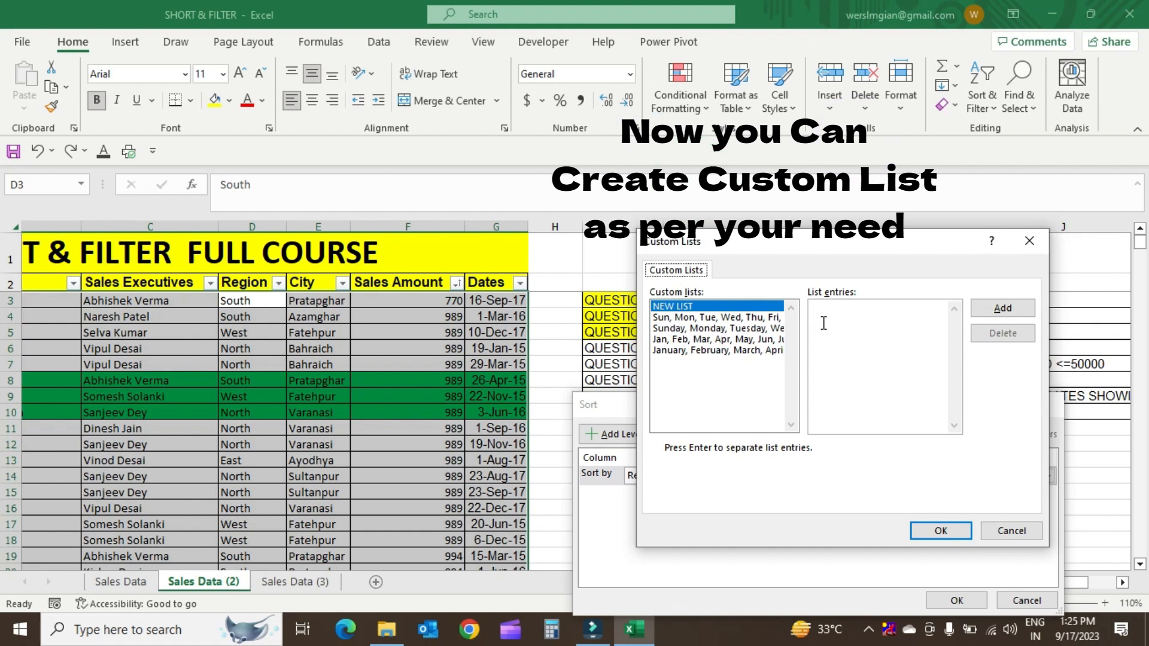
{"action": "left_click_drag", "start_coordinate": [846, 251], "coordinate": [849, 408]}
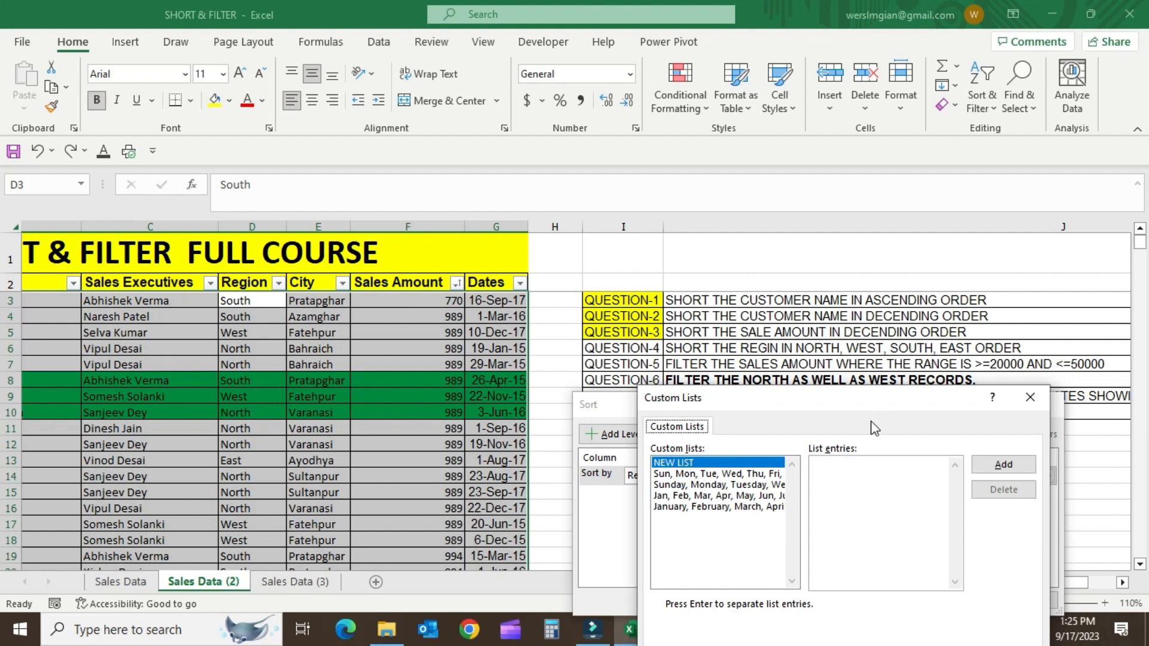
{"action": "left_click", "coordinate": [839, 471]}
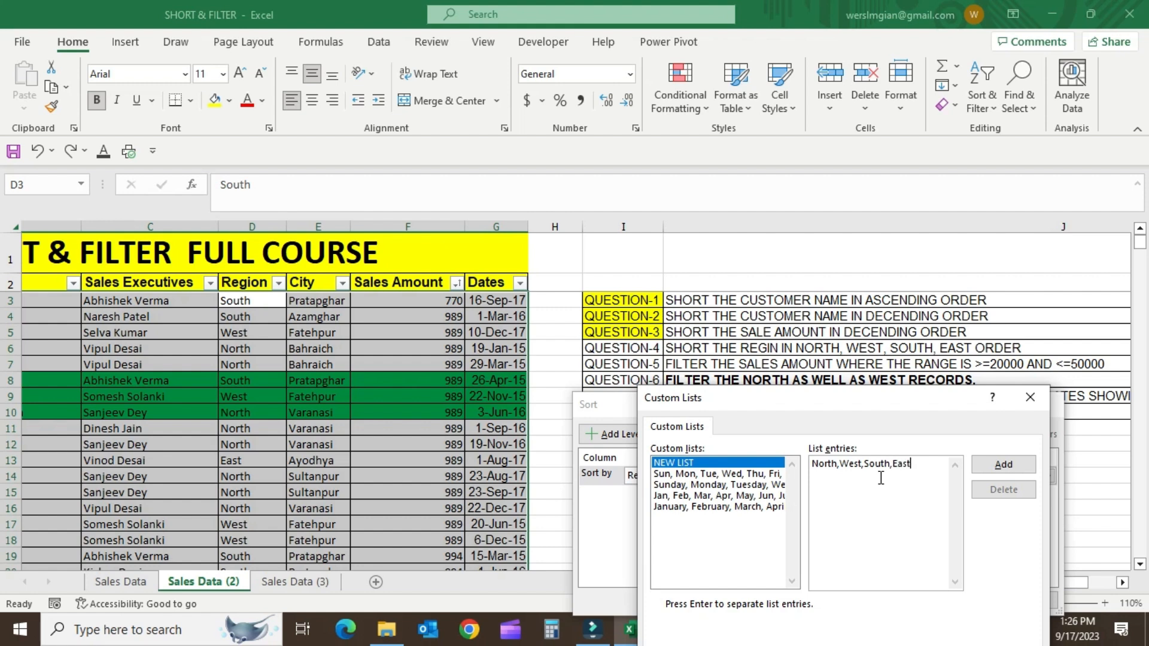
{"action": "left_click_drag", "start_coordinate": [886, 417], "coordinate": [882, 310]}
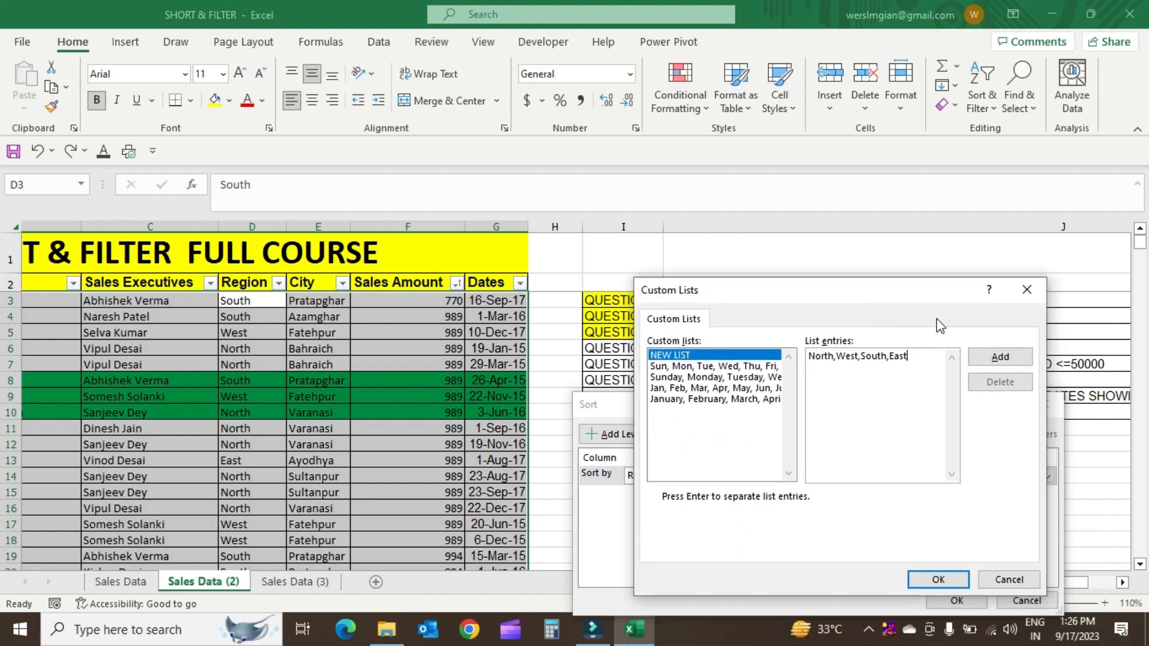
{"action": "left_click", "coordinate": [1004, 359]}
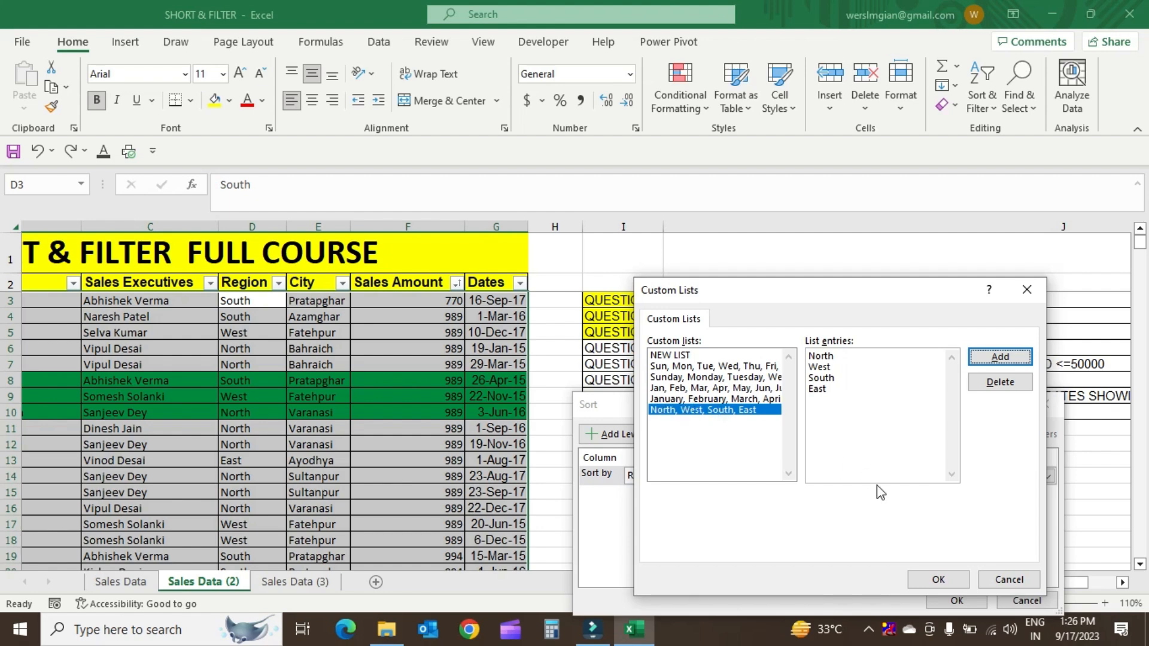
Step: Sort the table by Region using the North, West, South, East list and check the start of the column
{"action": "left_click", "coordinate": [937, 580]}
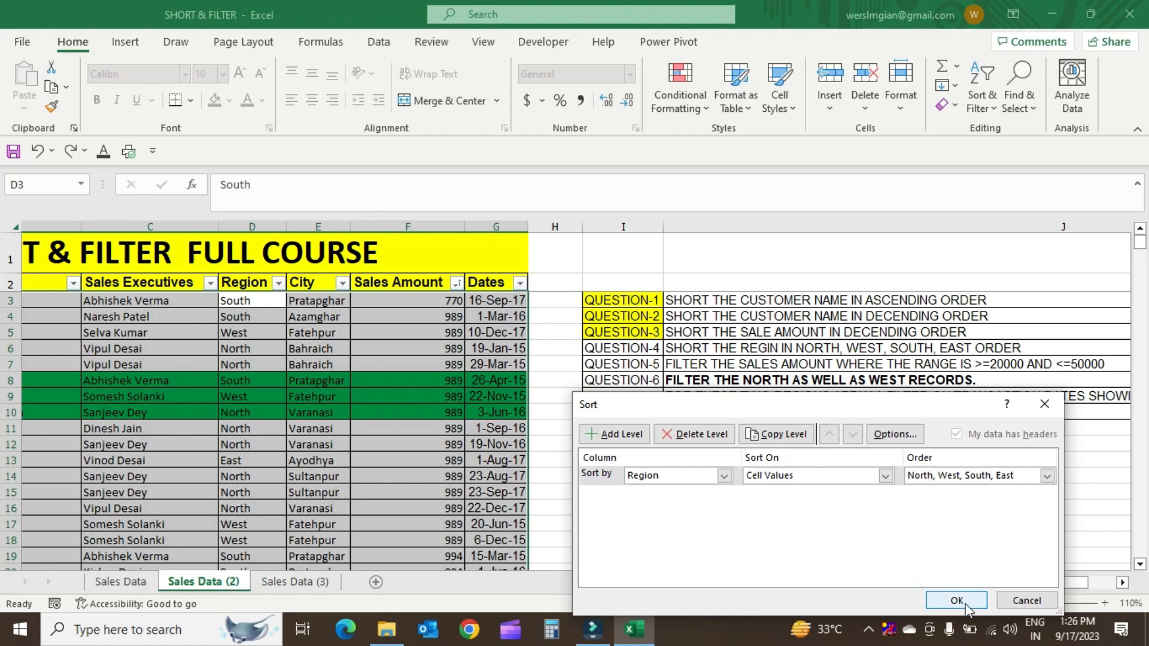
{"action": "left_click", "coordinate": [957, 600]}
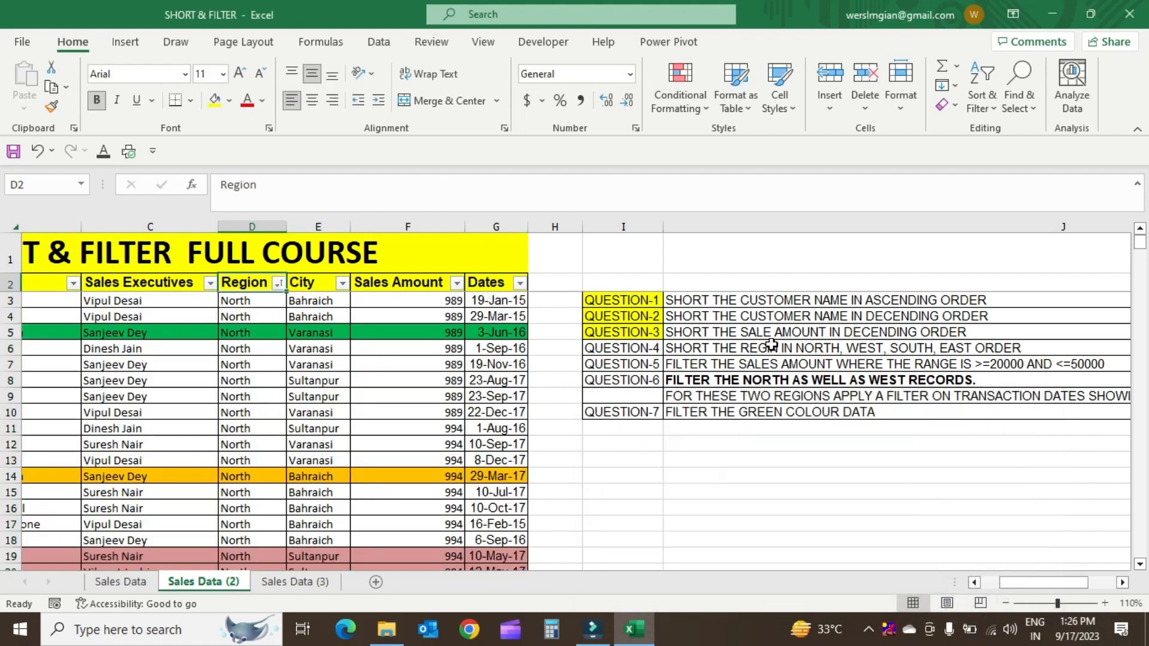
{"action": "left_click", "coordinate": [243, 299]}
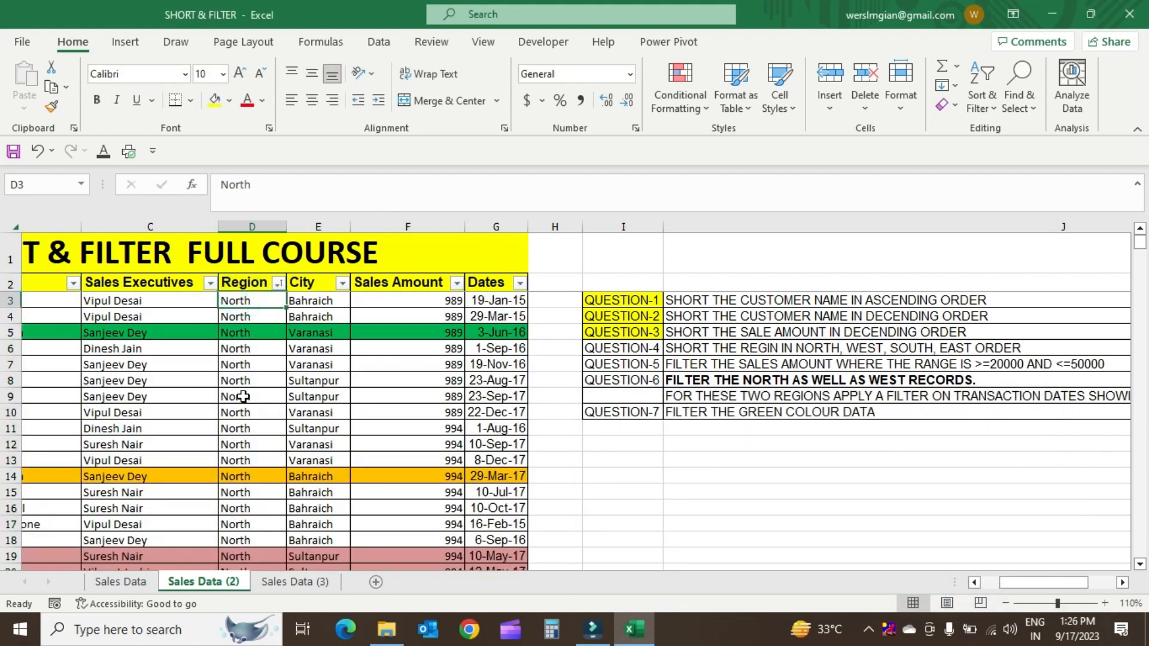
Step: Check along the Region column that the records follow the North, West, South, East order
{"action": "scroll", "coordinate": [243, 396], "scroll_direction": "down", "scroll_amount": 2}
{"action": "scroll", "coordinate": [243, 396], "scroll_direction": "up", "scroll_amount": 2}
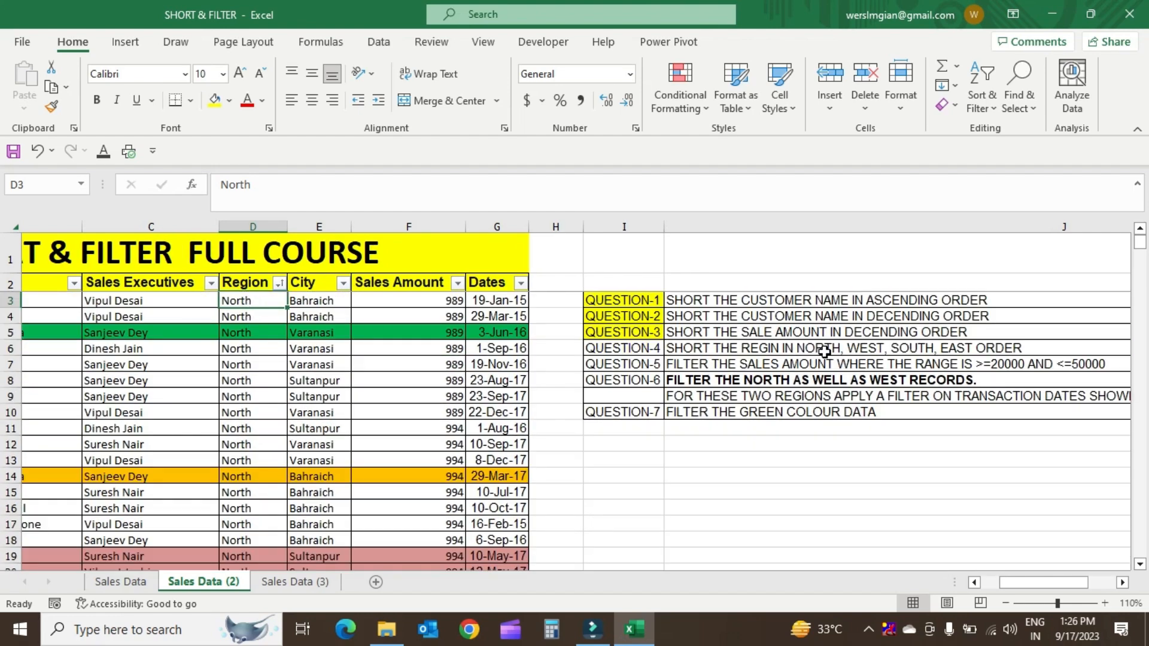
{"action": "scroll", "coordinate": [235, 334], "scroll_direction": "down", "scroll_amount": 20}
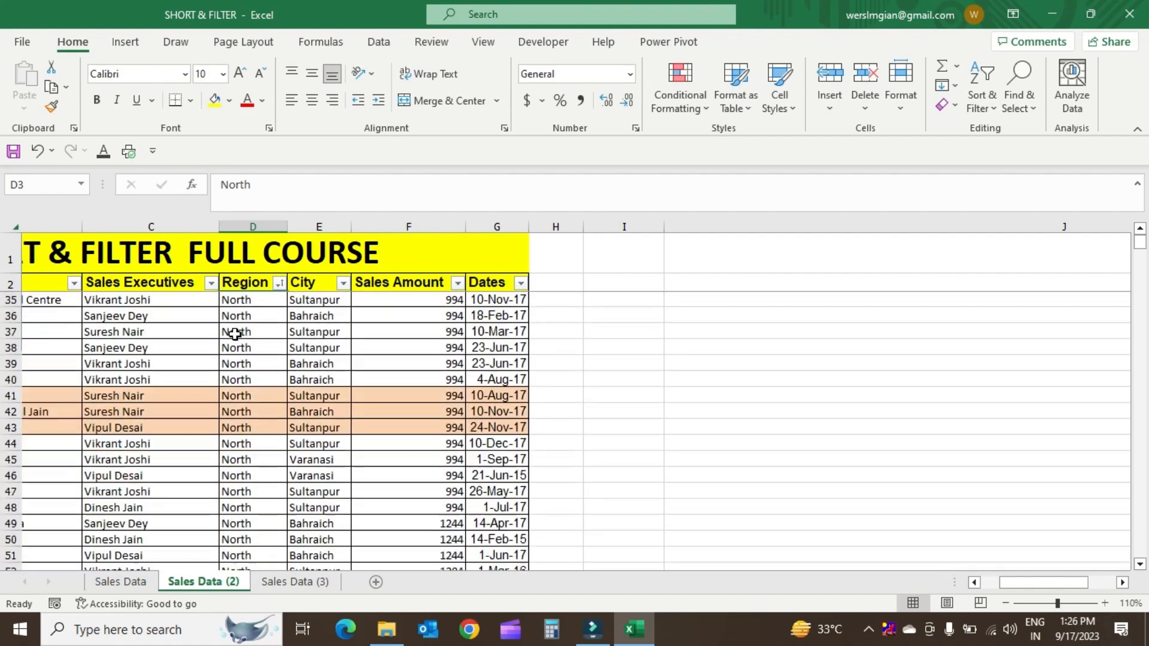
{"action": "scroll", "coordinate": [234, 334], "scroll_direction": "down", "scroll_amount": 20}
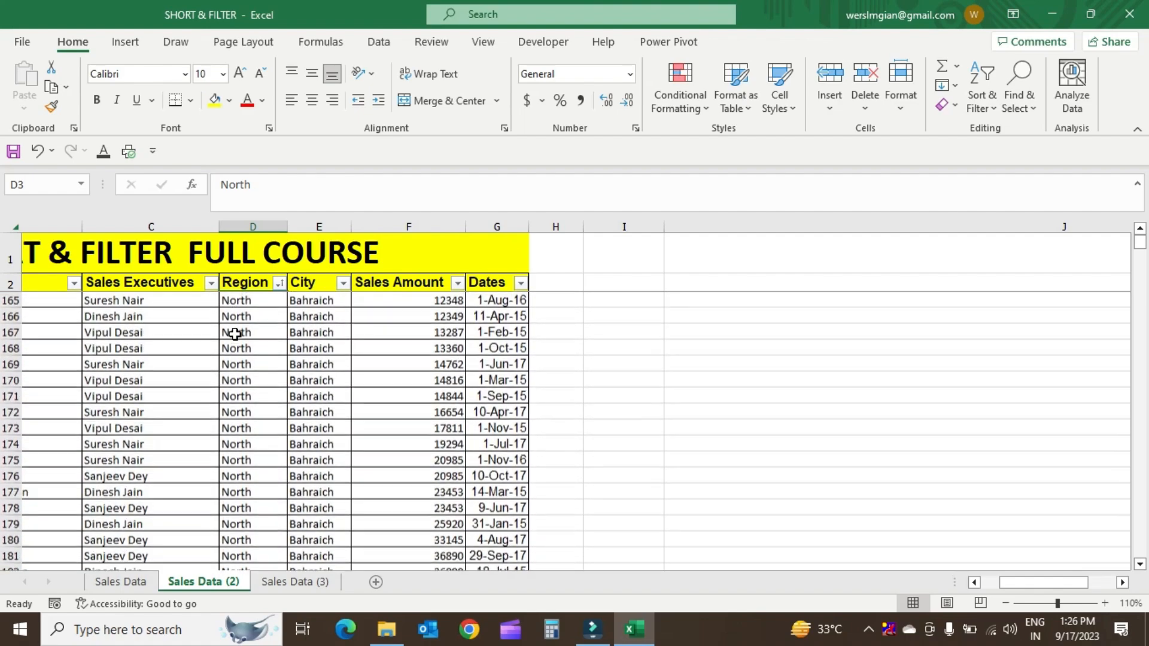
{"action": "scroll", "coordinate": [241, 446], "scroll_direction": "down", "scroll_amount": 5}
{"action": "scroll", "coordinate": [244, 448], "scroll_direction": "down", "scroll_amount": 20}
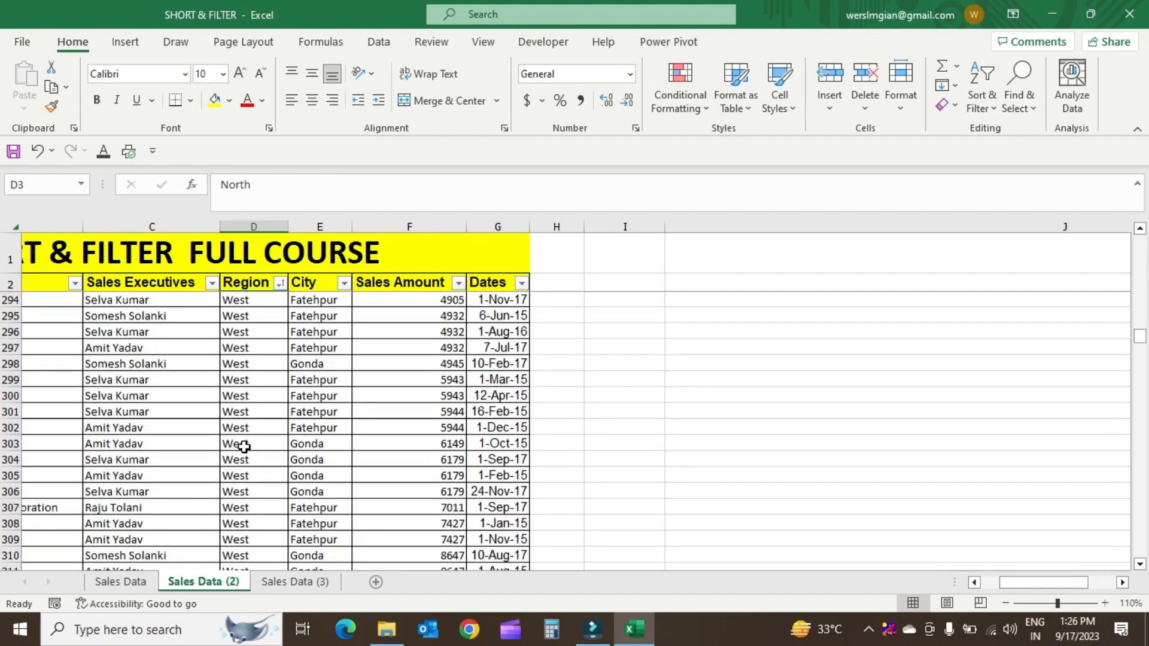
{"action": "scroll", "coordinate": [241, 460], "scroll_direction": "down", "scroll_amount": 1}
{"action": "scroll", "coordinate": [247, 457], "scroll_direction": "down", "scroll_amount": 20}
{"action": "scroll", "coordinate": [247, 457], "scroll_direction": "down", "scroll_amount": 3}
{"action": "scroll", "coordinate": [259, 459], "scroll_direction": "up", "scroll_amount": 20}
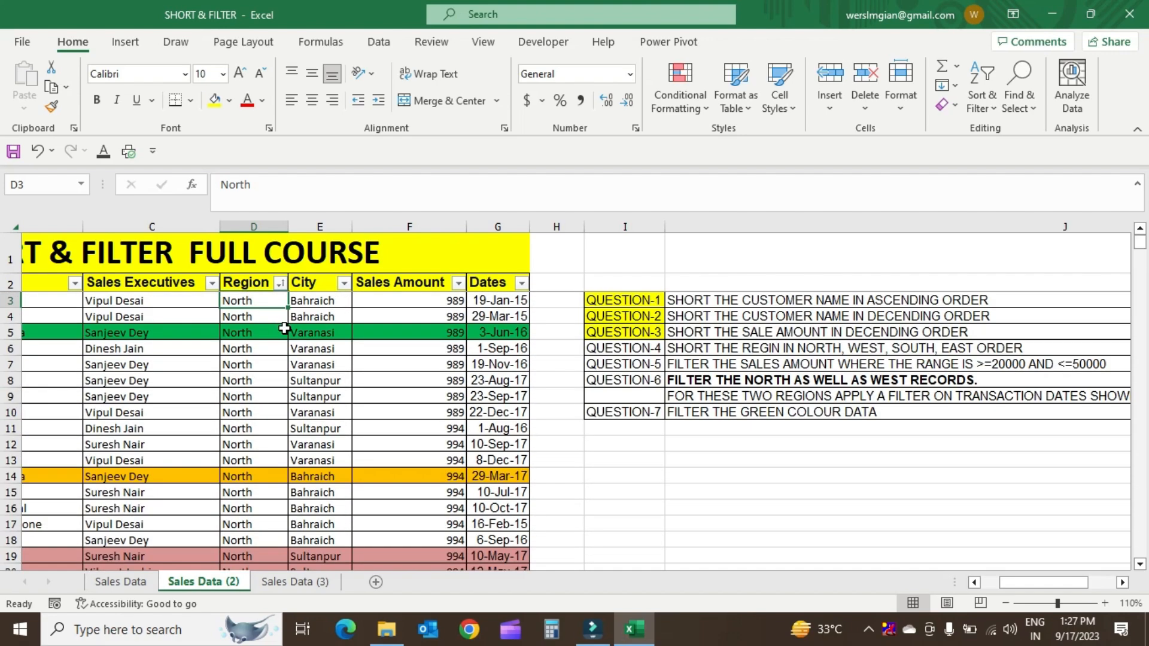
{"action": "left_click_drag", "start_coordinate": [379, 325], "coordinate": [244, 484]}
{"action": "left_click", "coordinate": [256, 296]}
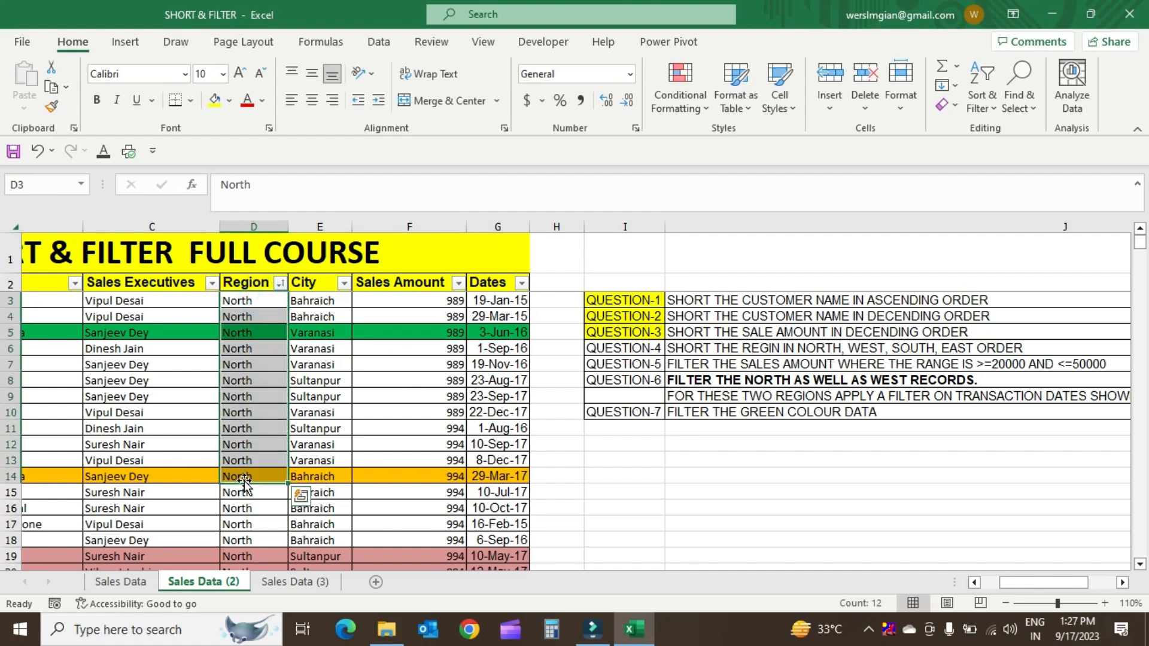
Step: Review the city names offered in the City column's filter list, leaving the filter unchanged
{"action": "left_click", "coordinate": [319, 334]}
{"action": "left_click", "coordinate": [345, 282]}
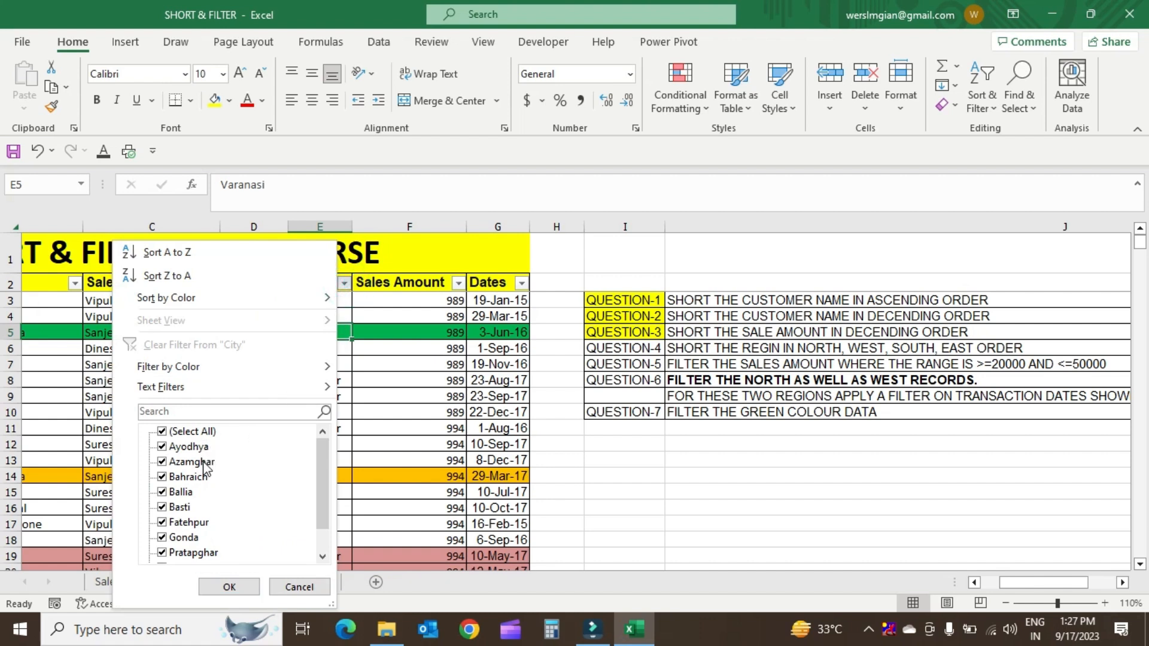
{"action": "scroll", "coordinate": [209, 505], "scroll_direction": "down", "scroll_amount": 1}
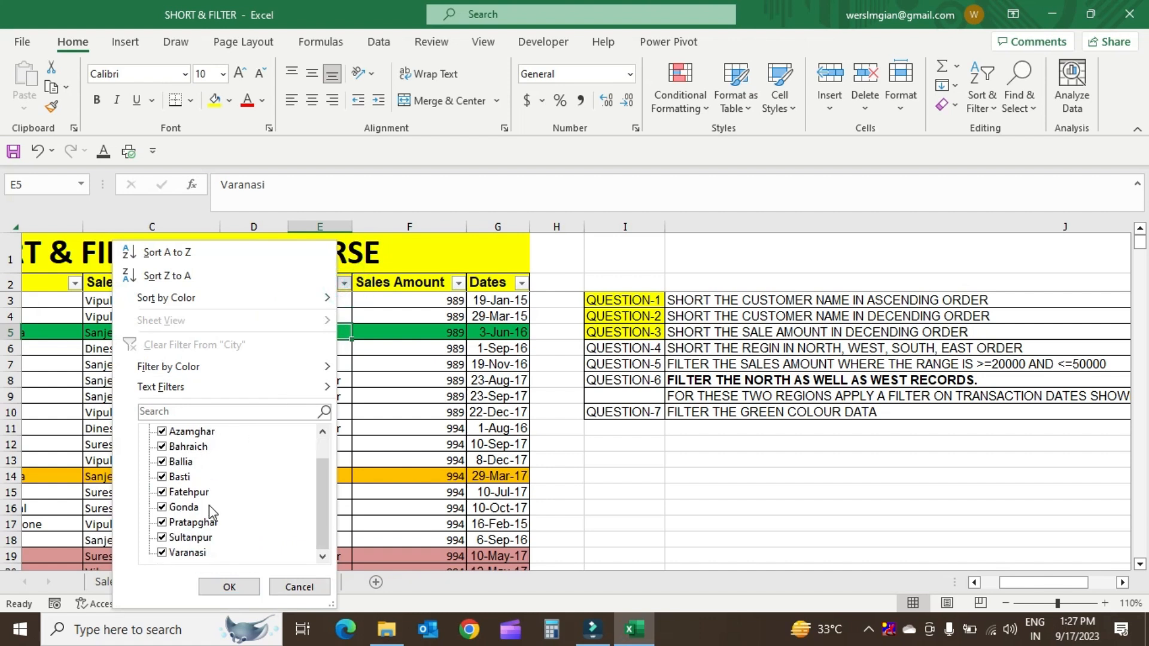
{"action": "scroll", "coordinate": [210, 504], "scroll_direction": "up", "scroll_amount": 1}
{"action": "scroll", "coordinate": [209, 505], "scroll_direction": "down", "scroll_amount": 1}
{"action": "scroll", "coordinate": [210, 505], "scroll_direction": "up", "scroll_amount": 1}
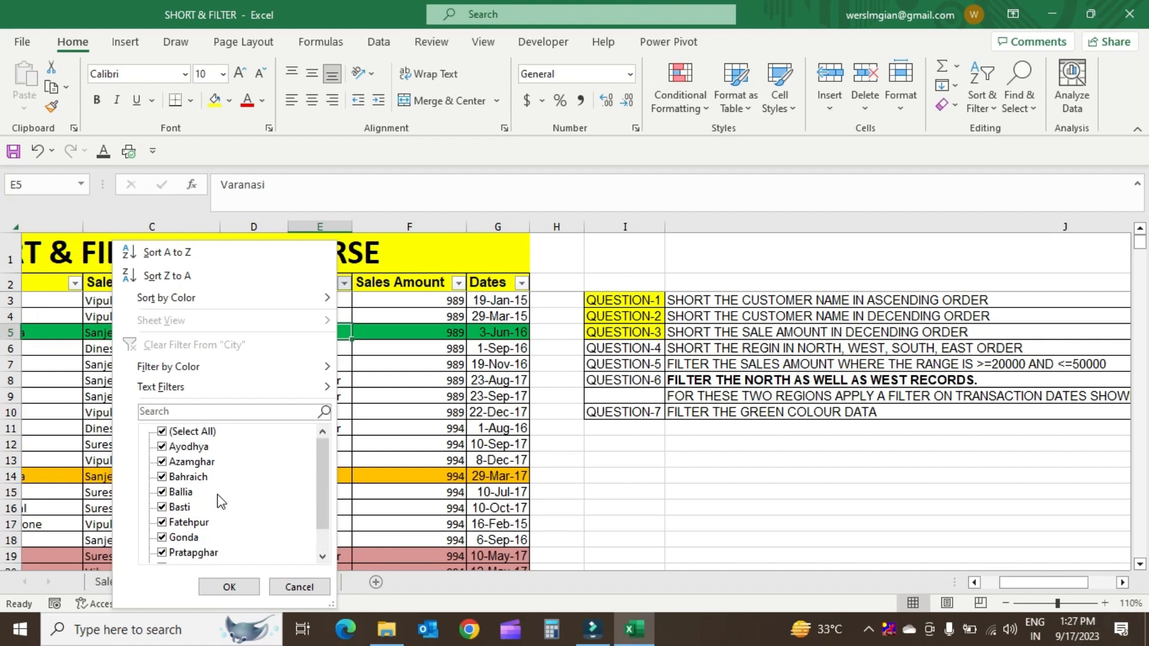
{"action": "left_click", "coordinate": [471, 385]}
Step: Try sorting the table by City from A to Z and check the start of the column
{"action": "left_click", "coordinate": [344, 283]}
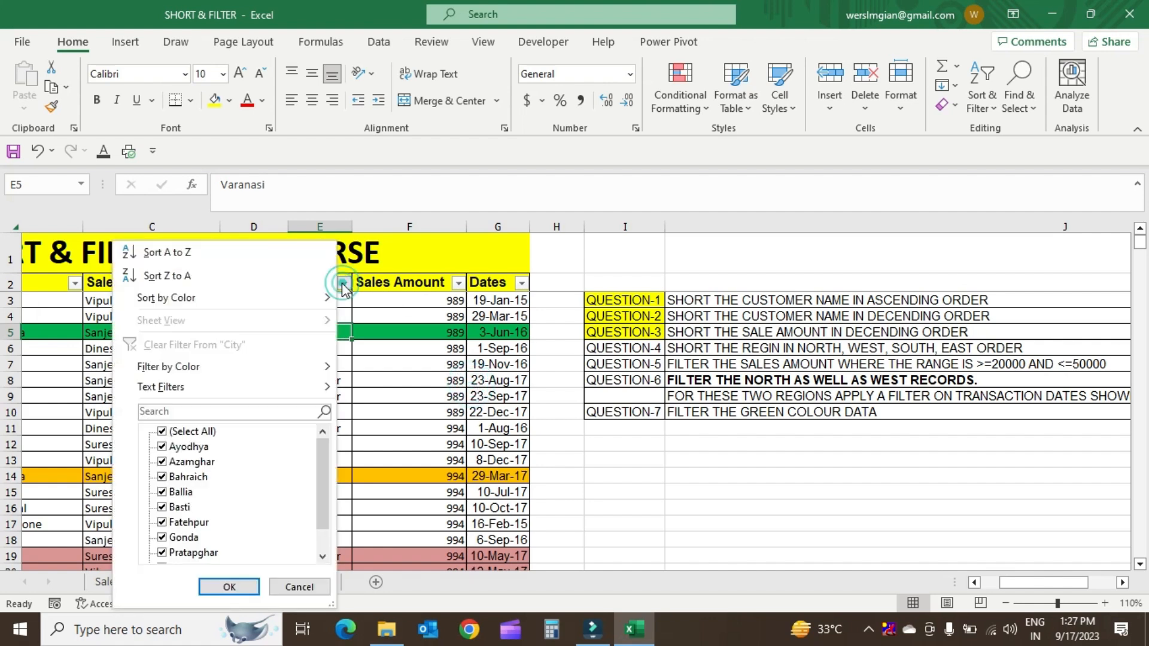
{"action": "left_click", "coordinate": [330, 254]}
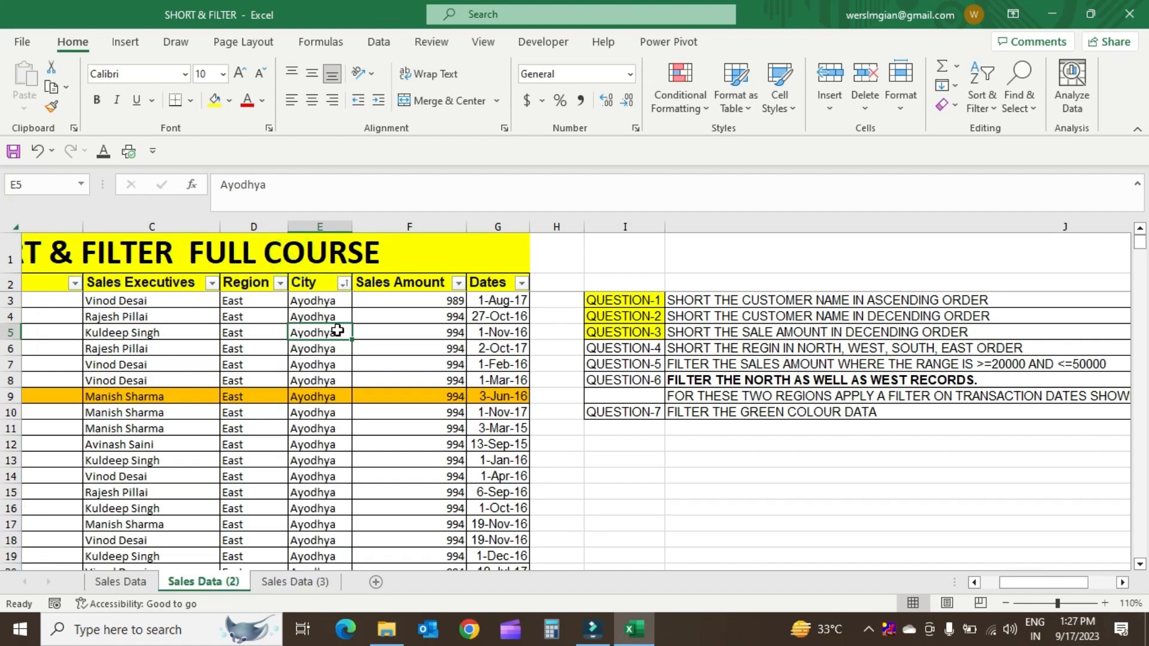
{"action": "scroll", "coordinate": [305, 490], "scroll_direction": "down", "scroll_amount": 3}
{"action": "scroll", "coordinate": [305, 366], "scroll_direction": "up", "scroll_amount": 2}
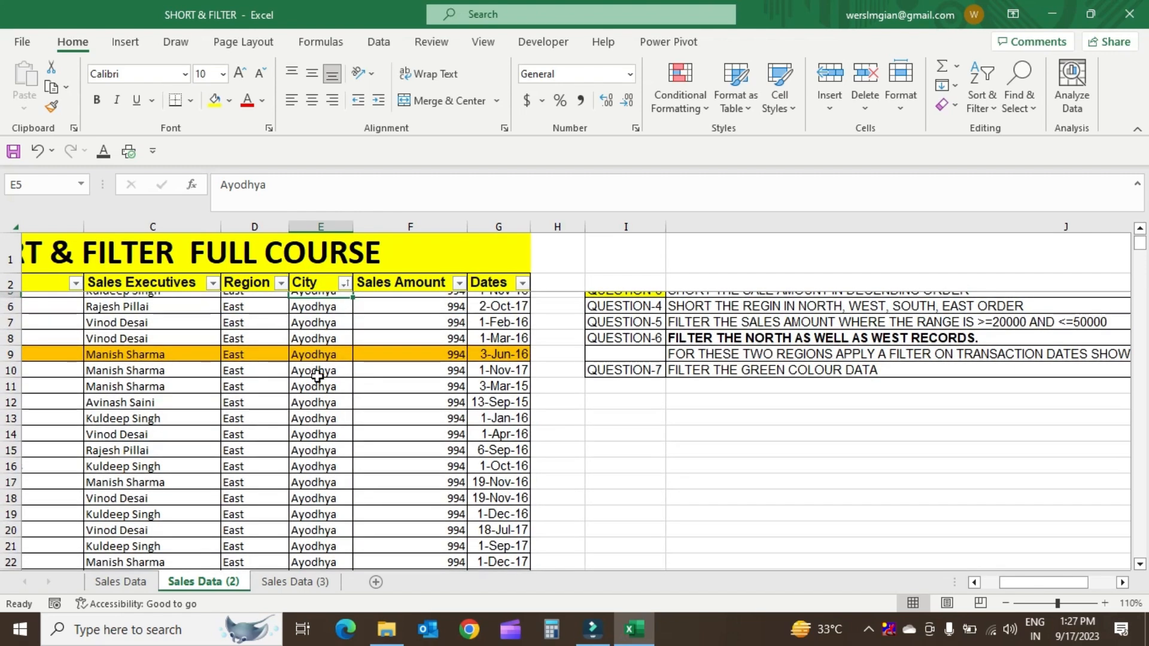
{"action": "scroll", "coordinate": [313, 445], "scroll_direction": "up", "scroll_amount": 1}
Step: Try sorting the table by City from Z to A, and undo both City sorts
{"action": "left_click", "coordinate": [345, 283]}
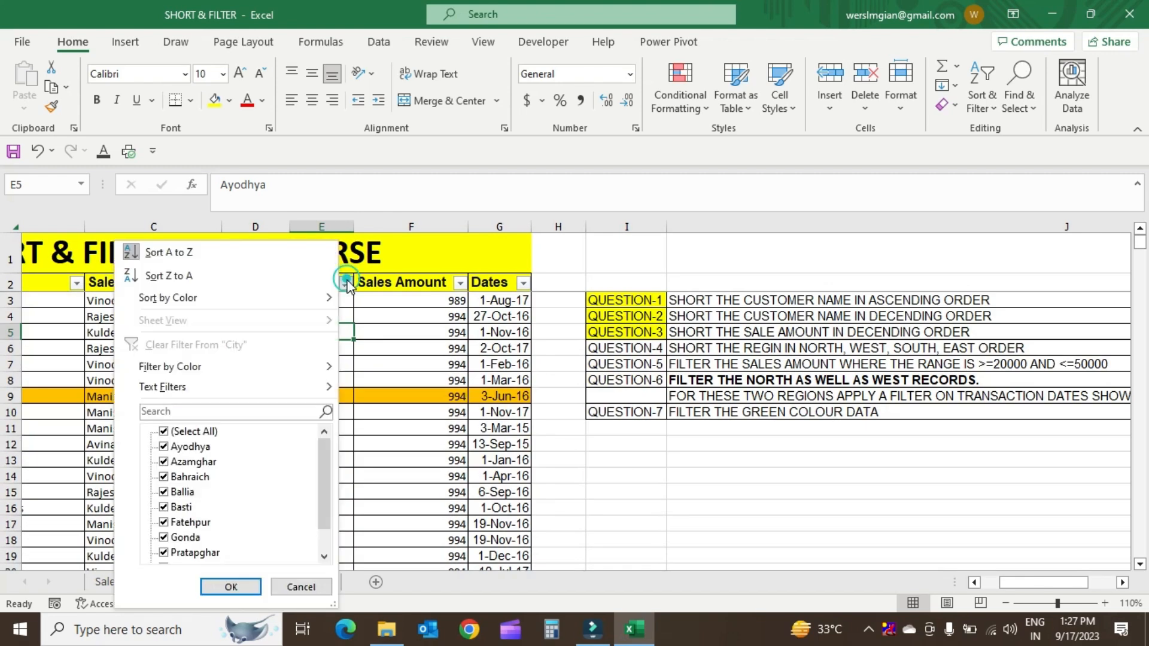
{"action": "left_click", "coordinate": [235, 276]}
{"action": "left_click_drag", "start_coordinate": [316, 300], "coordinate": [332, 476]}
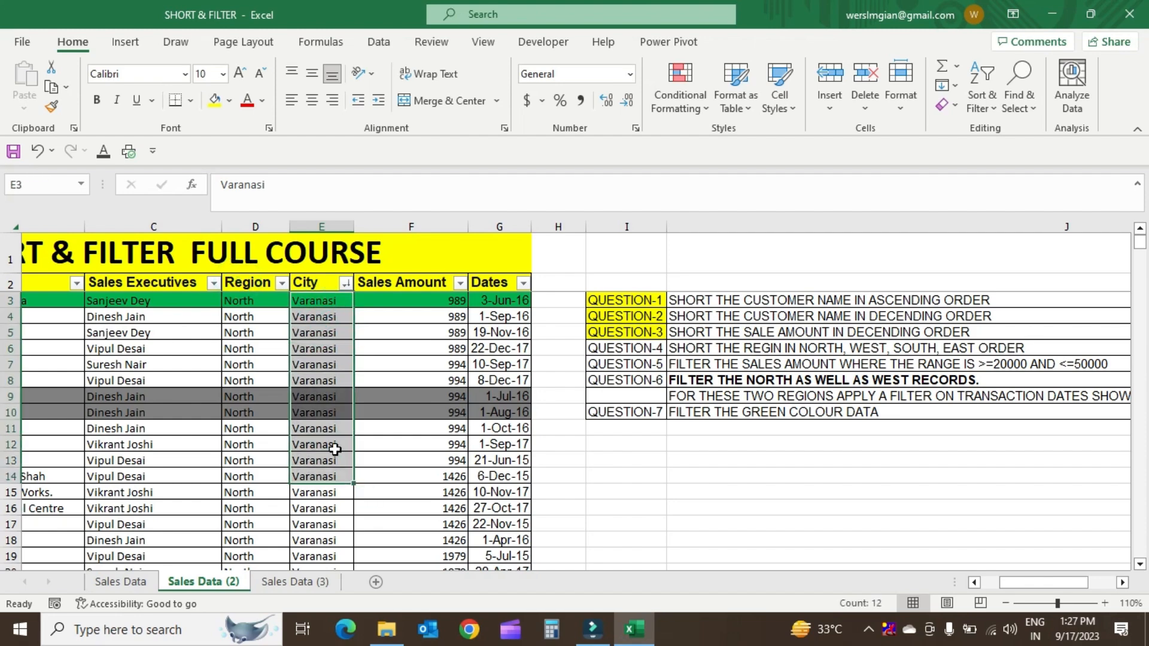
{"action": "scroll", "coordinate": [334, 449], "scroll_direction": "down", "scroll_amount": 6}
{"action": "scroll", "coordinate": [333, 449], "scroll_direction": "up", "scroll_amount": 6}
{"action": "left_click", "coordinate": [346, 283]}
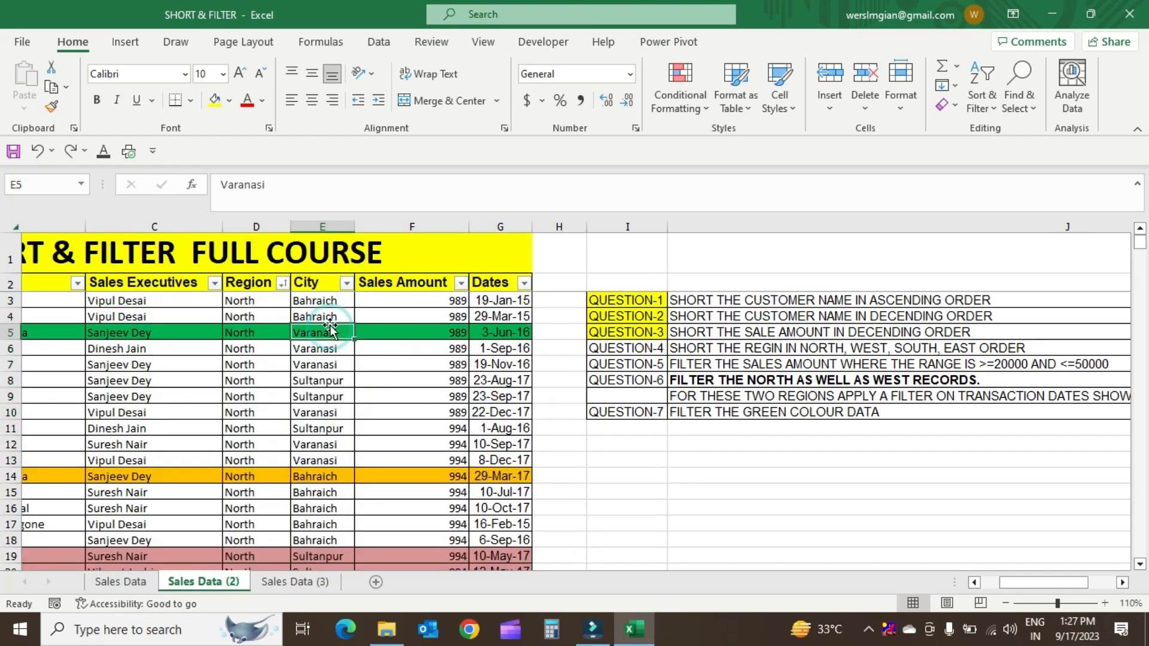
Step: Examine the order of the cities in the first rows of the City column
{"action": "left_click", "coordinate": [325, 287]}
{"action": "left_click_drag", "start_coordinate": [326, 287], "coordinate": [325, 405]}
{"action": "left_click", "coordinate": [322, 361]}
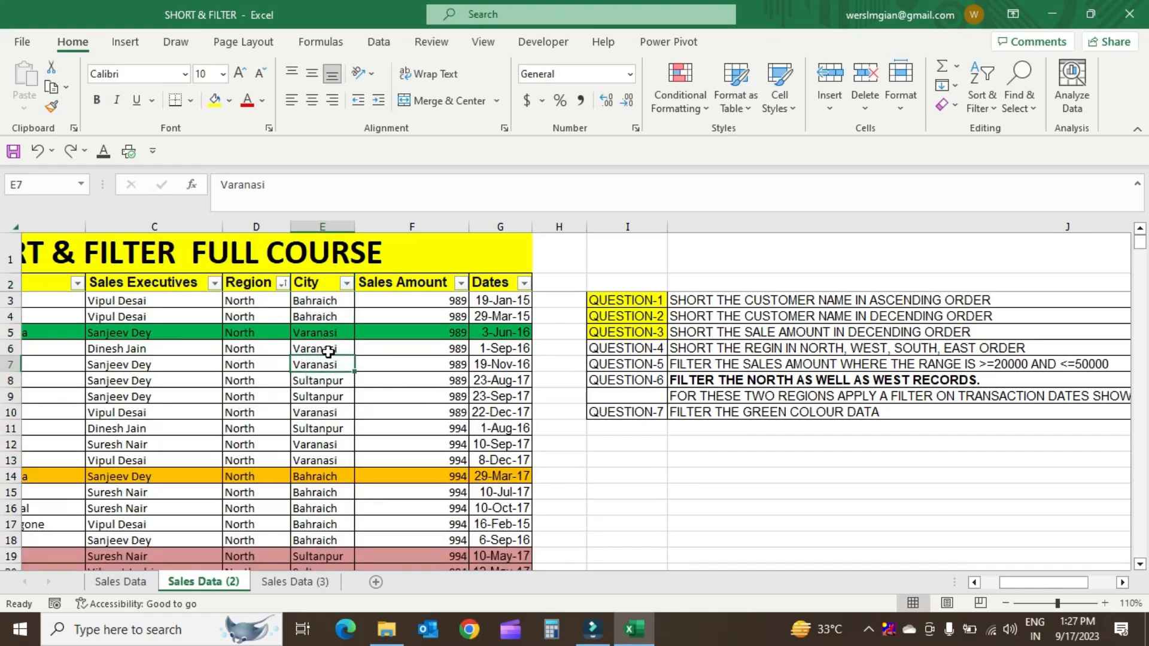
{"action": "left_click", "coordinate": [329, 350]}
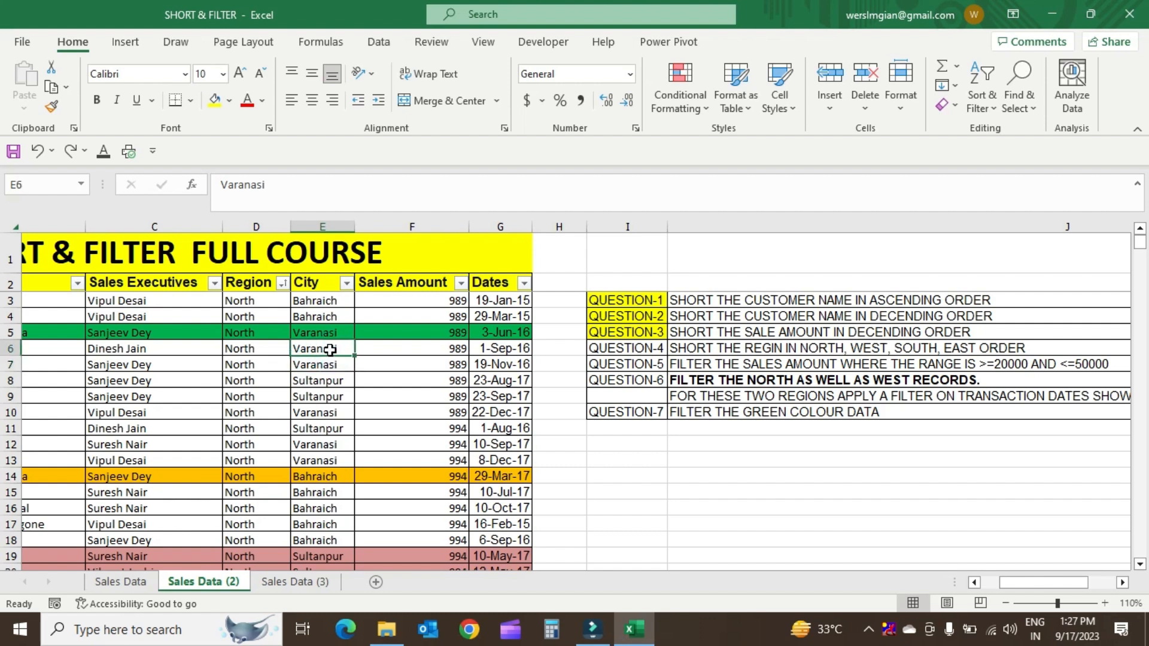
{"action": "left_click_drag", "start_coordinate": [329, 301], "coordinate": [330, 507]}
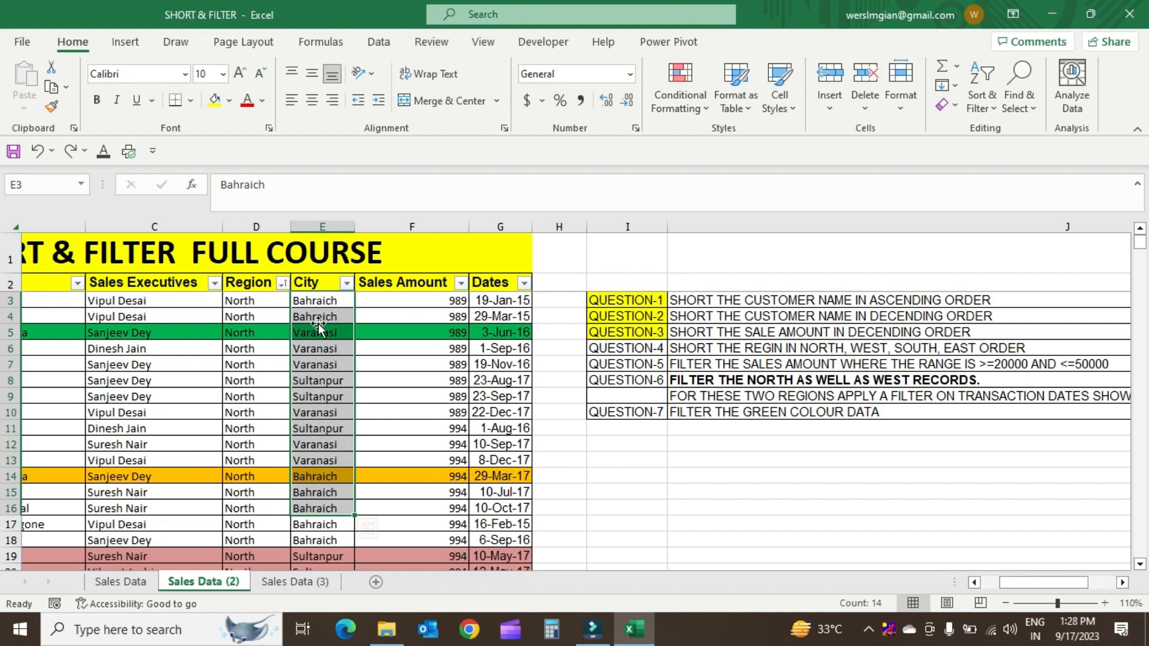
{"action": "left_click_drag", "start_coordinate": [314, 280], "coordinate": [336, 521]}
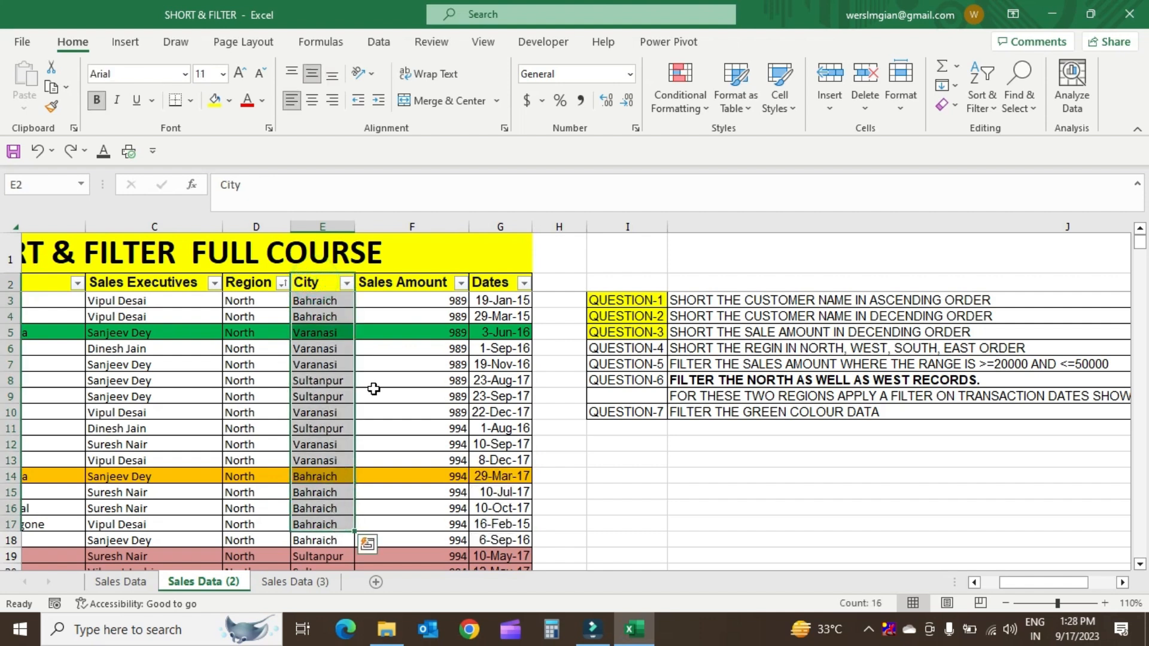
{"action": "left_click_drag", "start_coordinate": [321, 282], "coordinate": [329, 536]}
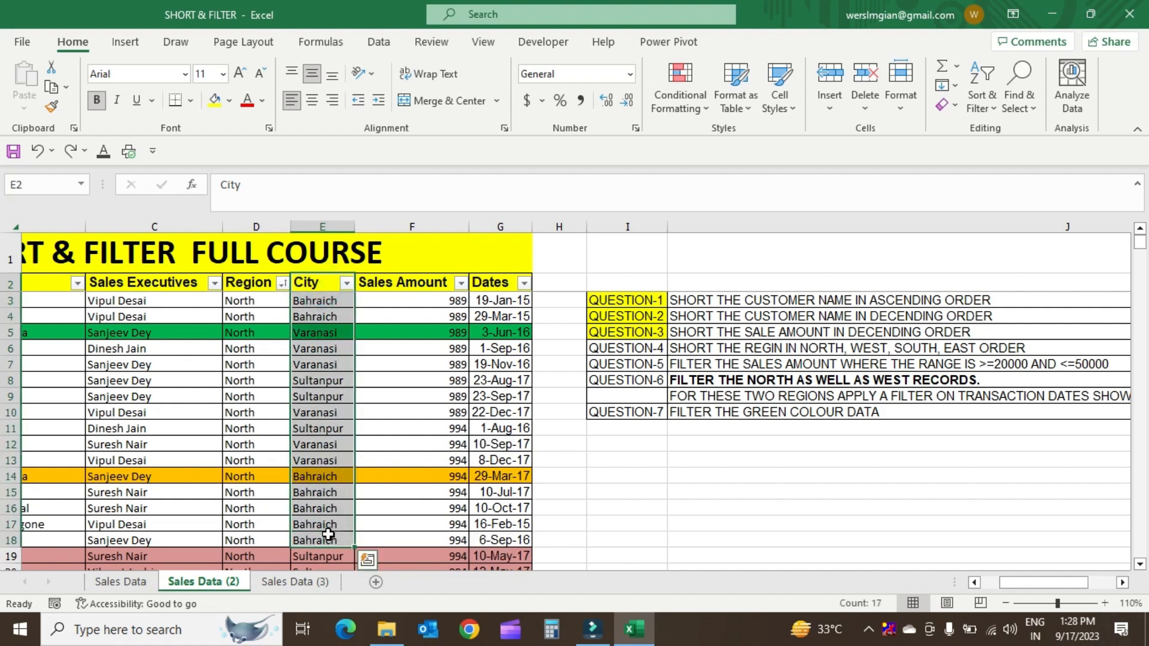
{"action": "left_click", "coordinate": [329, 535]}
{"action": "left_click_drag", "start_coordinate": [322, 283], "coordinate": [325, 506]}
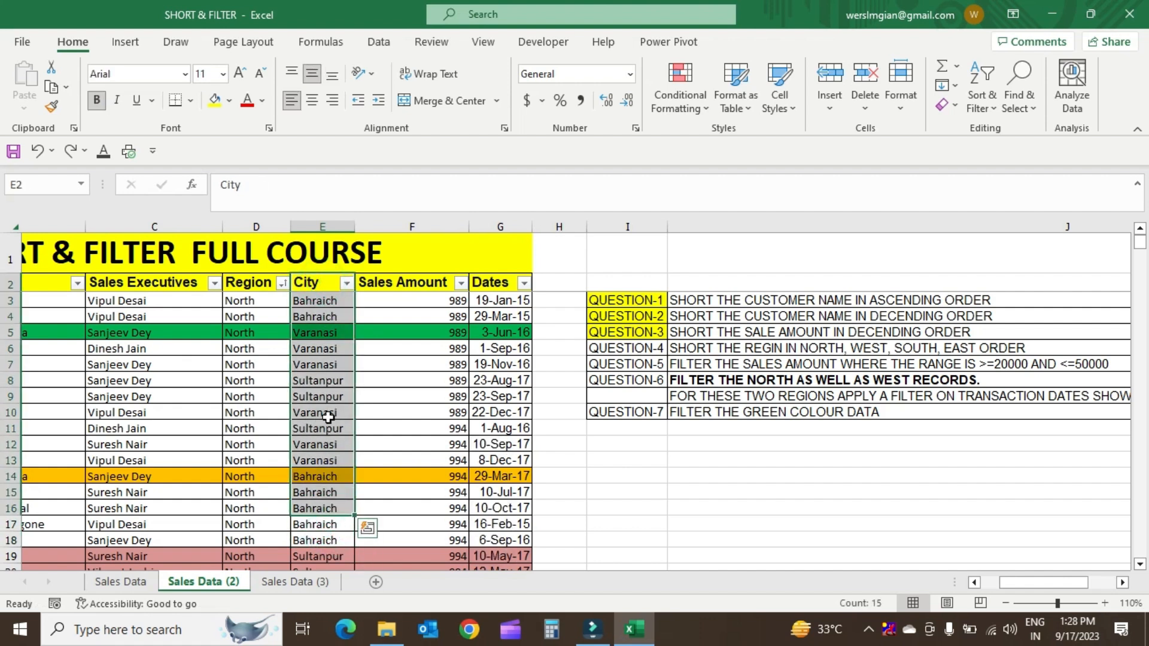
Step: Open a custom sort for the table and set its sort level to City based on Cell Values
{"action": "left_click", "coordinate": [324, 280]}
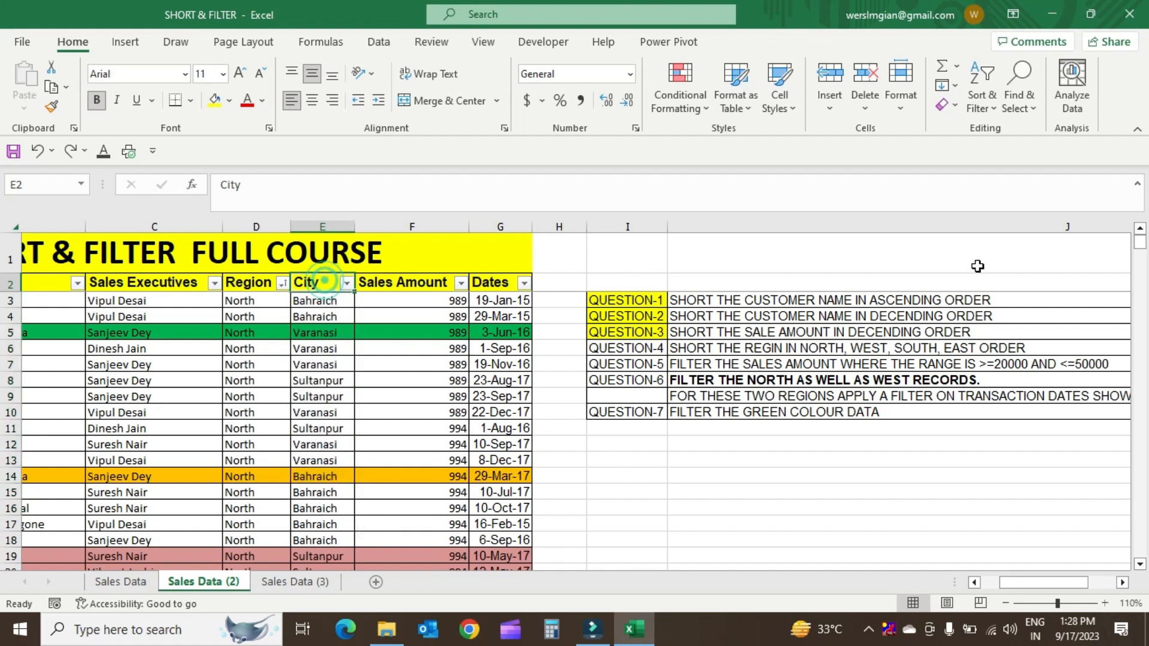
{"action": "left_click", "coordinate": [982, 99]}
{"action": "left_click", "coordinate": [1017, 178]}
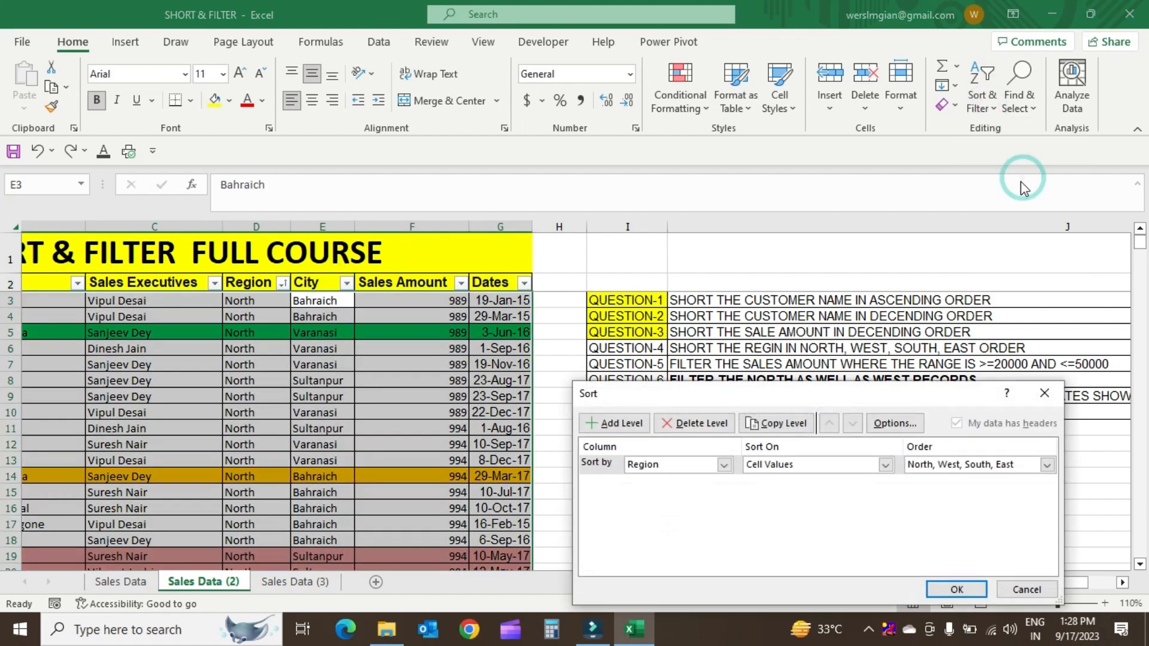
{"action": "left_click_drag", "start_coordinate": [845, 388], "coordinate": [821, 209]}
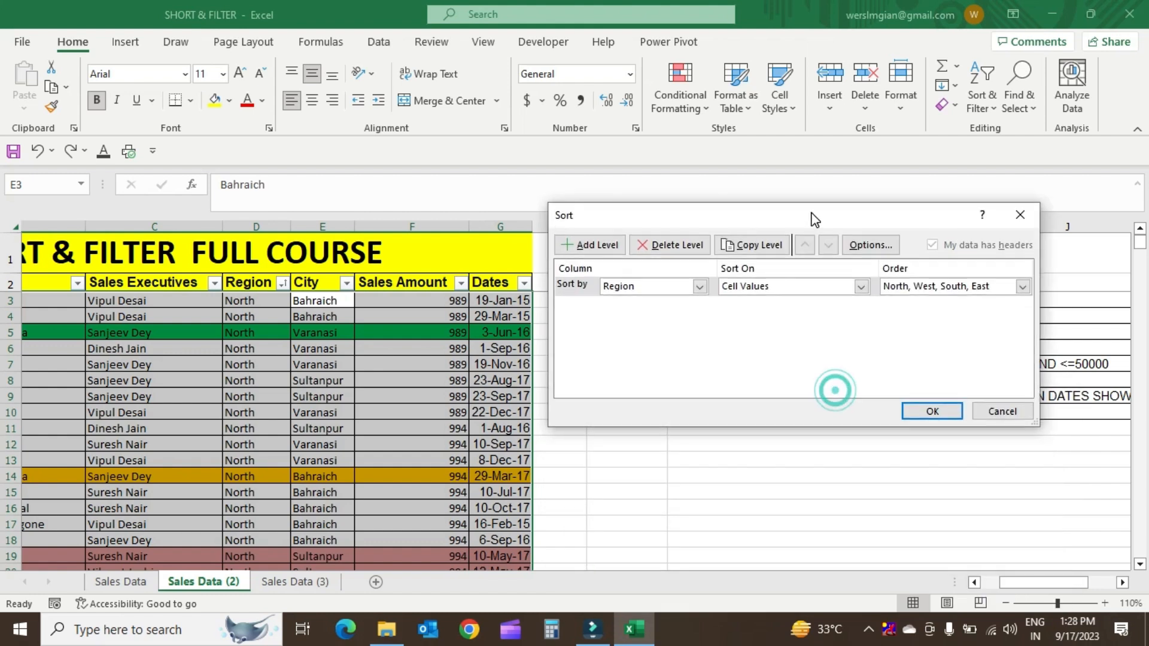
{"action": "left_click", "coordinate": [666, 292]}
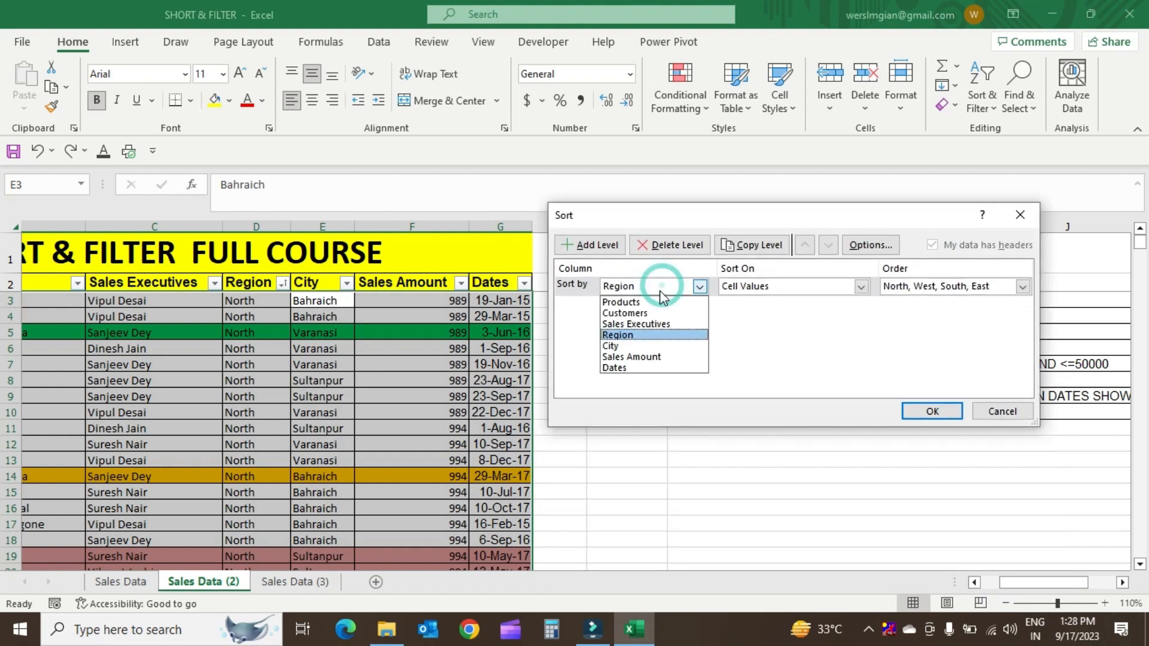
{"action": "left_click", "coordinate": [626, 347]}
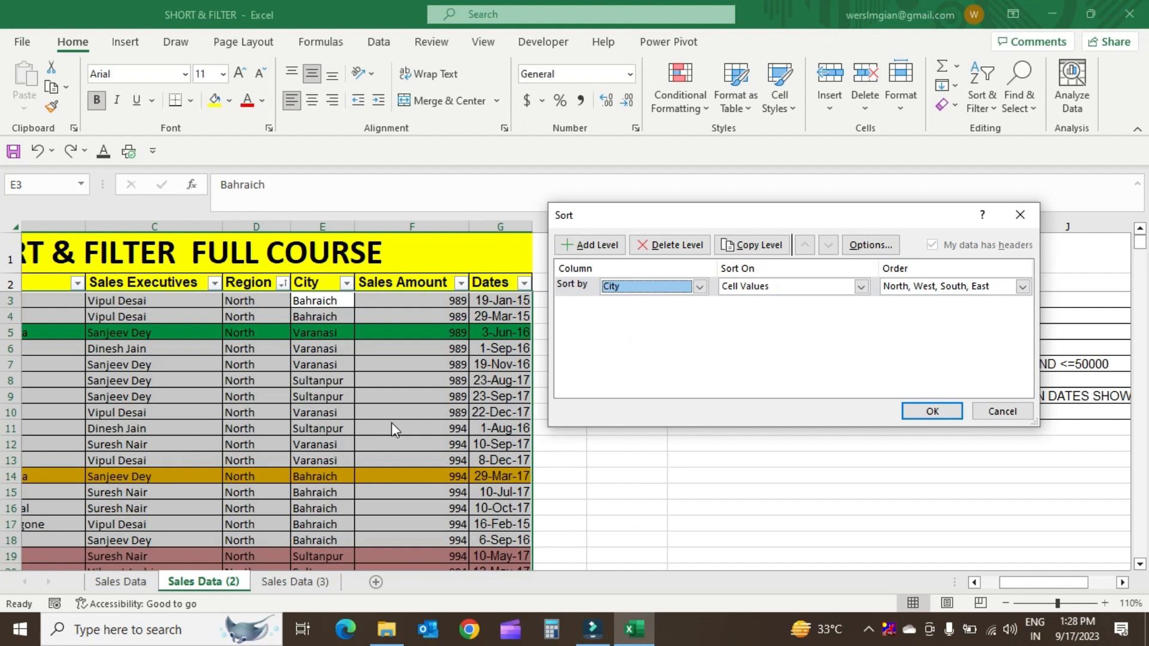
{"action": "left_click", "coordinate": [797, 293]}
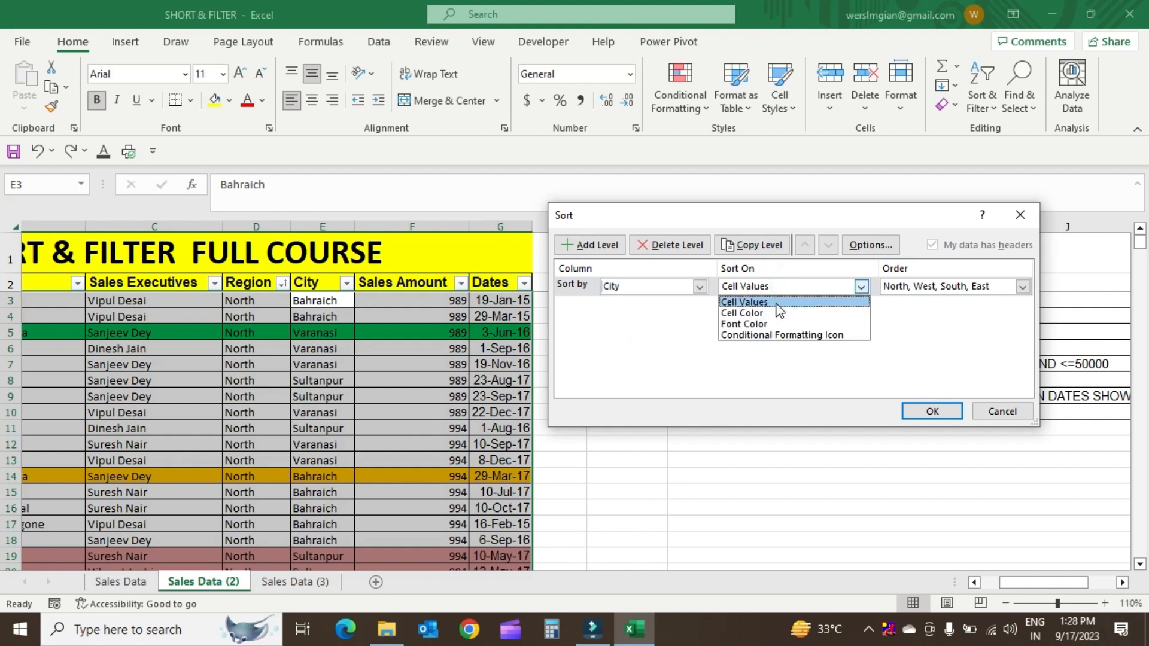
{"action": "left_click", "coordinate": [777, 300]}
Step: Create a new custom list for the City sort order with the entries Gonda, Bahraich, Pratapghar, Sultanpur
{"action": "left_click", "coordinate": [948, 289]}
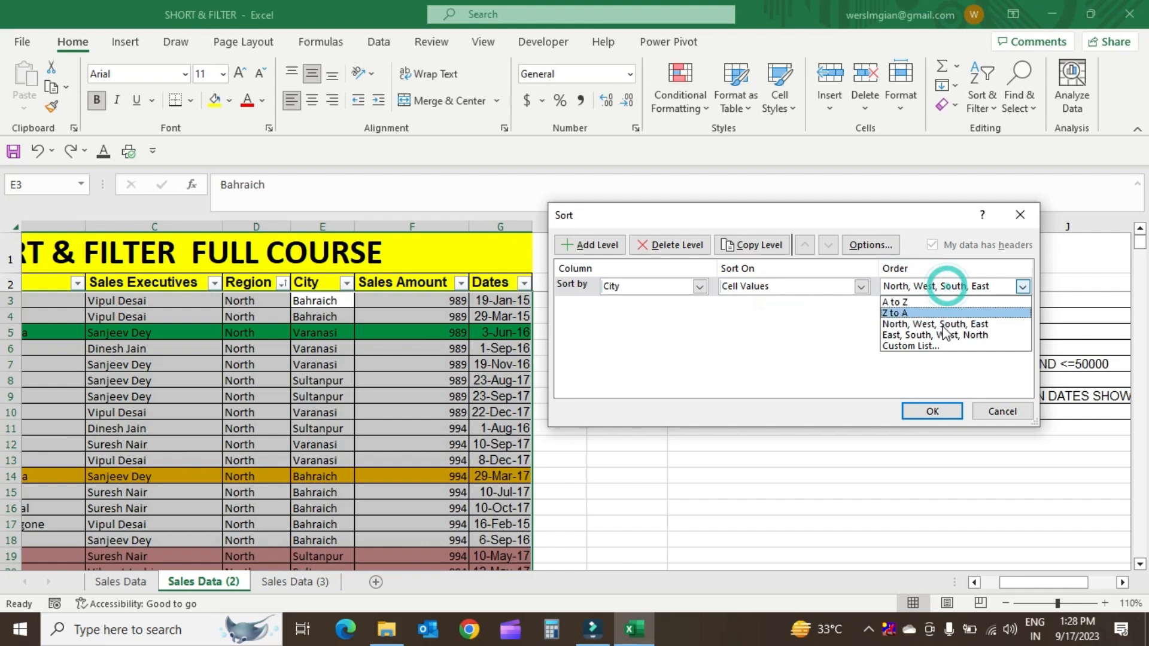
{"action": "left_click", "coordinate": [943, 347]}
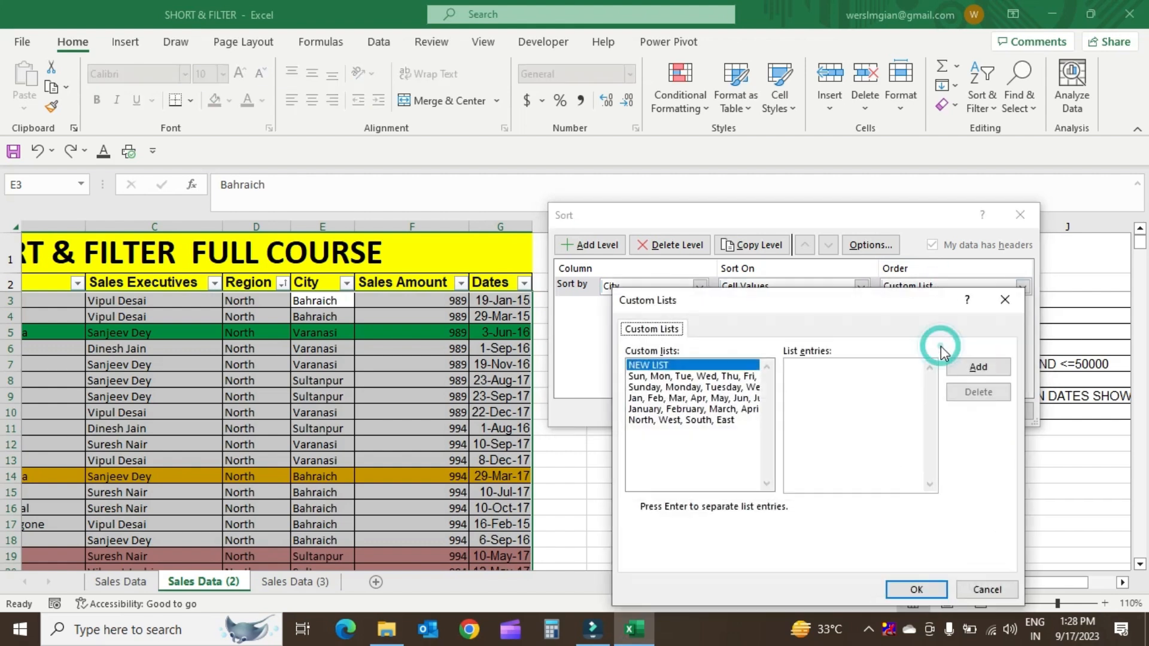
{"action": "left_click", "coordinate": [847, 377]}
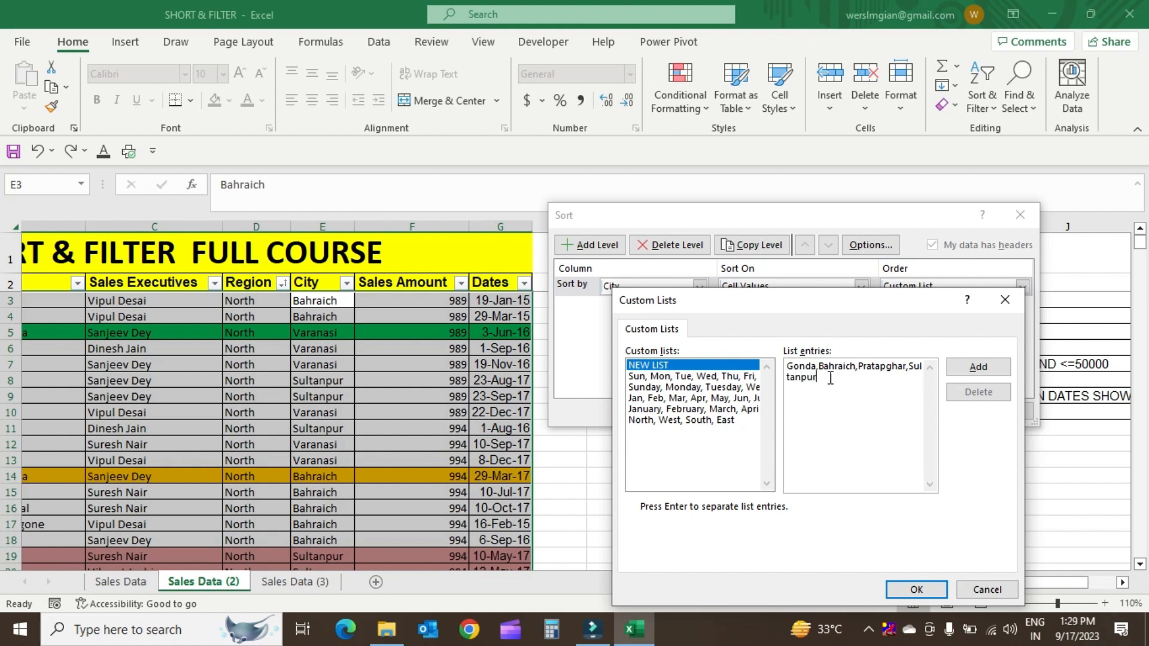
{"action": "left_click", "coordinate": [915, 588]}
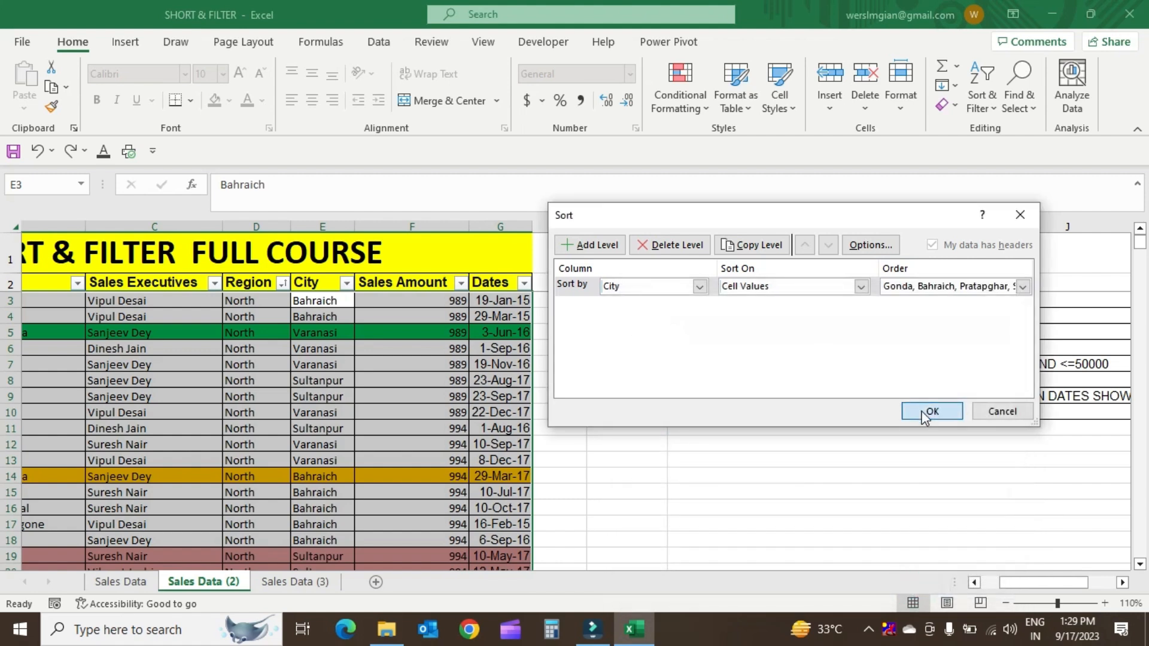
Step: Apply the custom sort of the table by City in the order Gonda, Bahraich, Pratapghar, Sultanpur
{"action": "left_click", "coordinate": [932, 411]}
{"action": "left_click", "coordinate": [372, 312]}
{"action": "left_click", "coordinate": [321, 304]}
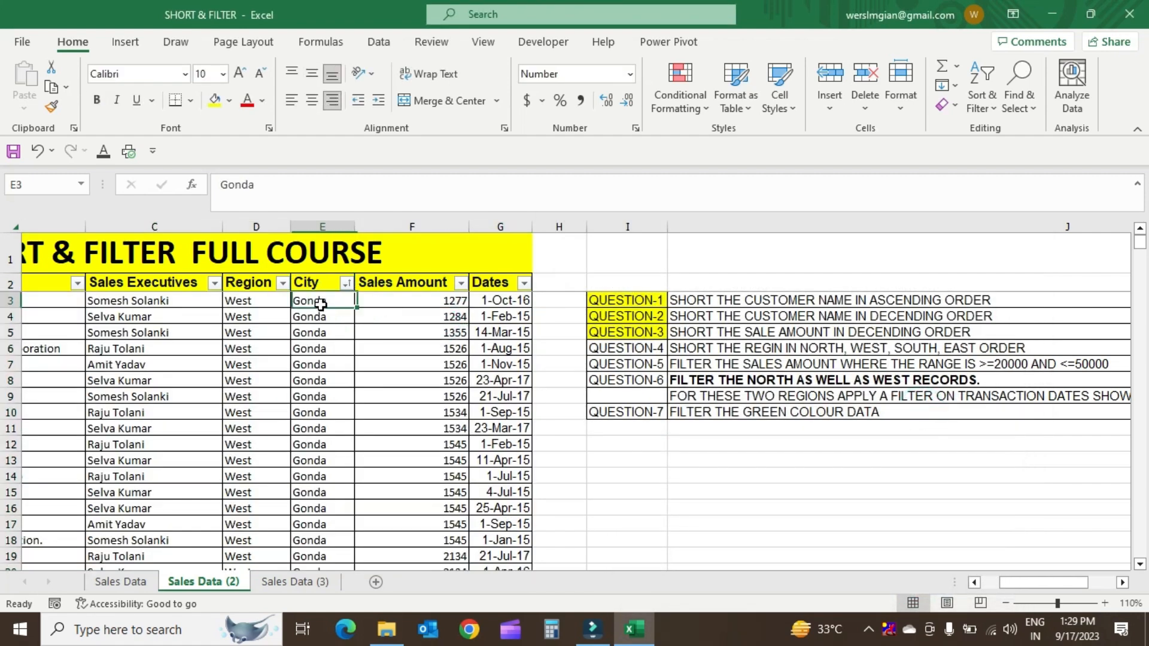
Step: Examine the order of the city groups down the whole City column
{"action": "left_click_drag", "start_coordinate": [321, 305], "coordinate": [325, 379]}
{"action": "scroll", "coordinate": [325, 379], "scroll_direction": "down", "scroll_amount": 13}
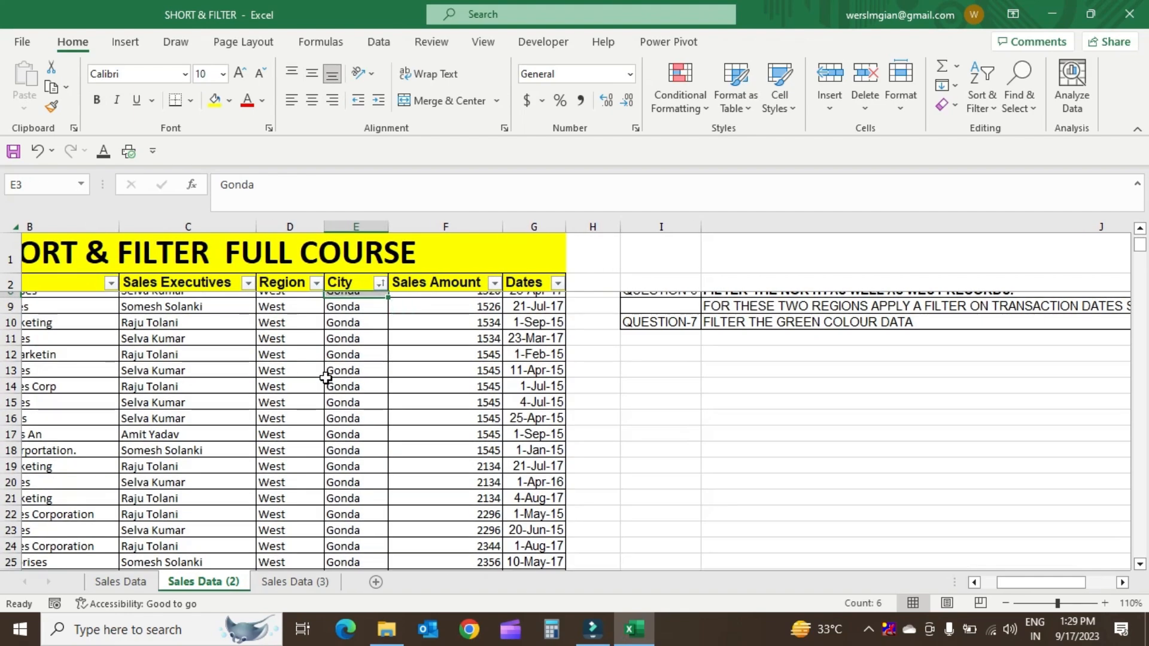
{"action": "scroll", "coordinate": [325, 376], "scroll_direction": "down", "scroll_amount": 4}
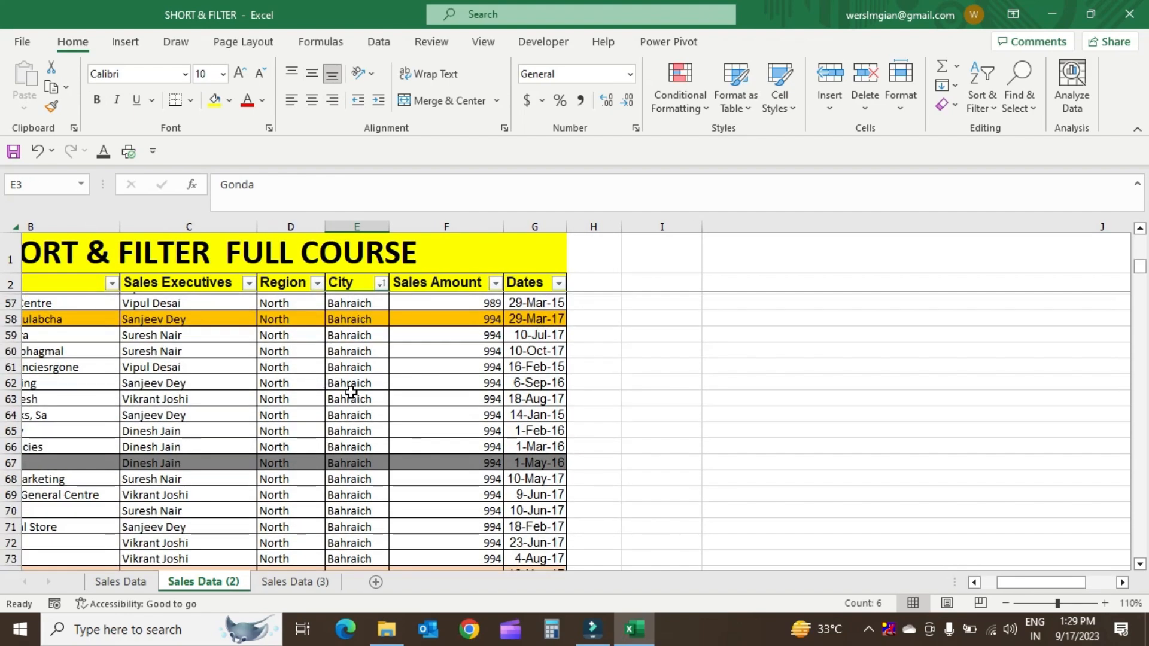
{"action": "scroll", "coordinate": [344, 437], "scroll_direction": "down", "scroll_amount": 5}
{"action": "scroll", "coordinate": [349, 439], "scroll_direction": "down", "scroll_amount": 20}
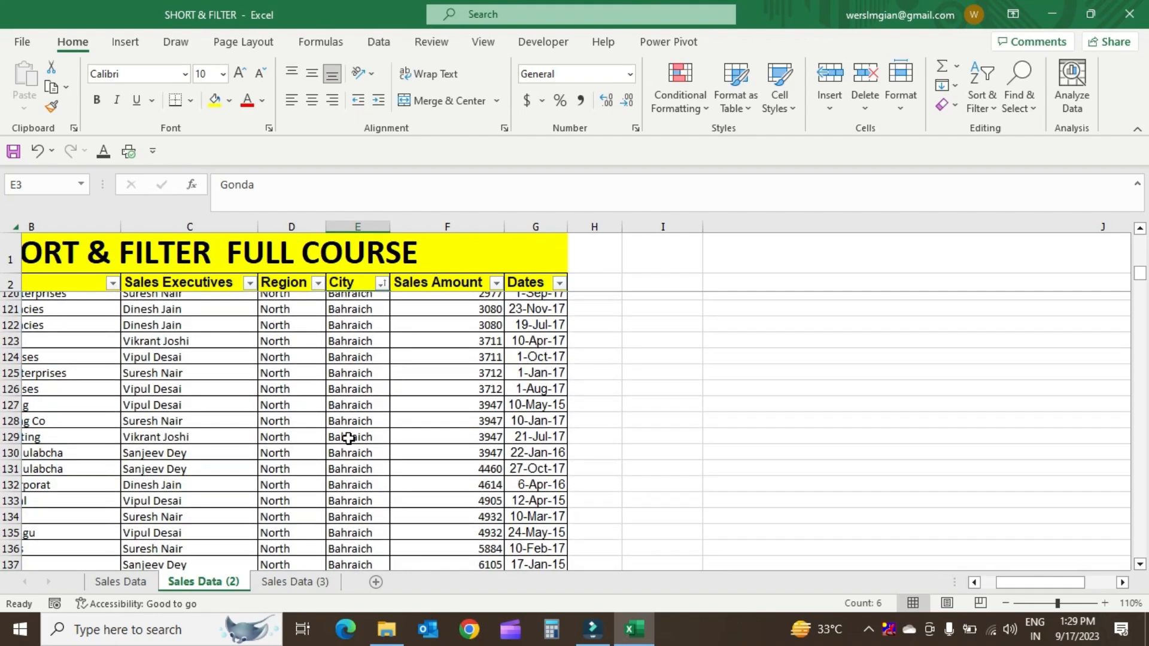
{"action": "scroll", "coordinate": [348, 438], "scroll_direction": "down", "scroll_amount": 1}
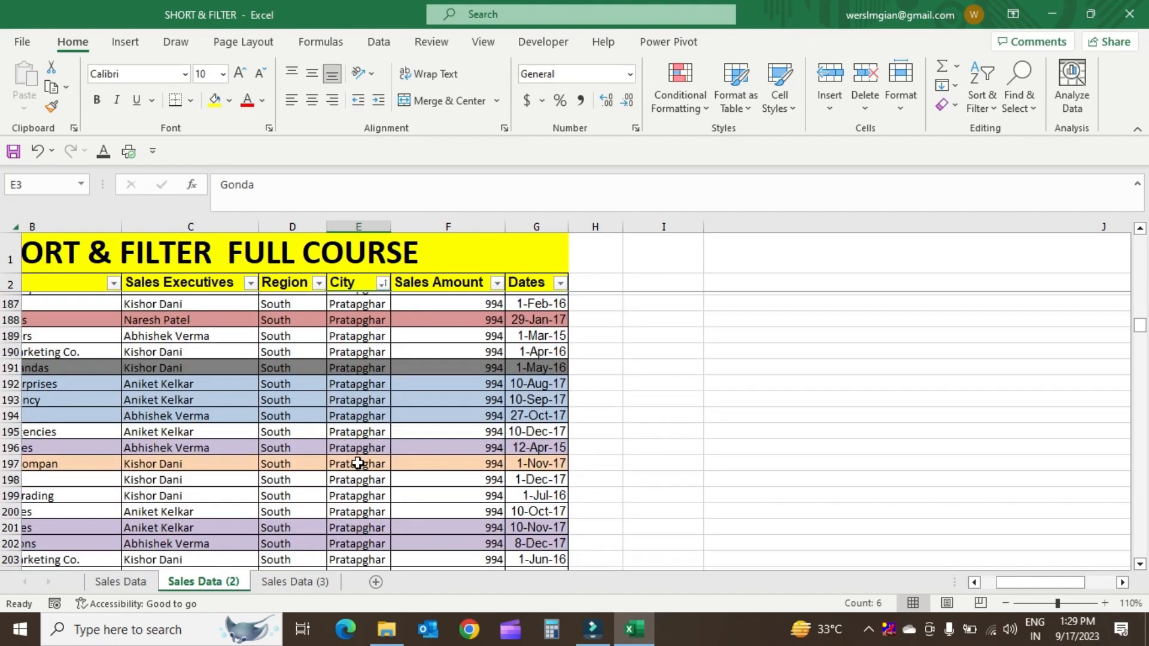
{"action": "scroll", "coordinate": [380, 400], "scroll_direction": "down", "scroll_amount": 5}
{"action": "scroll", "coordinate": [384, 404], "scroll_direction": "down", "scroll_amount": 10}
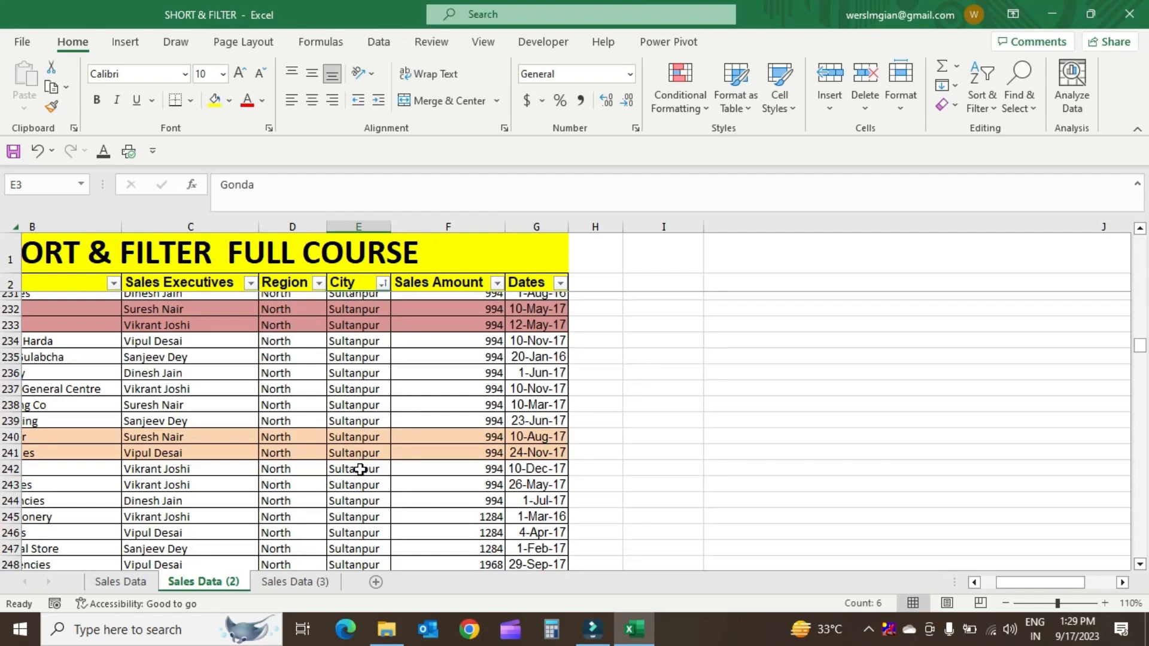
{"action": "scroll", "coordinate": [359, 469], "scroll_direction": "up", "scroll_amount": 20}
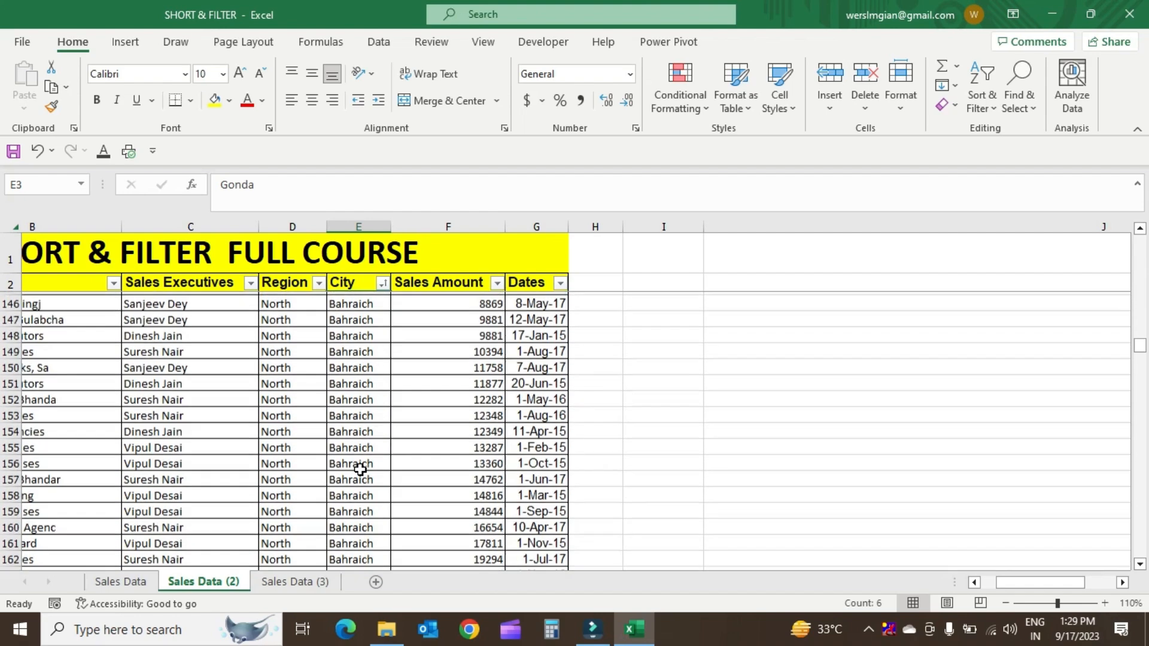
{"action": "scroll", "coordinate": [367, 323], "scroll_direction": "up", "scroll_amount": 20}
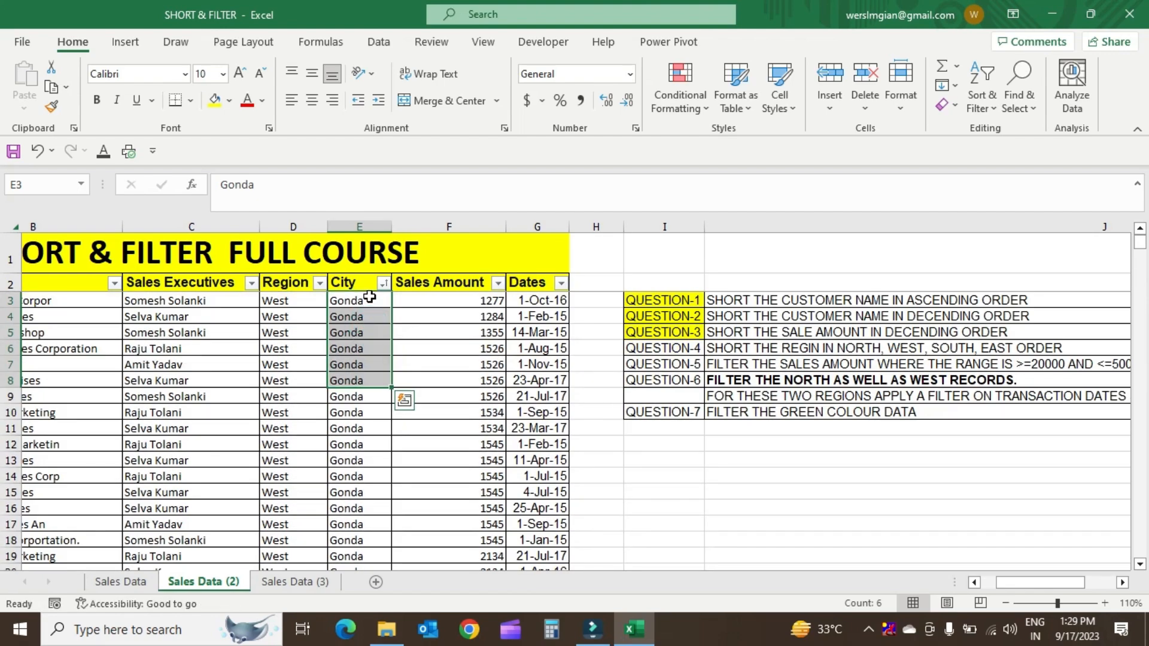
{"action": "left_click_drag", "start_coordinate": [371, 284], "coordinate": [369, 442]}
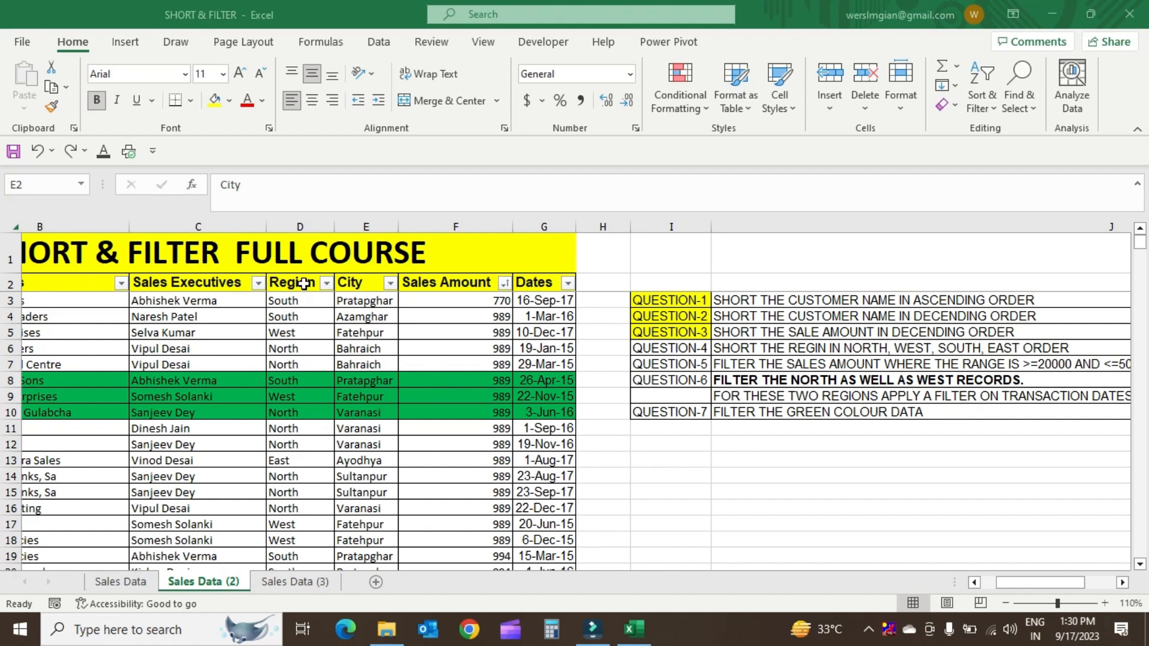
Step: Examine the Region and Sales Amount columns together with question 4's required region order
{"action": "left_click_drag", "start_coordinate": [301, 284], "coordinate": [302, 446]}
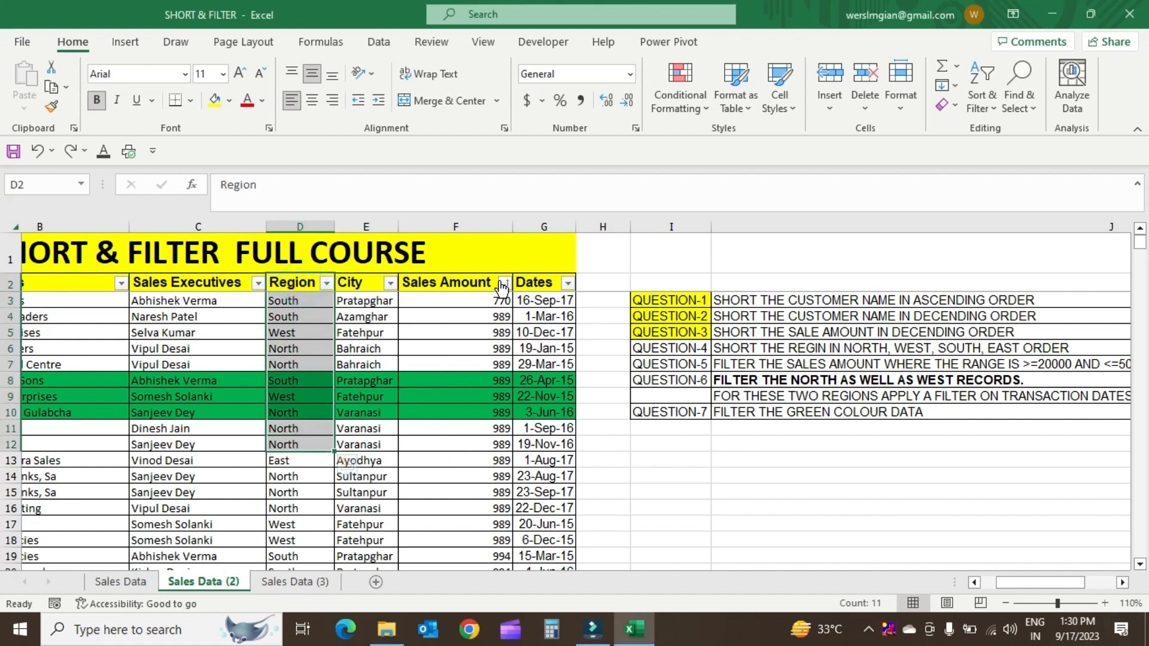
{"action": "left_click_drag", "start_coordinate": [478, 287], "coordinate": [470, 461]}
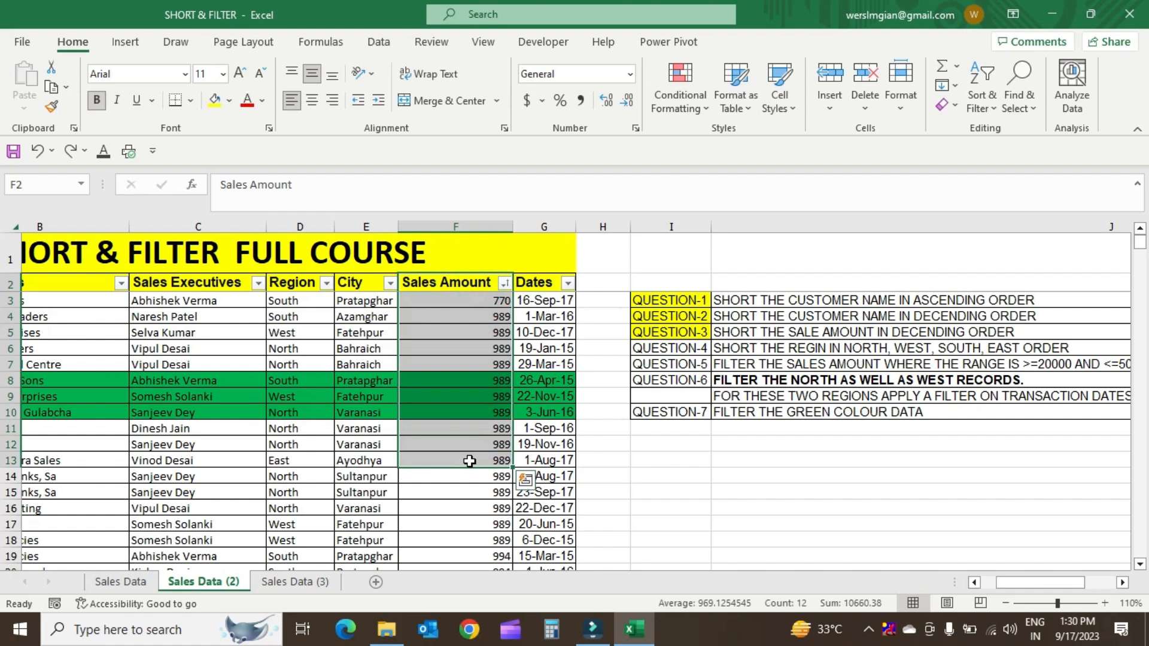
{"action": "left_click", "coordinate": [467, 333]}
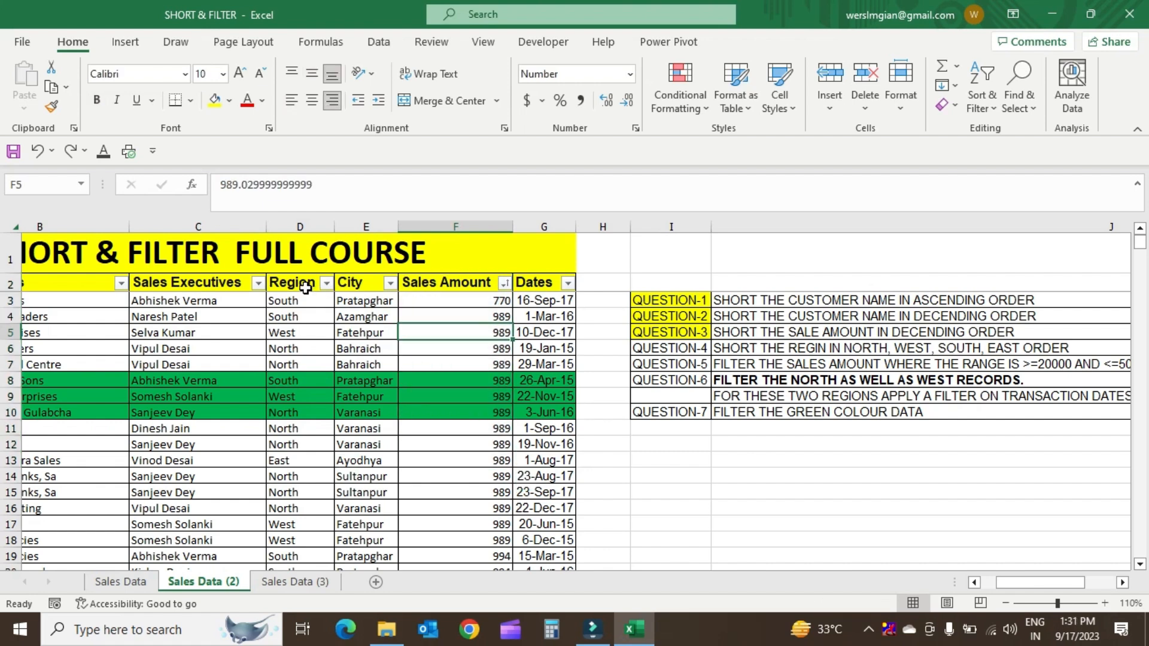
{"action": "left_click_drag", "start_coordinate": [305, 288], "coordinate": [302, 427]}
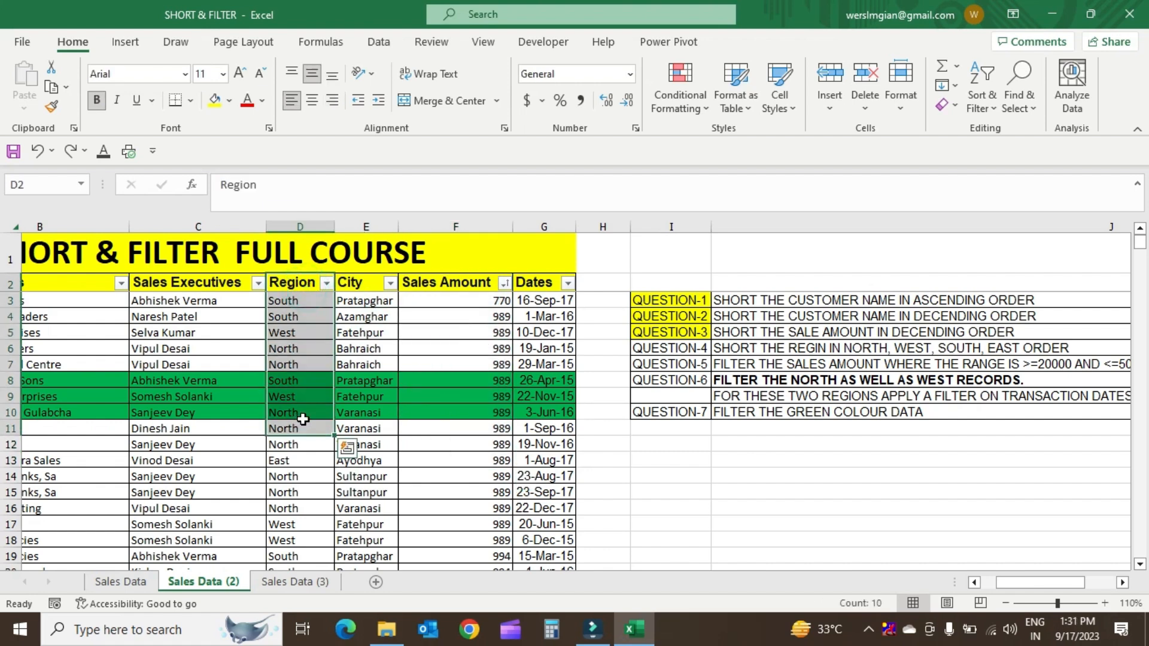
{"action": "left_click", "coordinate": [918, 346]}
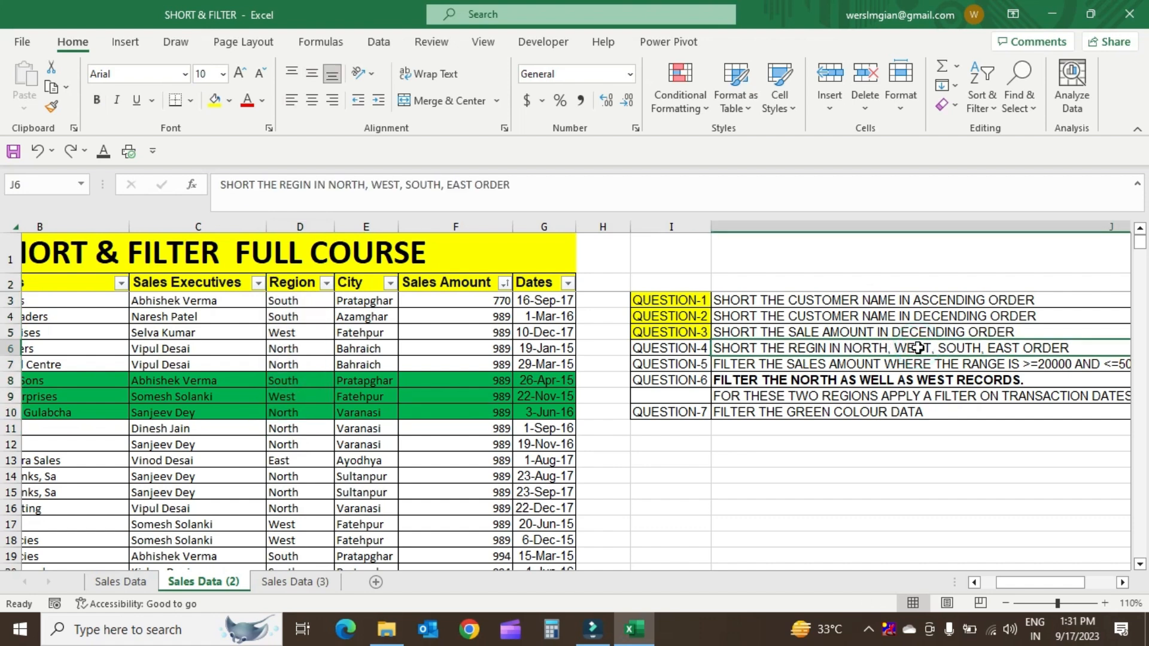
{"action": "left_click", "coordinate": [479, 284]}
{"action": "left_click_drag", "start_coordinate": [479, 284], "coordinate": [469, 442]}
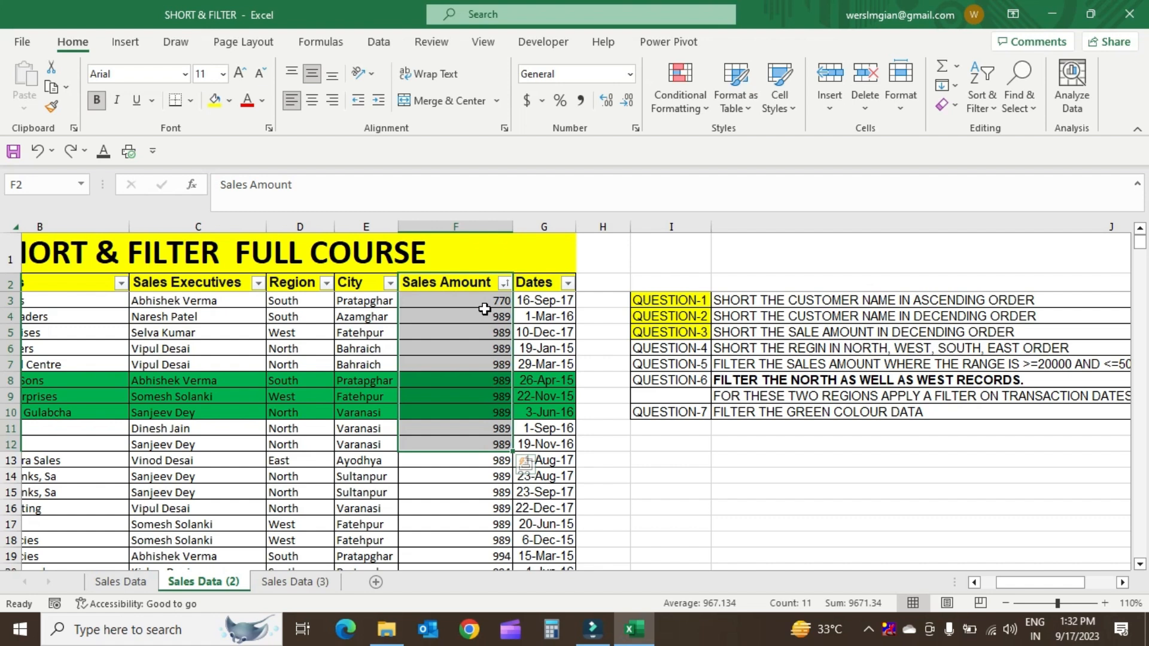
{"action": "left_click_drag", "start_coordinate": [304, 282], "coordinate": [462, 374]}
{"action": "left_click", "coordinate": [462, 374]}
{"action": "left_click_drag", "start_coordinate": [299, 280], "coordinate": [466, 410]}
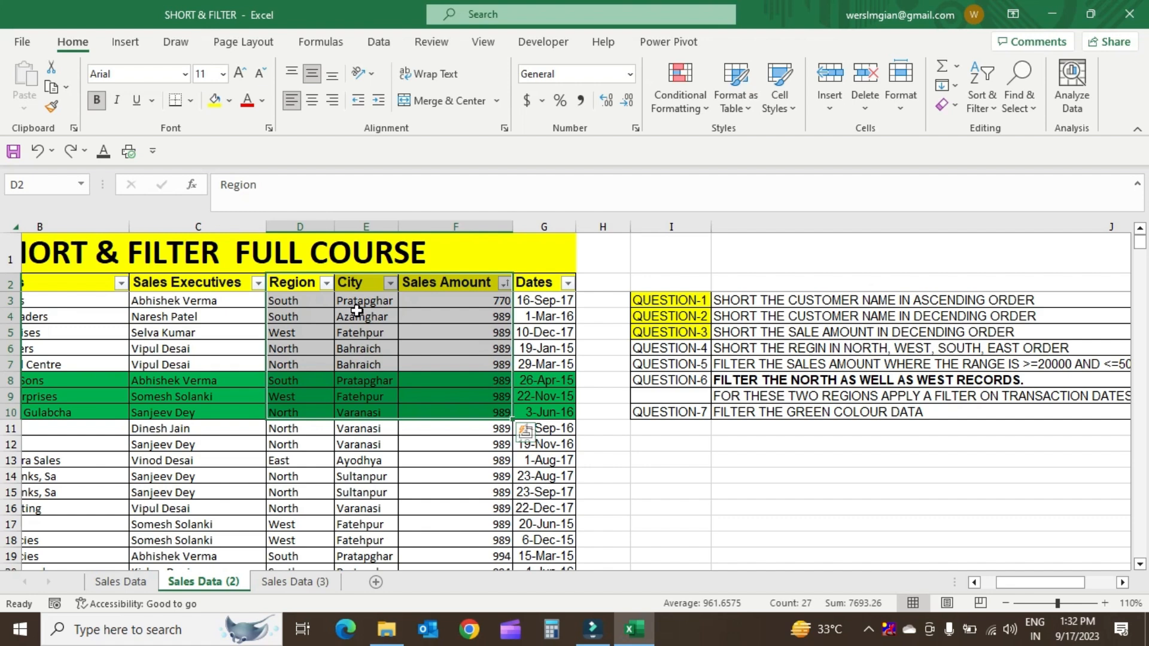
{"action": "left_click_drag", "start_coordinate": [305, 283], "coordinate": [477, 317]}
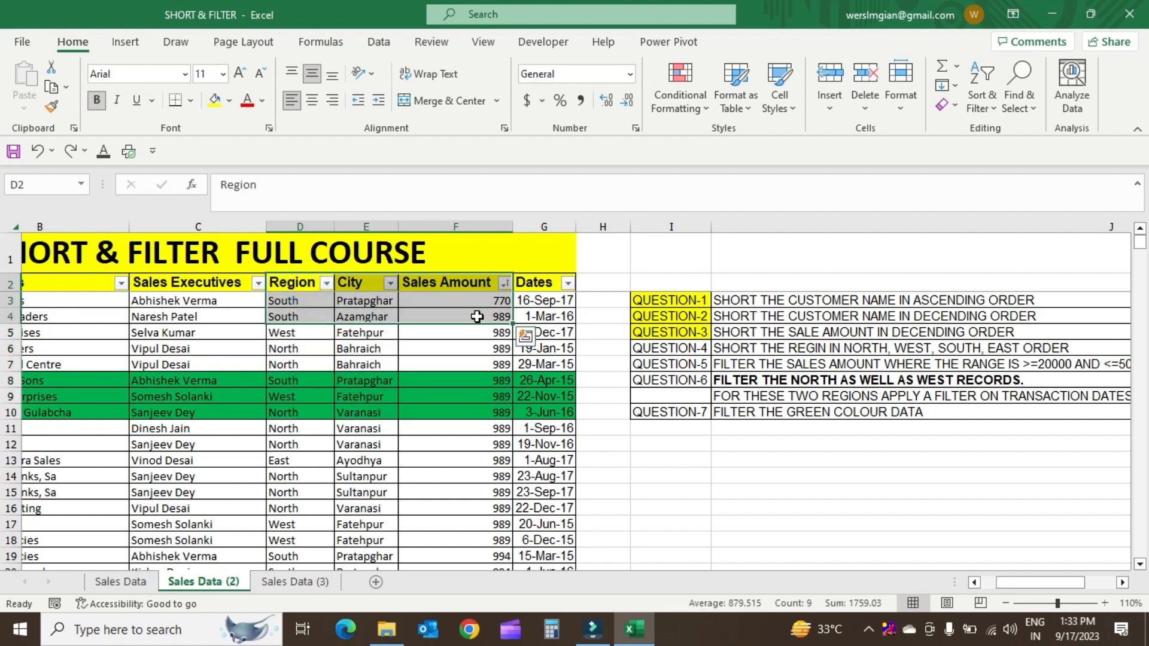
{"action": "left_click", "coordinate": [436, 310]}
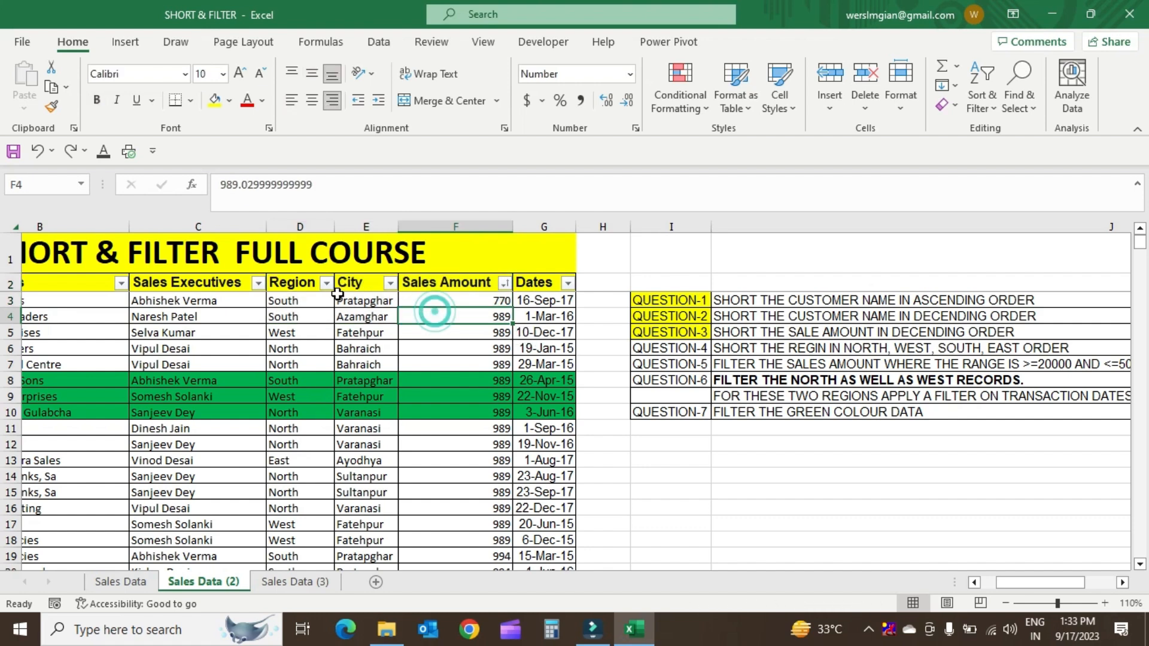
{"action": "left_click", "coordinate": [306, 284]}
{"action": "left_click_drag", "start_coordinate": [306, 284], "coordinate": [299, 431]}
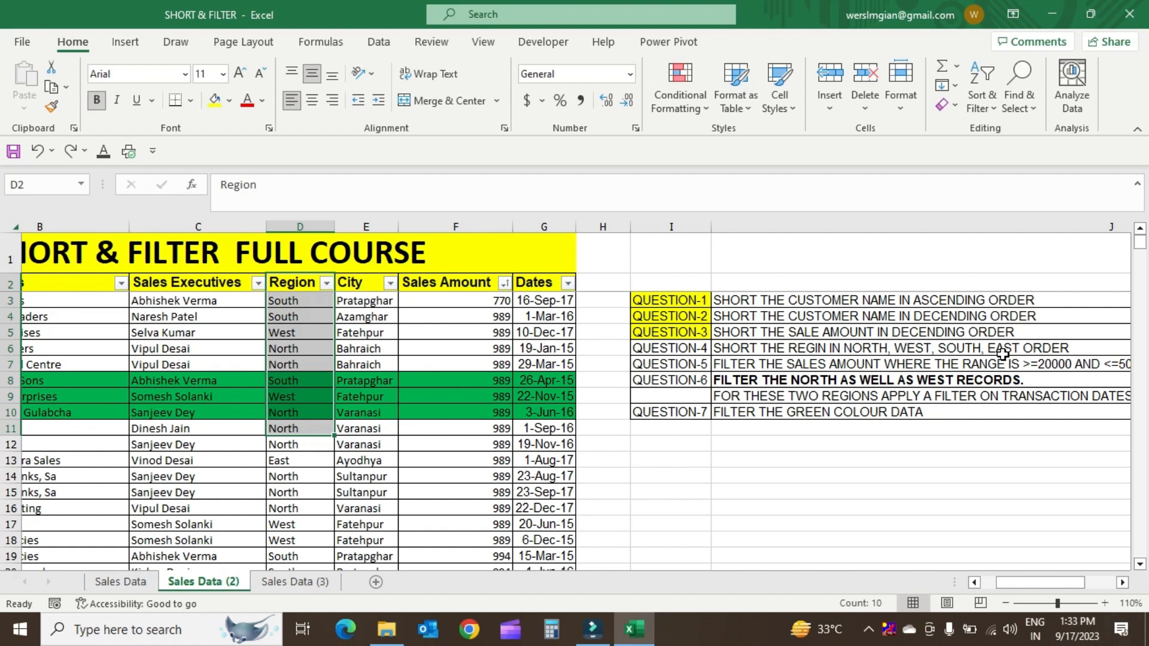
{"action": "left_click_drag", "start_coordinate": [483, 281], "coordinate": [475, 465]}
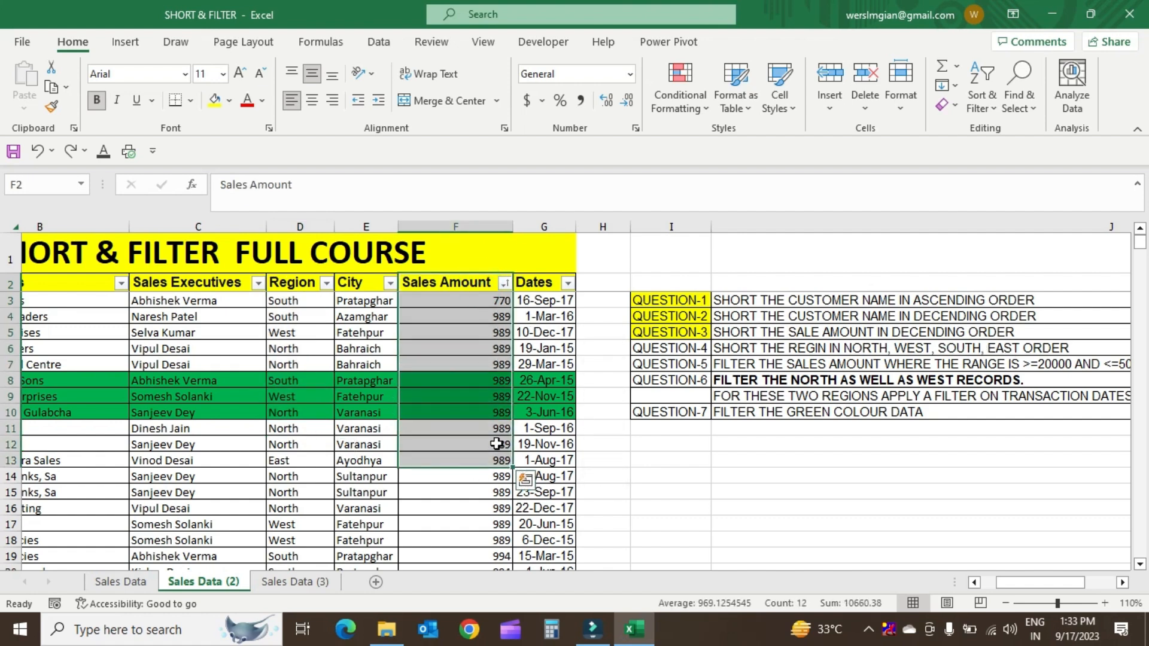
{"action": "left_click", "coordinate": [410, 350]}
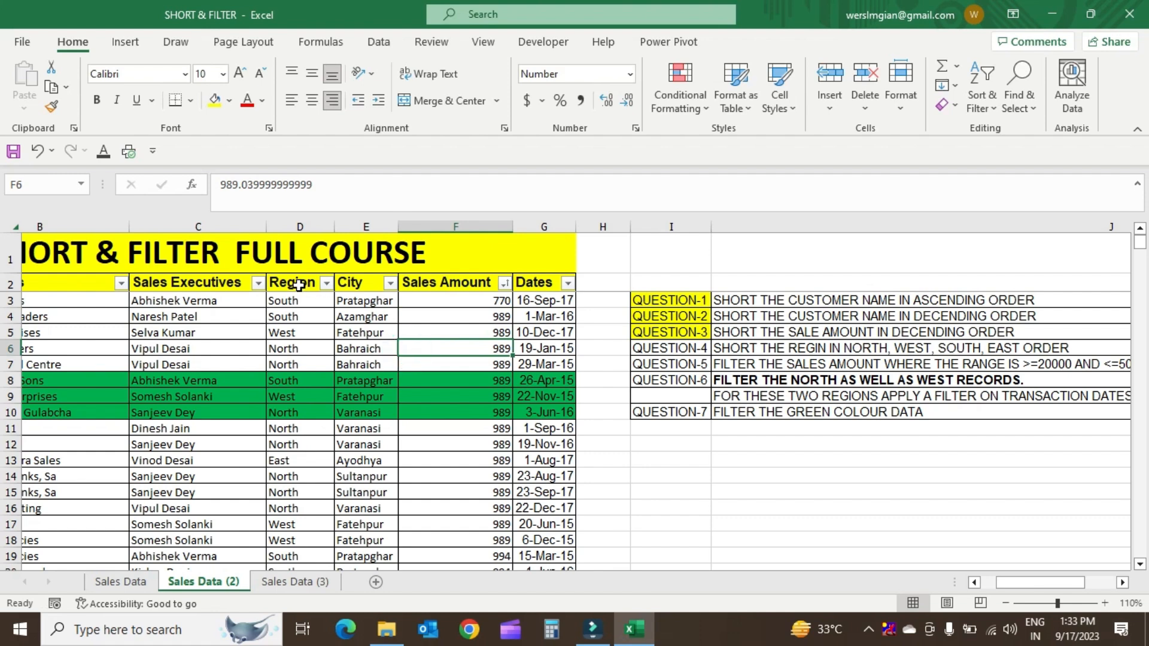
Step: Open a custom sort for the table and set its first level to Region based on Cell Values
{"action": "left_click", "coordinate": [993, 109]}
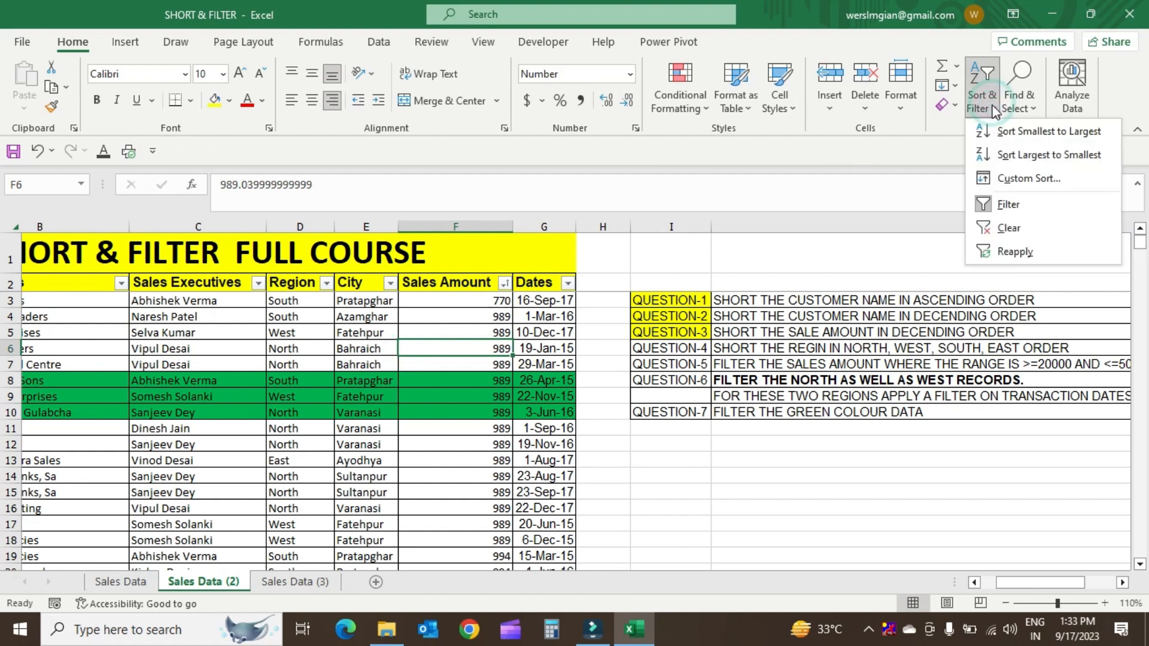
{"action": "left_click", "coordinate": [1020, 179]}
{"action": "left_click_drag", "start_coordinate": [859, 212], "coordinate": [926, 237]}
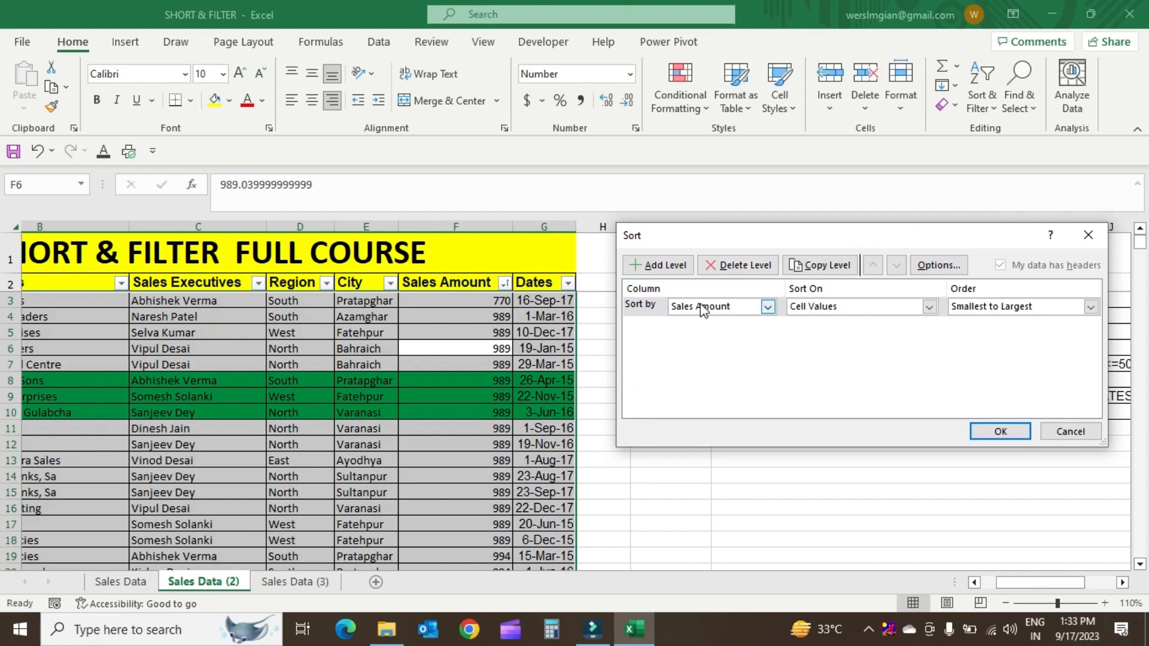
{"action": "left_click", "coordinate": [746, 310]}
{"action": "left_click", "coordinate": [723, 353]}
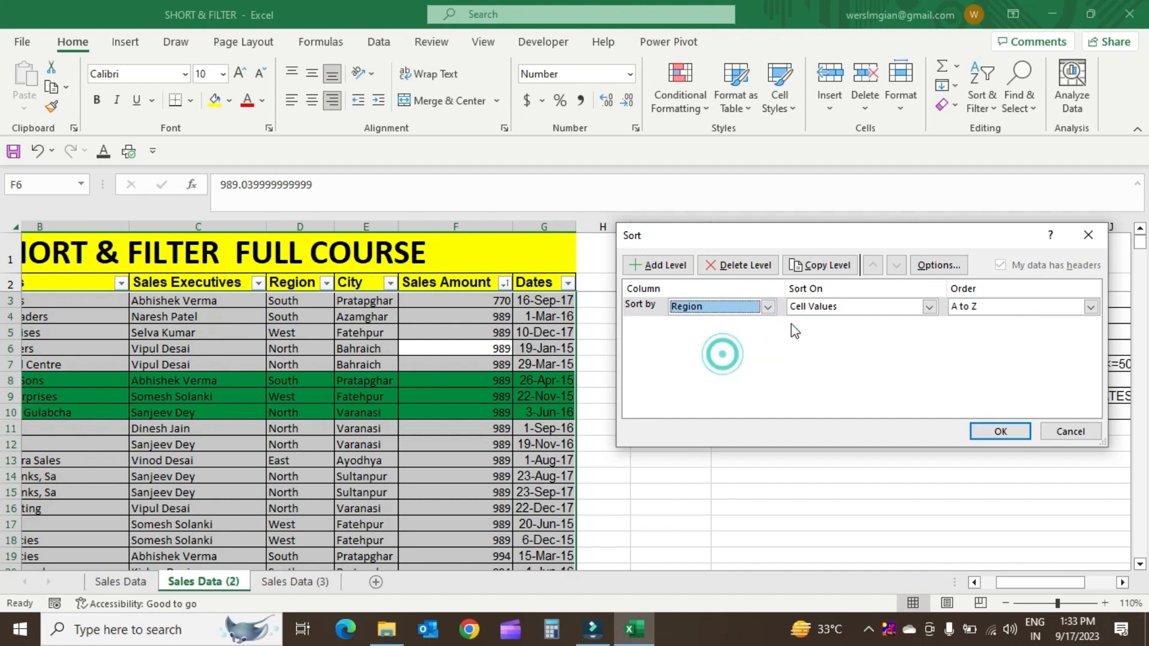
{"action": "left_click", "coordinate": [845, 306]}
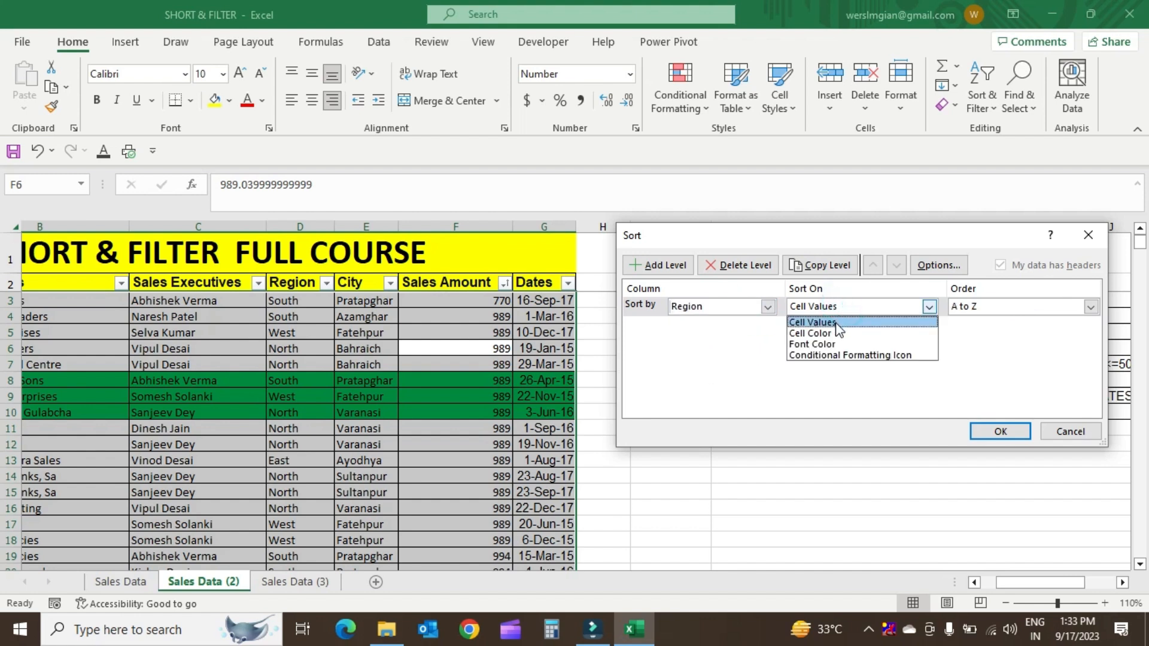
{"action": "left_click", "coordinate": [836, 323]}
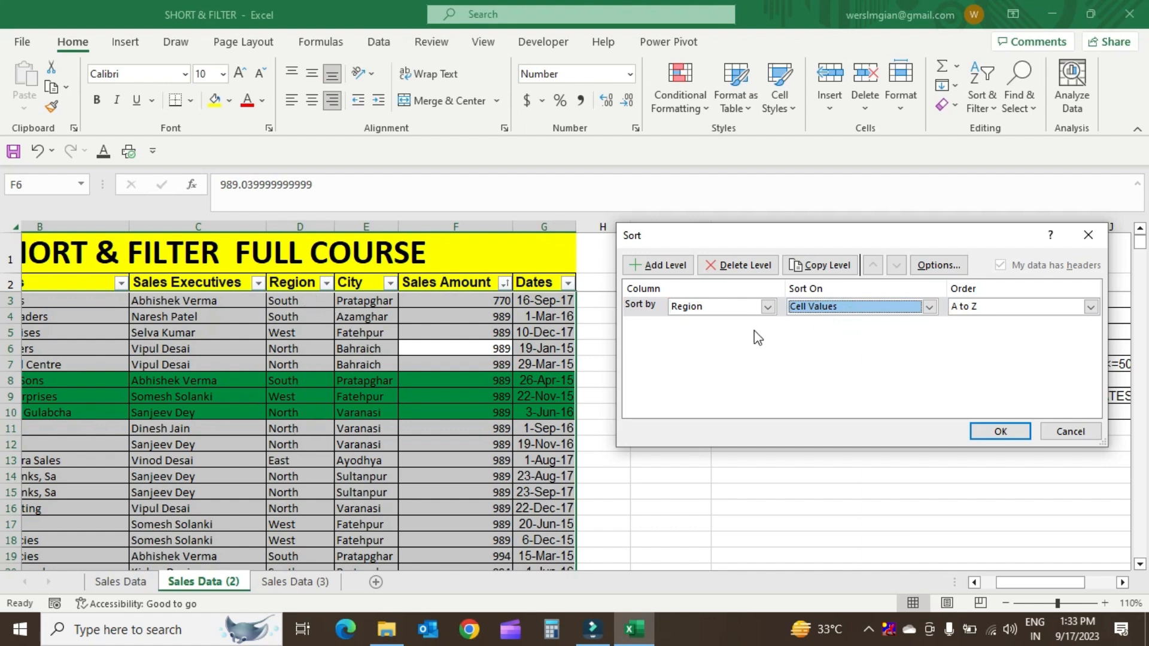
Step: Set the Region level's sort order to the existing custom list North, West, South, East
{"action": "left_click", "coordinate": [1023, 306]}
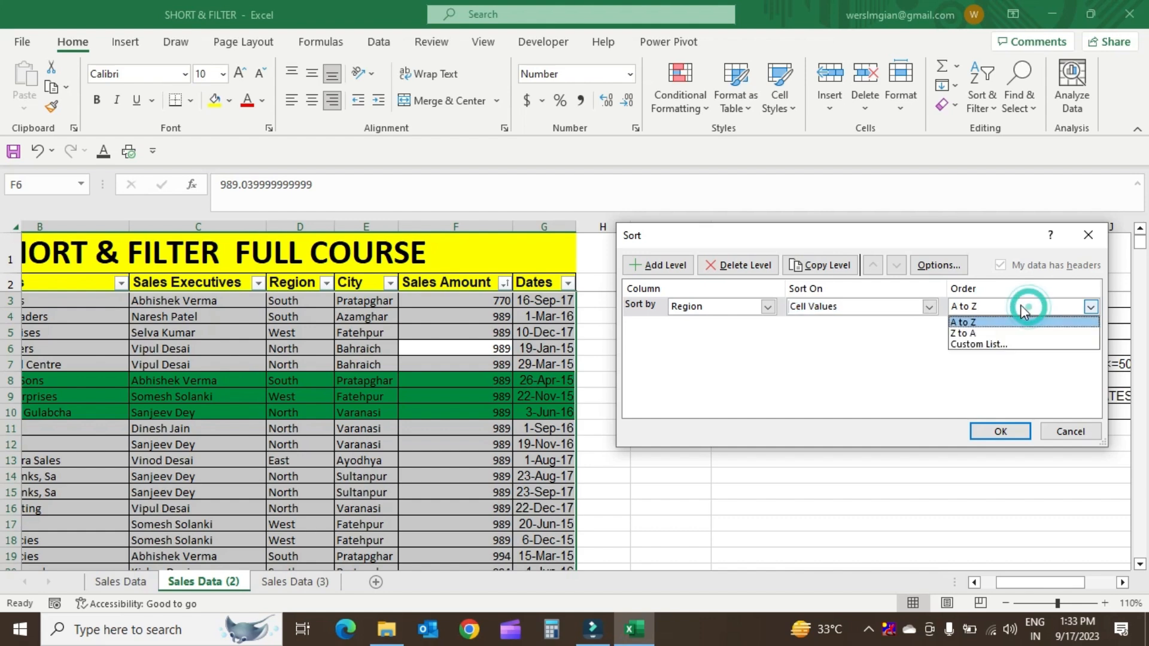
{"action": "left_click", "coordinate": [1000, 346]}
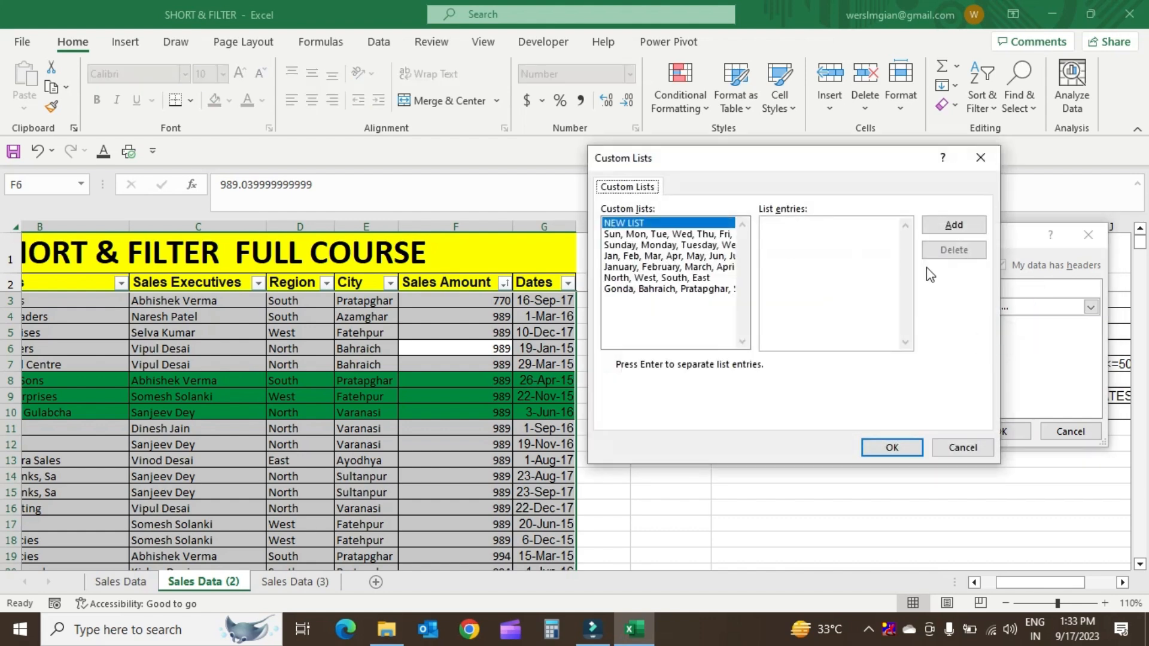
{"action": "left_click_drag", "start_coordinate": [864, 167], "coordinate": [940, 169]}
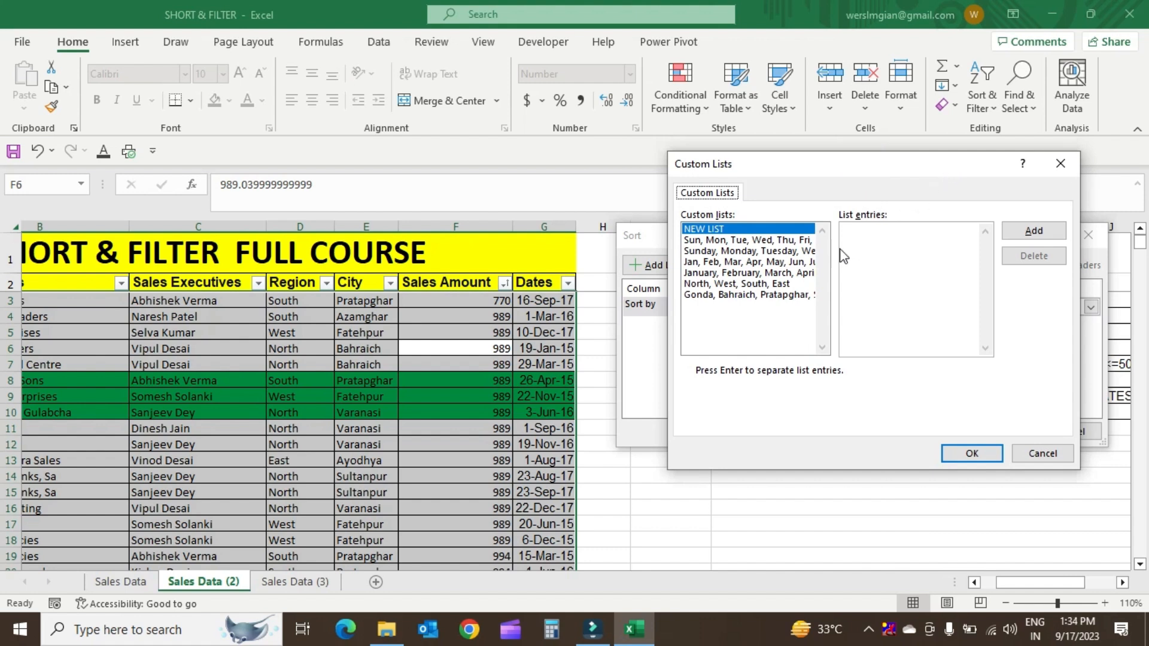
{"action": "left_click", "coordinate": [745, 284]}
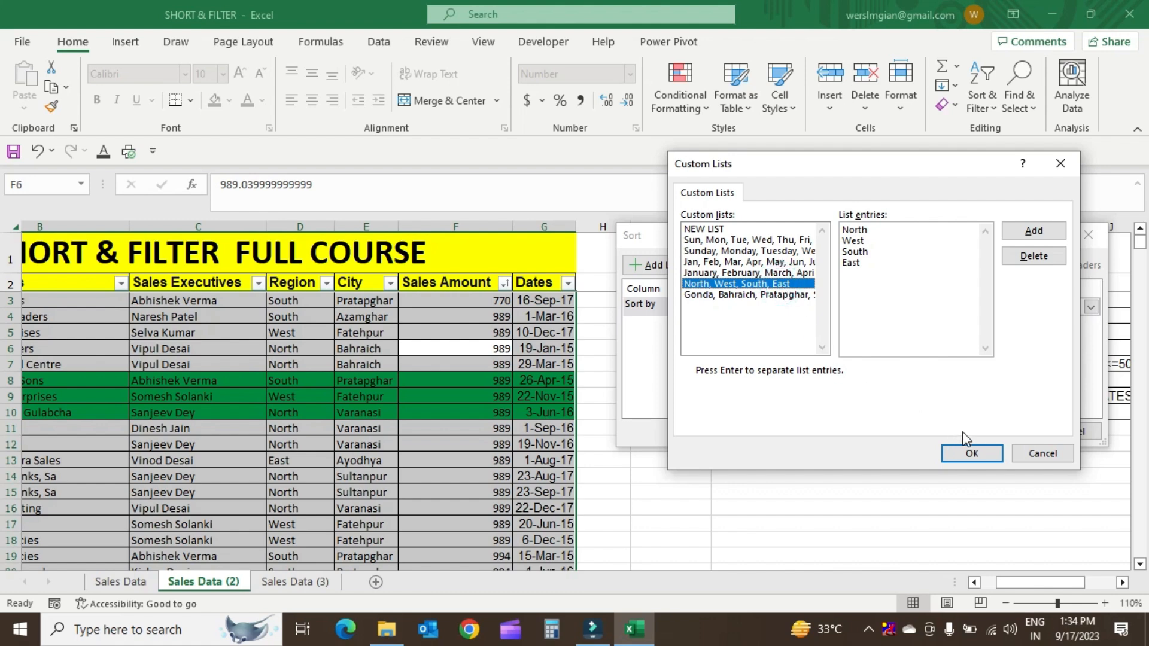
{"action": "left_click", "coordinate": [970, 453]}
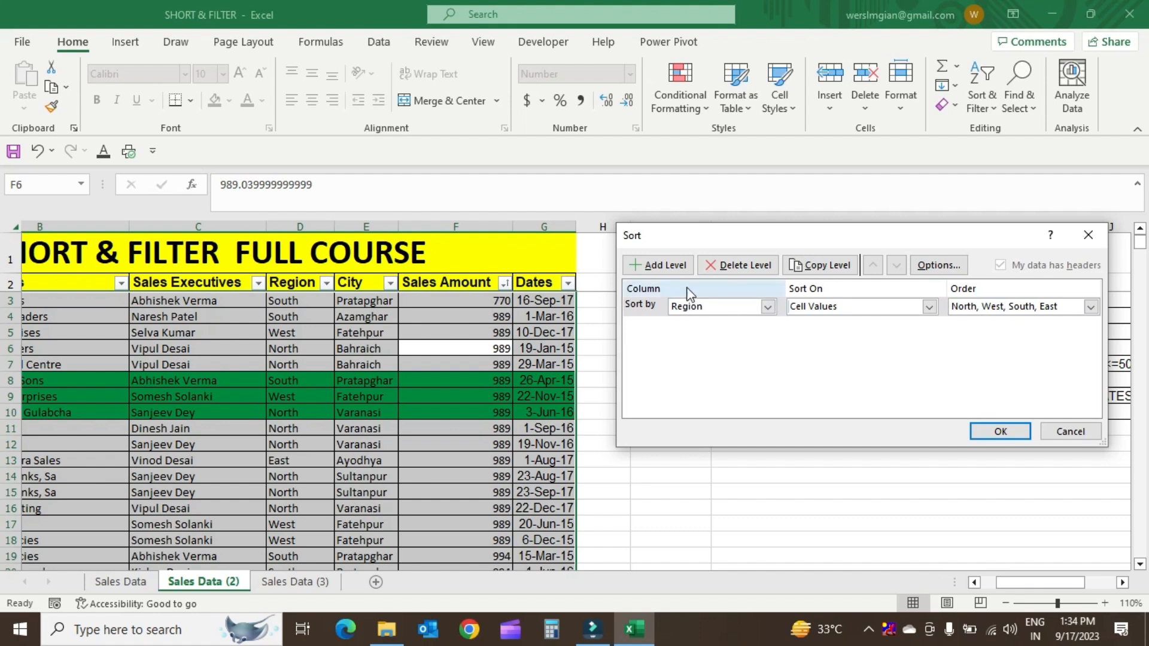
Step: Add a second sort level on Sales Amount, sorted on Cell Values
{"action": "left_click", "coordinate": [664, 266]}
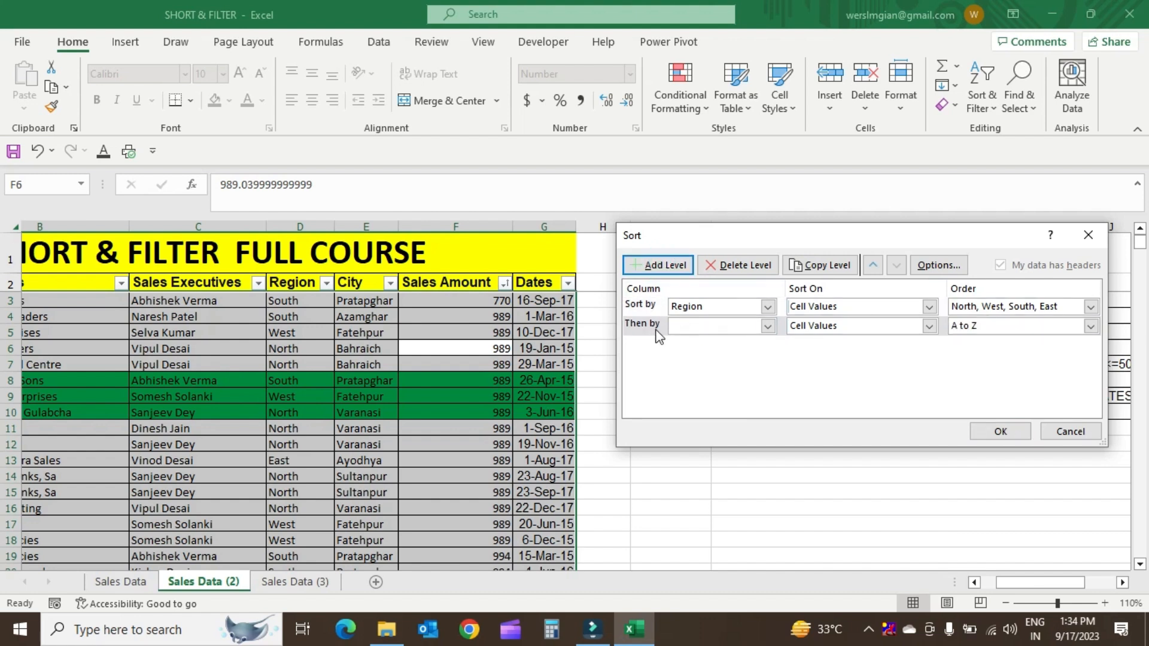
{"action": "left_click", "coordinate": [685, 328]}
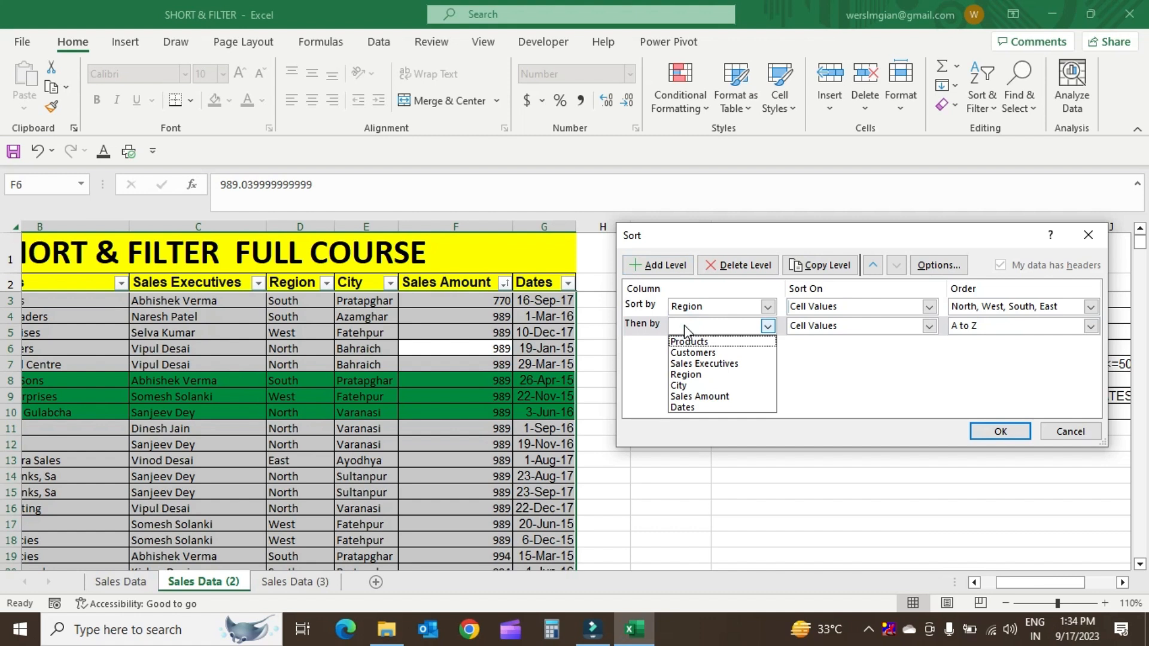
{"action": "left_click", "coordinate": [699, 398]}
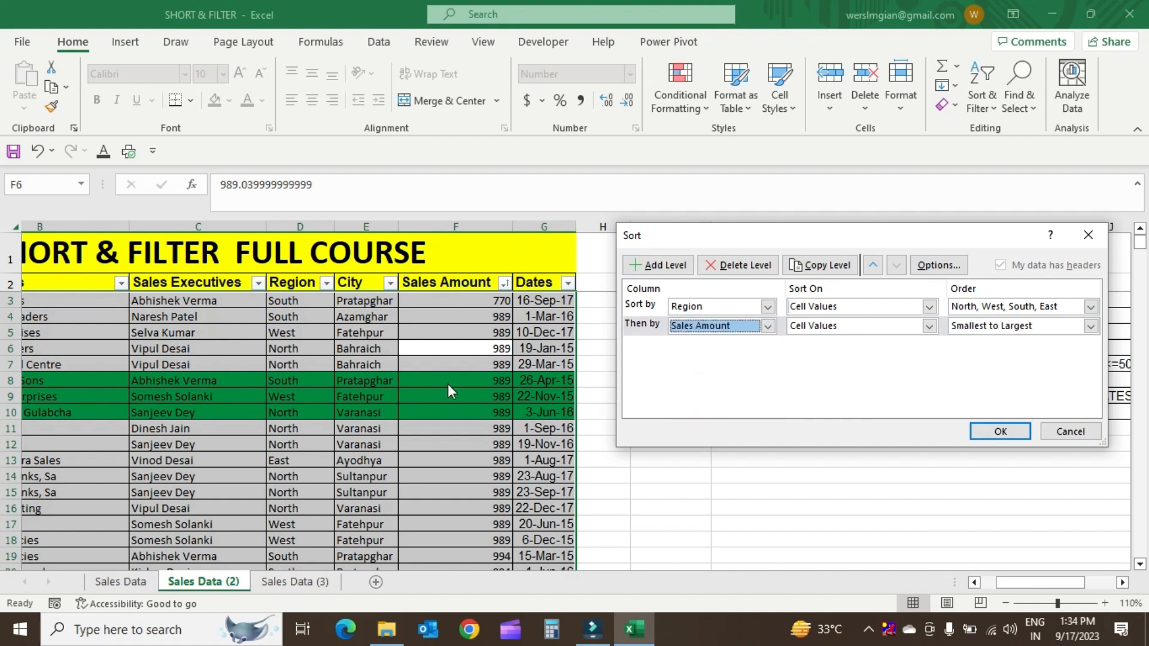
{"action": "left_click", "coordinate": [850, 327]}
{"action": "left_click", "coordinate": [845, 343]}
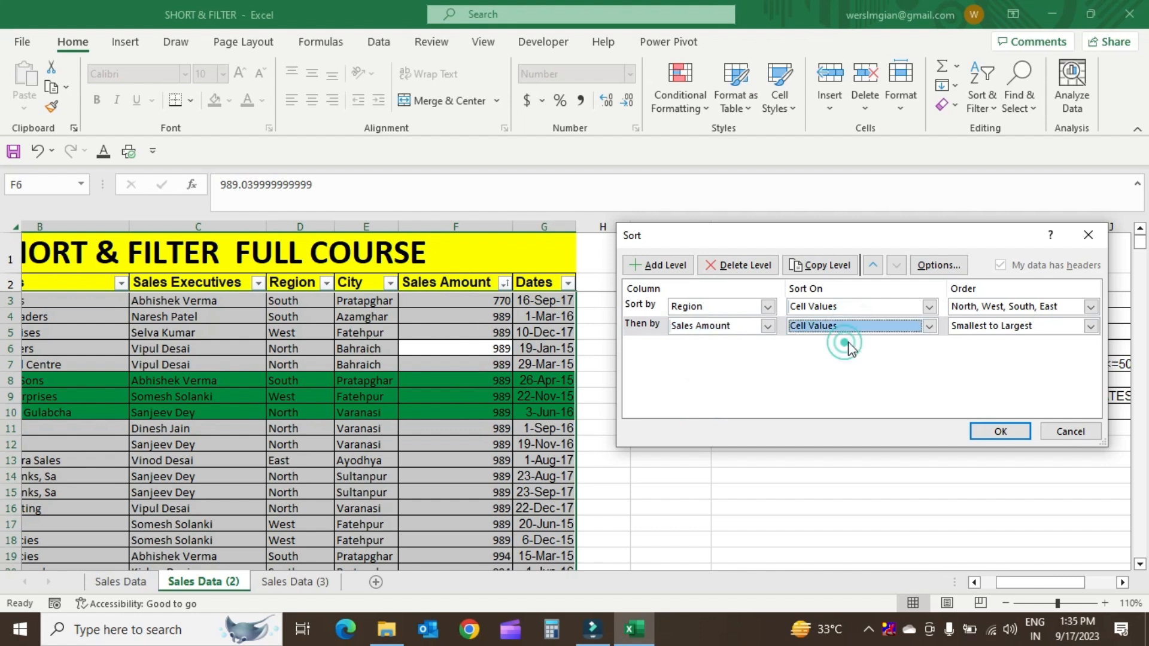
Step: Order the Sales Amount level Largest to Smallest and apply the two-level sort
{"action": "left_click", "coordinate": [989, 327]}
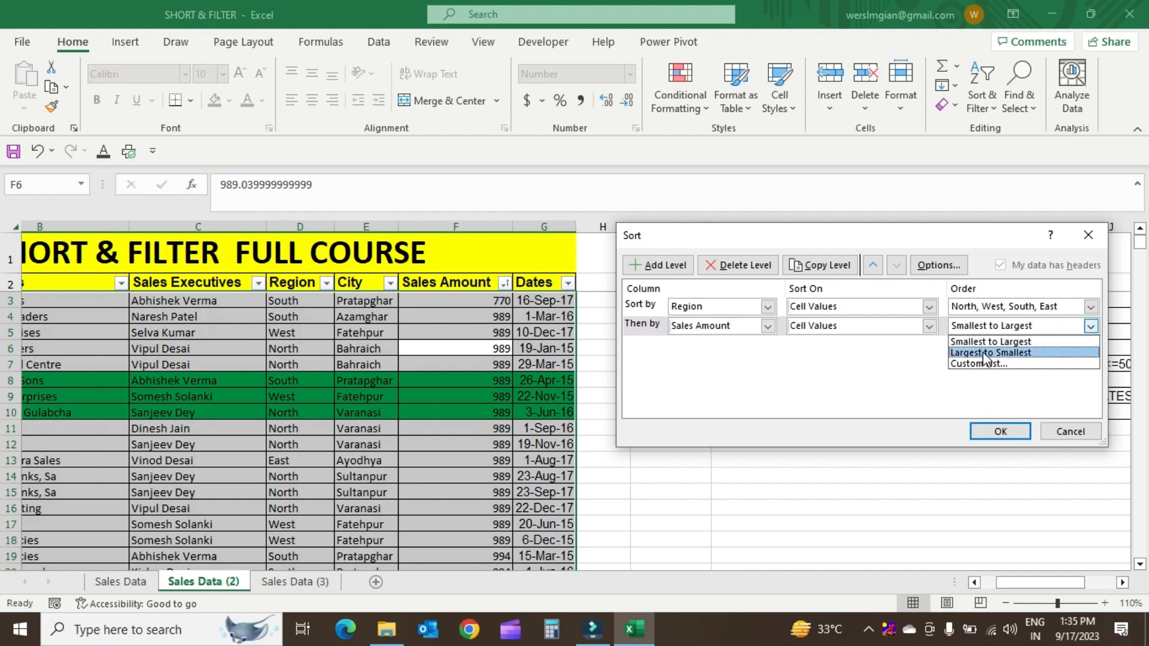
{"action": "left_click", "coordinate": [1003, 352]}
{"action": "left_click", "coordinate": [1004, 329]}
{"action": "left_click", "coordinate": [1000, 353]}
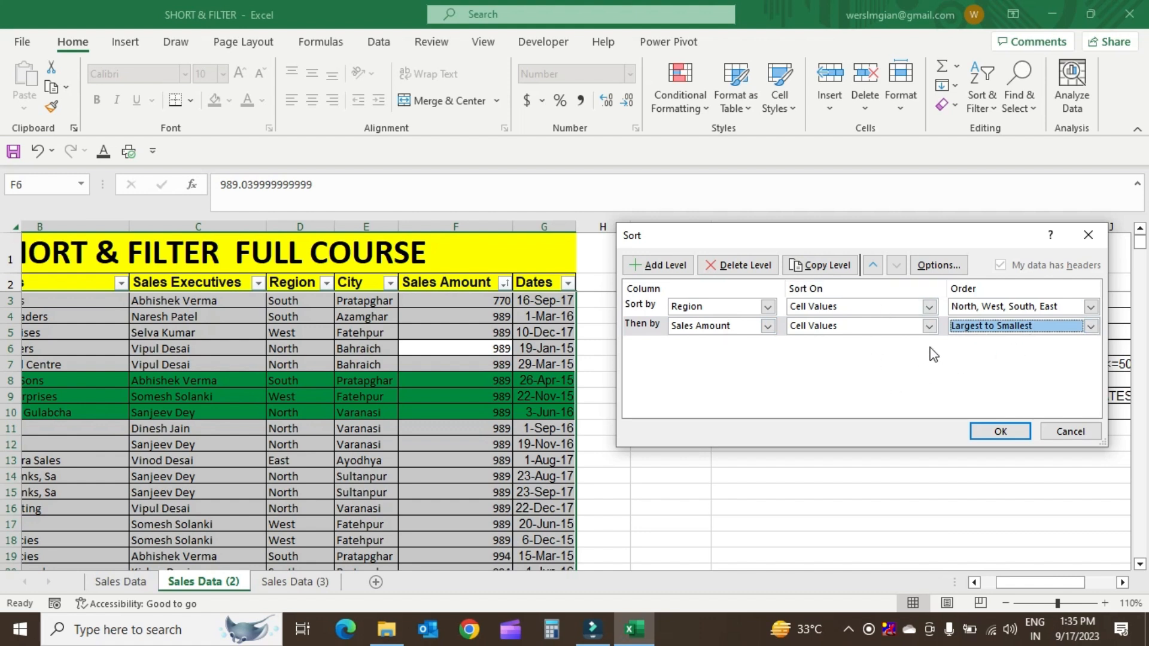
{"action": "left_click", "coordinate": [1001, 432]}
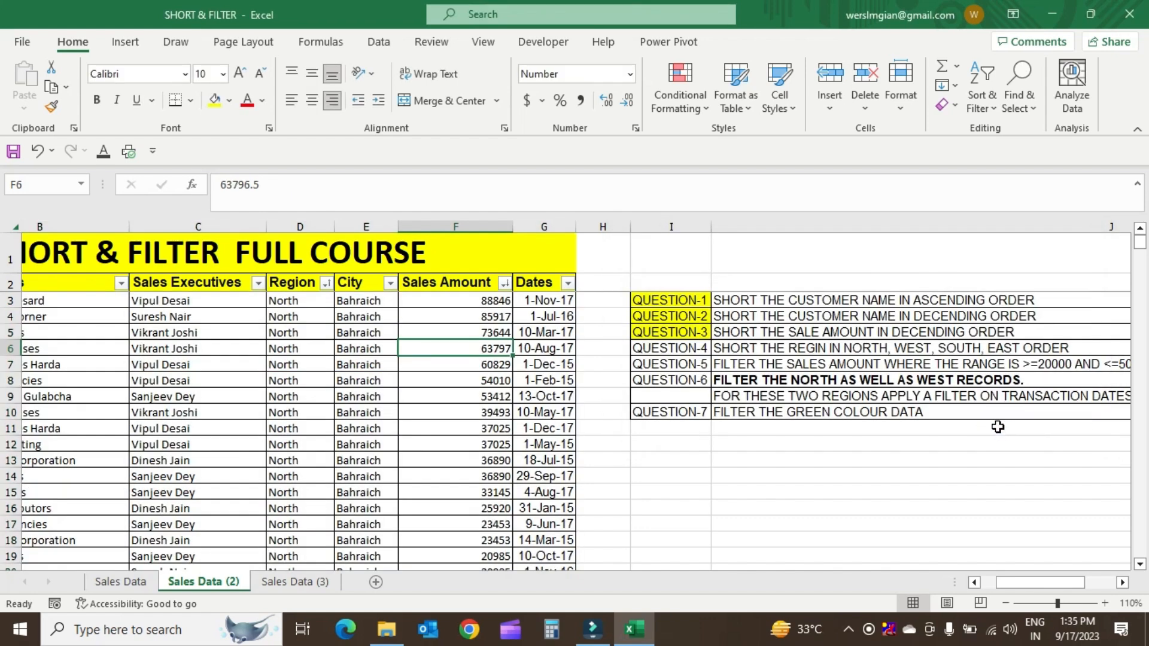
Step: Examine the Region order and the descending Sales Amount values within each region, including where North changes to West
{"action": "left_click_drag", "start_coordinate": [297, 287], "coordinate": [297, 396]}
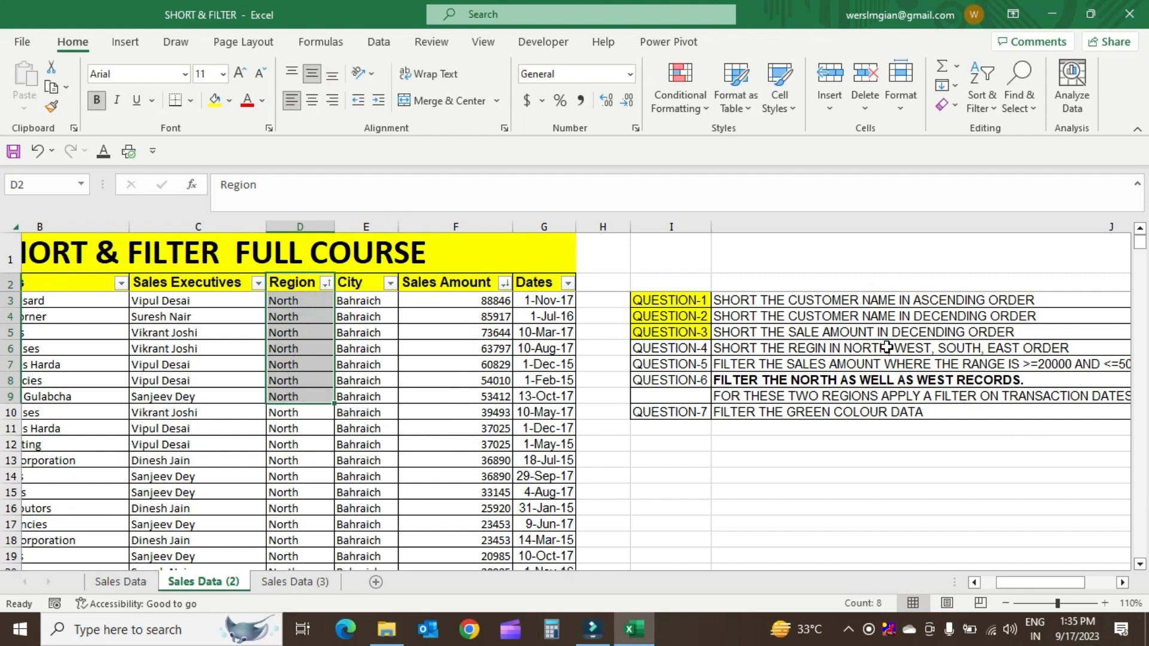
{"action": "left_click", "coordinate": [297, 299]}
{"action": "left_click_drag", "start_coordinate": [492, 300], "coordinate": [491, 380]}
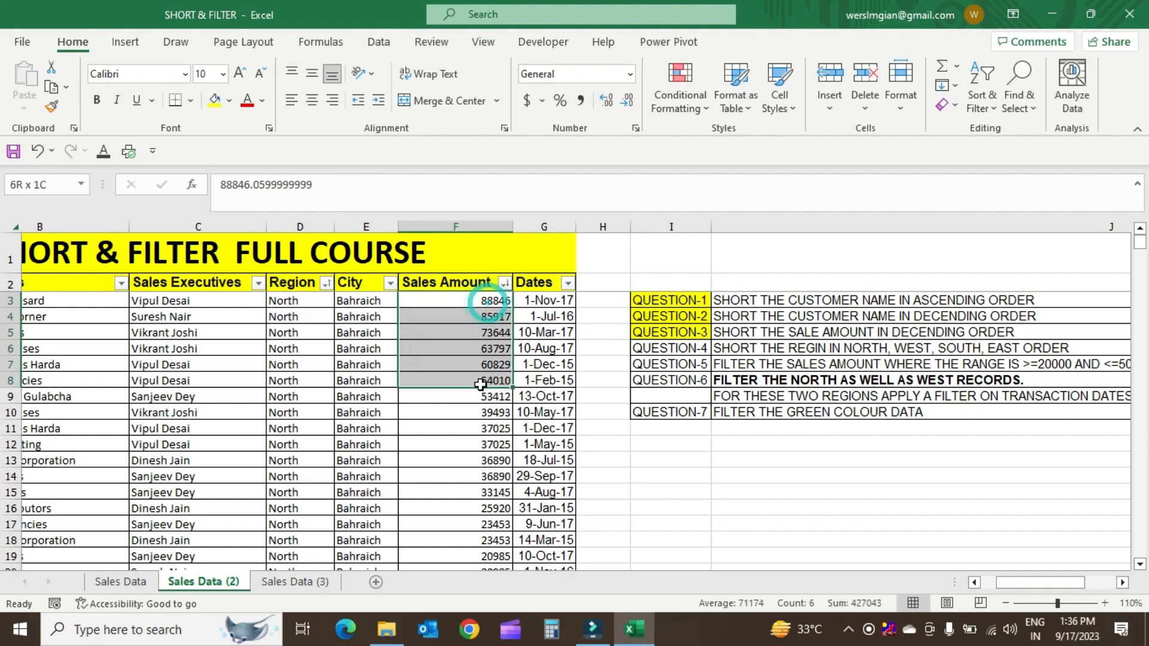
{"action": "scroll", "coordinate": [316, 420], "scroll_direction": "down", "scroll_amount": 20}
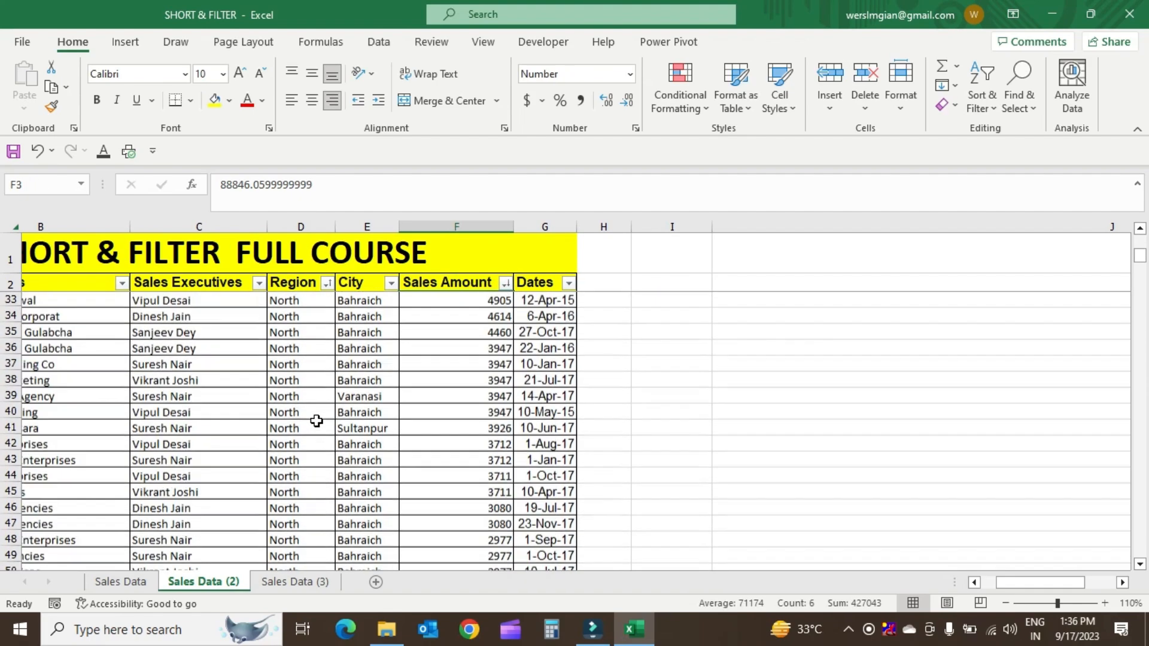
{"action": "scroll", "coordinate": [316, 421], "scroll_direction": "down", "scroll_amount": 20}
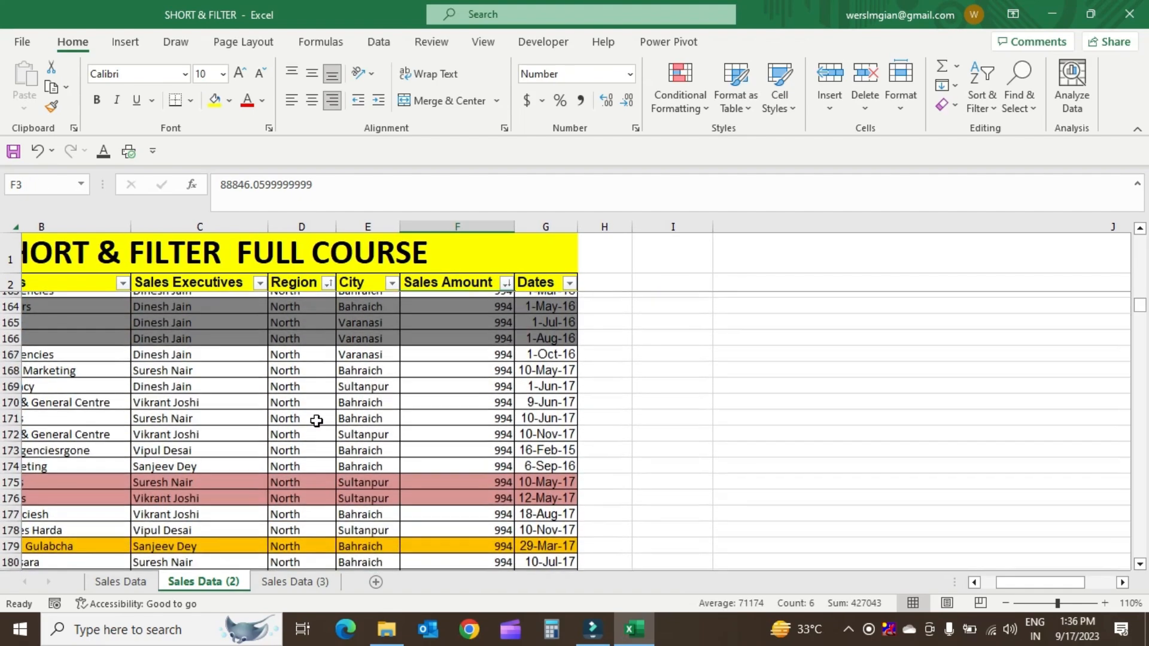
{"action": "scroll", "coordinate": [316, 420], "scroll_direction": "down", "scroll_amount": 19}
{"action": "scroll", "coordinate": [316, 421], "scroll_direction": "up", "scroll_amount": 6}
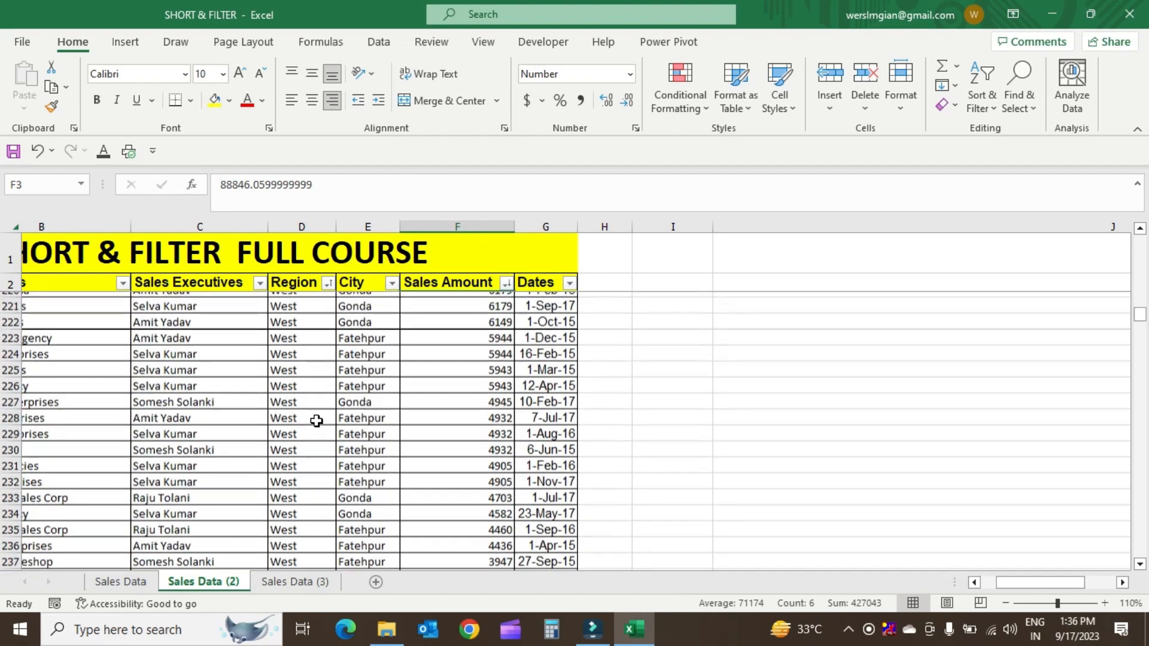
{"action": "scroll", "coordinate": [317, 421], "scroll_direction": "up", "scroll_amount": 10}
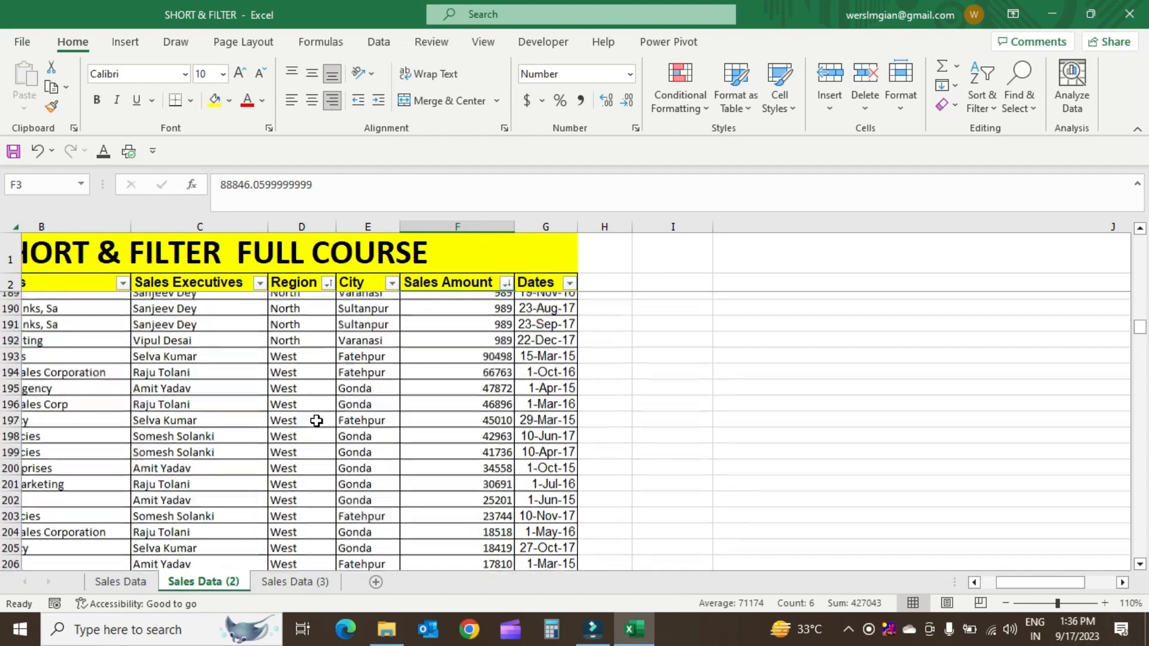
{"action": "left_click", "coordinate": [481, 455]}
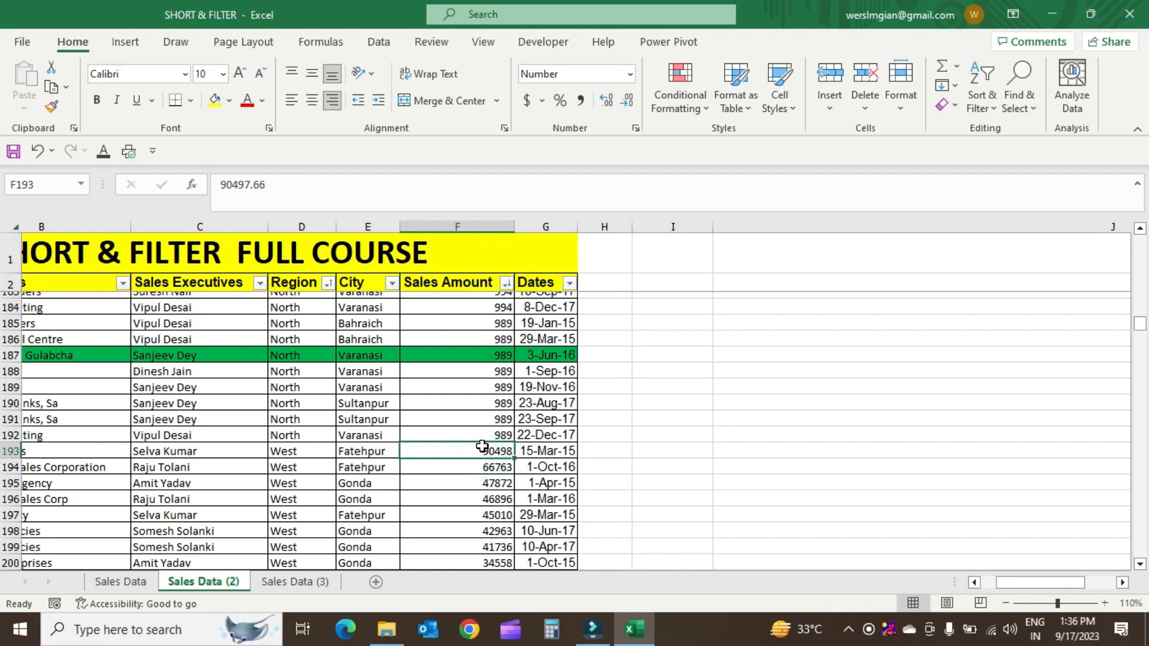
{"action": "scroll", "coordinate": [482, 446], "scroll_direction": "up", "scroll_amount": 5}
{"action": "scroll", "coordinate": [482, 445], "scroll_direction": "down", "scroll_amount": 20}
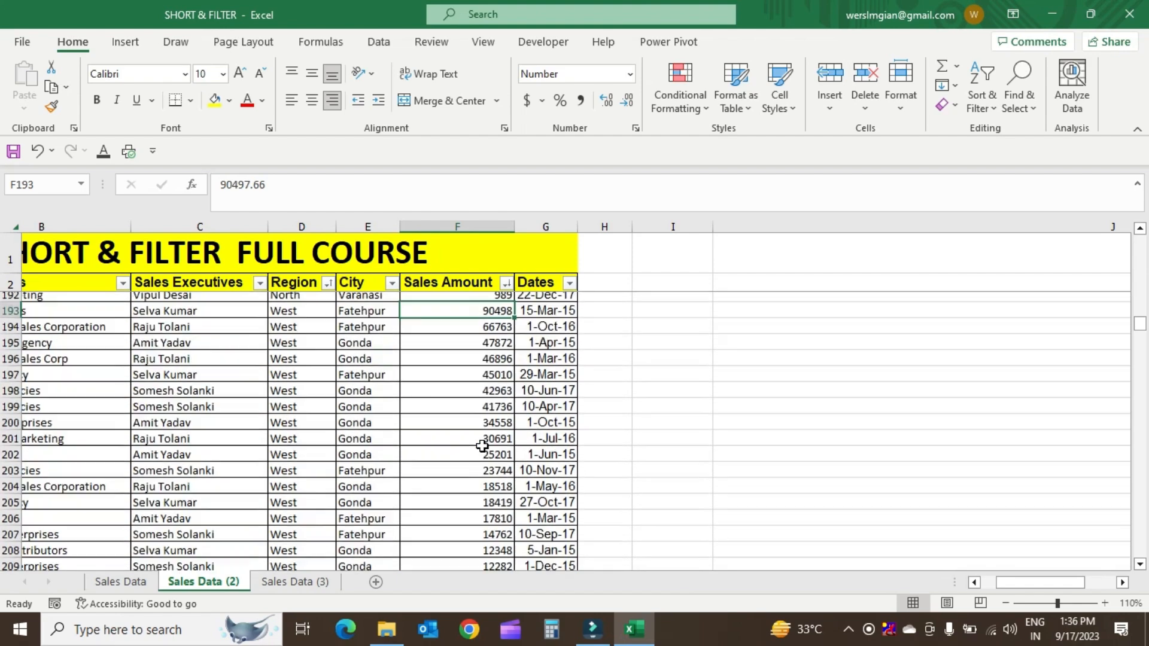
{"action": "scroll", "coordinate": [483, 446], "scroll_direction": "up", "scroll_amount": 20}
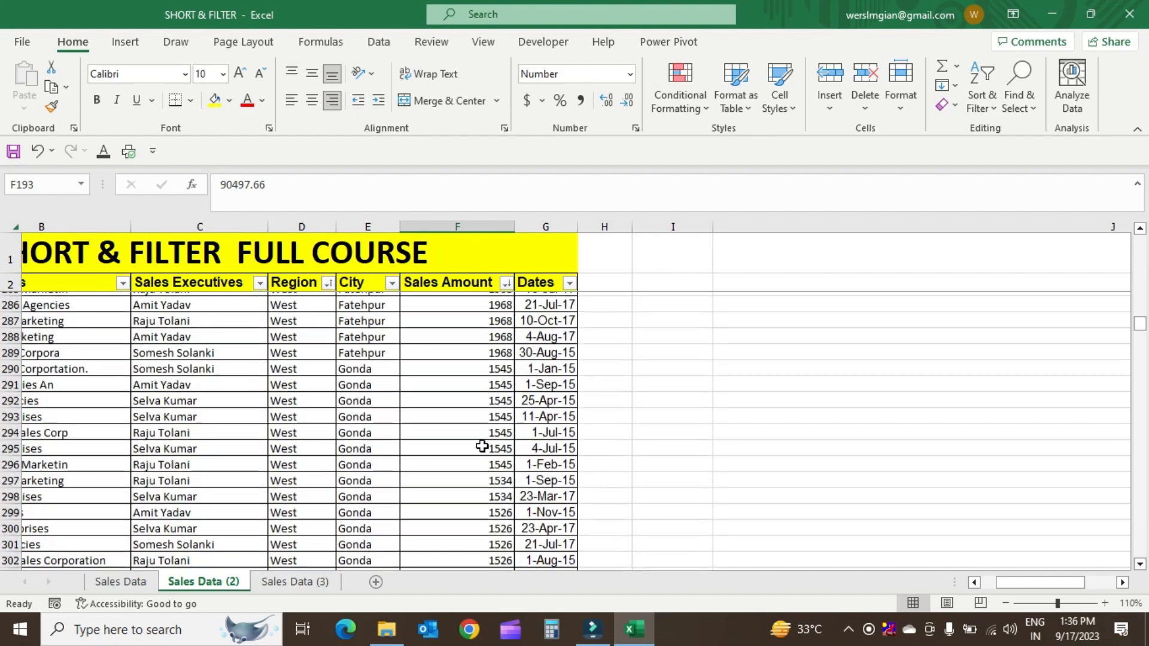
{"action": "scroll", "coordinate": [482, 446], "scroll_direction": "up", "scroll_amount": 20}
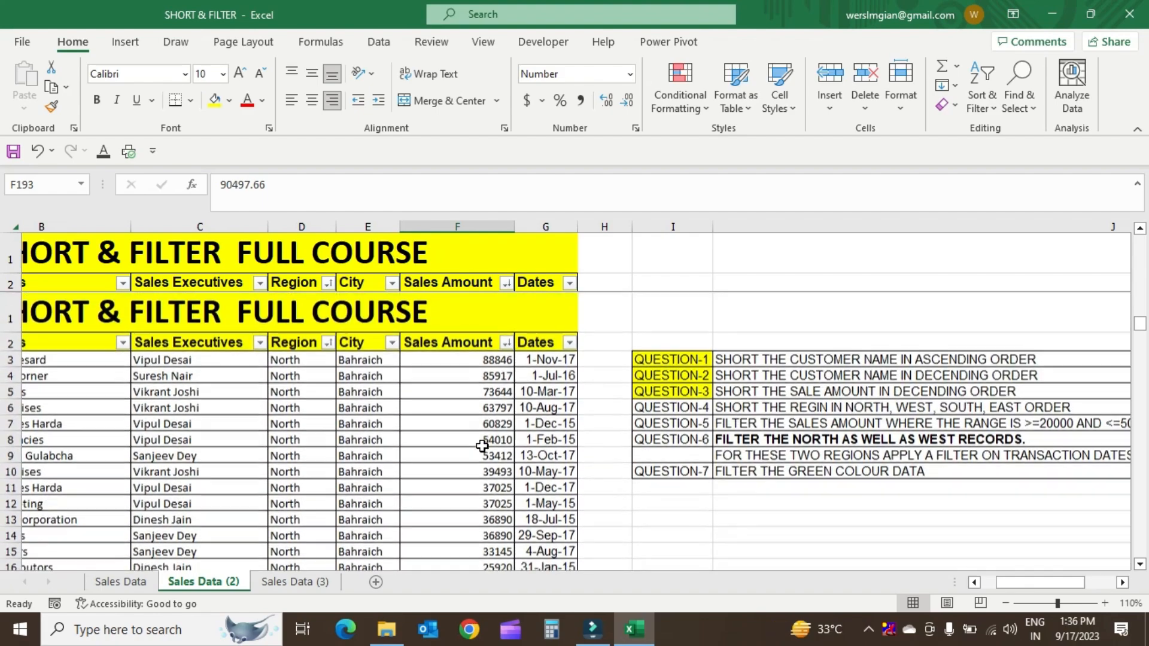
Step: Switch to the Sales Data (3) sheet and fill the QUESTION-4 label cell yellow
{"action": "key", "text": "ctrl+Page_Down"}
{"action": "left_click", "coordinate": [876, 350]}
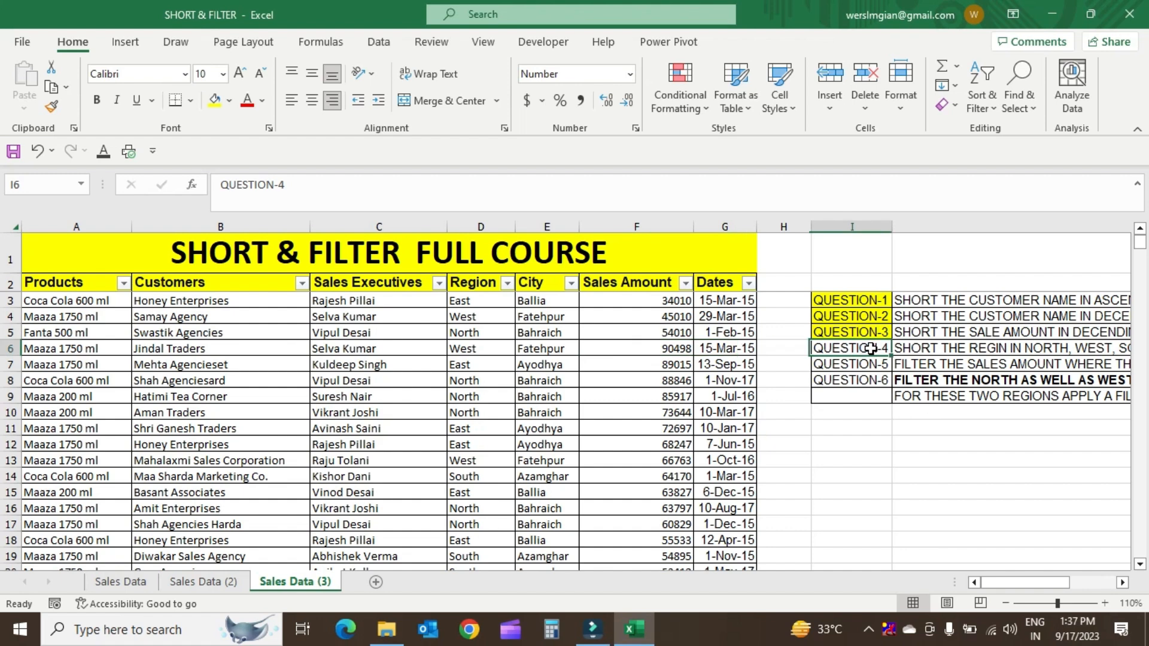
{"action": "left_click", "coordinate": [214, 100]}
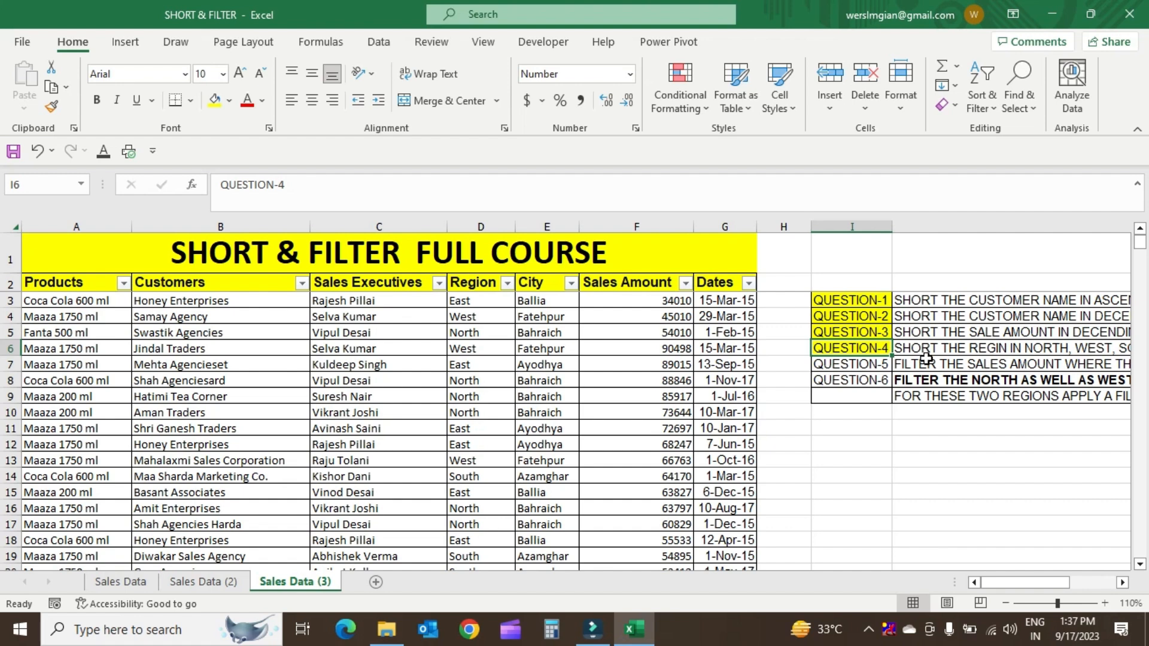
Step: Examine question 5's required sales amount range together with the Sales Amount column
{"action": "key", "text": "Down"}
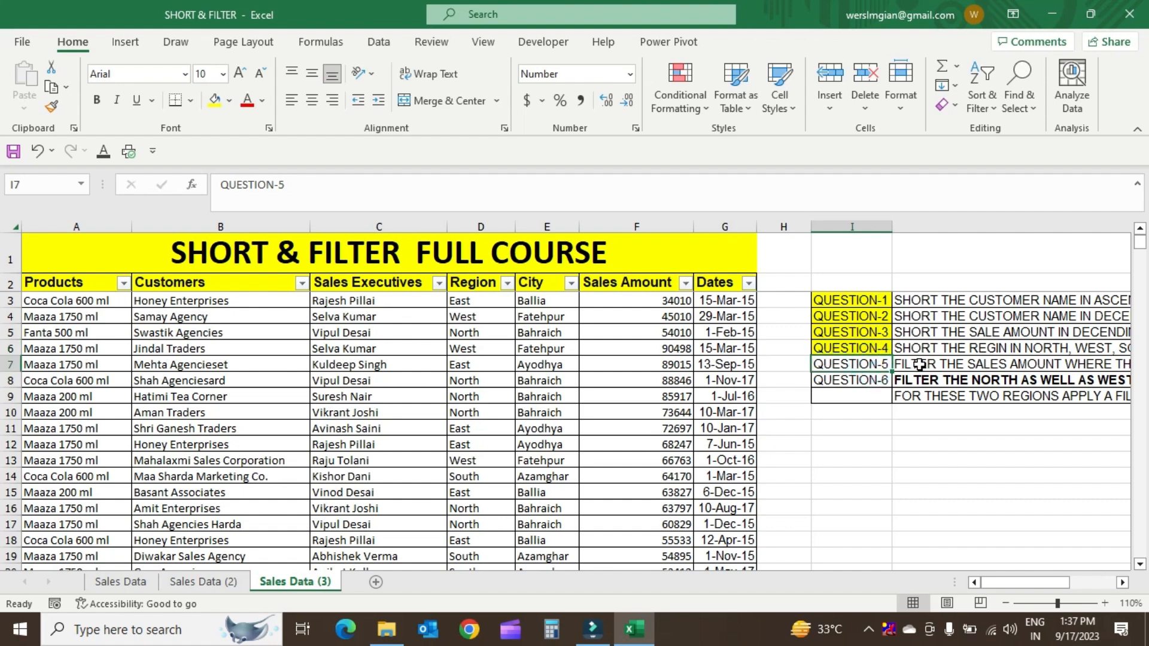
{"action": "scroll", "coordinate": [915, 364], "scroll_direction": "right", "scroll_amount": 1}
{"action": "scroll", "coordinate": [916, 364], "scroll_direction": "right", "scroll_amount": 2}
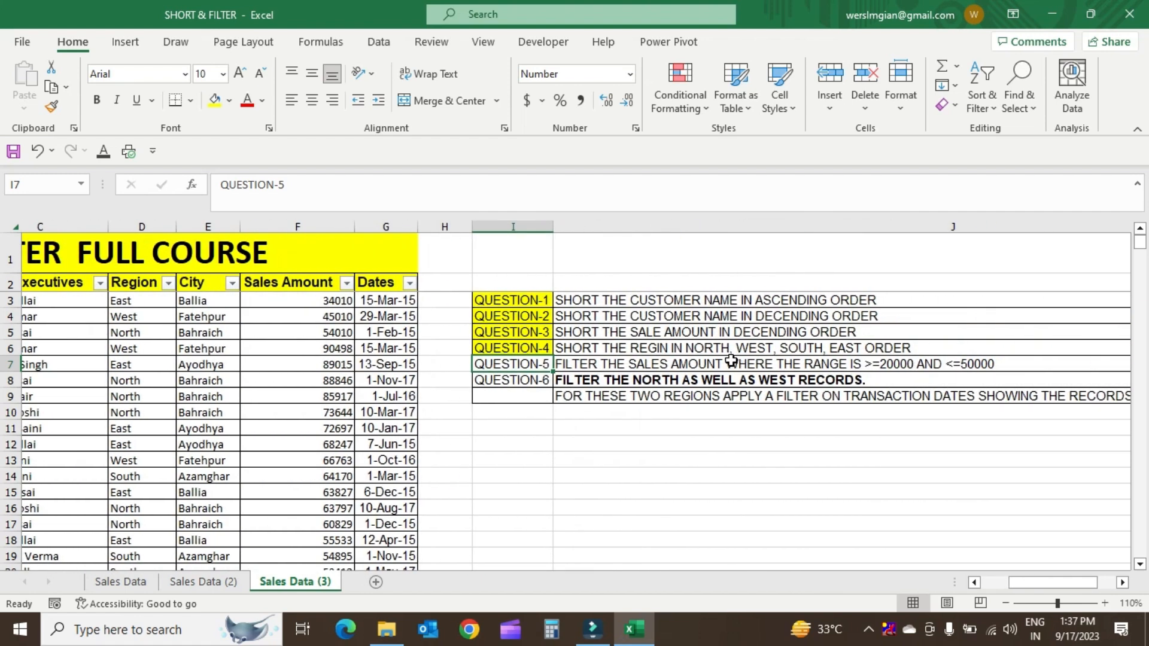
{"action": "left_click", "coordinate": [702, 364]}
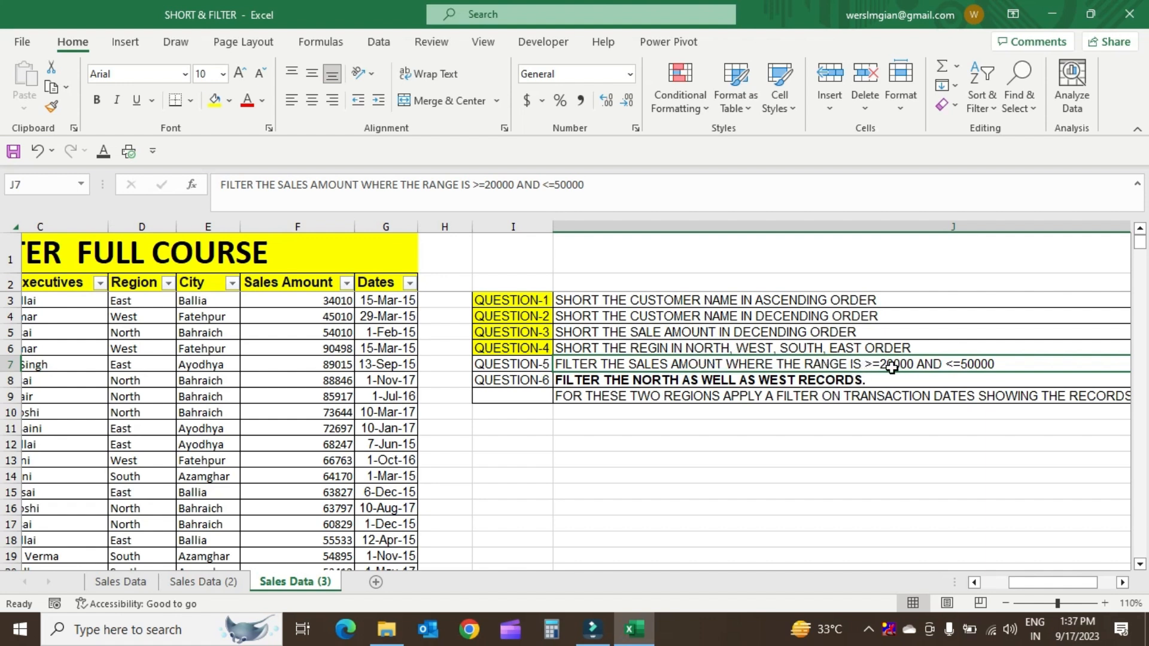
{"action": "left_click_drag", "start_coordinate": [336, 311], "coordinate": [321, 491]}
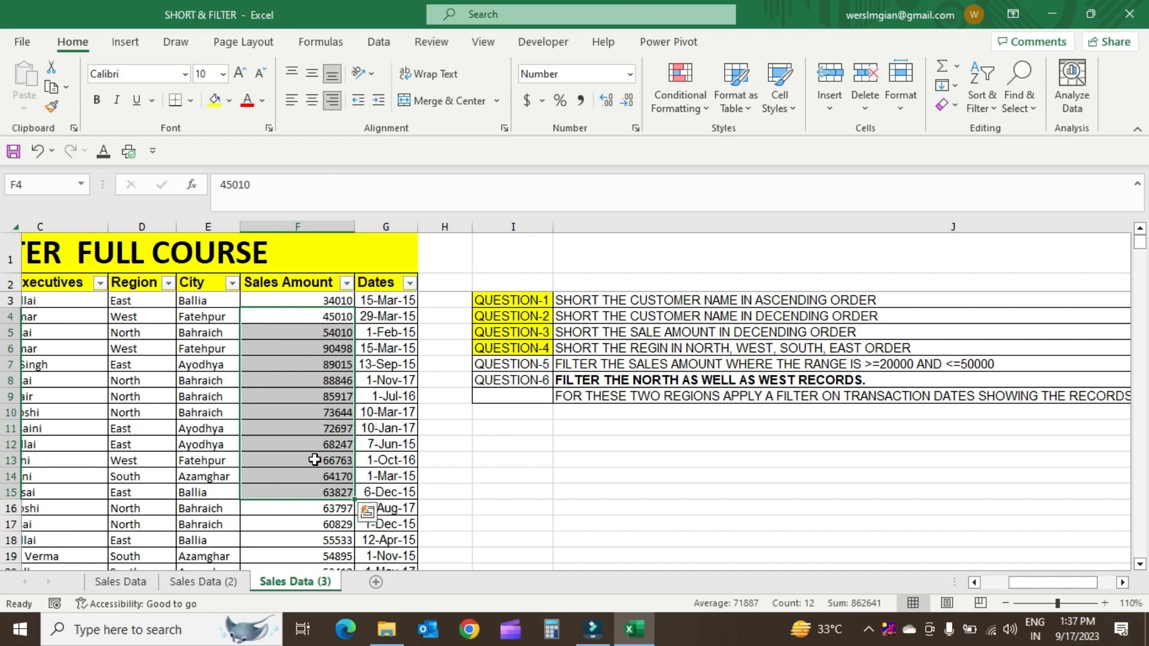
{"action": "left_click", "coordinate": [609, 363]}
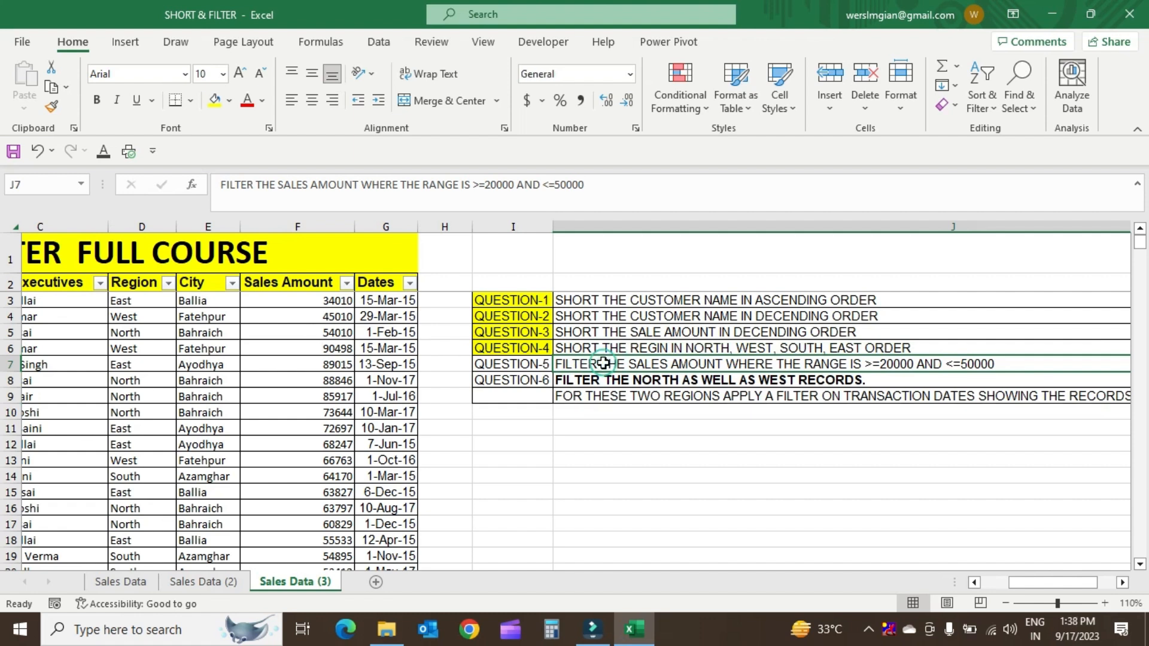
{"action": "left_click_drag", "start_coordinate": [526, 364], "coordinate": [704, 361]}
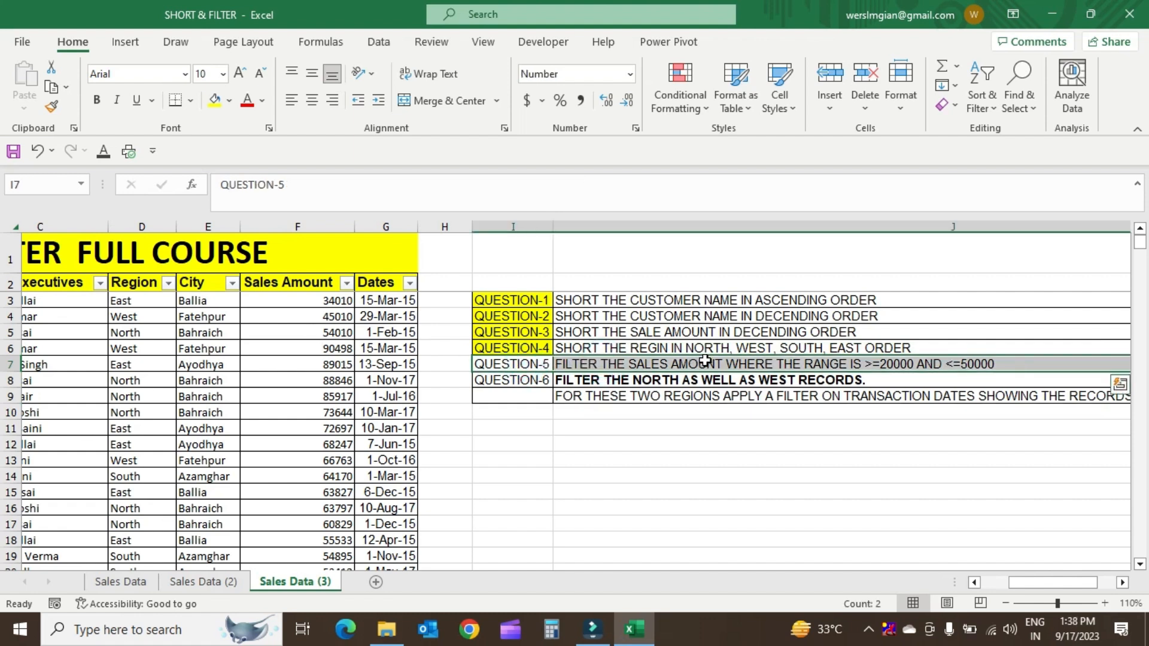
{"action": "left_click", "coordinate": [538, 361]}
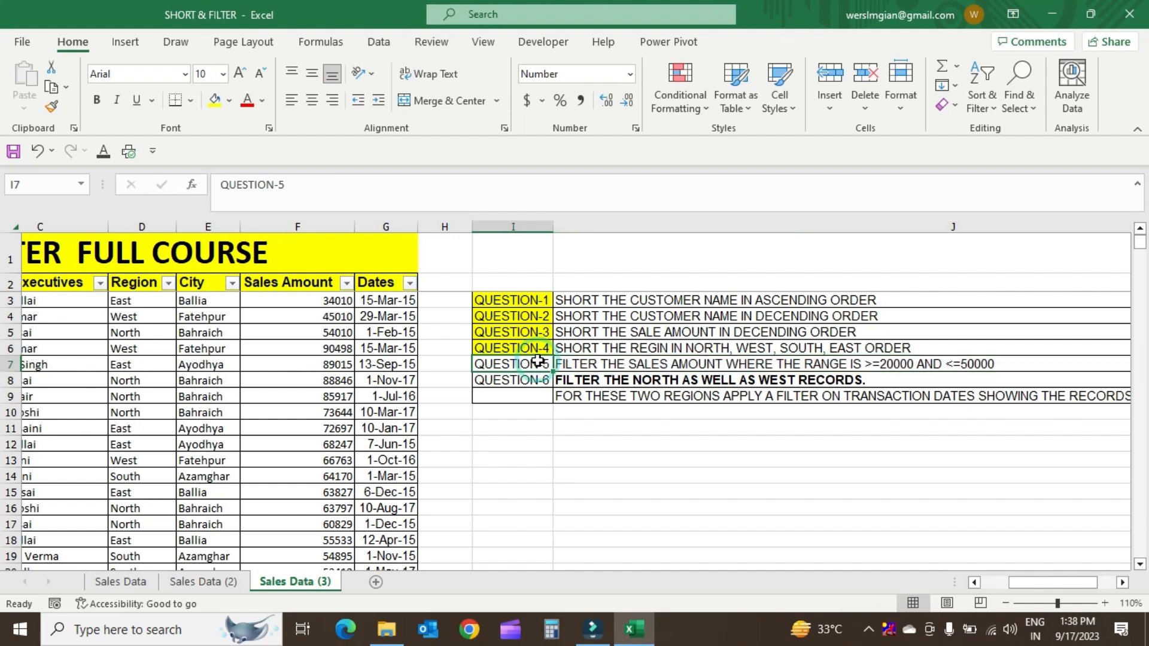
{"action": "left_click", "coordinate": [611, 363], "text": "shift"}
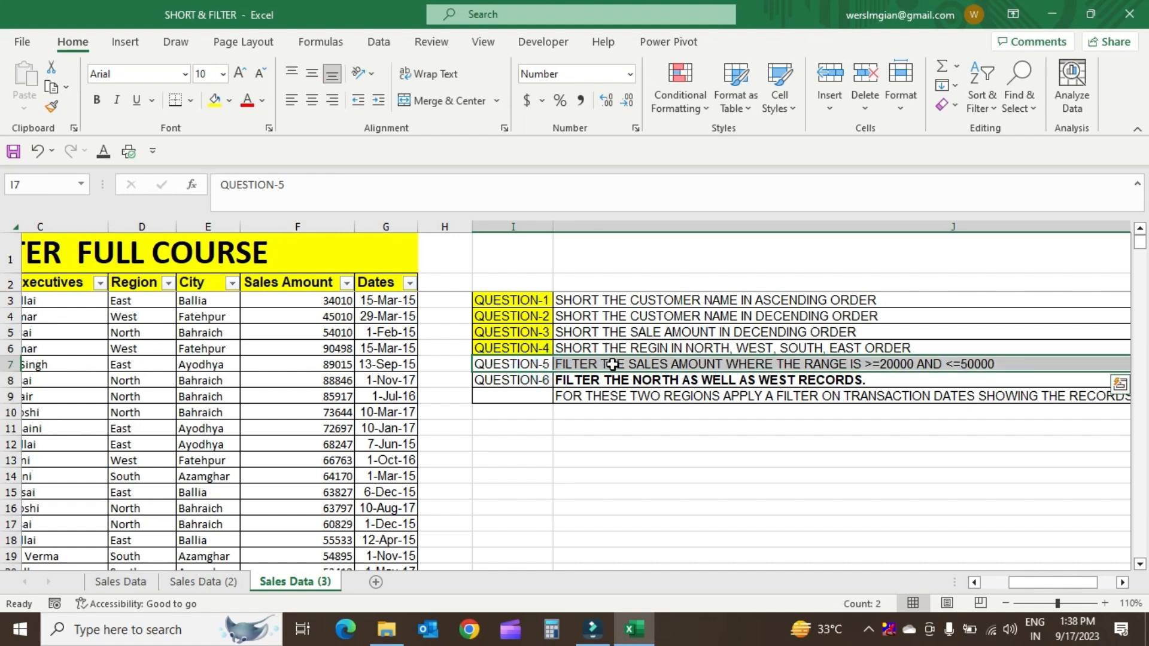
{"action": "left_click", "coordinate": [532, 363]}
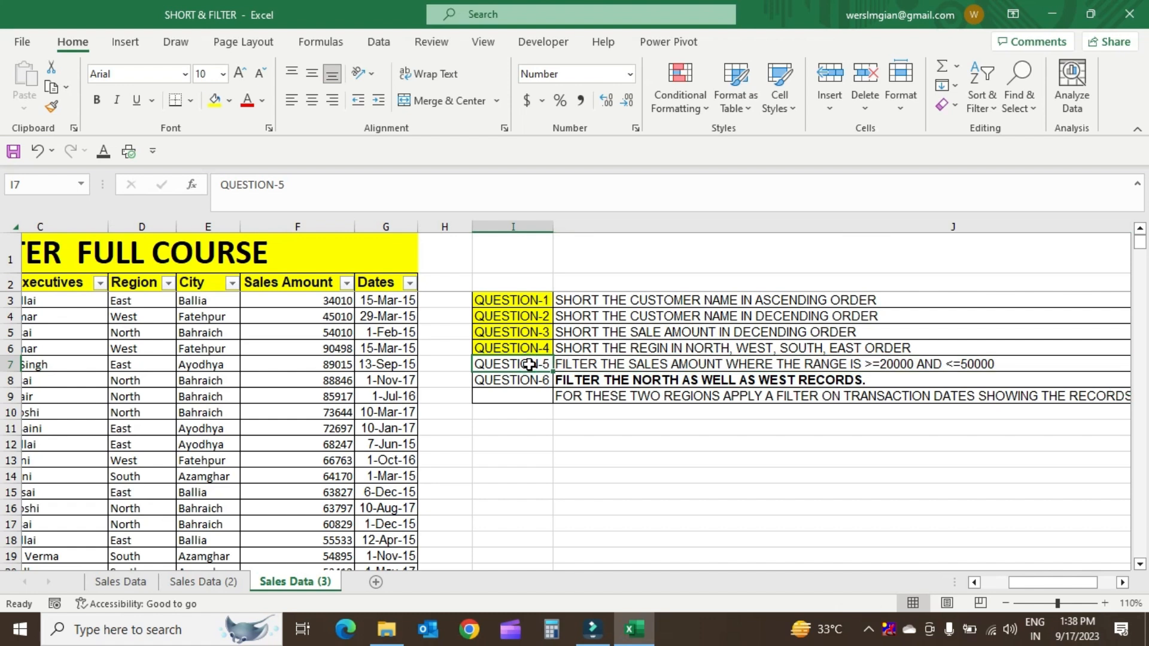
{"action": "left_click", "coordinate": [594, 364], "text": "shift"}
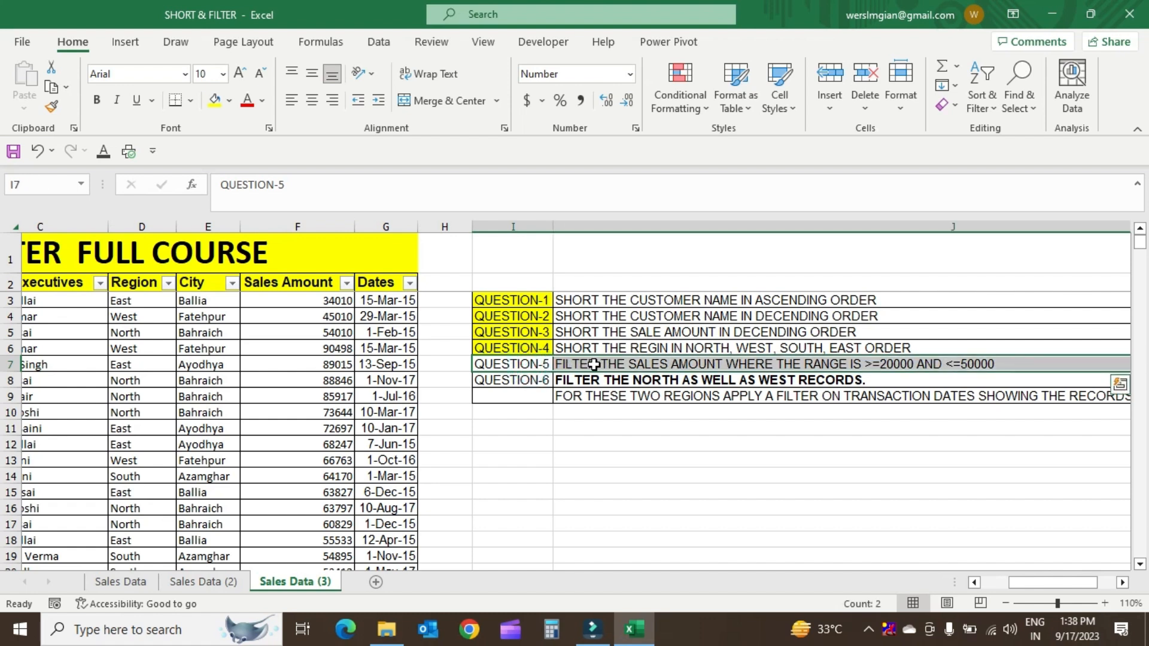
{"action": "left_click", "coordinate": [525, 363]}
{"action": "left_click", "coordinate": [566, 362]}
{"action": "left_click_drag", "start_coordinate": [540, 364], "coordinate": [599, 365]}
{"action": "left_click", "coordinate": [534, 365]}
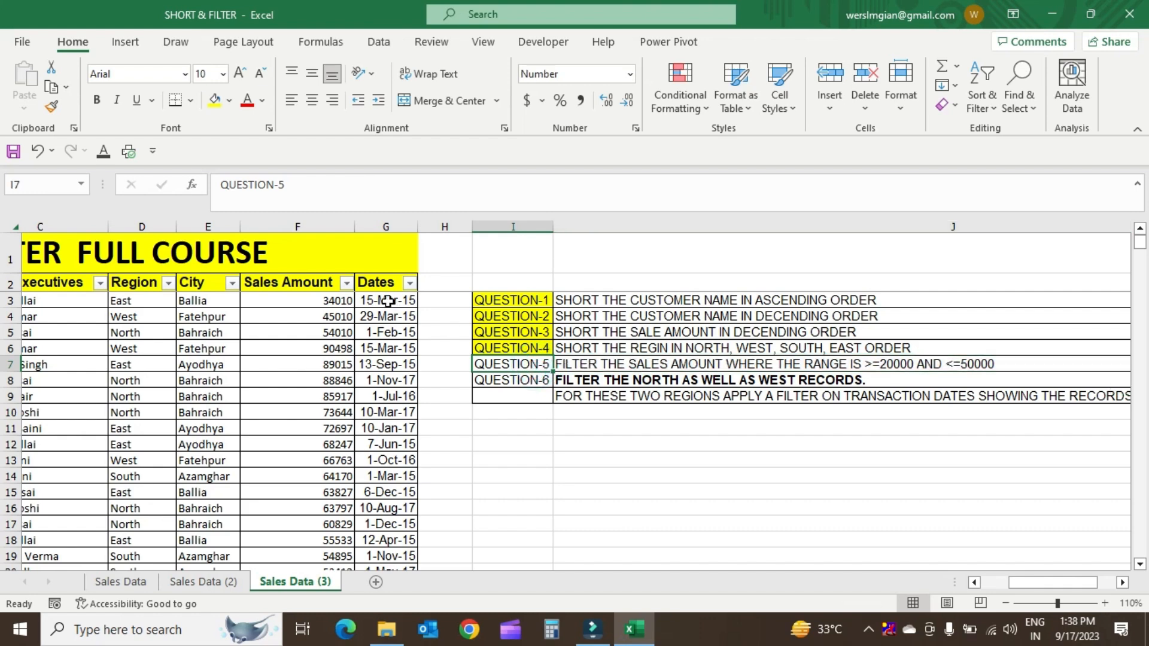
Step: Select the sales table's header row 2, starting from the Products cell, and remove its filter
{"action": "left_click", "coordinate": [381, 284]}
{"action": "key", "text": "Left"}
{"action": "key", "text": "Left"}
{"action": "key", "text": "Left"}
{"action": "key", "text": "Left"}
{"action": "key", "text": "Left"}
{"action": "key", "text": "Left"}
{"action": "key", "text": "Right"}
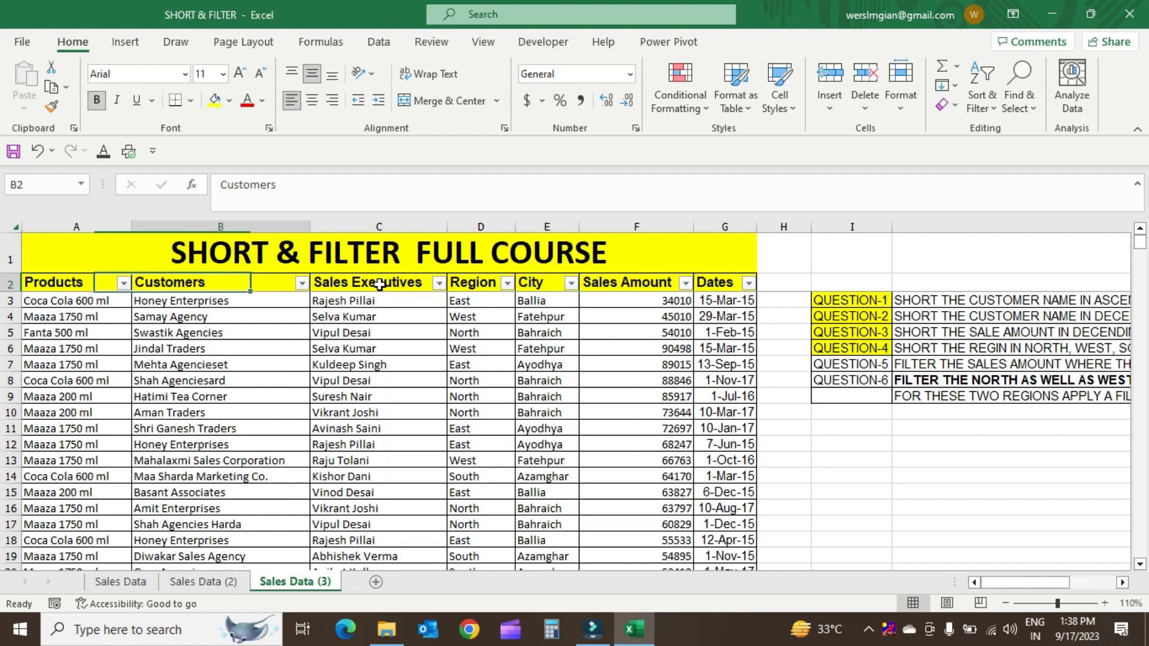
{"action": "key", "text": "Left"}
{"action": "key", "text": "Right"}
{"action": "key", "text": "Left"}
{"action": "key", "text": "Right"}
{"action": "key", "text": "Left"}
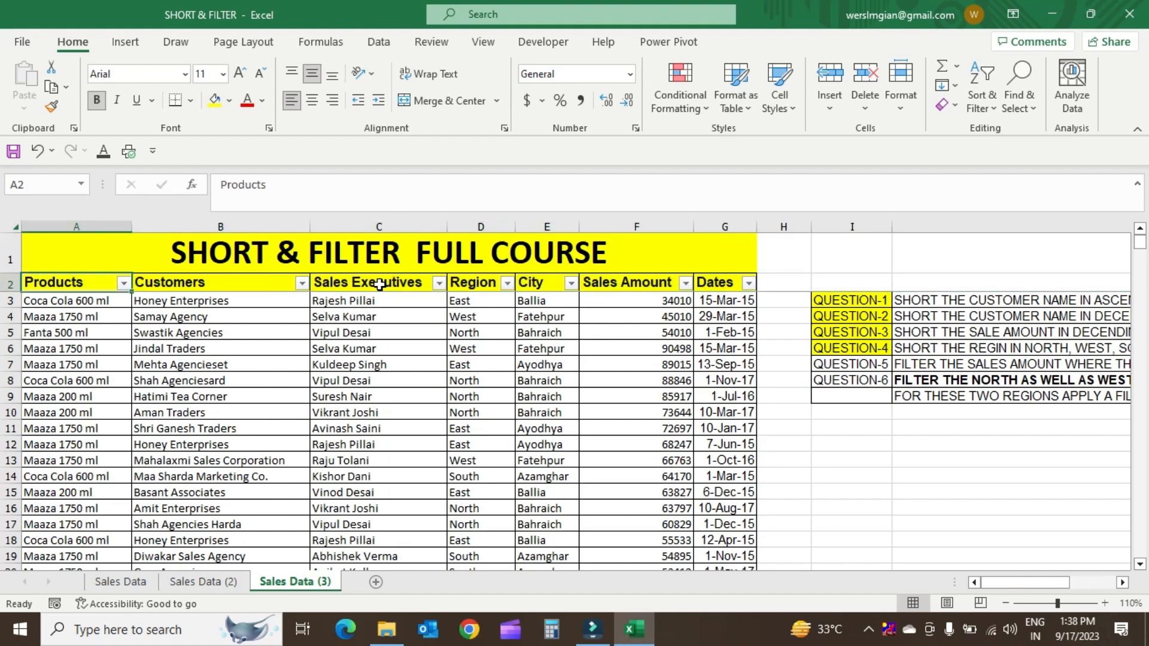
{"action": "key", "text": "shift+space"}
{"action": "key", "text": "ctrl+shift+l"}
Step: Select the entire header row 2 from the Products cell, and clear the selection again
{"action": "key", "text": "Down"}
{"action": "key", "text": "Up"}
{"action": "key", "text": "Down"}
{"action": "key", "text": "Up"}
{"action": "key", "text": "Down"}
{"action": "key", "text": "Up"}
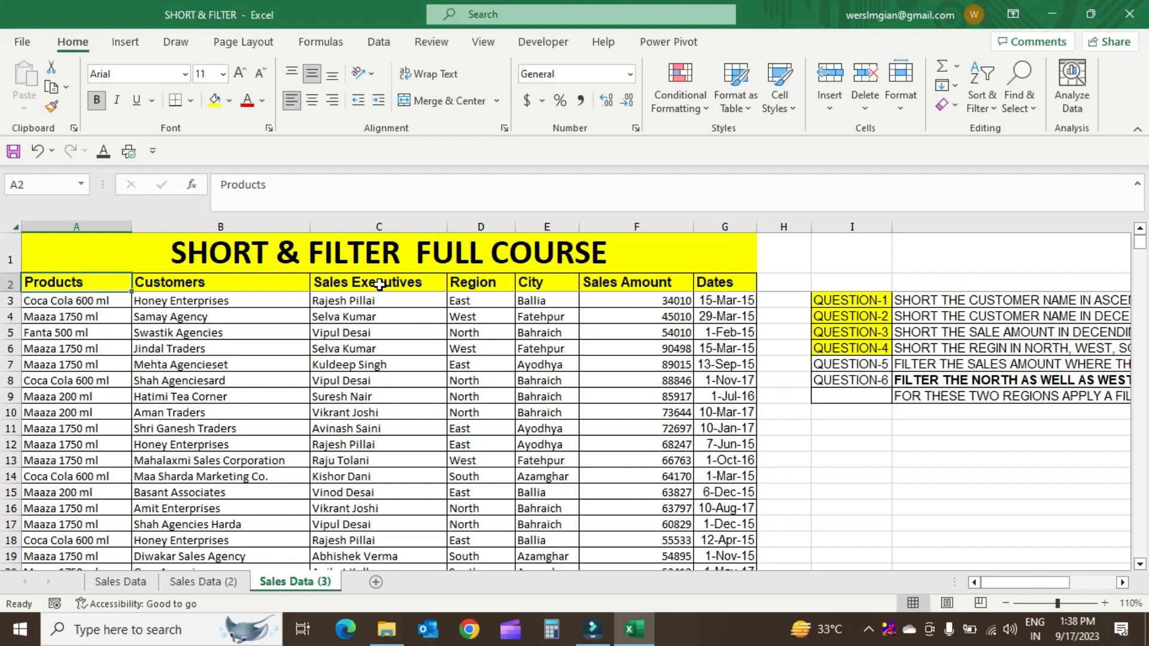
{"action": "key", "text": "shift+space"}
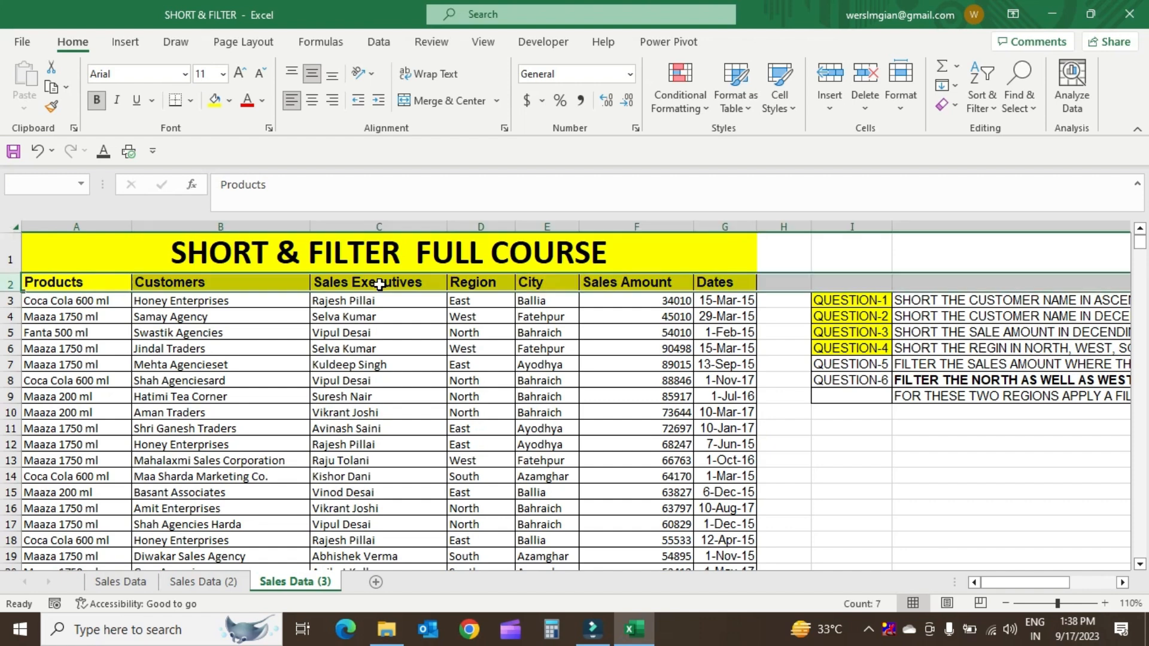
{"action": "key", "text": "Down"}
{"action": "key", "text": "Up"}
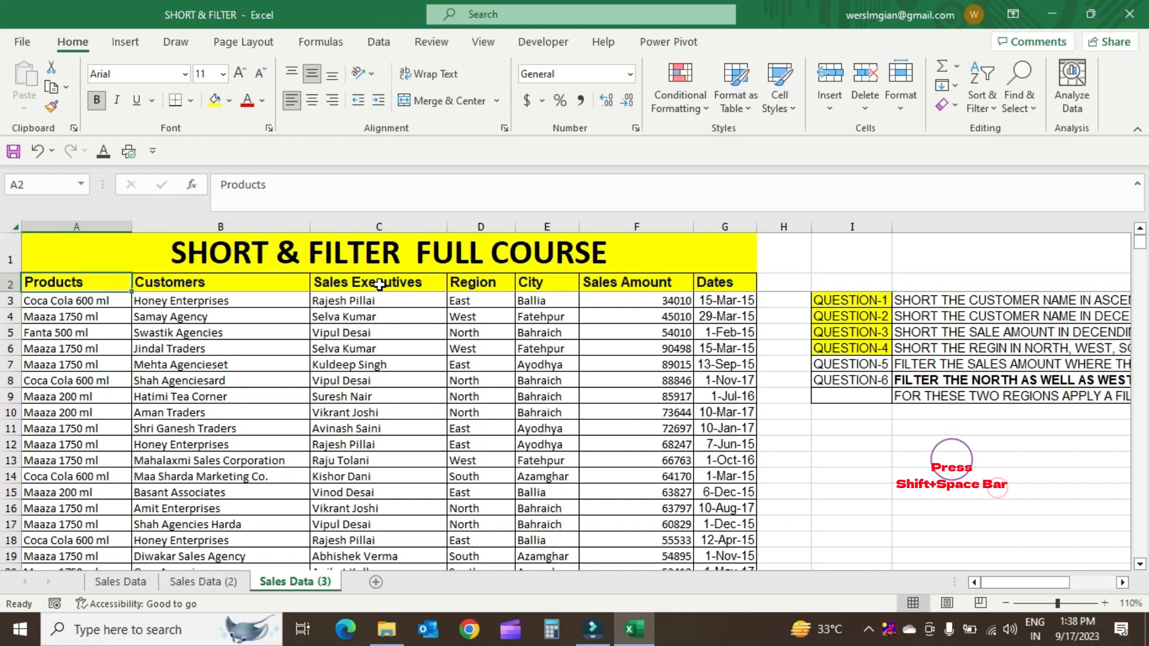
Step: Repeatedly select the entire header row 2, starting from the Products cell each time
{"action": "key", "text": "shift+space"}
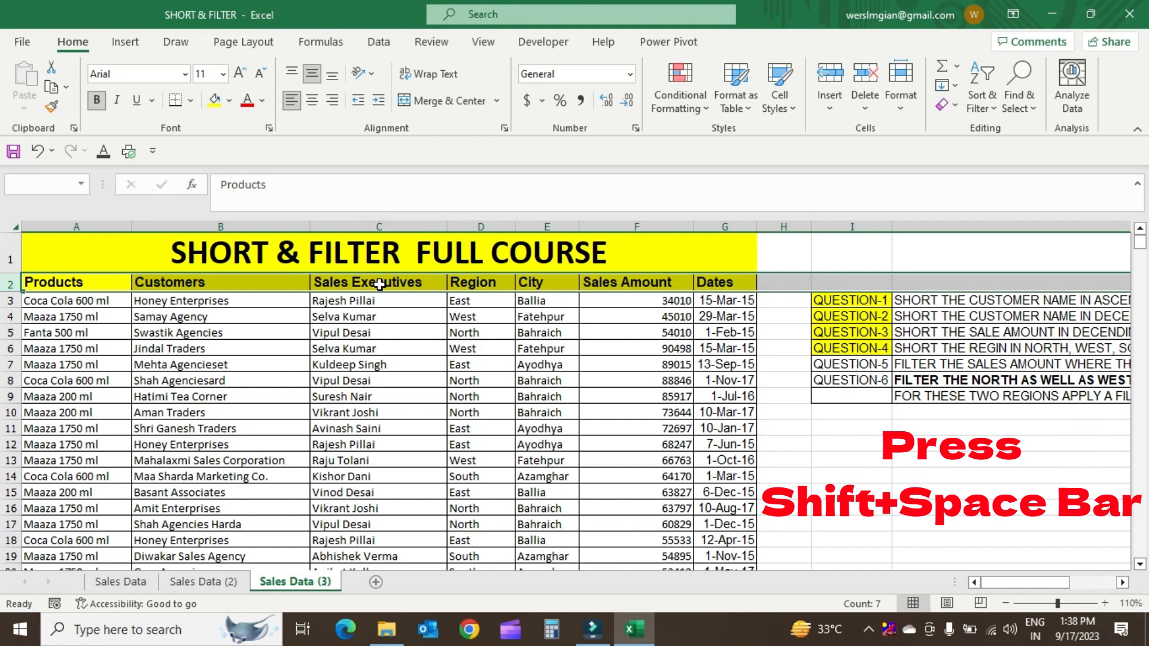
{"action": "key", "text": "Down"}
{"action": "key", "text": "Up"}
{"action": "key", "text": "shift+space"}
{"action": "key", "text": "Down"}
{"action": "key", "text": "Up"}
{"action": "key", "text": "shift+space"}
{"action": "key", "text": "Right"}
{"action": "key", "text": "Left"}
{"action": "key", "text": "shift+space"}
{"action": "key", "text": "Right"}
{"action": "key", "text": "Left"}
{"action": "key", "text": "shift+space"}
Step: Select only the table's header cells A2 to G2, then shrink and extend the selection back to Dates
{"action": "key", "text": "shift+Right"}
{"action": "key", "text": "shift+Right"}
{"action": "key", "text": "shift+Right"}
{"action": "key", "text": "shift+Right"}
{"action": "key", "text": "shift+Right"}
{"action": "key", "text": "shift+Right"}
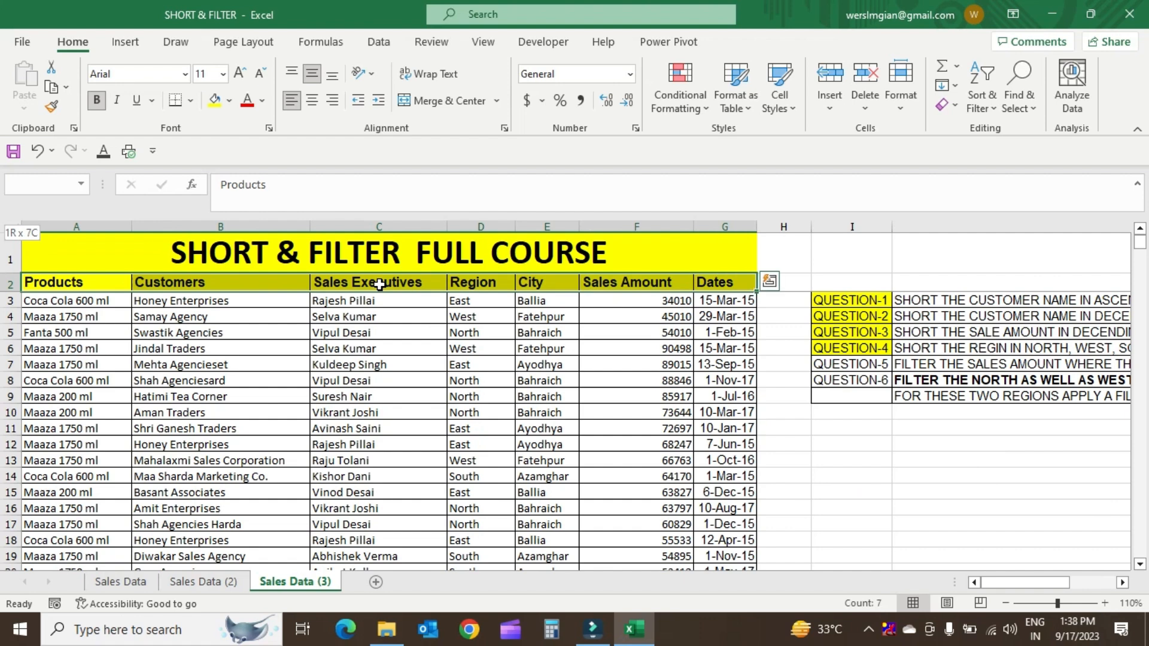
{"action": "key", "text": "shift+Left"}
{"action": "key", "text": "shift+Left"}
{"action": "key", "text": "shift+Left"}
{"action": "key", "text": "shift+Right"}
{"action": "key", "text": "shift+Right"}
{"action": "key", "text": "shift+Right"}
Step: Reselect the header cells from Products through Dates and apply a filter to them
{"action": "key", "text": "Left"}
{"action": "key", "text": "shift+Right"}
{"action": "key", "text": "shift+Right"}
{"action": "key", "text": "shift+Right"}
{"action": "key", "text": "shift+Right"}
{"action": "key", "text": "shift+Right"}
{"action": "key", "text": "shift+Right"}
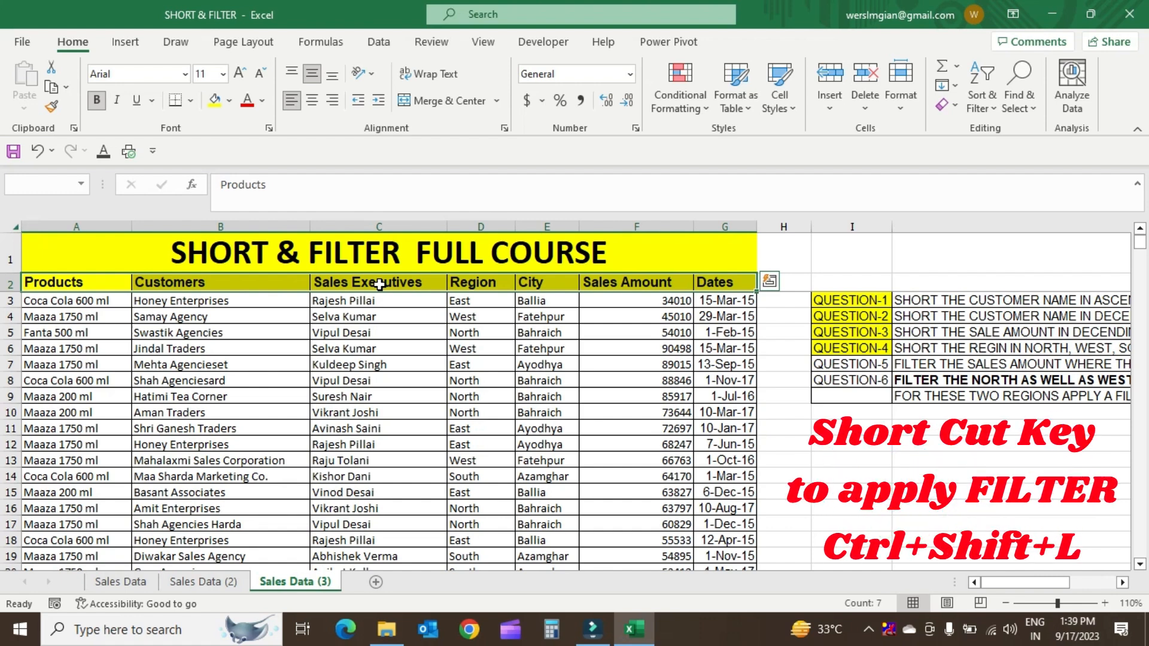
{"action": "key", "text": "ctrl+shift+l"}
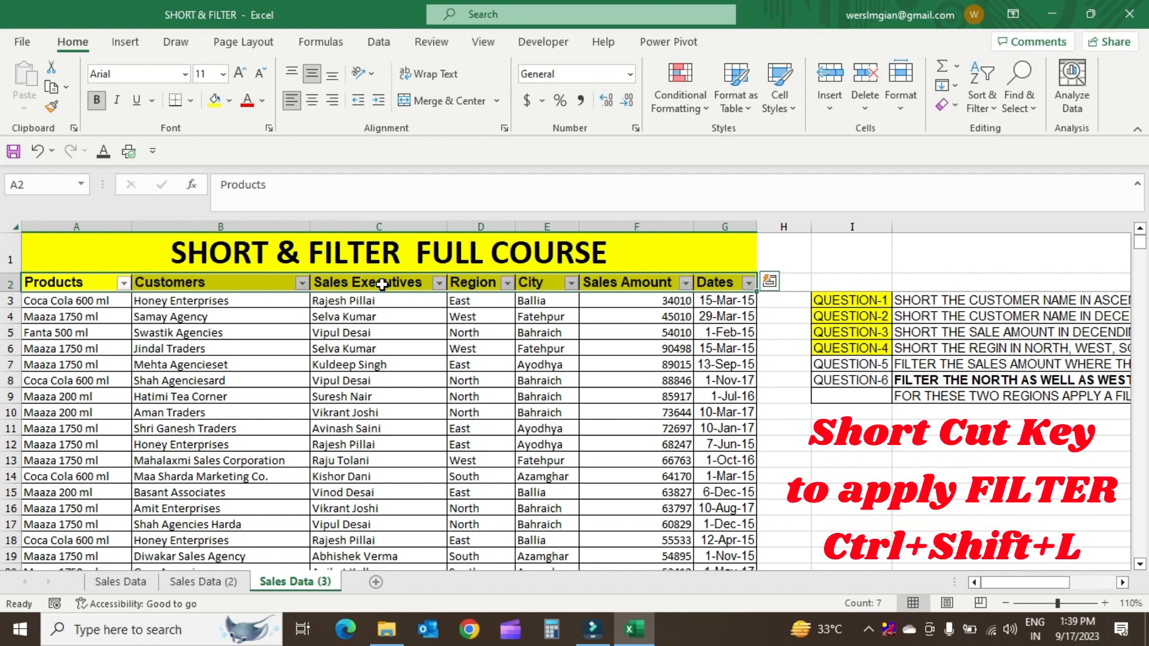
Step: Undo the filter on the header cells and reduce the selection back to the Products cell
{"action": "key", "text": "shift+Left"}
{"action": "key", "text": "shift+Left"}
{"action": "key", "text": "shift+Left"}
{"action": "key", "text": "shift+Left"}
{"action": "key", "text": "shift+Left"}
{"action": "key", "text": "shift+Left"}
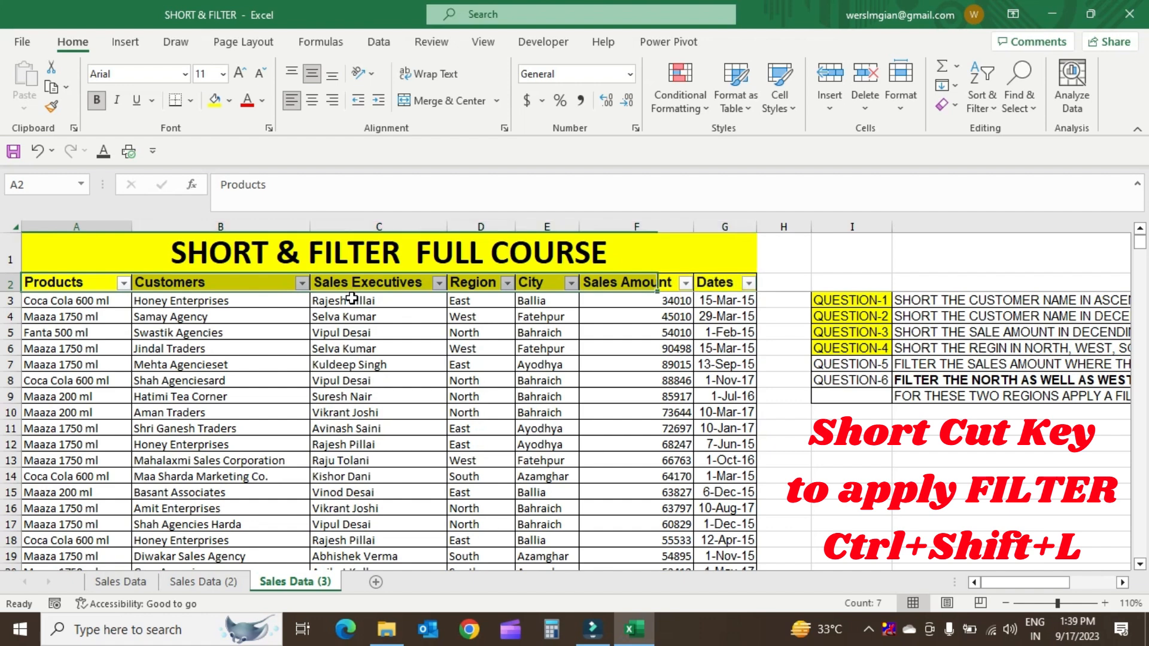
{"action": "key", "text": "ctrl+z"}
{"action": "key", "text": "shift+Left"}
{"action": "key", "text": "shift+Left"}
{"action": "key", "text": "shift+Left"}
{"action": "key", "text": "shift+Left"}
{"action": "key", "text": "shift+Left"}
{"action": "key", "text": "shift+Left"}
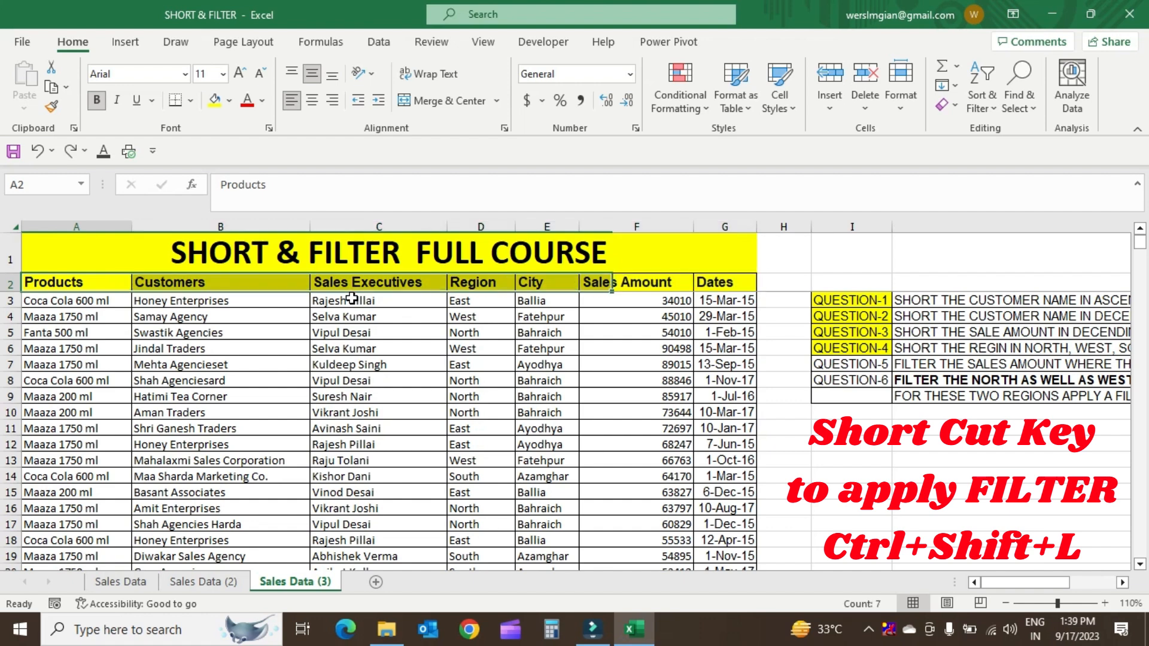
Step: Extend the selection from Products to the Dates header and apply the filter again
{"action": "key", "text": "shift+Right"}
{"action": "key", "text": "shift+Right"}
{"action": "key", "text": "shift+Right"}
{"action": "key", "text": "shift+Right"}
{"action": "key", "text": "shift+Right"}
{"action": "key", "text": "shift+Right"}
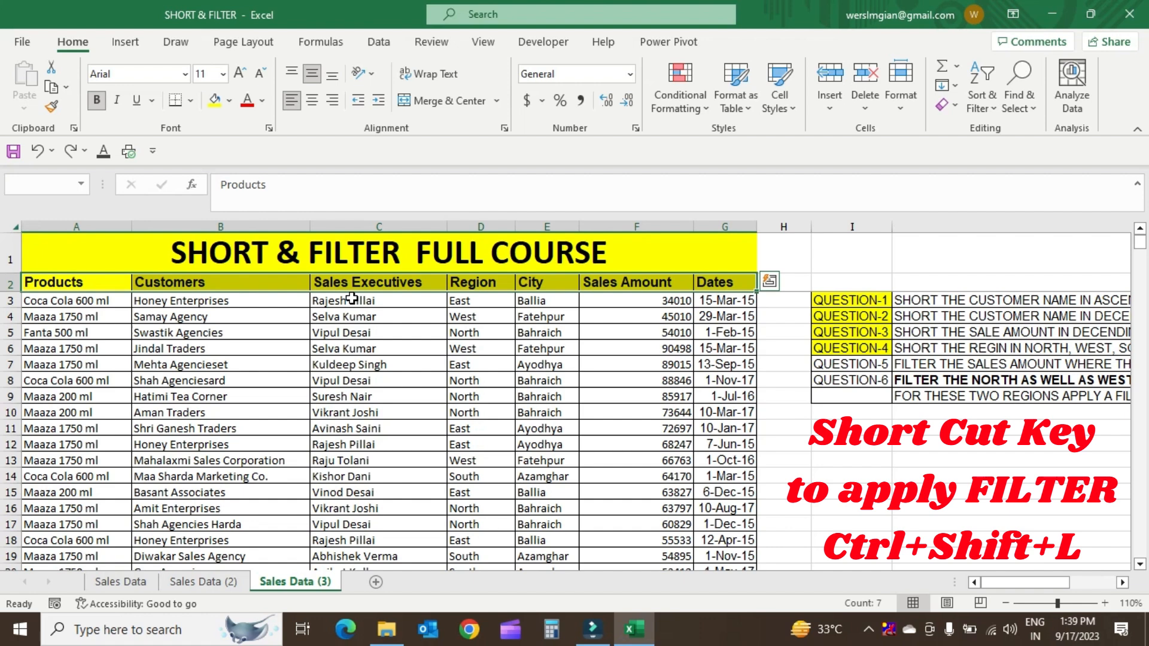
{"action": "key", "text": "ctrl+shift+l"}
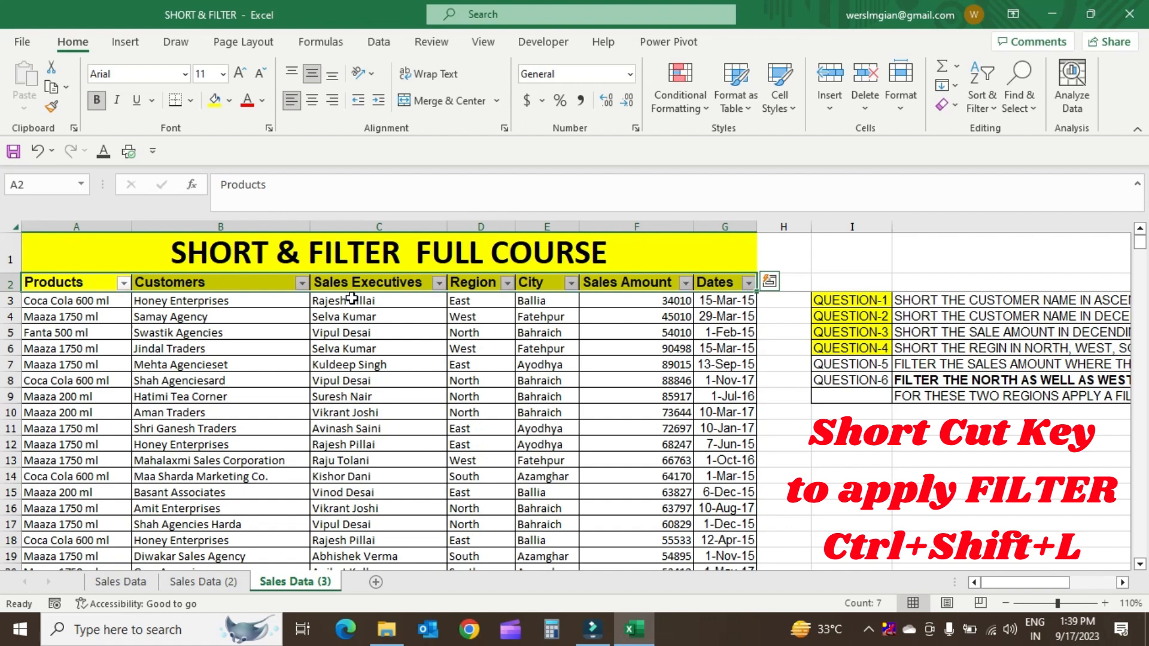
Step: Undo the reapplied header filter and shrink the header selection toward the Products cell
{"action": "key", "text": "Down"}
{"action": "key", "text": "Up"}
{"action": "key", "text": "ctrl+z"}
{"action": "key", "text": "shift+Left"}
{"action": "key", "text": "shift+Left"}
{"action": "key", "text": "shift+Left"}
{"action": "key", "text": "shift+Left"}
{"action": "key", "text": "shift+Left"}
{"action": "key", "text": "shift+Left"}
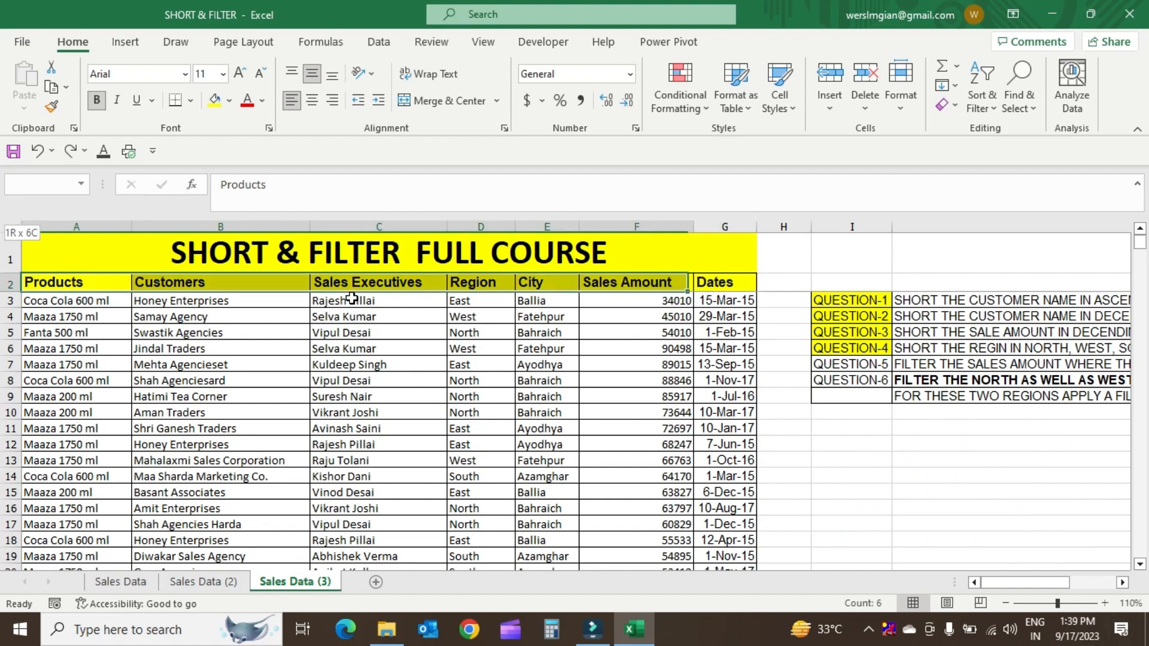
Step: Select header cells A2 to G2, turn on the filter for them, and make the Dates header cell active
{"action": "key", "text": "shift+Right"}
{"action": "key", "text": "shift+Right"}
{"action": "key", "text": "shift+Right"}
{"action": "key", "text": "shift+Right"}
{"action": "key", "text": "shift+Right"}
{"action": "key", "text": "shift+Right"}
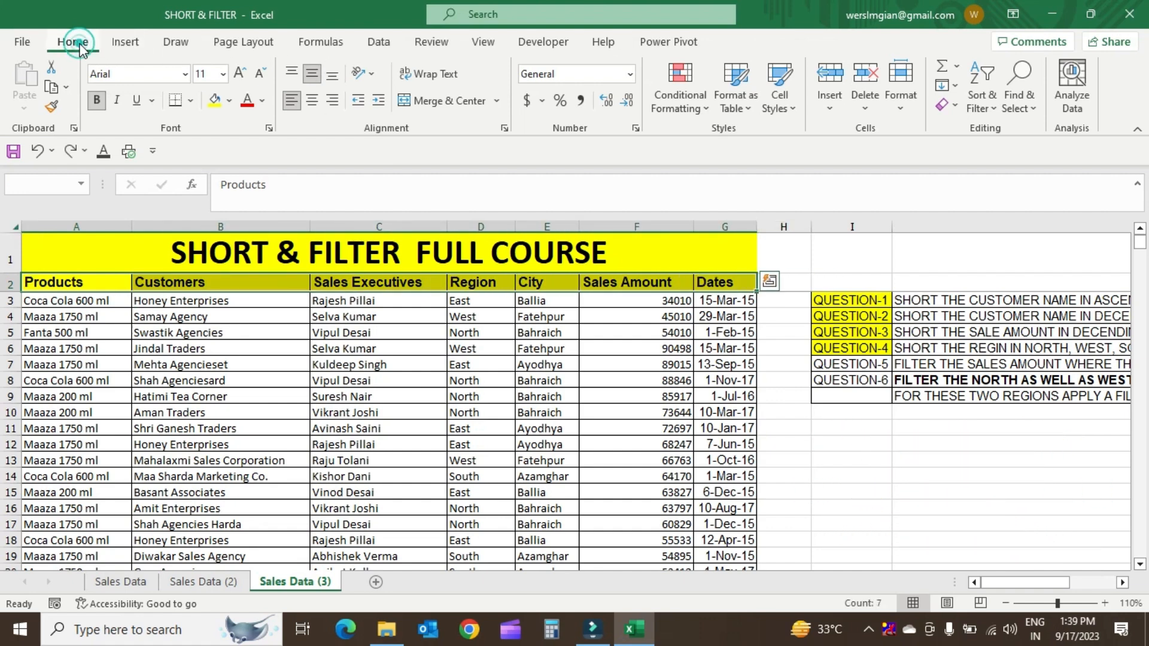
{"action": "left_click", "coordinate": [992, 114]}
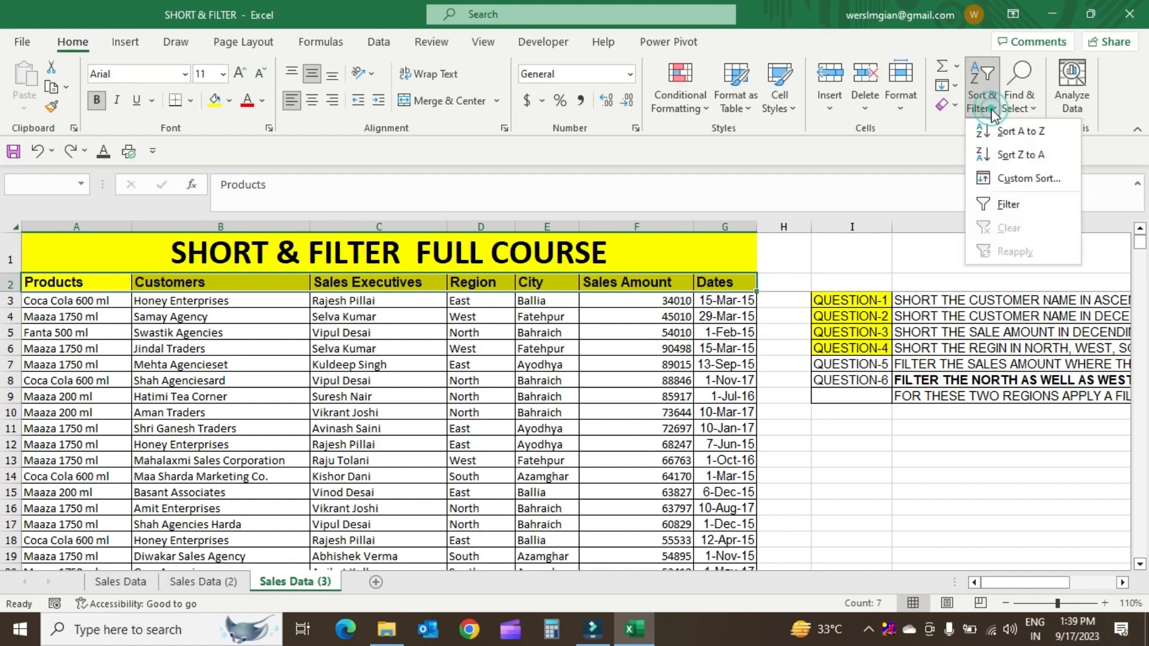
{"action": "left_click", "coordinate": [1017, 207]}
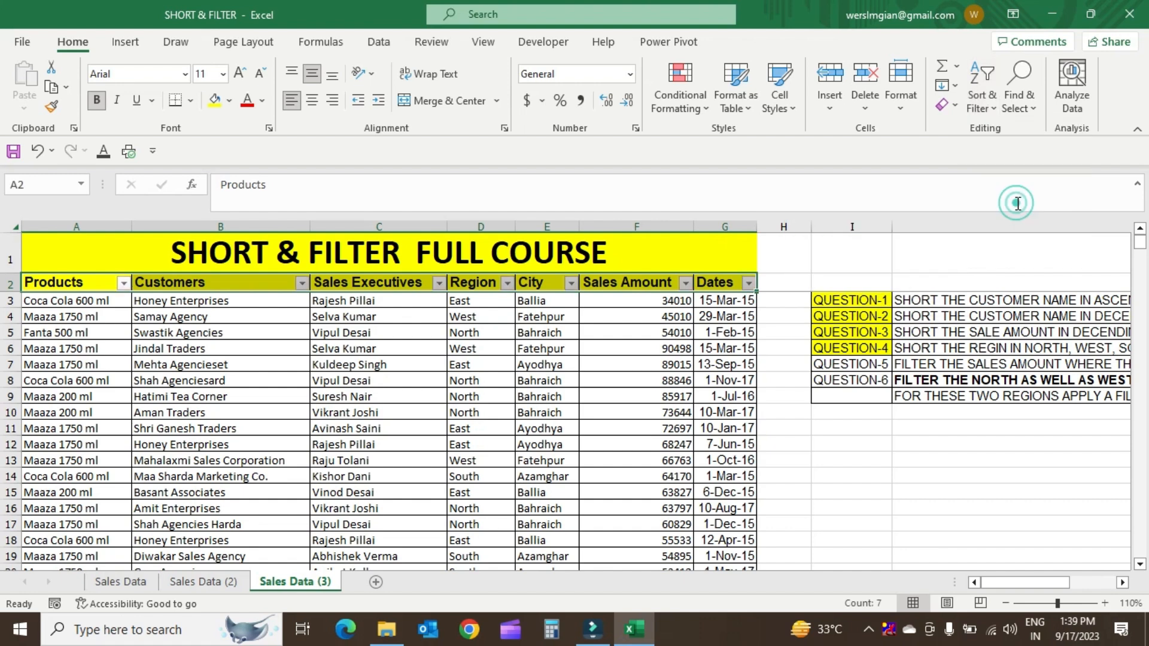
{"action": "left_click", "coordinate": [715, 285]}
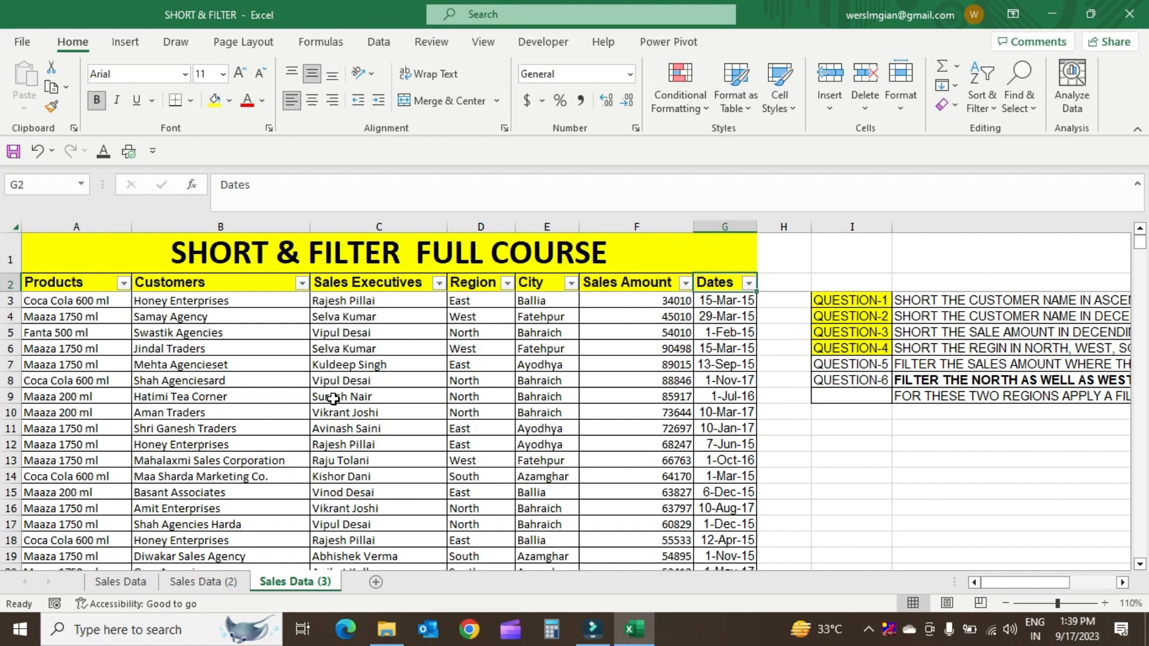
Step: Examine the Products column from its header down to the end of the table's data
{"action": "left_click", "coordinate": [103, 476]}
{"action": "key", "text": "ctrl+Up"}
{"action": "key", "text": "Down"}
{"action": "key", "text": "Down"}
{"action": "key", "text": "ctrl+Down"}
{"action": "key", "text": "ctrl+Up"}
{"action": "key", "text": "Down"}
{"action": "key", "text": "Down"}
{"action": "key", "text": "ctrl+Down"}
{"action": "key", "text": "ctrl+Up"}
{"action": "key", "text": "Down"}
{"action": "key", "text": "Down"}
{"action": "key", "text": "Down"}
{"action": "key", "text": "Down"}
{"action": "key", "text": "Down"}
{"action": "key", "text": "Down"}
{"action": "key", "text": "Down"}
{"action": "key", "text": "Down"}
{"action": "key", "text": "Down"}
{"action": "key", "text": "Down"}
{"action": "key", "text": "Down"}
{"action": "key", "text": "Down"}
{"action": "key", "text": "Down"}
{"action": "key", "text": "Down"}
{"action": "key", "text": "Down"}
{"action": "key", "text": "Down"}
Step: Select rows 13 to 19 in full and insert seven blank rows above the Mahalaxmi Sales Corporation record
{"action": "key", "text": "Up"}
{"action": "key", "text": "Down"}
{"action": "key", "text": "Down"}
{"action": "key", "text": "Up"}
{"action": "key", "text": "Up"}
{"action": "key", "text": "Up"}
{"action": "key", "text": "Up"}
{"action": "key", "text": "Up"}
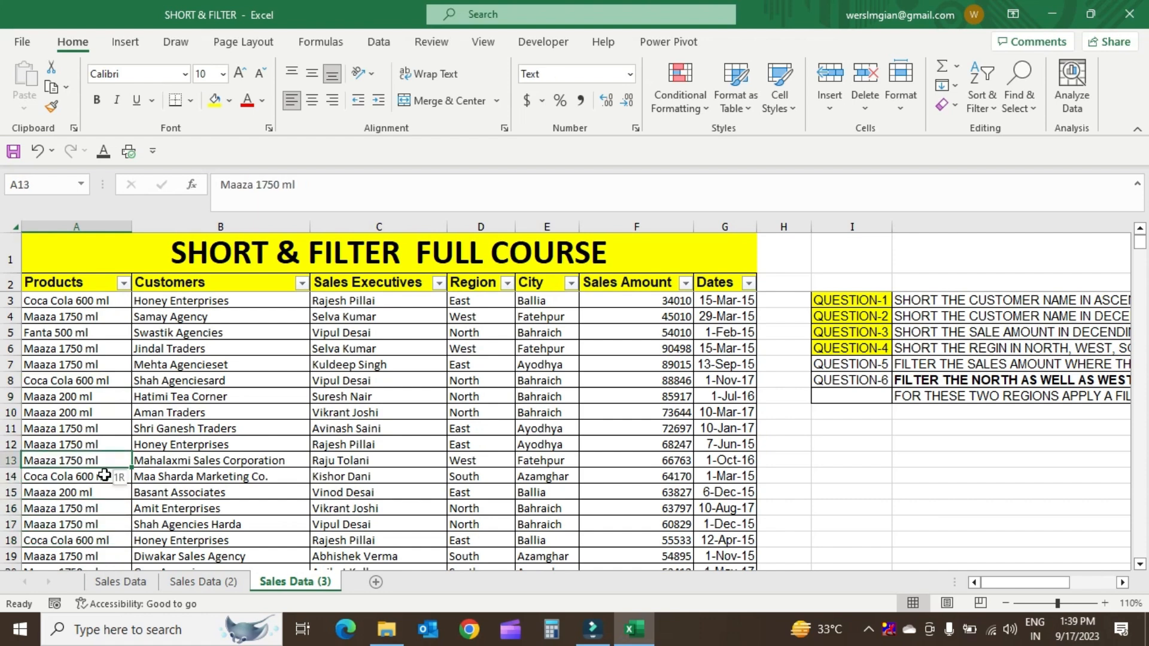
{"action": "key", "text": "shift+space"}
{"action": "key", "text": "shift+Down"}
{"action": "key", "text": "shift+Down"}
{"action": "key", "text": "shift+Down"}
{"action": "key", "text": "shift+Down"}
{"action": "key", "text": "shift+Down"}
{"action": "key", "text": "shift+Down"}
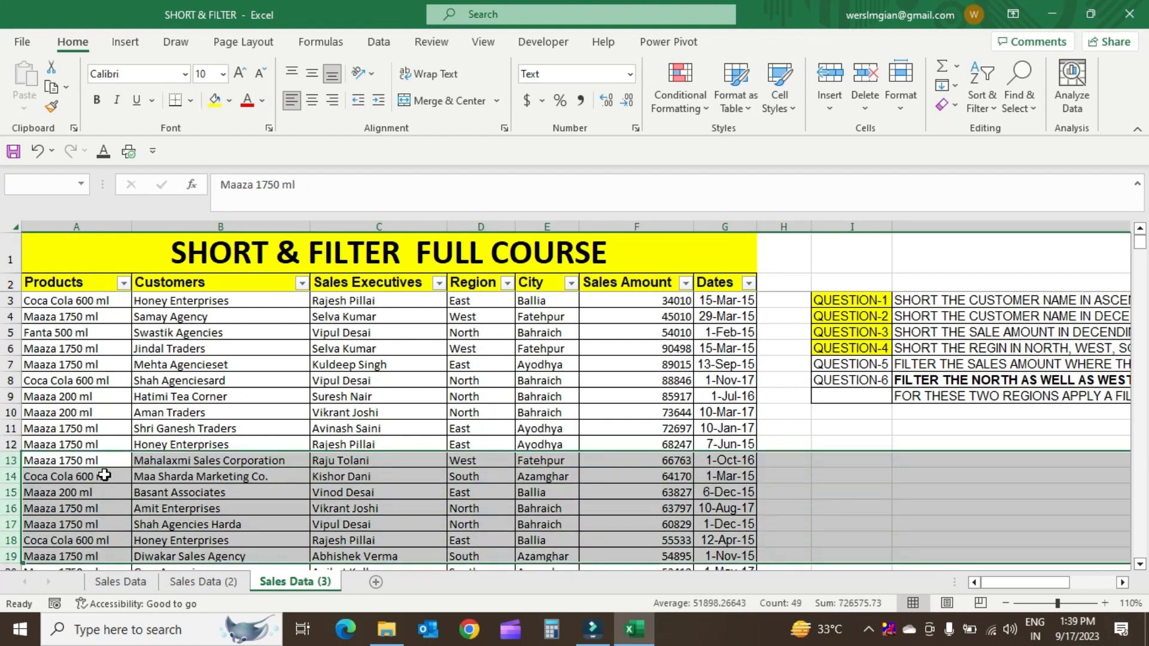
{"action": "key", "text": "ctrl+shift+plus"}
Step: Examine the blank rows 13 to 19 down the Products column and across the table's other columns
{"action": "key", "text": "Down"}
{"action": "key", "text": "Down"}
{"action": "key", "text": "Down"}
{"action": "key", "text": "Down"}
{"action": "key", "text": "Down"}
{"action": "key", "text": "Down"}
{"action": "key", "text": "Down"}
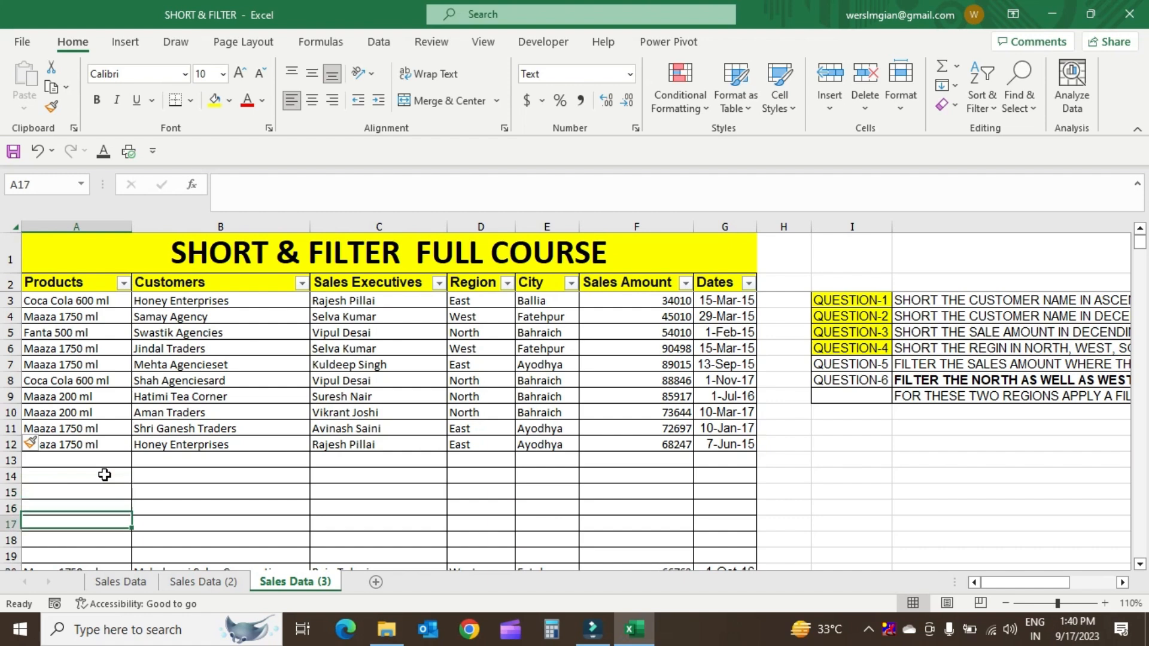
{"action": "key", "text": "Up"}
{"action": "key", "text": "Up"}
{"action": "key", "text": "Up"}
{"action": "key", "text": "Up"}
{"action": "key", "text": "Up"}
{"action": "key", "text": "Up"}
{"action": "key", "text": "Up"}
{"action": "key", "text": "Right"}
{"action": "key", "text": "Right"}
{"action": "key", "text": "Right"}
{"action": "key", "text": "Right"}
{"action": "key", "text": "Right"}
{"action": "key", "text": "Right"}
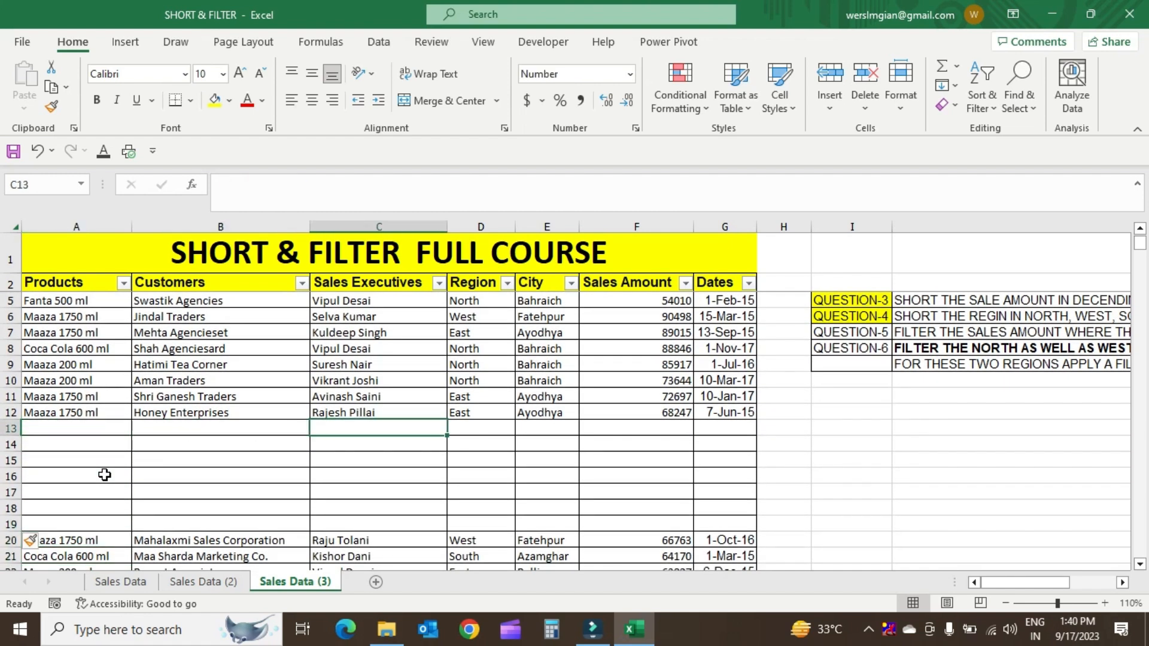
{"action": "key", "text": "Left"}
{"action": "key", "text": "Left"}
{"action": "key", "text": "Left"}
{"action": "key", "text": "Left"}
{"action": "key", "text": "Left"}
{"action": "key", "text": "Left"}
Step: Return to the Products header cell, select the entire header row 2, and remove its filter
{"action": "key", "text": "Up"}
{"action": "key", "text": "Up"}
{"action": "key", "text": "Up"}
{"action": "key", "text": "Up"}
{"action": "key", "text": "Up"}
{"action": "key", "text": "Up"}
{"action": "key", "text": "Up"}
{"action": "key", "text": "Up"}
{"action": "key", "text": "Up"}
{"action": "key", "text": "Up"}
{"action": "key", "text": "Up"}
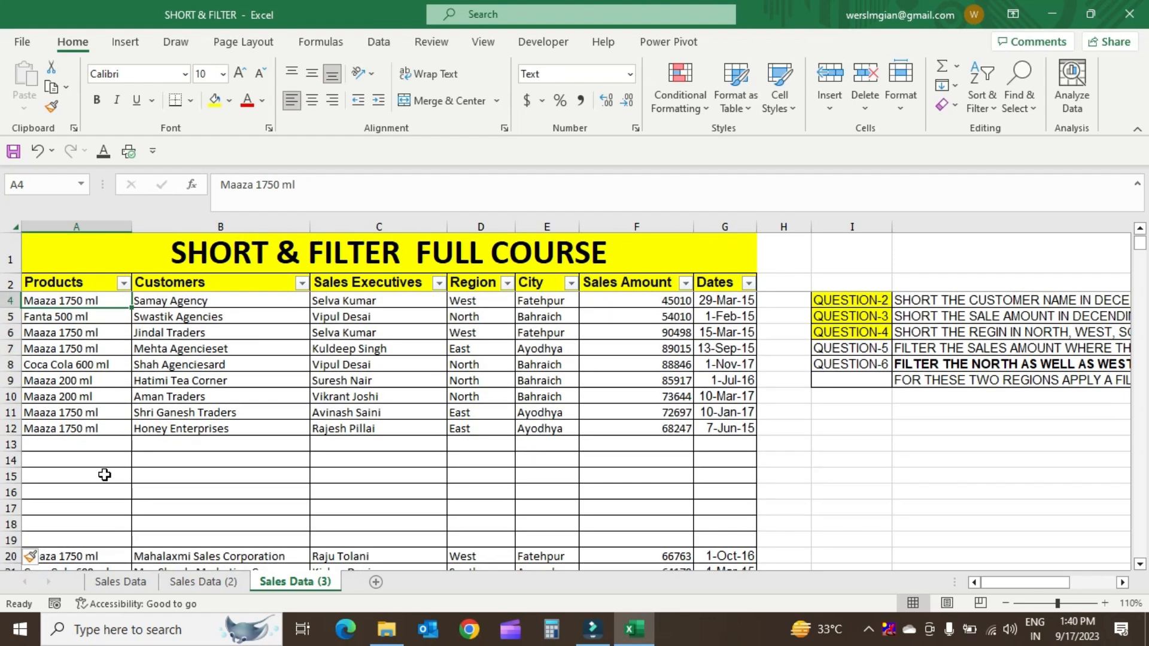
{"action": "key", "text": "Down"}
{"action": "key", "text": "shift+space"}
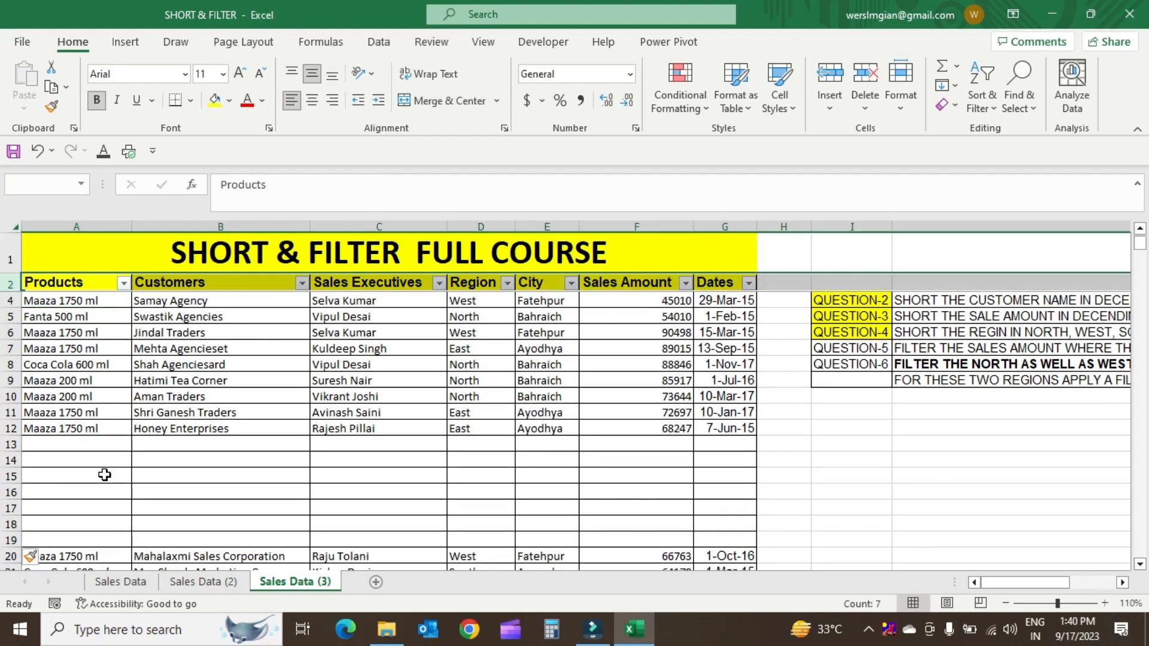
{"action": "key", "text": "ctrl+shift+l"}
Step: Select the header cells of row 2 from Products to Dates and apply a filter to them
{"action": "key", "text": "Left"}
{"action": "key", "text": "shift+Right"}
{"action": "key", "text": "shift+Right"}
{"action": "key", "text": "shift+Right"}
{"action": "key", "text": "shift+Right"}
{"action": "key", "text": "shift+Right"}
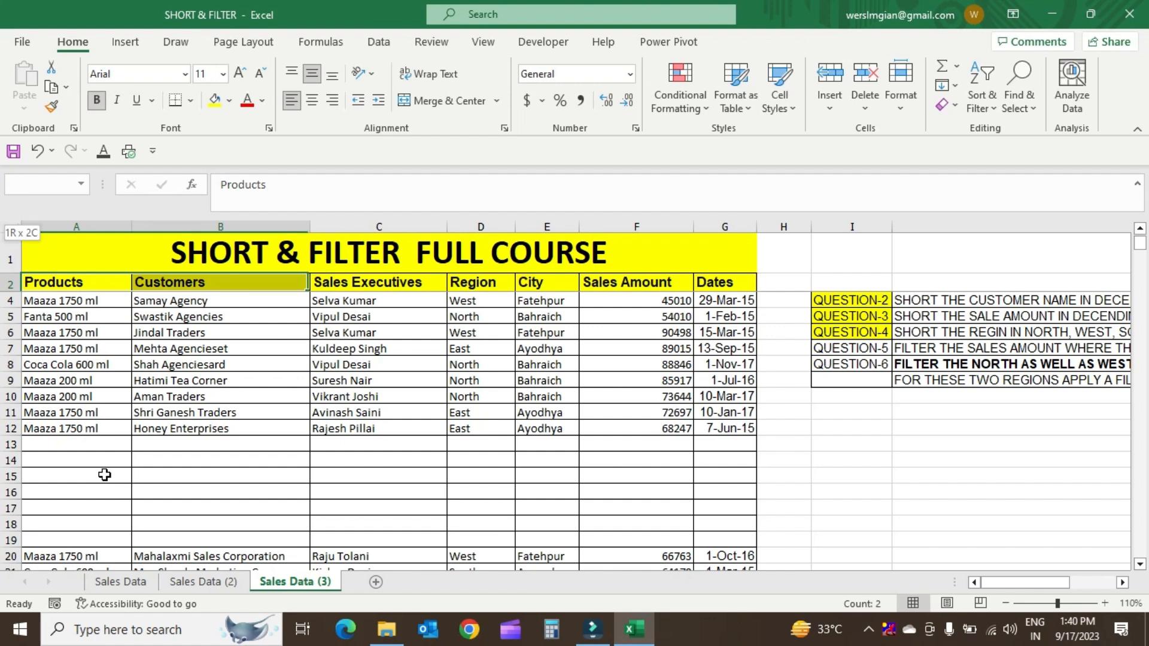
{"action": "key", "text": "shift+Right"}
{"action": "key", "text": "ctrl+shift+l"}
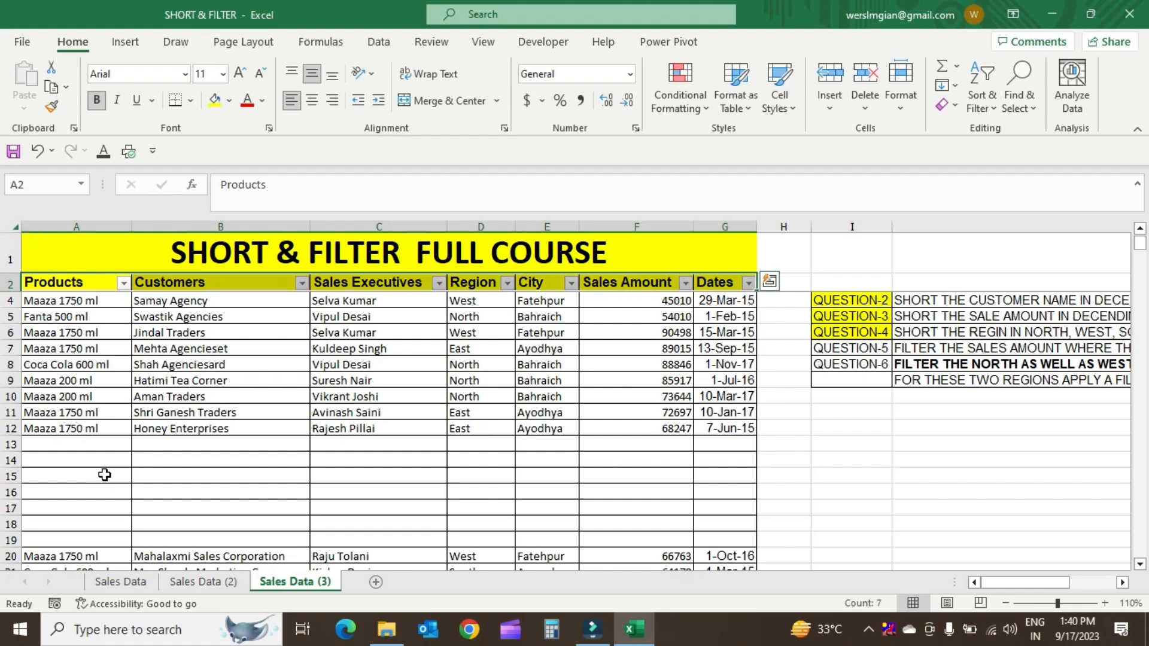
Step: Return to the Products header cell and check the product values offered in its filter list
{"action": "key", "text": "Down"}
{"action": "key", "text": "Up"}
{"action": "key", "text": "Down"}
{"action": "key", "text": "Up"}
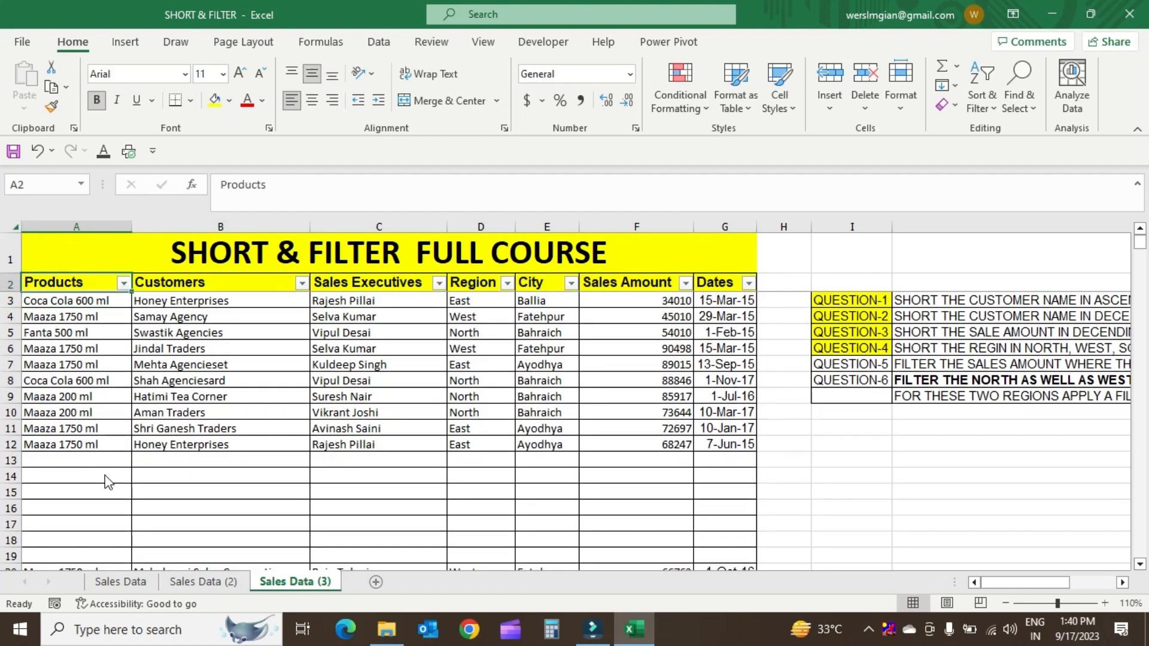
{"action": "key", "text": "alt+Down"}
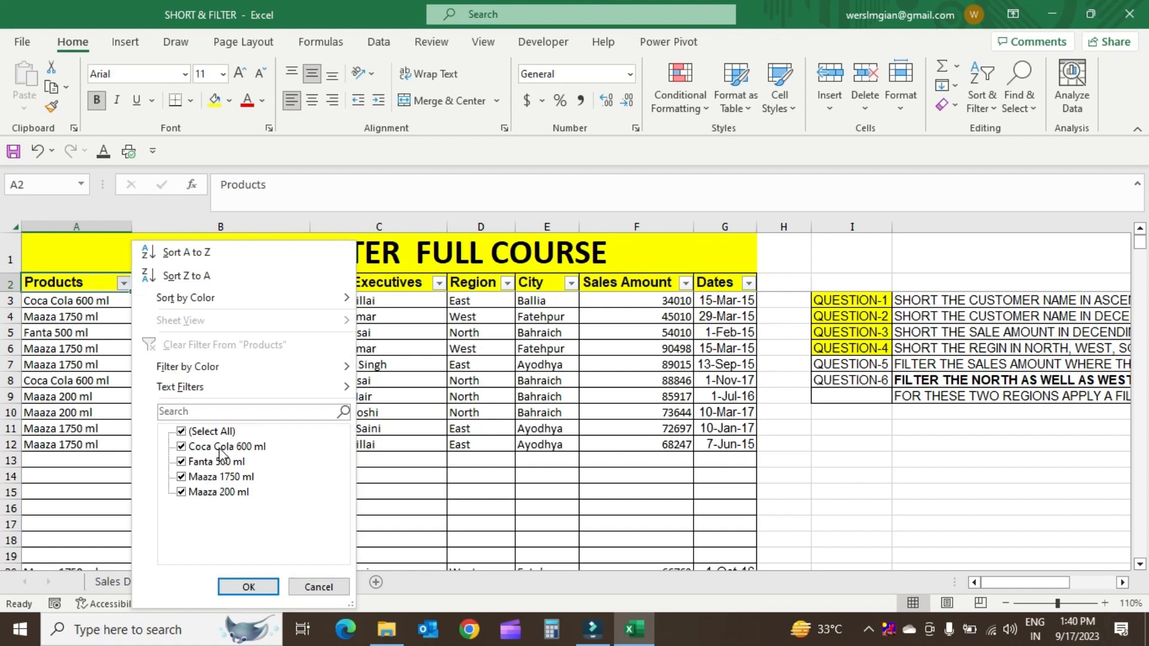
{"action": "left_click", "coordinate": [108, 317]}
Step: Fill the Products cells A3 to A12, above the blank rows, with green
{"action": "left_click_drag", "start_coordinate": [92, 306], "coordinate": [81, 442]}
{"action": "left_click", "coordinate": [229, 100]}
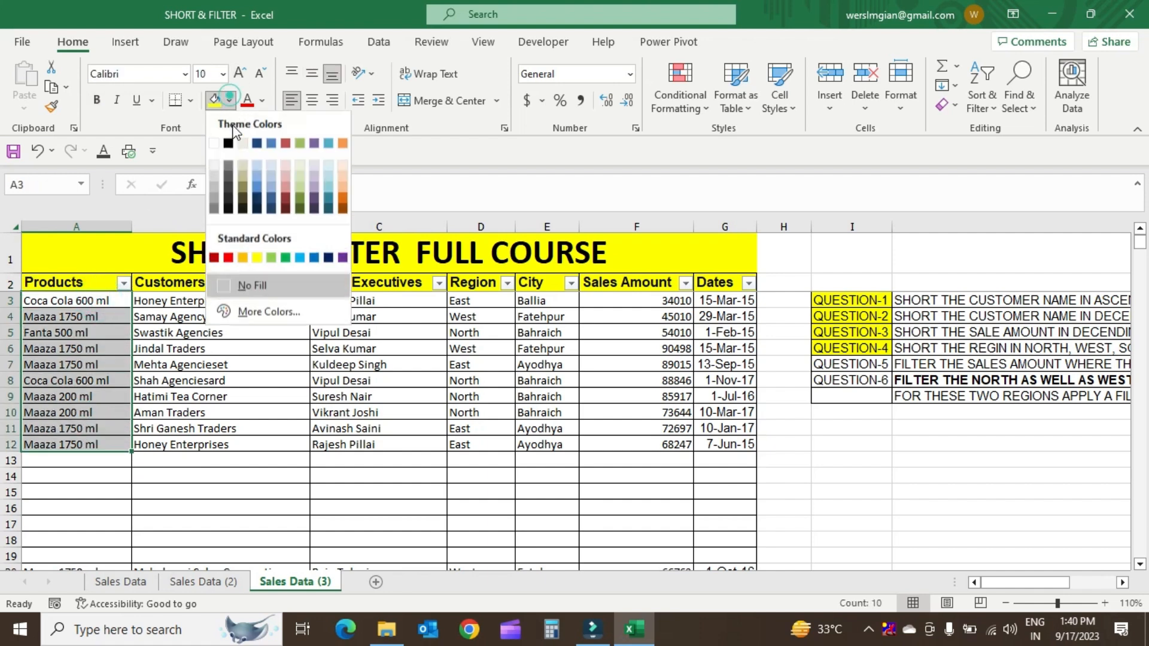
{"action": "left_click", "coordinate": [286, 256]}
{"action": "left_click", "coordinate": [50, 384]}
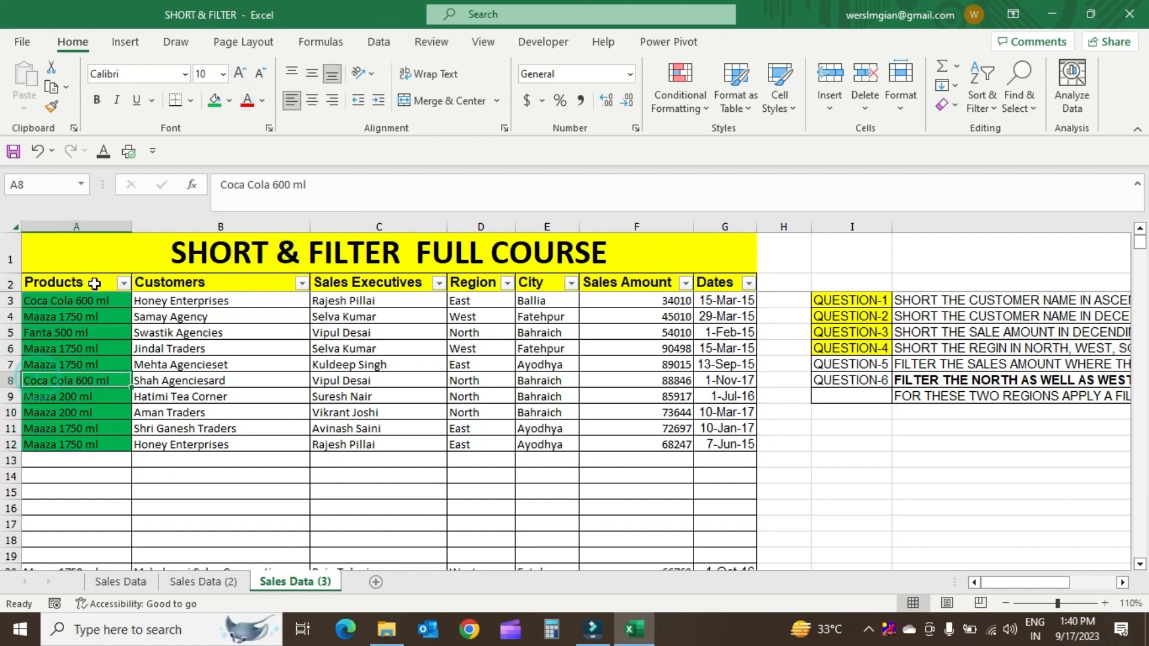
Step: Compare the Products filter list with the product entries below the blank rows
{"action": "left_click", "coordinate": [124, 283]}
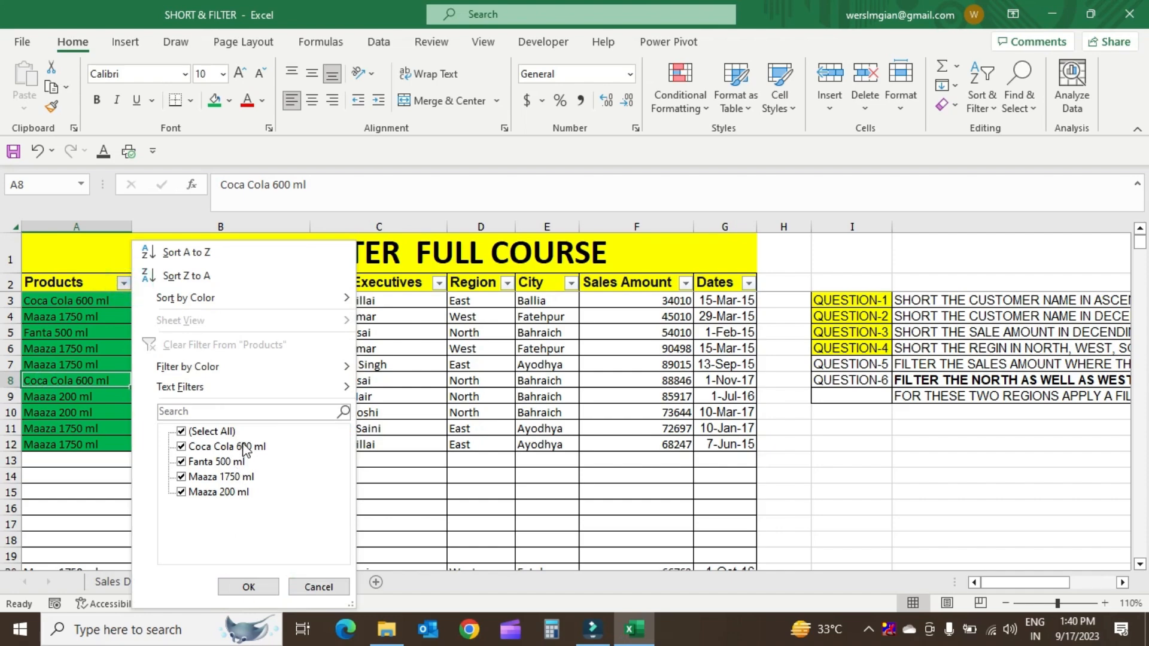
{"action": "left_click", "coordinate": [95, 480]}
{"action": "scroll", "coordinate": [91, 442], "scroll_direction": "down", "scroll_amount": 4}
{"action": "left_click_drag", "start_coordinate": [92, 389], "coordinate": [77, 573]}
{"action": "scroll", "coordinate": [110, 454], "scroll_direction": "up", "scroll_amount": 5}
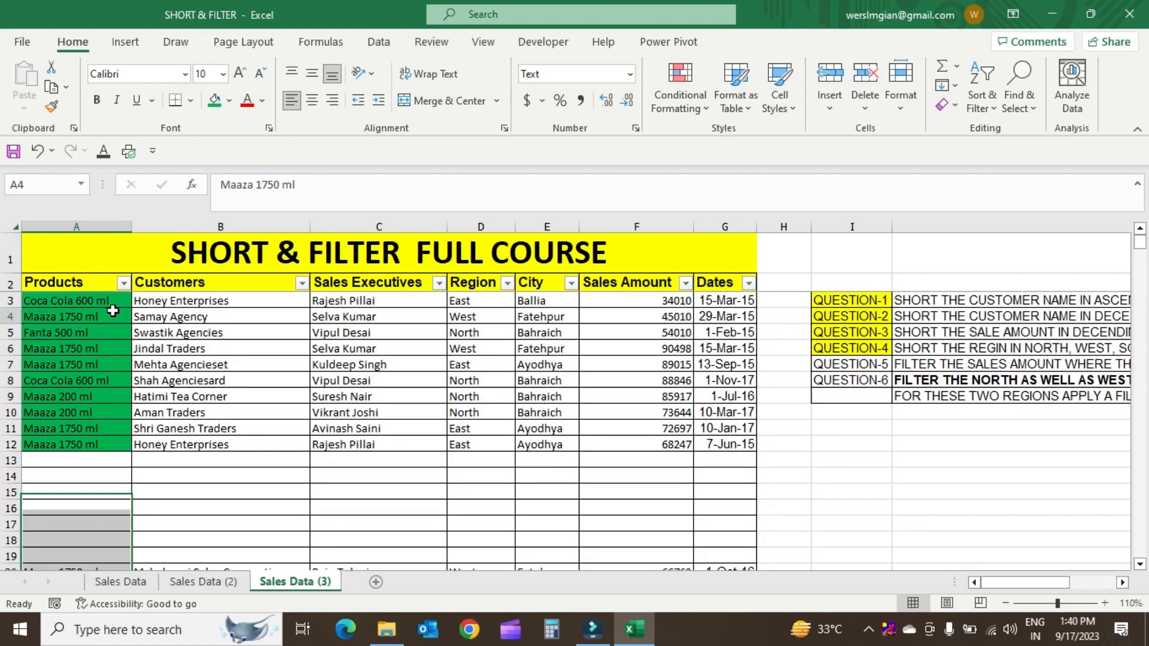
Step: Highlight the block of records above the blank rows, rows 3 to 12 from Products to Dates
{"action": "left_click_drag", "start_coordinate": [107, 283], "coordinate": [720, 444]}
{"action": "left_click", "coordinate": [721, 285]}
{"action": "left_click_drag", "start_coordinate": [72, 283], "coordinate": [95, 443]}
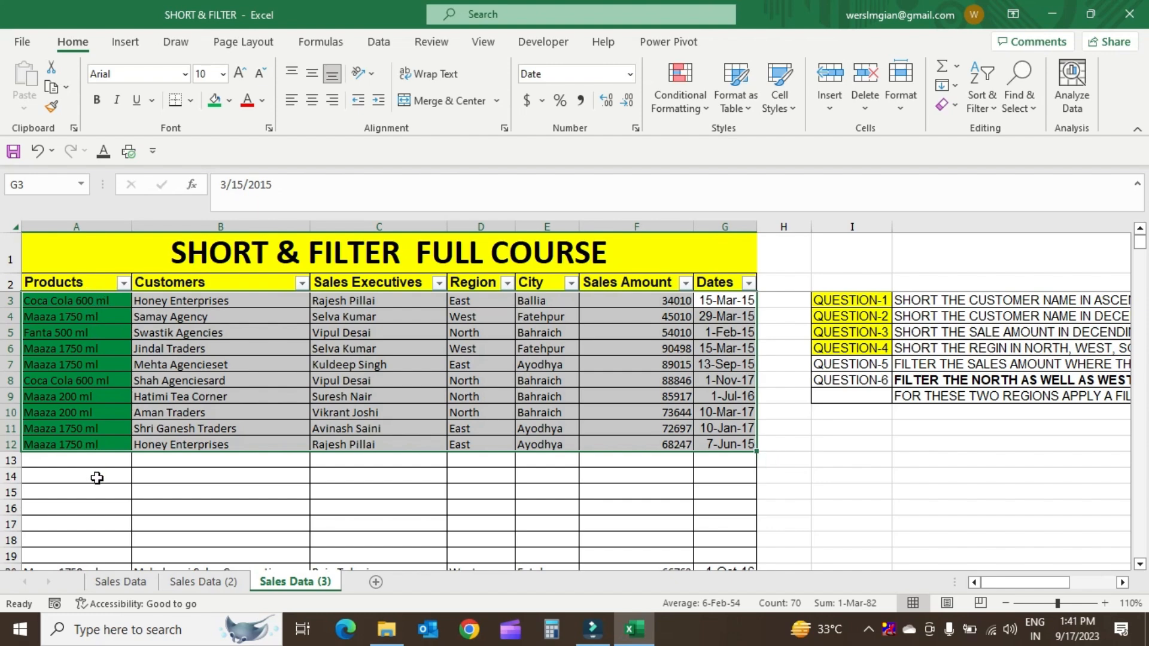
Step: Examine the blank rows 13 to 19 that interrupt the sales data and the records below them
{"action": "scroll", "coordinate": [97, 478], "scroll_direction": "down", "scroll_amount": 2}
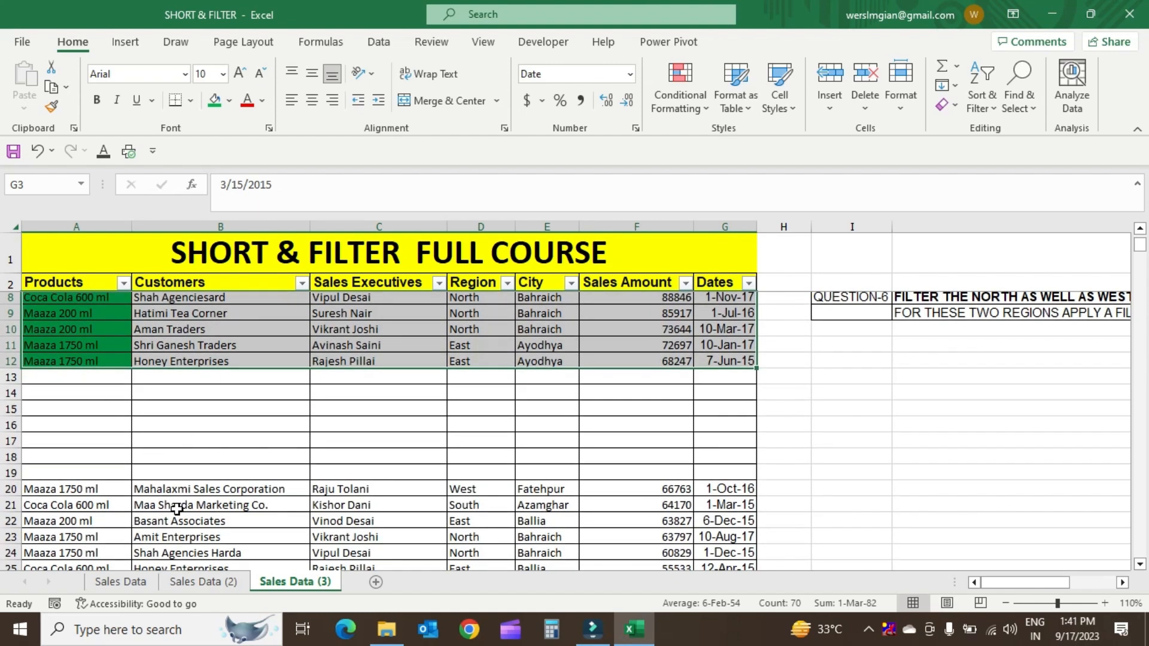
{"action": "scroll", "coordinate": [176, 509], "scroll_direction": "up", "scroll_amount": 2}
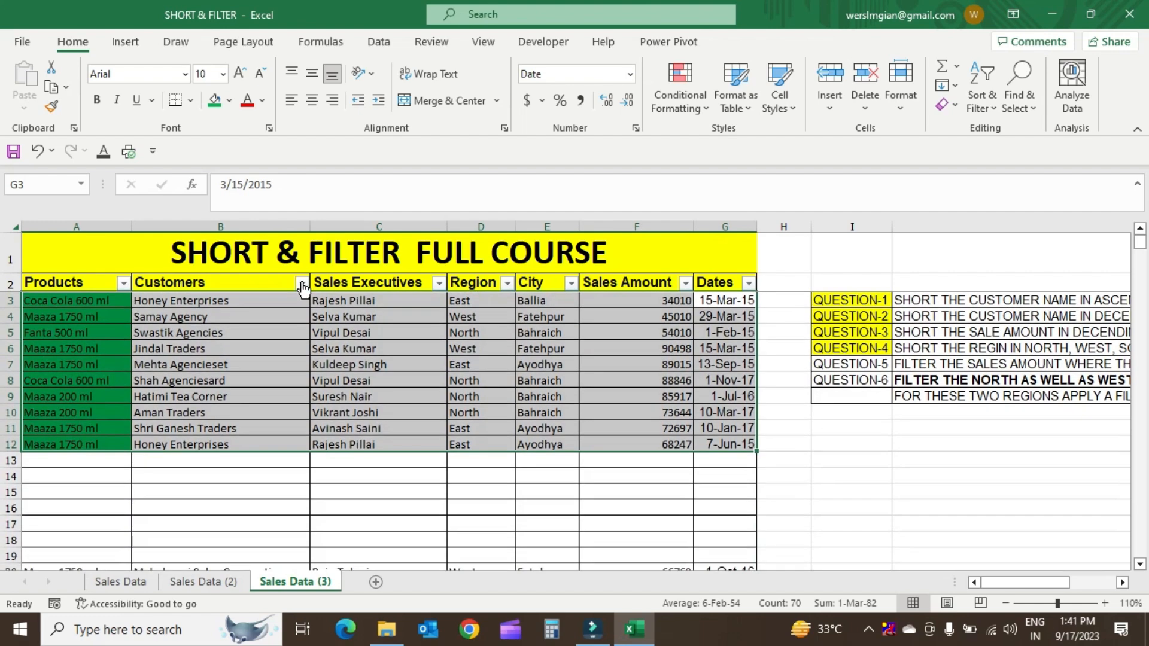
{"action": "left_click", "coordinate": [328, 477]}
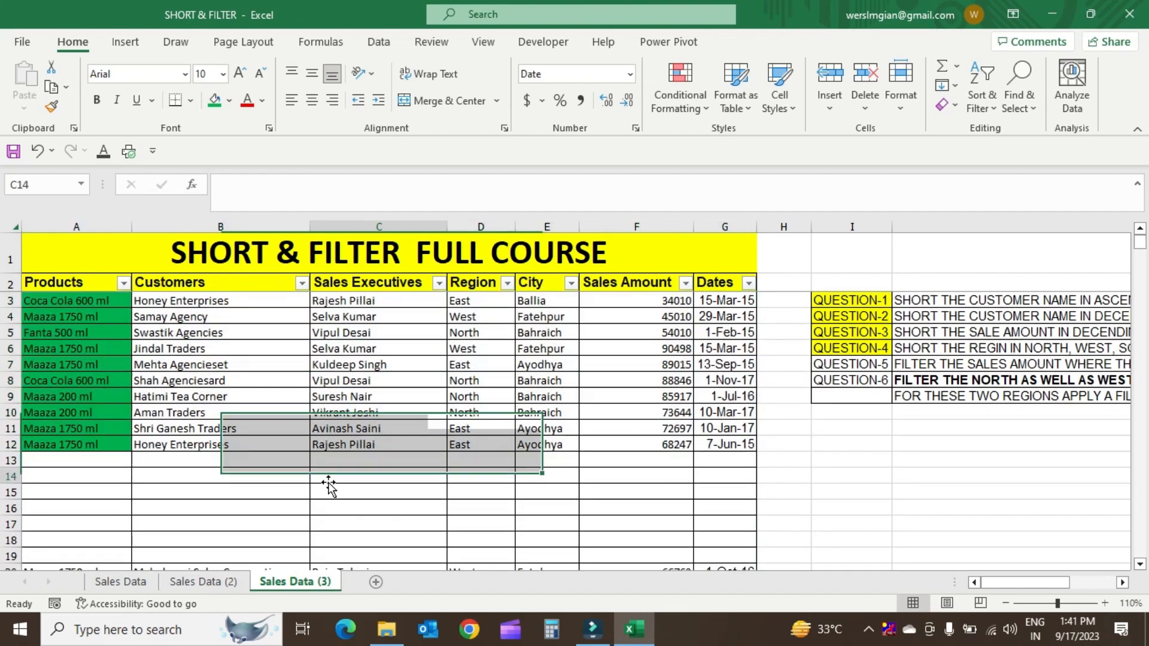
{"action": "scroll", "coordinate": [153, 498], "scroll_direction": "down", "scroll_amount": 1}
{"action": "scroll", "coordinate": [152, 497], "scroll_direction": "down", "scroll_amount": 1}
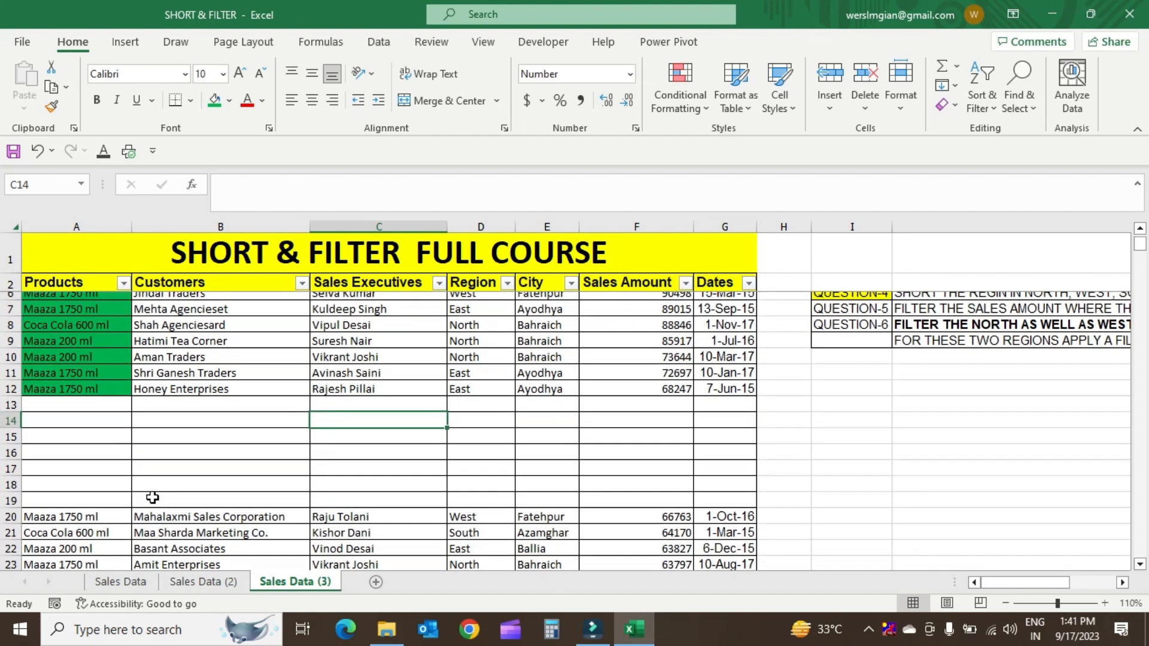
{"action": "left_click", "coordinate": [140, 439]}
{"action": "left_click_drag", "start_coordinate": [11, 421], "coordinate": [10, 485]}
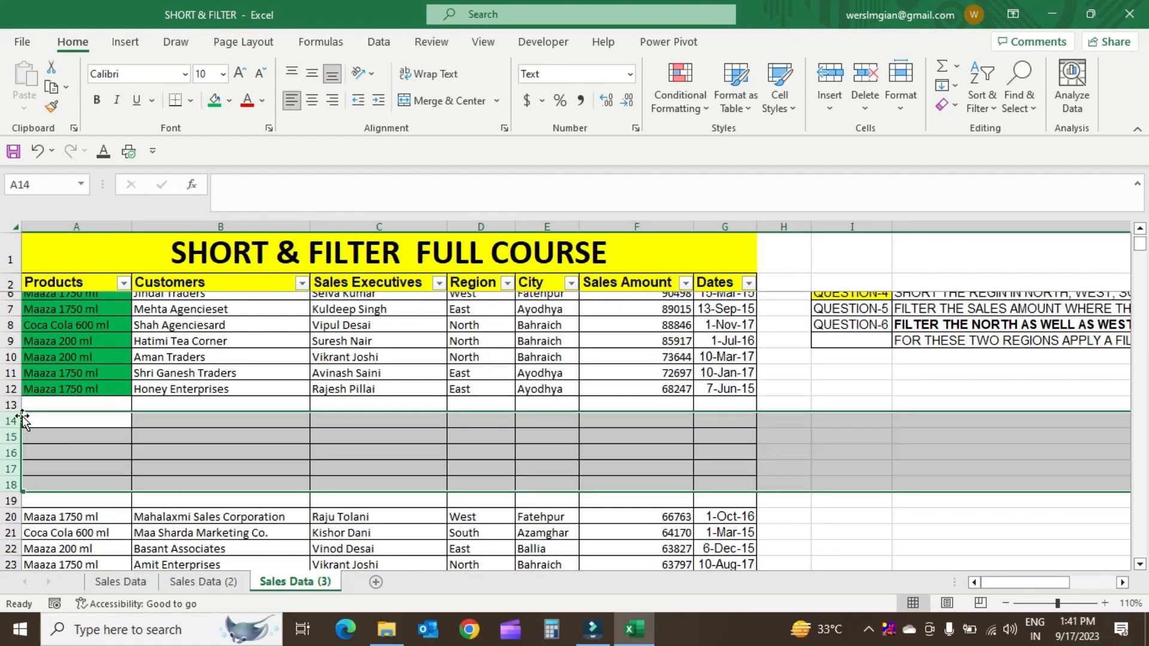
{"action": "scroll", "coordinate": [199, 430], "scroll_direction": "down", "scroll_amount": 2}
{"action": "scroll", "coordinate": [172, 414], "scroll_direction": "down", "scroll_amount": 2}
{"action": "left_click", "coordinate": [107, 405]}
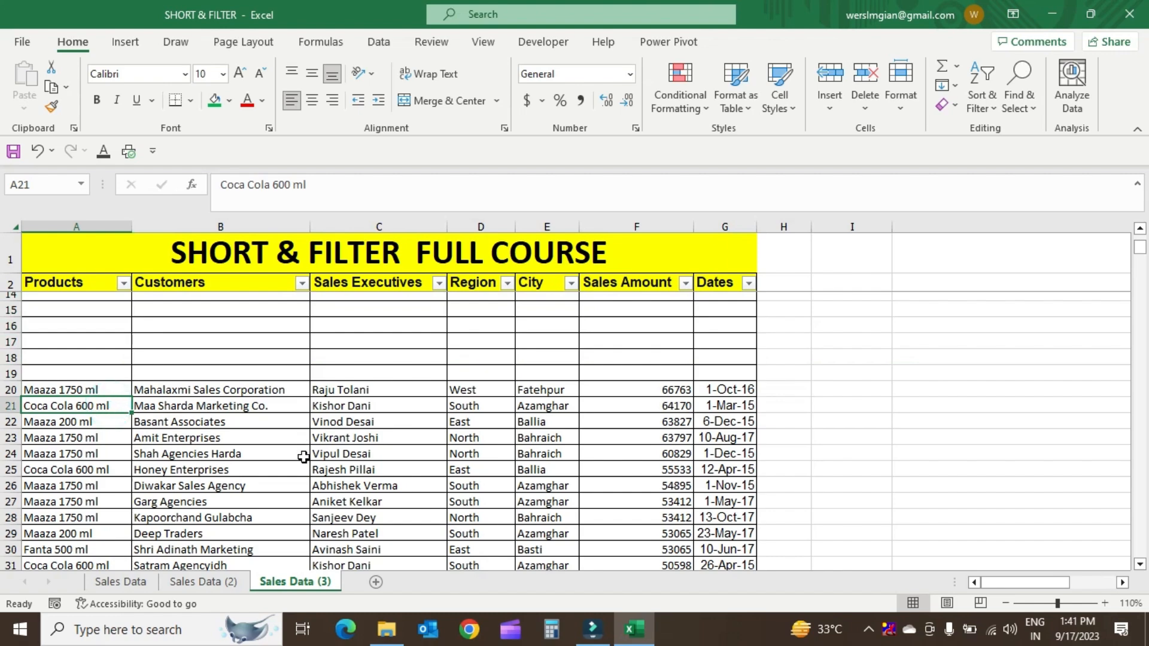
{"action": "scroll", "coordinate": [303, 457], "scroll_direction": "down", "scroll_amount": 2}
{"action": "scroll", "coordinate": [281, 454], "scroll_direction": "down", "scroll_amount": 4}
Step: Insert ten blank rows at rows 42 to 51, above the Parag Sales Corporation record
{"action": "left_click", "coordinate": [256, 450]}
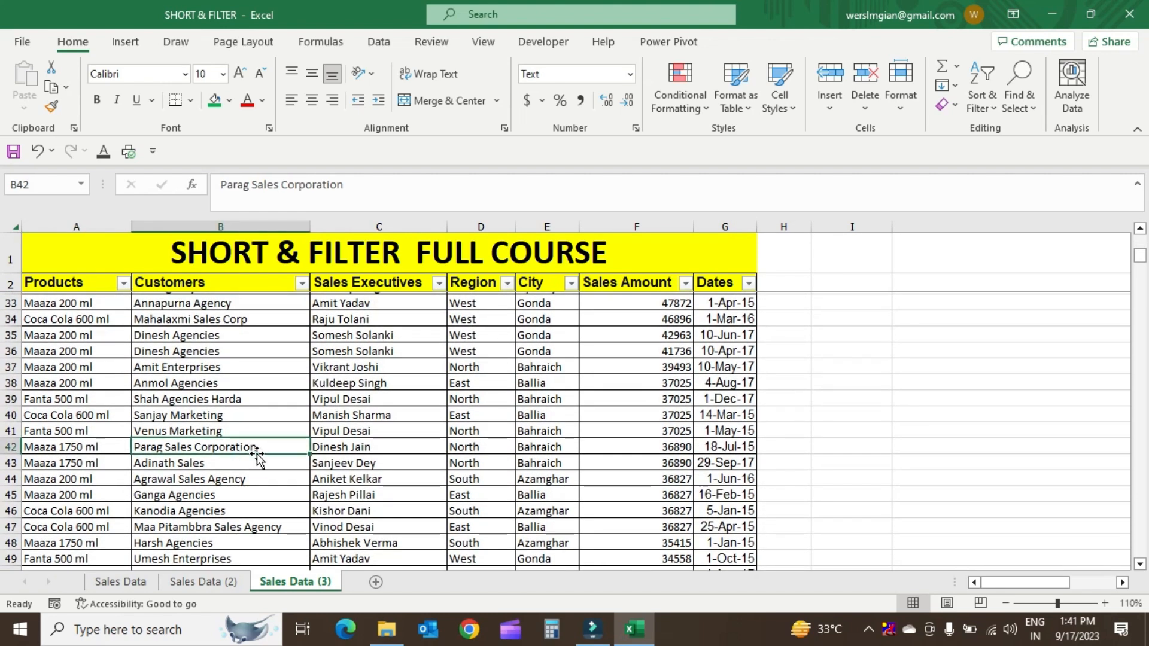
{"action": "key", "text": "shift+space"}
{"action": "key", "text": "shift+Down"}
{"action": "key", "text": "shift+Down"}
{"action": "key", "text": "shift+Down"}
{"action": "key", "text": "shift+Down"}
{"action": "key", "text": "shift+Down"}
{"action": "key", "text": "shift+Down"}
{"action": "key", "text": "shift+Down"}
{"action": "key", "text": "shift+Down"}
{"action": "key", "text": "shift+Down"}
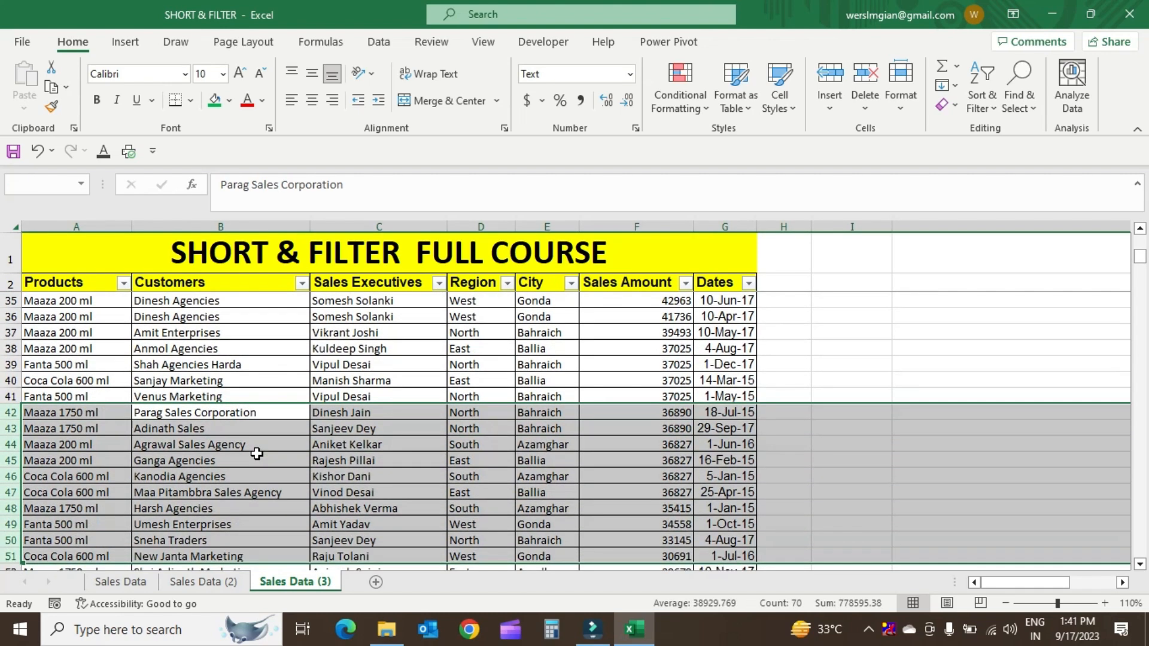
{"action": "key", "text": "ctrl+shift+plus"}
{"action": "scroll", "coordinate": [257, 453], "scroll_direction": "down", "scroll_amount": 1}
Step: Check the blank rows inserted at row 42 and return to the Products header
{"action": "key", "text": "Down"}
{"action": "key", "text": "Down"}
{"action": "key", "text": "Down"}
{"action": "key", "text": "Down"}
{"action": "key", "text": "Down"}
{"action": "key", "text": "Down"}
{"action": "key", "text": "Down"}
{"action": "key", "text": "Down"}
{"action": "key", "text": "Down"}
{"action": "key", "text": "Down"}
{"action": "key", "text": "Down"}
{"action": "key", "text": "Down"}
{"action": "key", "text": "Down"}
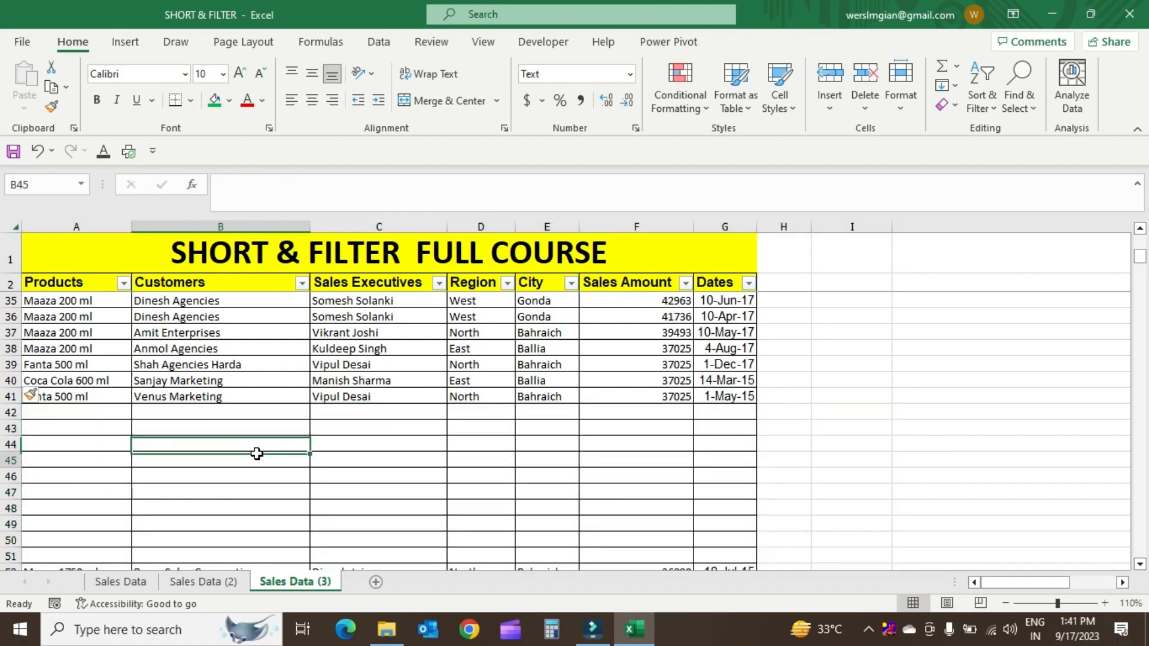
{"action": "key", "text": "Down"}
{"action": "key", "text": "Down"}
{"action": "key", "text": "Down"}
{"action": "key", "text": "Down"}
{"action": "key", "text": "Down"}
{"action": "key", "text": "Down"}
{"action": "key", "text": "ctrl+Up"}
{"action": "key", "text": "ctrl+Up"}
{"action": "key", "text": "ctrl+Up"}
{"action": "key", "text": "ctrl+Up"}
{"action": "key", "text": "ctrl+Up"}
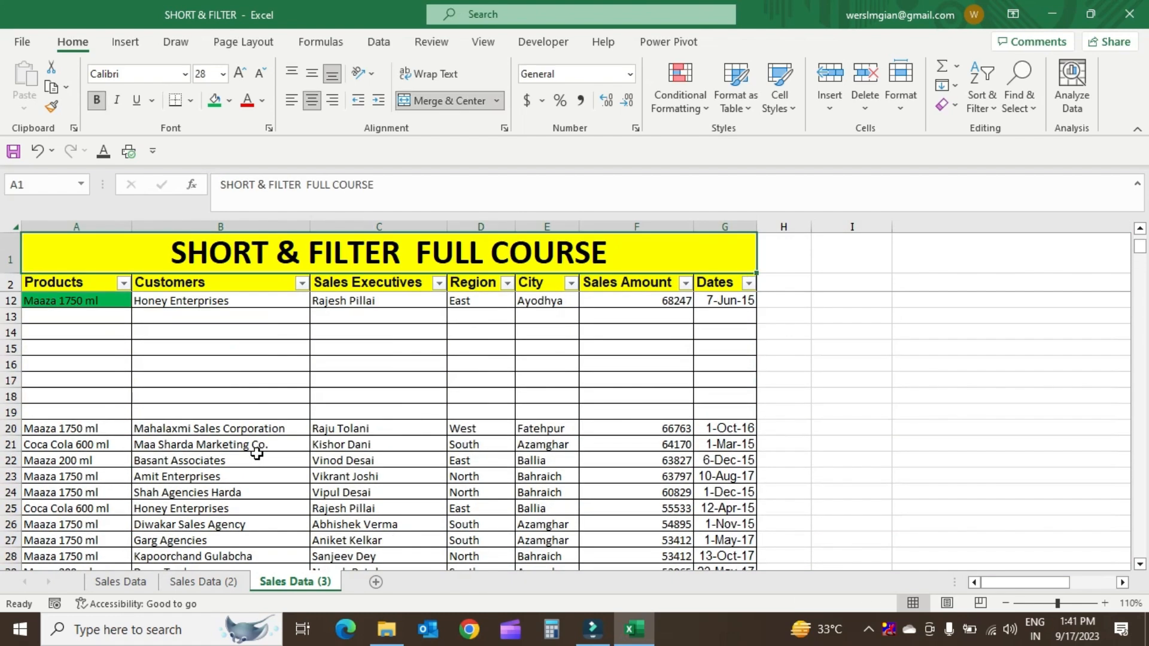
{"action": "key", "text": "ctrl+Home"}
{"action": "key", "text": "Up"}
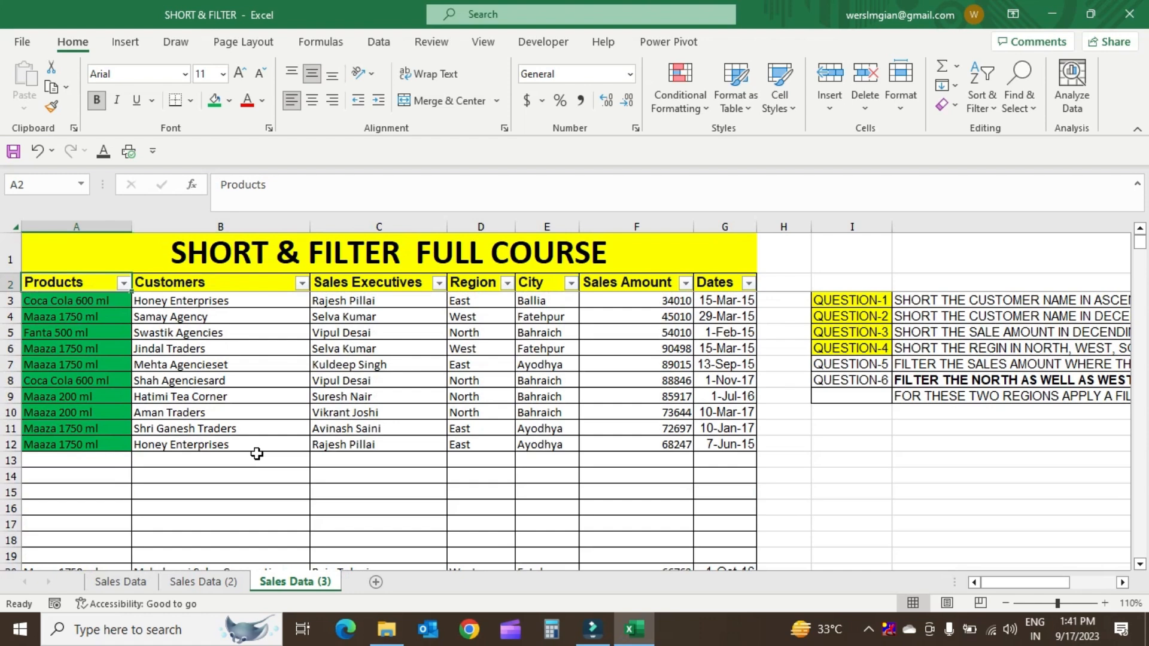
Step: Select the whole sales table from the header row down to the last record in row 718
{"action": "key", "text": "shift+Right"}
{"action": "key", "text": "shift+Right"}
{"action": "key", "text": "shift+Left"}
{"action": "key", "text": "shift+Left"}
{"action": "key", "text": "shift+Right"}
{"action": "key", "text": "shift+Right"}
{"action": "key", "text": "shift+Right"}
{"action": "key", "text": "shift+Right"}
{"action": "key", "text": "shift+Right"}
{"action": "key", "text": "shift+Right"}
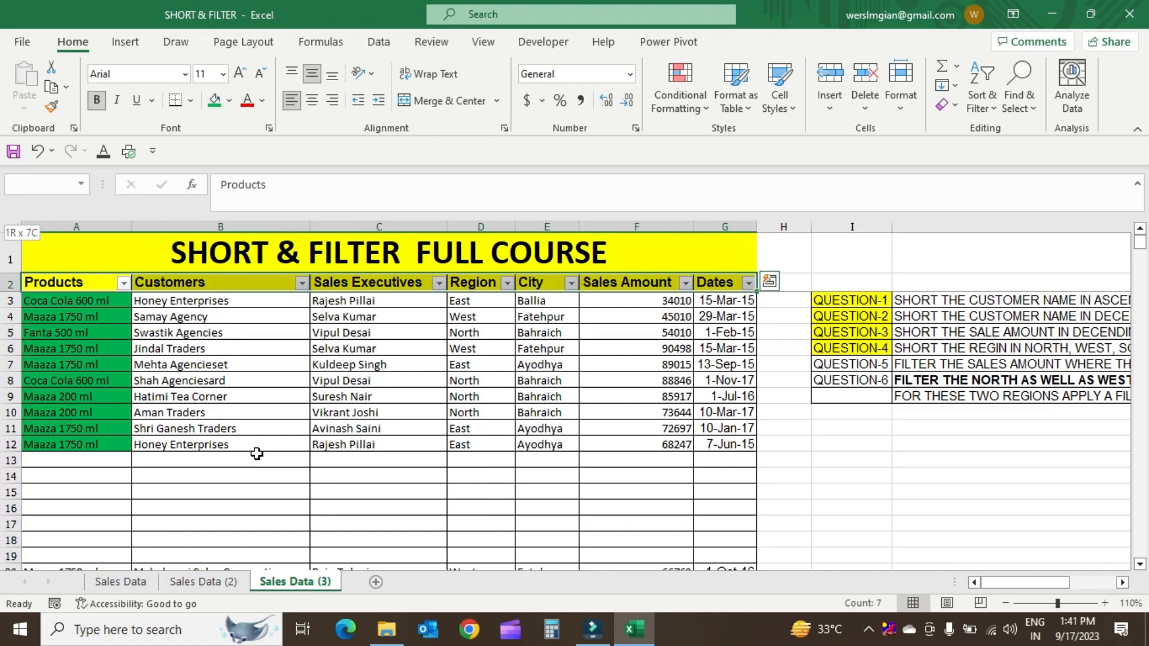
{"action": "key", "text": "ctrl+shift+Down"}
{"action": "key", "text": "ctrl+shift+Down"}
{"action": "key", "text": "ctrl+shift+Down"}
{"action": "key", "text": "ctrl+shift+Down"}
{"action": "key", "text": "ctrl+shift+Down"}
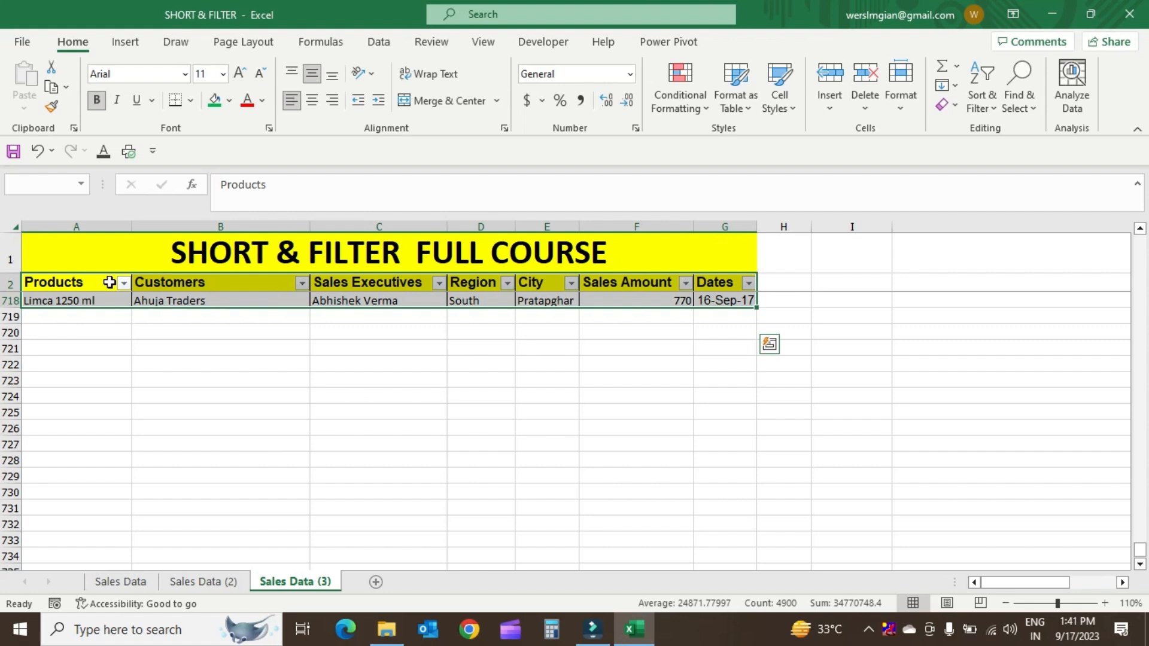
Step: Remove the existing filter and reapply it with only the header cells from Products to Dates selected
{"action": "left_click_drag", "start_coordinate": [69, 281], "coordinate": [729, 286]}
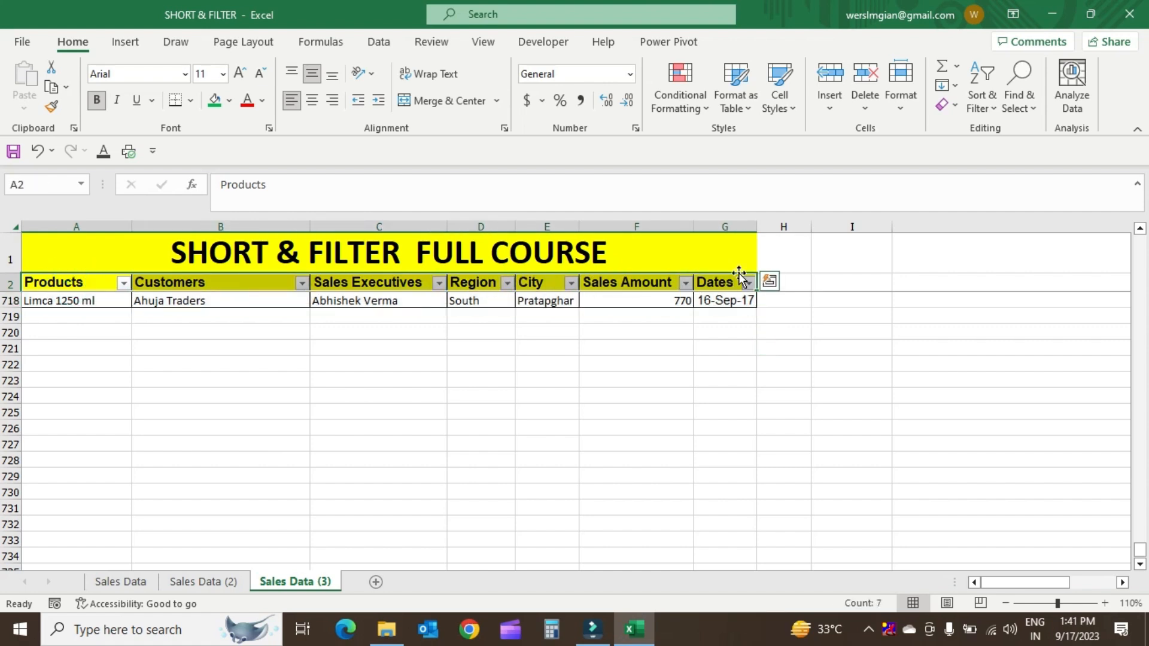
{"action": "left_click", "coordinate": [981, 101]}
{"action": "left_click", "coordinate": [1021, 207]}
{"action": "left_click", "coordinate": [996, 103]}
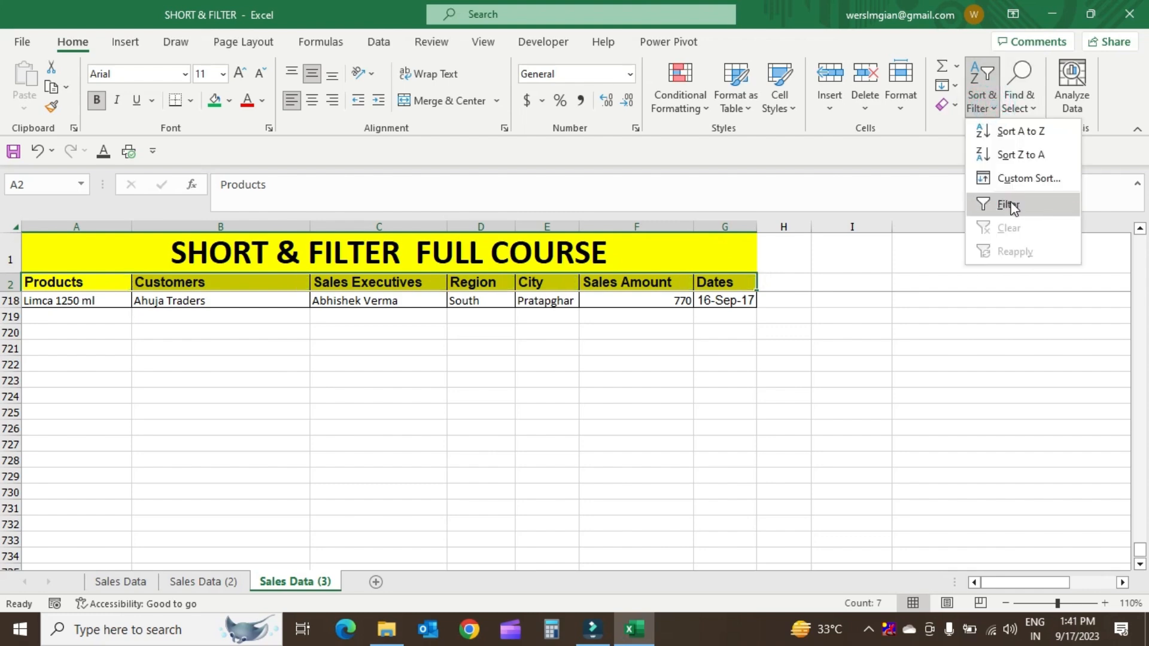
{"action": "left_click", "coordinate": [1011, 205]}
Step: Inspect the values offered in the filter lists of the Customers and Products columns
{"action": "left_click", "coordinate": [596, 283]}
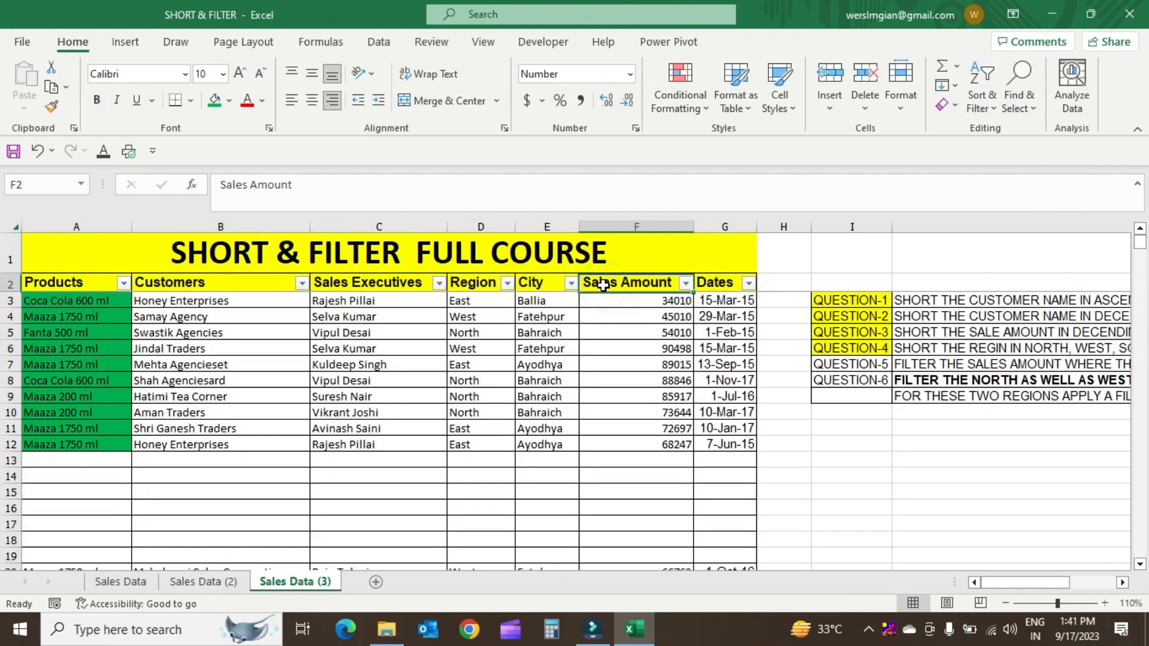
{"action": "key", "text": "Left"}
{"action": "key", "text": "Left"}
{"action": "key", "text": "Left"}
{"action": "key", "text": "Left"}
{"action": "key", "text": "Left"}
{"action": "key", "text": "Right"}
{"action": "key", "text": "alt+Down"}
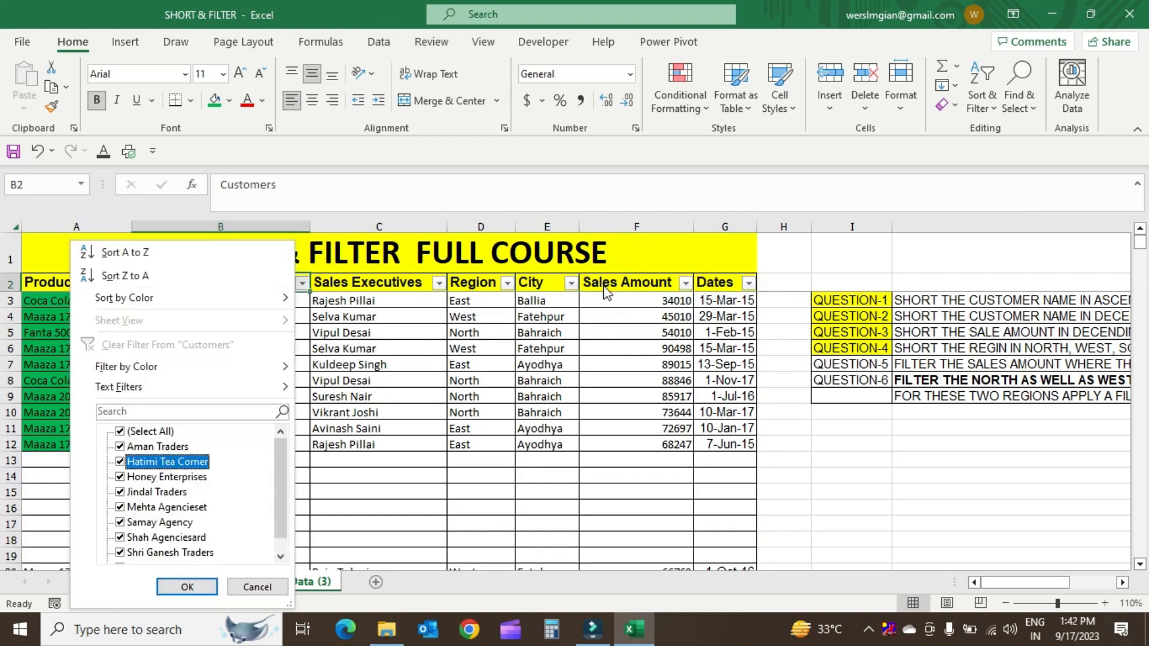
{"action": "key", "text": "Escape"}
{"action": "key", "text": "Left"}
{"action": "key", "text": "alt+Down"}
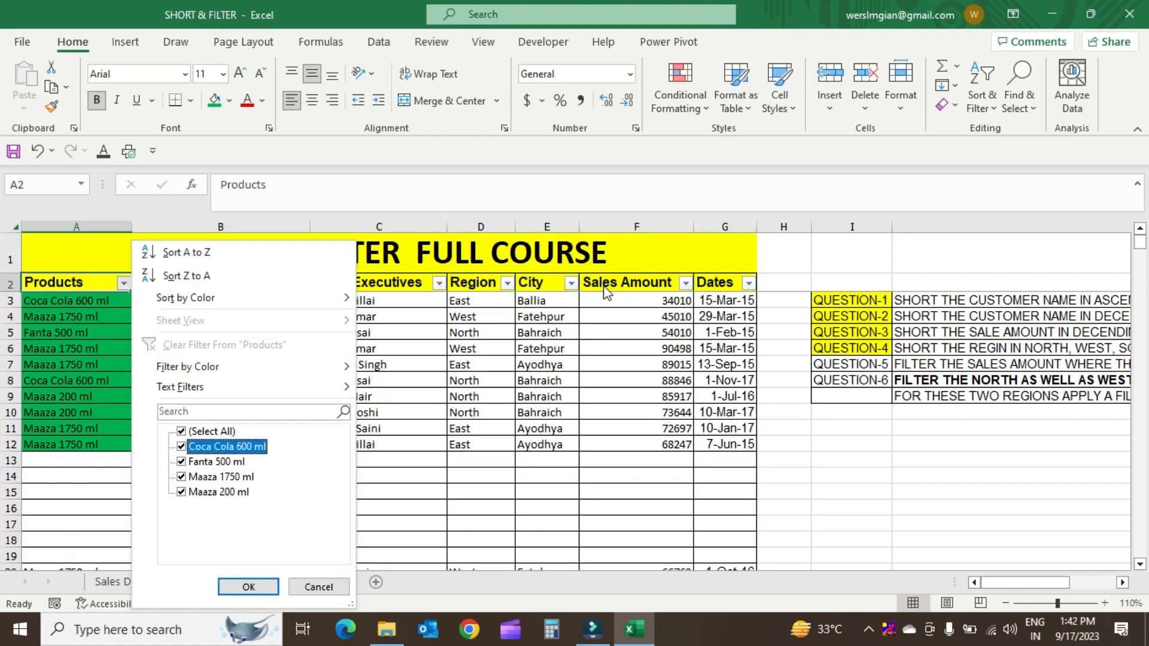
{"action": "key", "text": "Escape"}
Step: Check how far the continuous Products data extends below its header and compare it with the column's filter list
{"action": "key", "text": "Down"}
{"action": "key", "text": "ctrl+shift+Down"}
{"action": "key", "text": "Down"}
{"action": "key", "text": "Up"}
{"action": "key", "text": "ctrl+shift+Down"}
{"action": "key", "text": "Down"}
{"action": "key", "text": "Up"}
{"action": "key", "text": "ctrl+shift+Down"}
{"action": "key", "text": "Up"}
{"action": "key", "text": "Down"}
{"action": "key", "text": "ctrl+shift+Down"}
{"action": "key", "text": "Down"}
{"action": "key", "text": "Up"}
{"action": "key", "text": "Up"}
{"action": "key", "text": "alt+Down"}
{"action": "key", "text": "Escape"}
Step: Examine the Products column across the blank gaps and return to its header
{"action": "key", "text": "Down"}
{"action": "key", "text": "Down"}
{"action": "key", "text": "Down"}
{"action": "key", "text": "Down"}
{"action": "key", "text": "Down"}
{"action": "key", "text": "Down"}
{"action": "key", "text": "Down"}
{"action": "key", "text": "Down"}
{"action": "key", "text": "Down"}
{"action": "key", "text": "Down"}
{"action": "key", "text": "Down"}
{"action": "key", "text": "Down"}
{"action": "key", "text": "Down"}
{"action": "key", "text": "Up"}
{"action": "key", "text": "Up"}
{"action": "key", "text": "Up"}
{"action": "key", "text": "Down"}
{"action": "key", "text": "Down"}
{"action": "key", "text": "Down"}
{"action": "key", "text": "Down"}
{"action": "key", "text": "Down"}
{"action": "key", "text": "Down"}
{"action": "key", "text": "Down"}
{"action": "key", "text": "Down"}
{"action": "key", "text": "ctrl+Down"}
{"action": "key", "text": "ctrl+Down"}
{"action": "key", "text": "ctrl+Down"}
{"action": "key", "text": "ctrl+Up"}
{"action": "key", "text": "ctrl+Up"}
{"action": "key", "text": "ctrl+Up"}
{"action": "key", "text": "ctrl+Up"}
{"action": "key", "text": "ctrl+Up"}
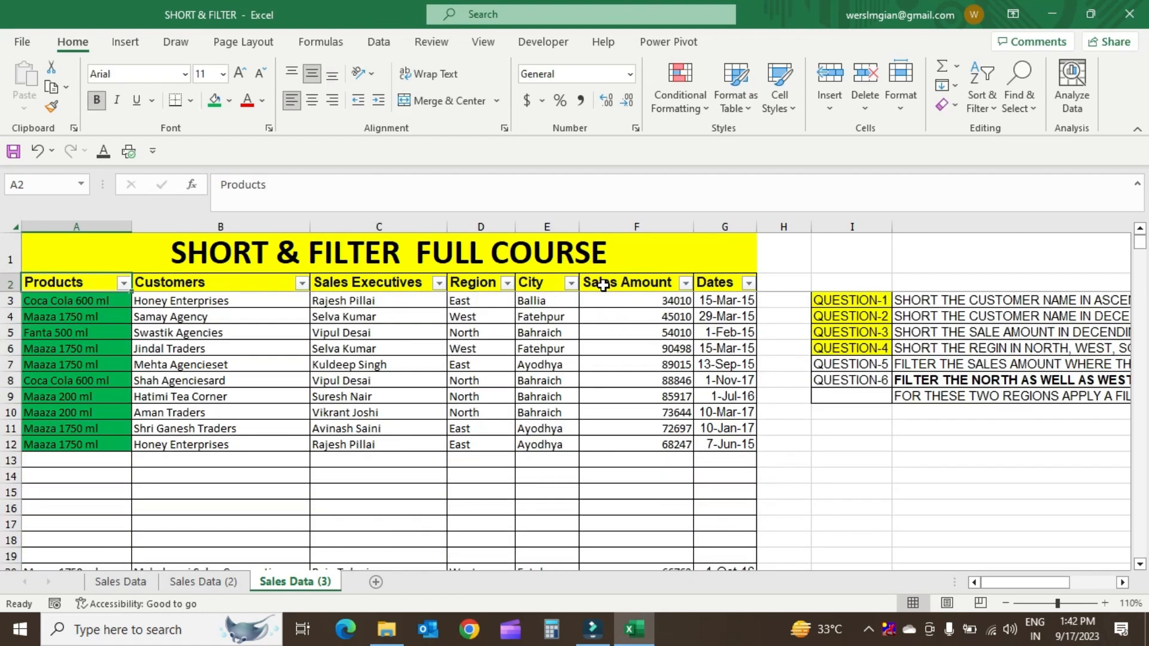
Step: Select the header cells from Products to Dates
{"action": "key", "text": "shift+Right"}
{"action": "key", "text": "shift+Right"}
{"action": "key", "text": "shift+Right"}
{"action": "key", "text": "shift+Right"}
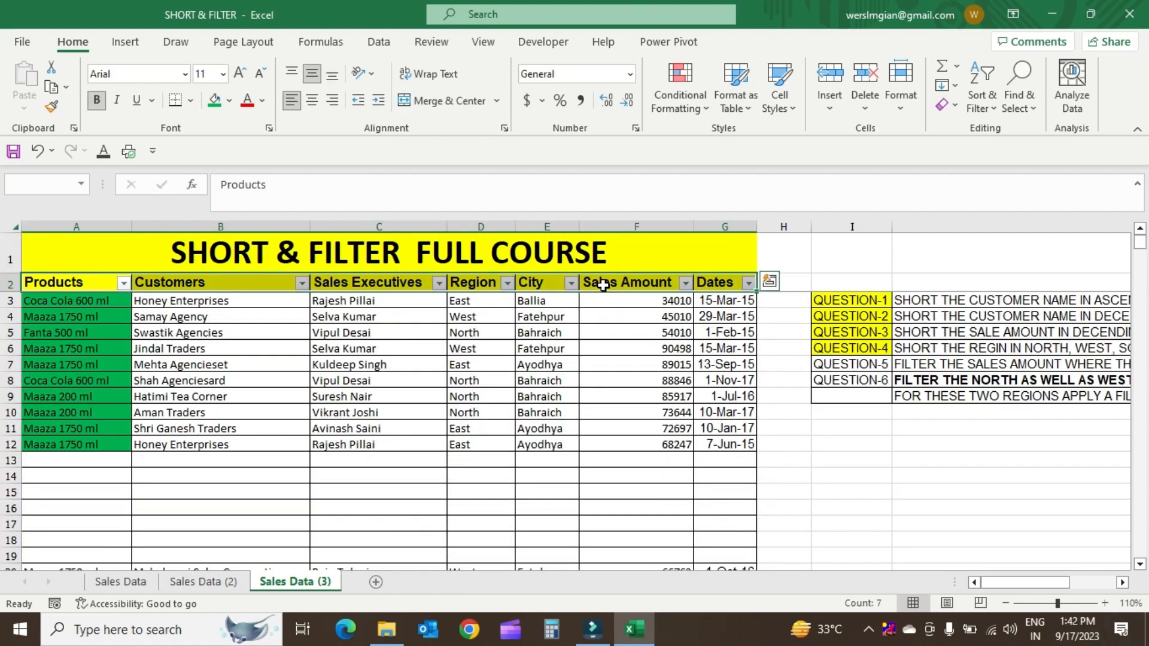
{"action": "key", "text": "Left"}
{"action": "key", "text": "Down"}
{"action": "key", "text": "Up"}
{"action": "key", "text": "Down"}
{"action": "key", "text": "Up"}
{"action": "key", "text": "Right"}
{"action": "key", "text": "Left"}
{"action": "key", "text": "Right"}
{"action": "key", "text": "Right"}
{"action": "key", "text": "Right"}
{"action": "key", "text": "Left"}
{"action": "key", "text": "Left"}
{"action": "key", "text": "Left"}
{"action": "key", "text": "Right"}
{"action": "key", "text": "Right"}
{"action": "key", "text": "Right"}
{"action": "key", "text": "Right"}
{"action": "key", "text": "Right"}
{"action": "key", "text": "Right"}
{"action": "key", "text": "Left"}
{"action": "key", "text": "Left"}
{"action": "key", "text": "Left"}
{"action": "key", "text": "Left"}
{"action": "key", "text": "Left"}
{"action": "key", "text": "Left"}
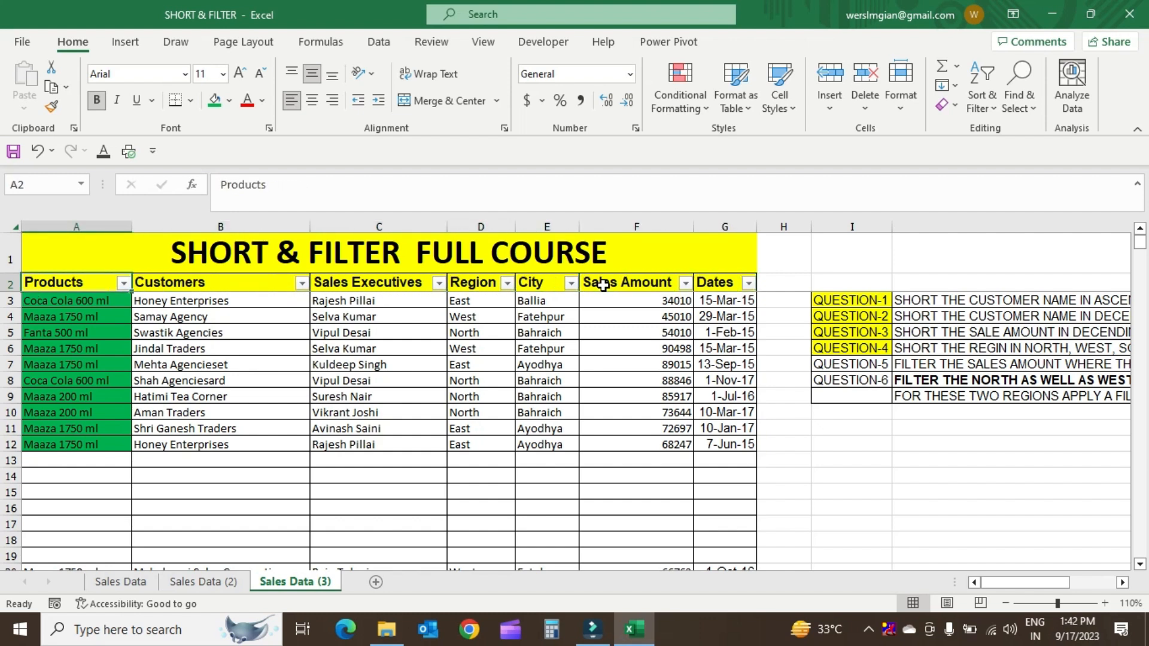
Step: Select the sales table from the Products to Dates headers down to the last record in row 718
{"action": "key", "text": "shift+Right"}
{"action": "key", "text": "shift+Right"}
{"action": "key", "text": "shift+Right"}
{"action": "key", "text": "shift+Right"}
{"action": "key", "text": "shift+Right"}
{"action": "key", "text": "shift+Right"}
{"action": "key", "text": "shift+Right"}
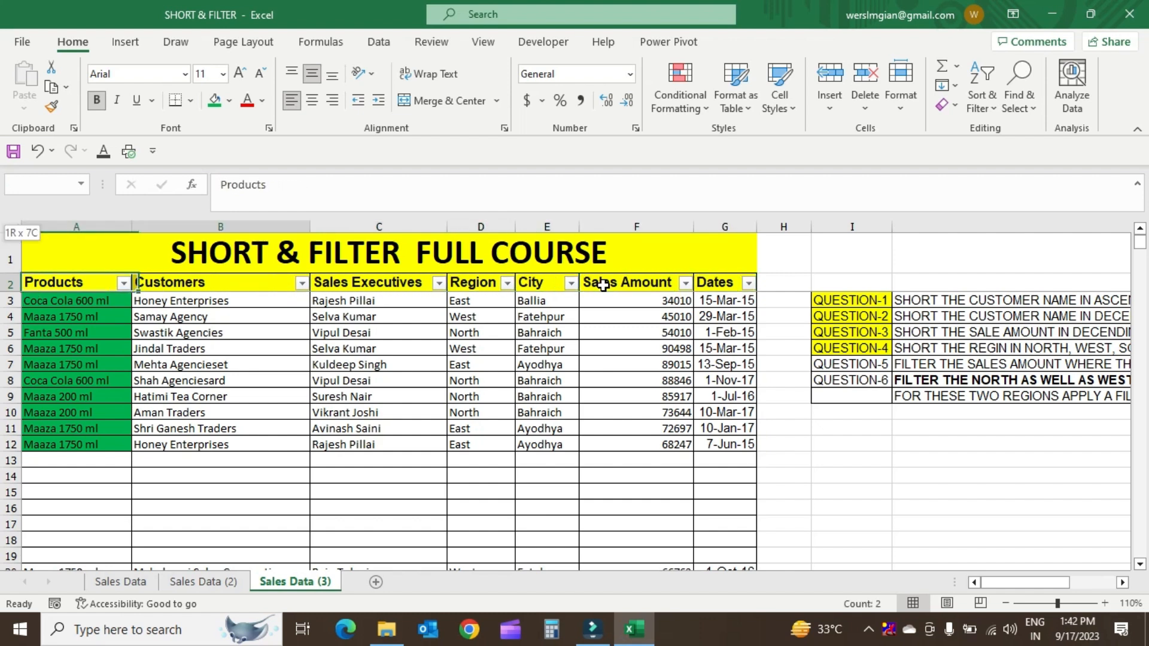
{"action": "key", "text": "shift+Left"}
{"action": "key", "text": "shift+Down"}
{"action": "key", "text": "shift+Down"}
{"action": "key", "text": "shift+Down"}
{"action": "key", "text": "shift+Down"}
{"action": "key", "text": "shift+Down"}
{"action": "key", "text": "shift+Down"}
{"action": "key", "text": "shift+Down"}
{"action": "key", "text": "shift+Down"}
{"action": "key", "text": "shift+Down"}
{"action": "key", "text": "shift+Down"}
{"action": "key", "text": "shift+Down"}
{"action": "key", "text": "shift+Down"}
{"action": "key", "text": "shift+Down"}
{"action": "key", "text": "shift+Down"}
{"action": "key", "text": "shift+Down"}
{"action": "key", "text": "shift+Down"}
{"action": "key", "text": "shift+Down"}
{"action": "key", "text": "shift+Down"}
{"action": "key", "text": "shift+Down"}
{"action": "key", "text": "shift+Down"}
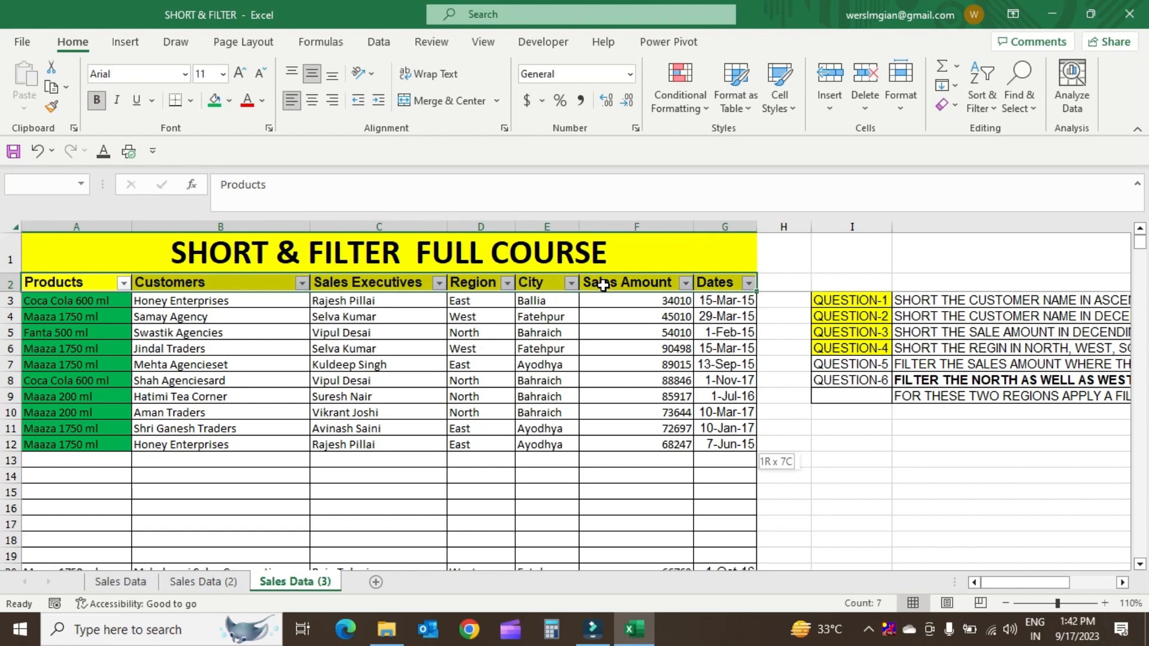
{"action": "key", "text": "ctrl+shift+Down"}
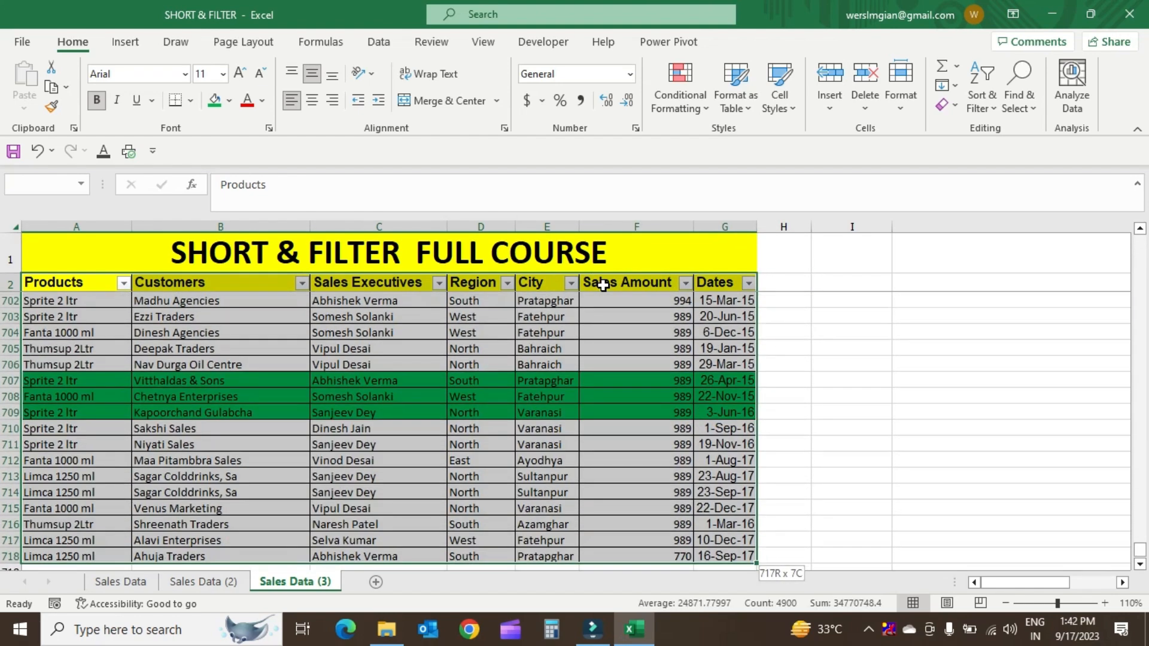
{"action": "key", "text": "ctrl+shift+Up"}
{"action": "key", "text": "shift+Up"}
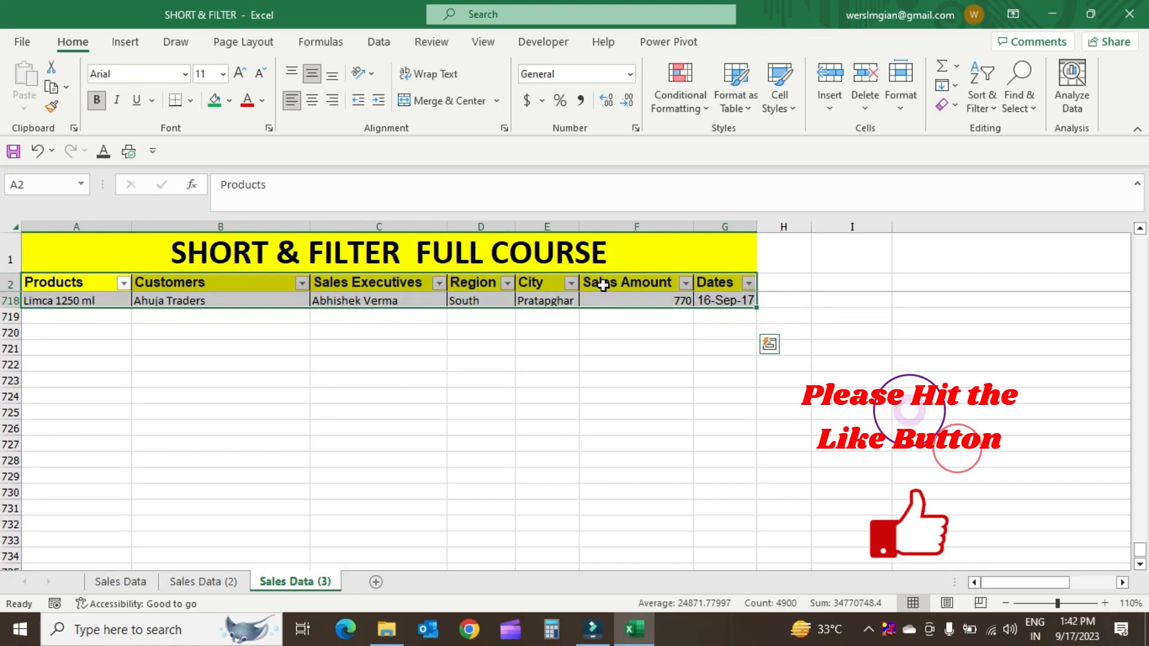
Step: Inspect the product values offered in the Products column's filter list, then close it without filtering
{"action": "key", "text": "ctrl+Home"}
{"action": "key", "text": "Up"}
{"action": "key", "text": "alt+Down"}
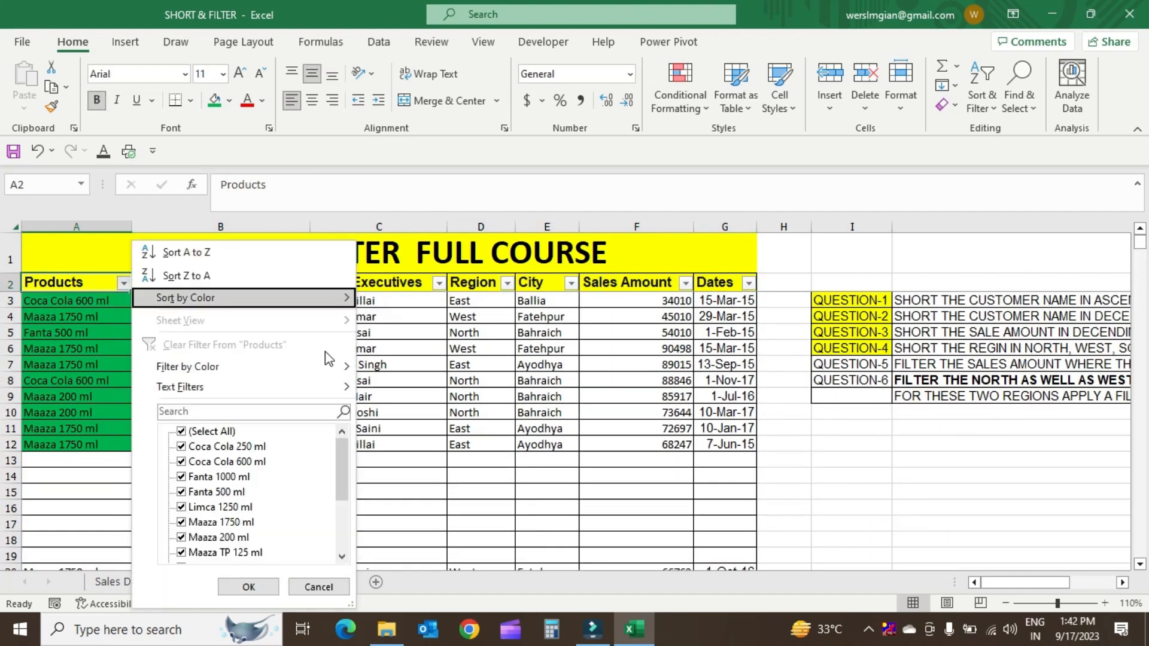
{"action": "left_click_drag", "start_coordinate": [343, 459], "coordinate": [342, 428]}
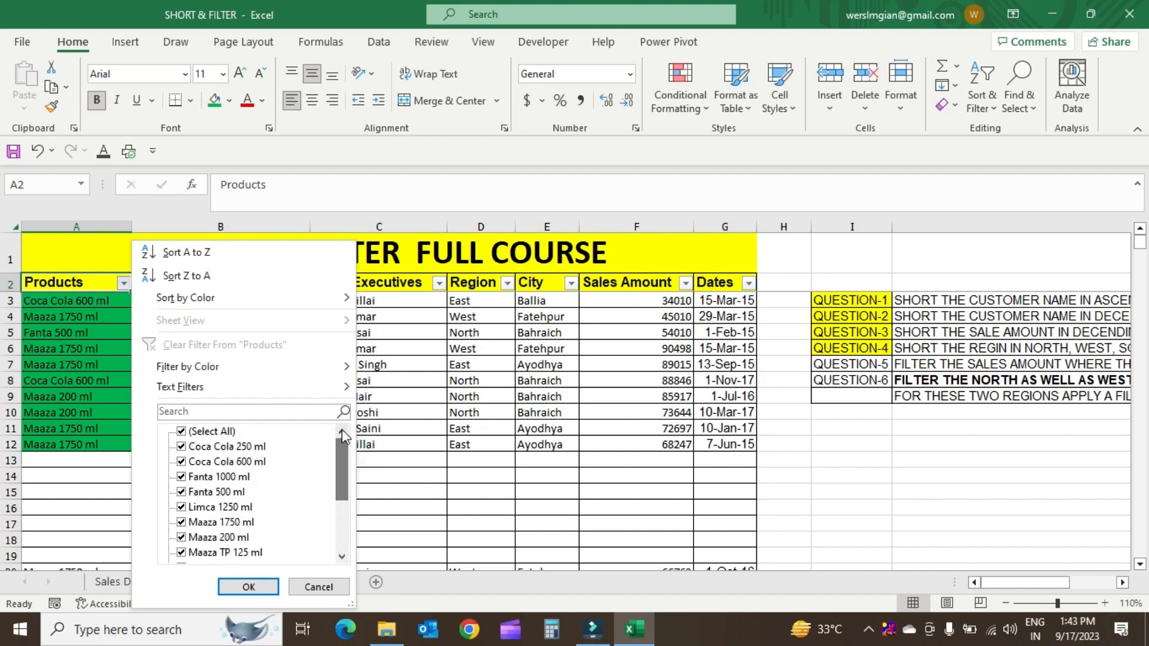
{"action": "left_click", "coordinate": [442, 329]}
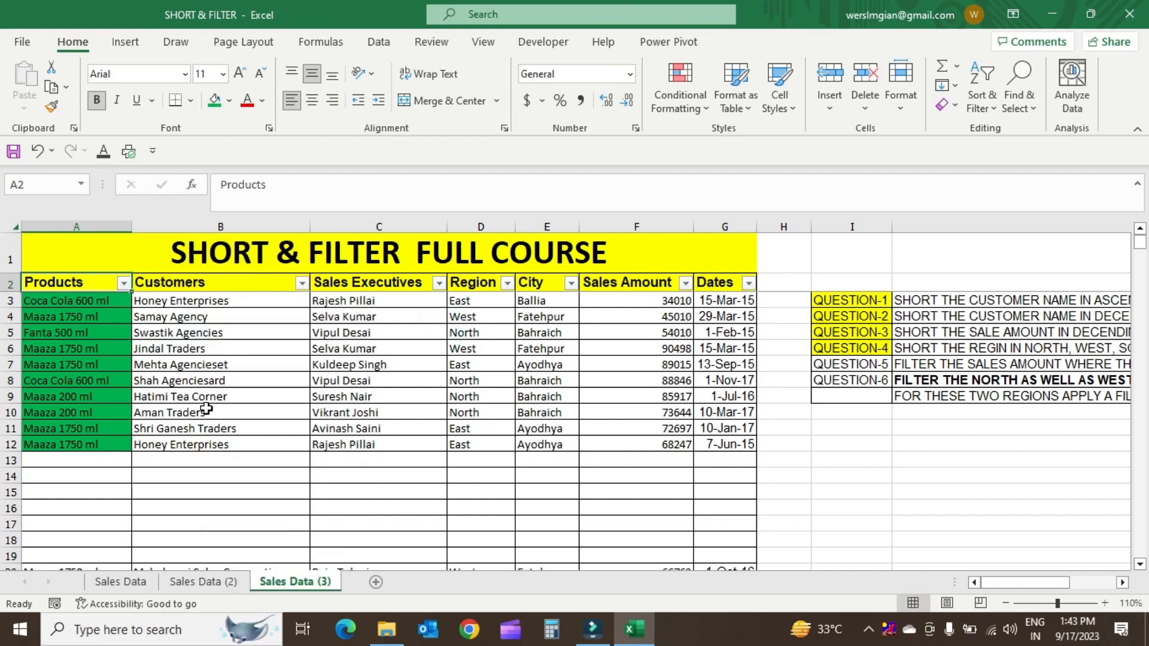
Step: Select the header cells from Products to Dates, then remove the filter and reapply it
{"action": "scroll", "coordinate": [206, 408], "scroll_direction": "down", "scroll_amount": 20}
{"action": "scroll", "coordinate": [206, 409], "scroll_direction": "down", "scroll_amount": 1}
{"action": "left_click", "coordinate": [170, 282]}
{"action": "key", "text": "Down"}
{"action": "key", "text": "Up"}
{"action": "key", "text": "Left"}
{"action": "key", "text": "shift+Right"}
{"action": "key", "text": "shift+Right"}
{"action": "key", "text": "shift+Right"}
{"action": "key", "text": "shift+Right"}
{"action": "key", "text": "shift+Right"}
{"action": "key", "text": "shift+Right"}
{"action": "key", "text": "shift+Right"}
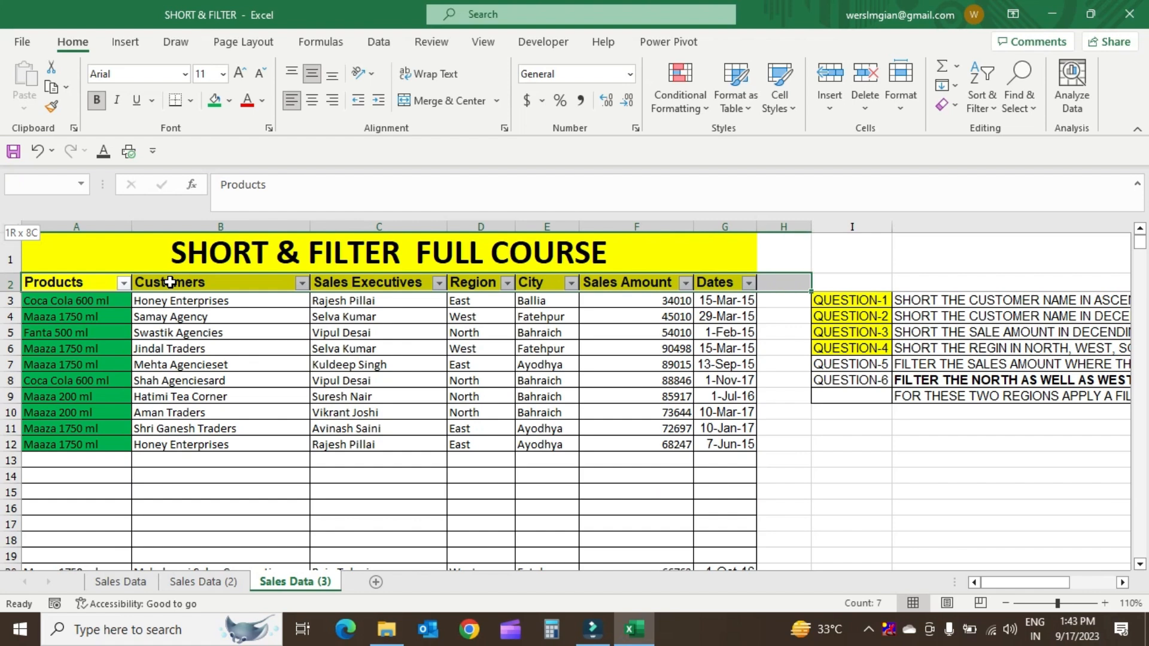
{"action": "key", "text": "shift+Left"}
{"action": "key", "text": "ctrl+shift+l"}
{"action": "key", "text": "ctrl+shift+l"}
Step: Highlight the first continuous data block including its headers, A2:G12, to show the range above the blank rows
{"action": "key", "text": "Down"}
{"action": "key", "text": "Up"}
{"action": "key", "text": "shift+Right"}
{"action": "key", "text": "shift+Right"}
{"action": "key", "text": "shift+Right"}
{"action": "key", "text": "shift+Right"}
{"action": "key", "text": "shift+Right"}
{"action": "key", "text": "shift+Right"}
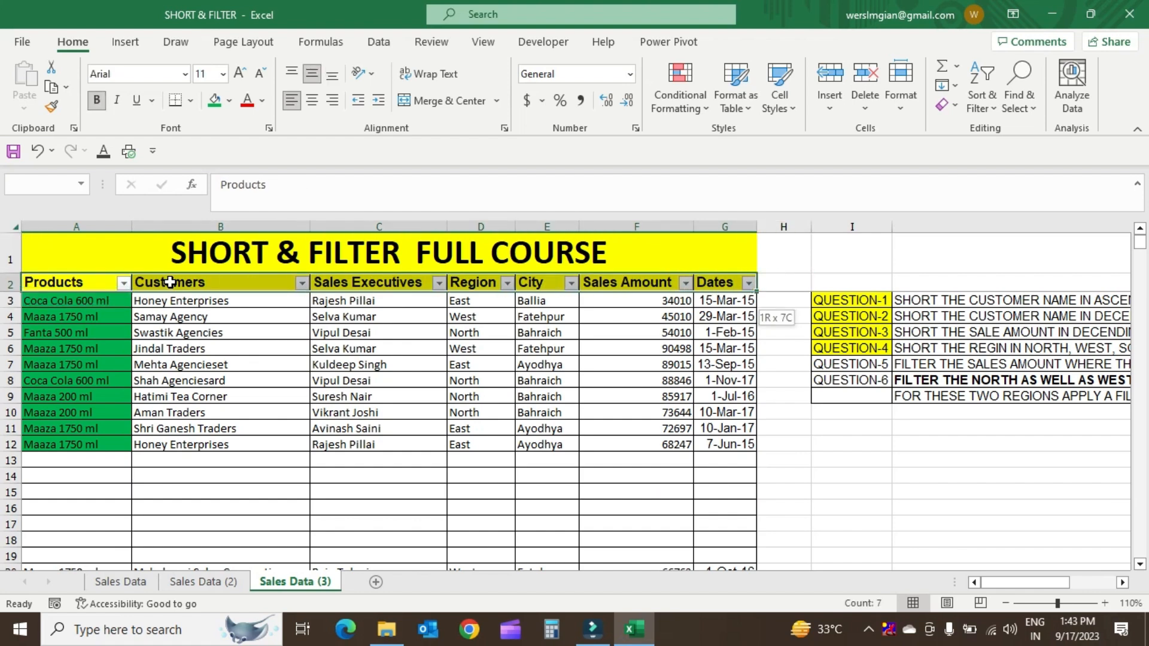
{"action": "key", "text": "shift+Down"}
{"action": "key", "text": "shift+Down"}
{"action": "key", "text": "shift+Down"}
{"action": "key", "text": "shift+Down"}
{"action": "key", "text": "shift+Down"}
{"action": "key", "text": "shift+Down"}
{"action": "key", "text": "shift+Down"}
{"action": "key", "text": "shift+Down"}
{"action": "key", "text": "shift+Down"}
{"action": "key", "text": "shift+Down"}
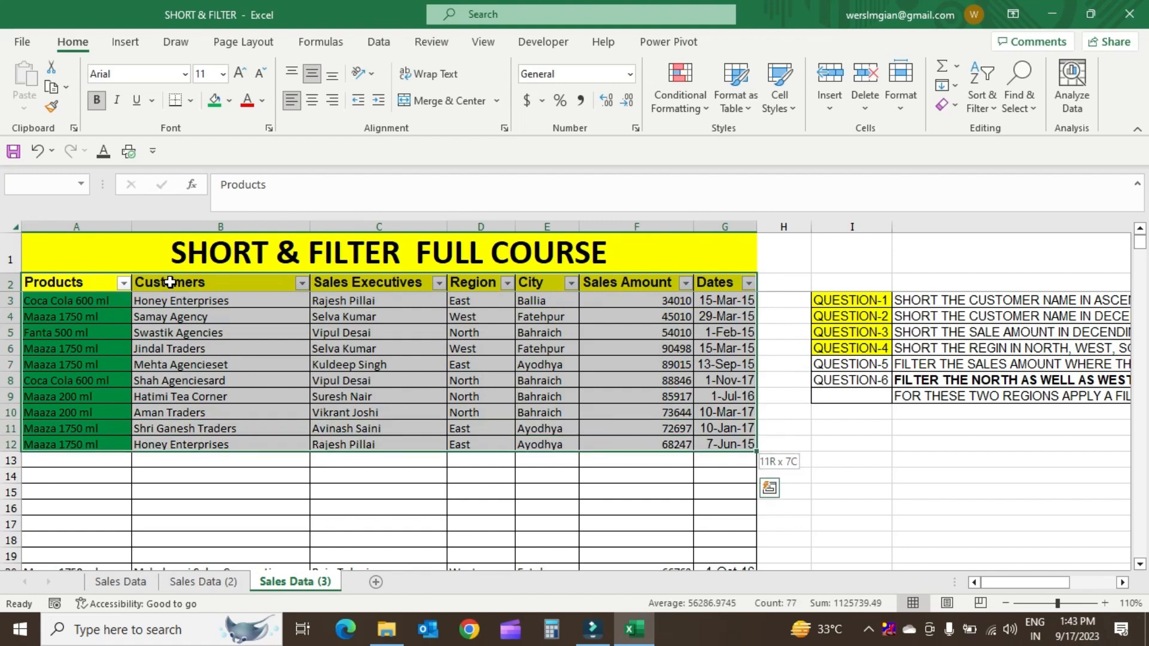
Step: Highlight only the records of the first data block, A3:G12, without the header row
{"action": "key", "text": "Left"}
{"action": "key", "text": "Down"}
{"action": "key", "text": "shift+Right"}
{"action": "key", "text": "shift+Right"}
{"action": "key", "text": "shift+Right"}
{"action": "key", "text": "shift+Right"}
{"action": "key", "text": "shift+Right"}
{"action": "key", "text": "shift+Right"}
{"action": "key", "text": "shift+Right"}
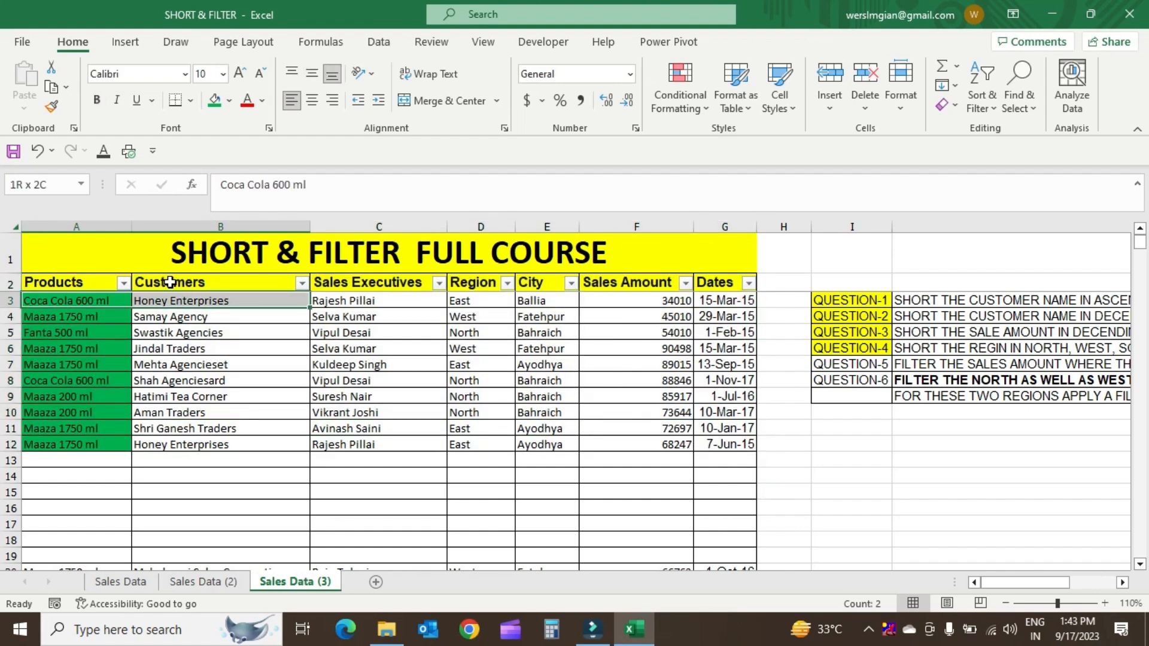
{"action": "key", "text": "shift+Left"}
{"action": "key", "text": "shift+Down"}
{"action": "key", "text": "shift+Down"}
{"action": "key", "text": "shift+Down"}
{"action": "key", "text": "shift+Down"}
{"action": "key", "text": "shift+Down"}
{"action": "key", "text": "shift+Down"}
{"action": "key", "text": "shift+Down"}
{"action": "key", "text": "shift+Down"}
{"action": "key", "text": "shift+Down"}
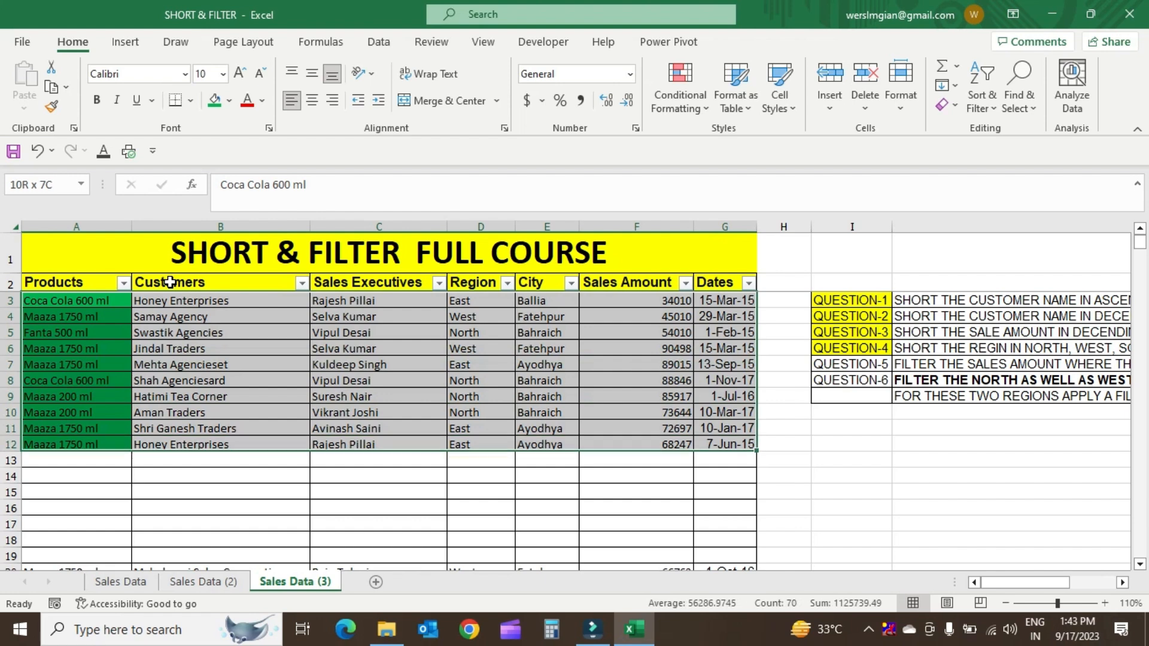
Step: Highlight the header row together with the ten records below it, down to row 12
{"action": "key", "text": "Left"}
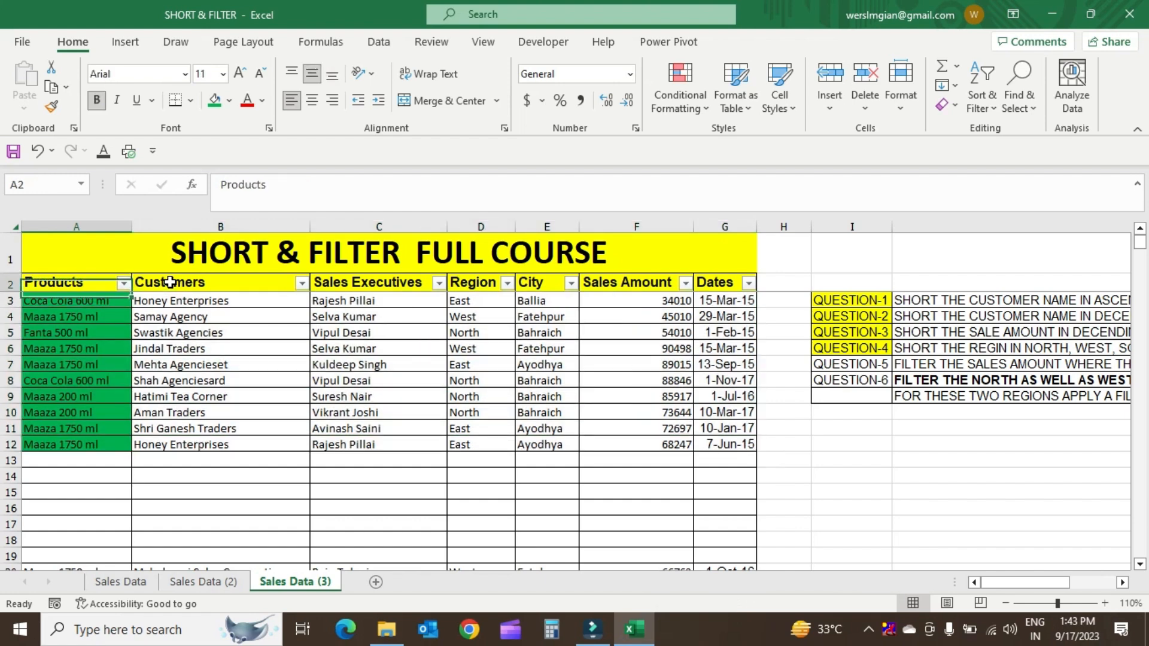
{"action": "key", "text": "Up"}
{"action": "key", "text": "shift+Right"}
{"action": "key", "text": "shift+Right"}
{"action": "key", "text": "shift+Right"}
{"action": "key", "text": "shift+Right"}
{"action": "key", "text": "shift+Right"}
{"action": "key", "text": "shift+Right"}
{"action": "key", "text": "shift+Down"}
{"action": "key", "text": "shift+Down"}
{"action": "key", "text": "shift+Down"}
{"action": "key", "text": "shift+Down"}
{"action": "key", "text": "shift+Down"}
{"action": "key", "text": "shift+Down"}
{"action": "key", "text": "shift+Down"}
{"action": "key", "text": "shift+Down"}
{"action": "key", "text": "shift+Down"}
{"action": "key", "text": "shift+Down"}
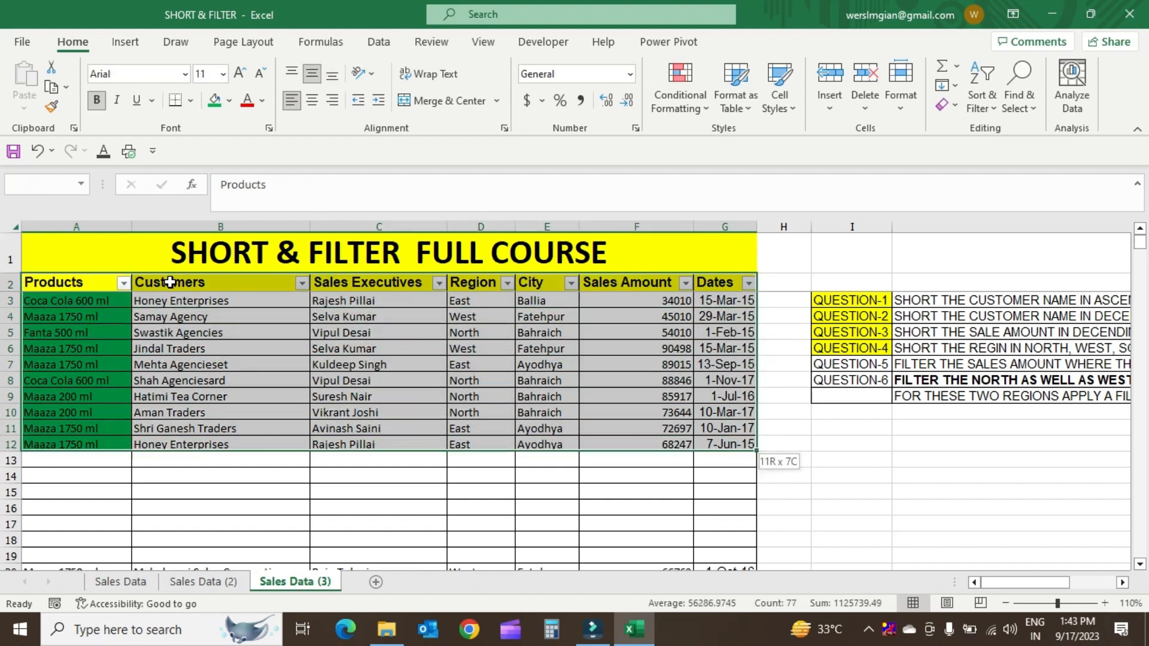
Step: Delete the blank sheet rows 13 to 19 below the first block of sales records
{"action": "key", "text": "Left"}
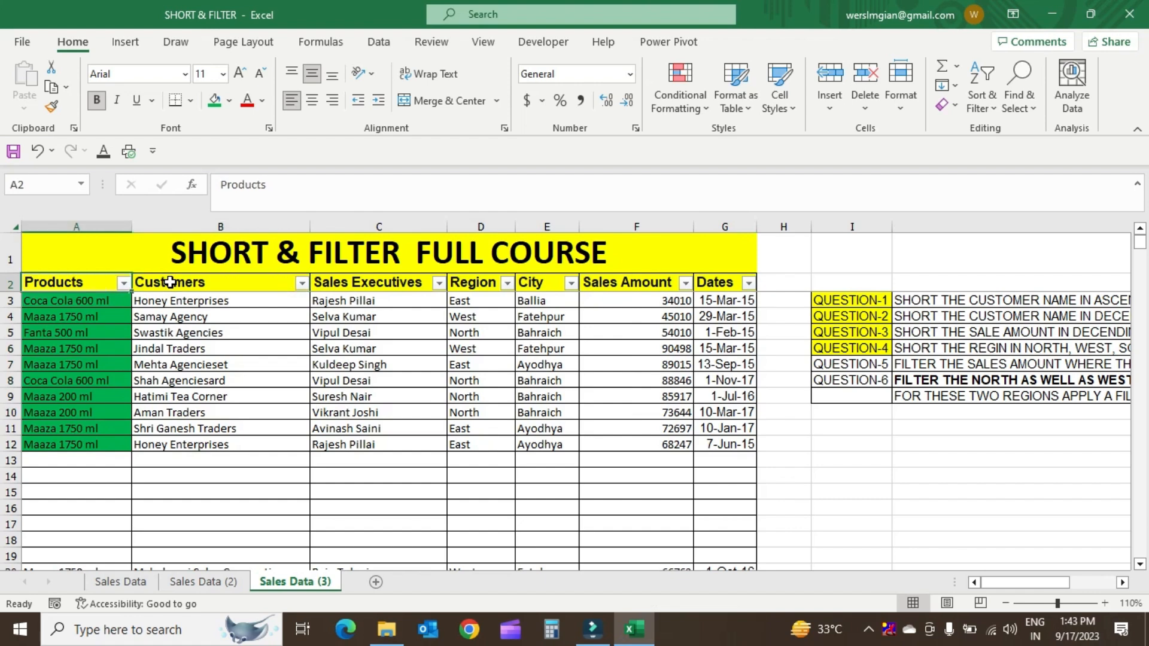
{"action": "key", "text": "shift+Right"}
{"action": "key", "text": "shift+Right"}
{"action": "key", "text": "shift+Right"}
{"action": "key", "text": "Down"}
{"action": "key", "text": "Down"}
{"action": "key", "text": "Down"}
{"action": "key", "text": "Down"}
{"action": "key", "text": "Down"}
{"action": "key", "text": "Down"}
{"action": "key", "text": "Down"}
{"action": "key", "text": "Down"}
{"action": "key", "text": "Down"}
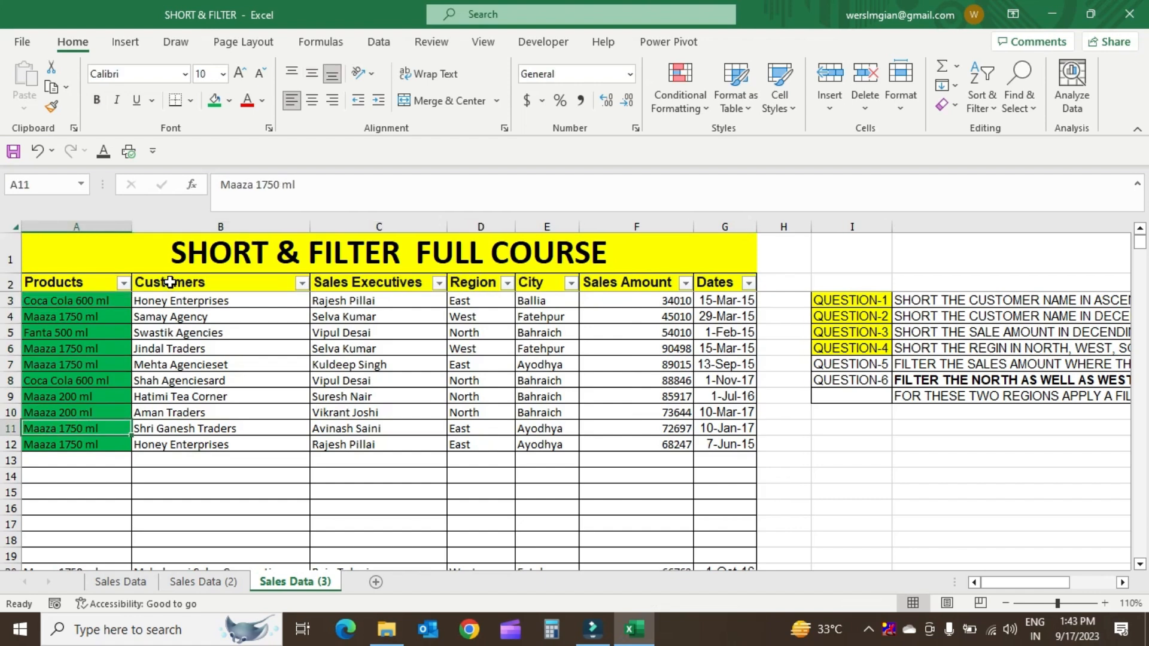
{"action": "key", "text": "Down"}
{"action": "key", "text": "Down"}
{"action": "key", "text": "shift+space"}
{"action": "key", "text": "shift+Down"}
{"action": "key", "text": "shift+Down"}
{"action": "key", "text": "shift+Down"}
{"action": "key", "text": "shift+Down"}
{"action": "key", "text": "shift+Down"}
{"action": "key", "text": "shift+Down"}
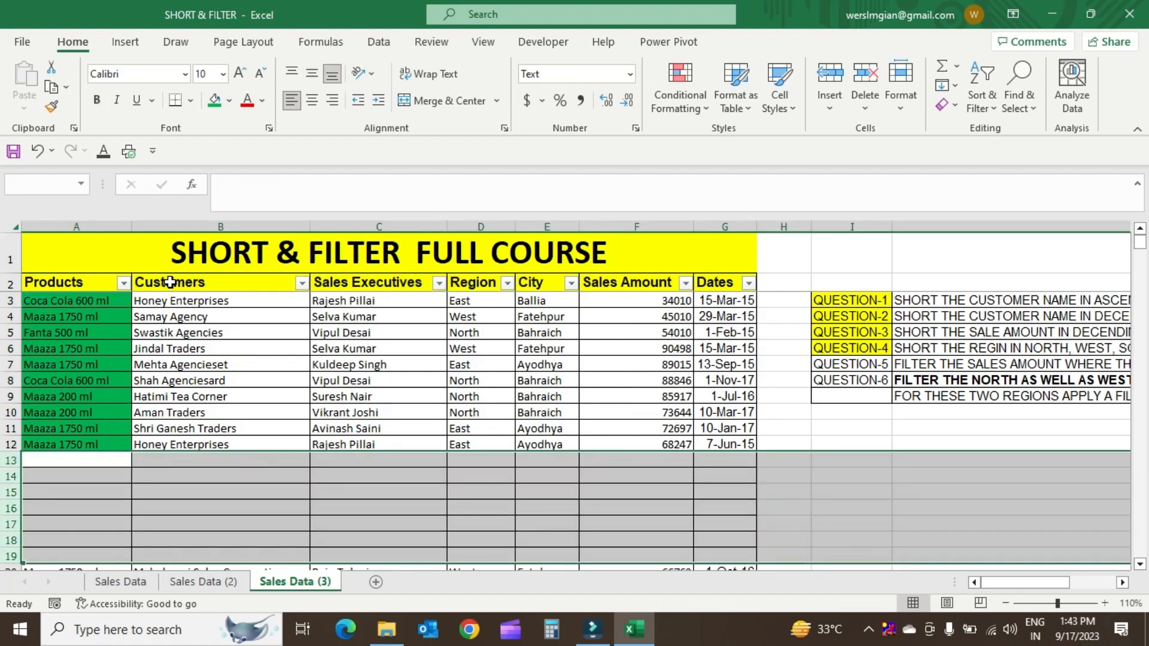
{"action": "key", "text": "ctrl+minus"}
Step: Delete the next group of blank sheet rows, 35 to 44, so the sales records run continuously
{"action": "key", "text": "Down"}
{"action": "key", "text": "Down"}
{"action": "key", "text": "Down"}
{"action": "key", "text": "Down"}
{"action": "key", "text": "Down"}
{"action": "key", "text": "Down"}
{"action": "key", "text": "Down"}
{"action": "key", "text": "Down"}
{"action": "key", "text": "Down"}
{"action": "key", "text": "Down"}
{"action": "key", "text": "Down"}
{"action": "key", "text": "Down"}
{"action": "key", "text": "Down"}
{"action": "key", "text": "Down"}
{"action": "key", "text": "Down"}
{"action": "key", "text": "Down"}
{"action": "key", "text": "Down"}
{"action": "key", "text": "Down"}
{"action": "key", "text": "Down"}
{"action": "key", "text": "Down"}
{"action": "key", "text": "Down"}
{"action": "key", "text": "Down"}
{"action": "key", "text": "Down"}
{"action": "key", "text": "Down"}
{"action": "key", "text": "Down"}
{"action": "key", "text": "Down"}
{"action": "key", "text": "Down"}
{"action": "key", "text": "Down"}
{"action": "key", "text": "Down"}
{"action": "key", "text": "Down"}
{"action": "key", "text": "Down"}
{"action": "key", "text": "Down"}
{"action": "key", "text": "Down"}
{"action": "key", "text": "Down"}
{"action": "key", "text": "Down"}
{"action": "key", "text": "Up"}
{"action": "key", "text": "Up"}
{"action": "key", "text": "Up"}
{"action": "key", "text": "Up"}
{"action": "key", "text": "Up"}
{"action": "key", "text": "Up"}
{"action": "key", "text": "Up"}
{"action": "key", "text": "Up"}
{"action": "key", "text": "Up"}
{"action": "key", "text": "Up"}
{"action": "key", "text": "Up"}
{"action": "key", "text": "Up"}
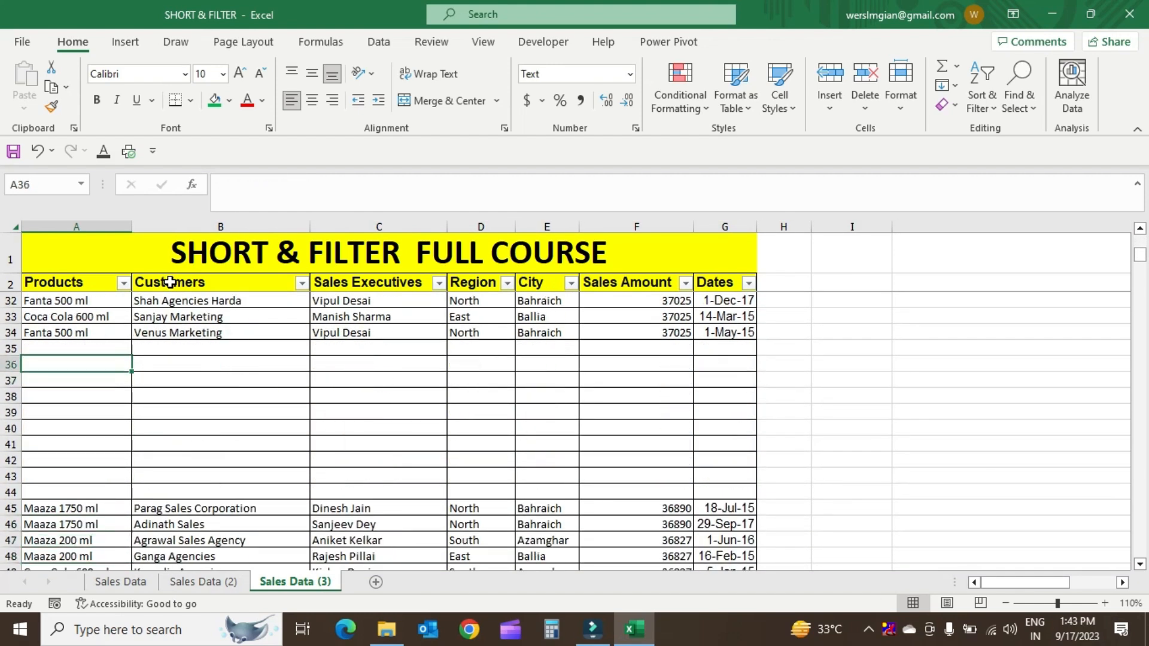
{"action": "key", "text": "Up"}
{"action": "key", "text": "shift+space"}
{"action": "key", "text": "shift+Down"}
{"action": "key", "text": "shift+Down"}
{"action": "key", "text": "shift+Down"}
{"action": "key", "text": "shift+Down"}
{"action": "key", "text": "shift+Down"}
{"action": "key", "text": "shift+Down"}
{"action": "key", "text": "shift+Down"}
{"action": "key", "text": "shift+Down"}
{"action": "key", "text": "shift+Down"}
{"action": "key", "text": "ctrl+minus"}
Step: Return to the header row and highlight its cells from Products to Dates
{"action": "key", "text": "Up"}
{"action": "key", "text": "ctrl+Up"}
{"action": "key", "text": "Down"}
{"action": "key", "text": "Down"}
{"action": "key", "text": "Up"}
{"action": "key", "text": "Up"}
{"action": "key", "text": "Down"}
{"action": "key", "text": "Right"}
{"action": "key", "text": "Left"}
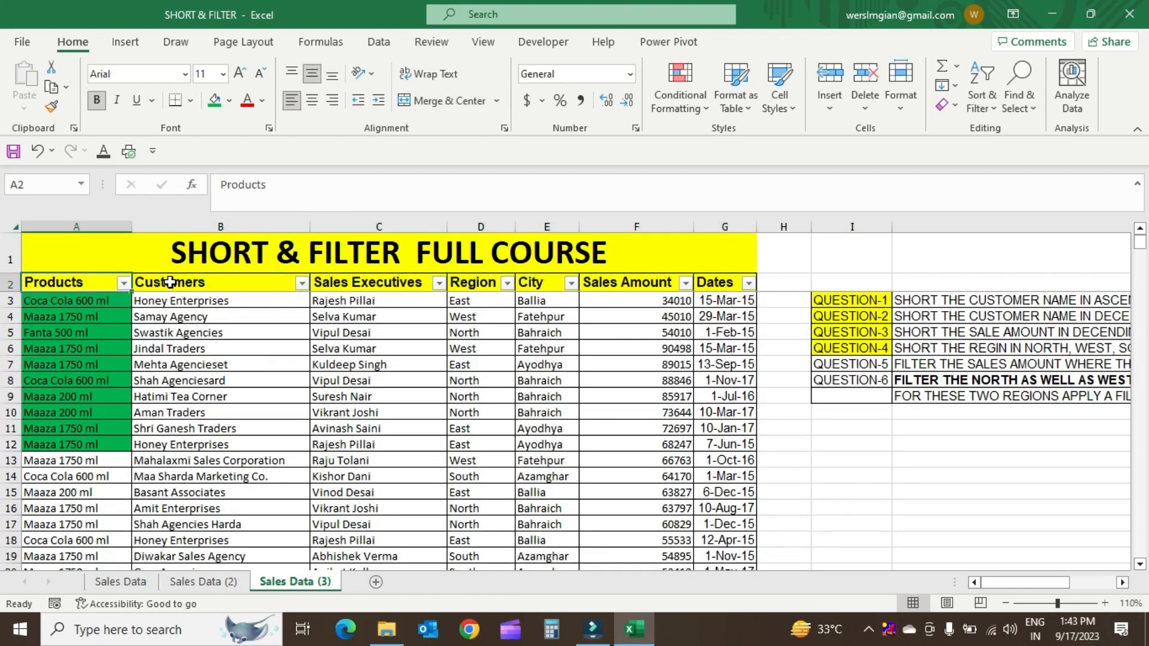
{"action": "key", "text": "Right"}
{"action": "key", "text": "Left"}
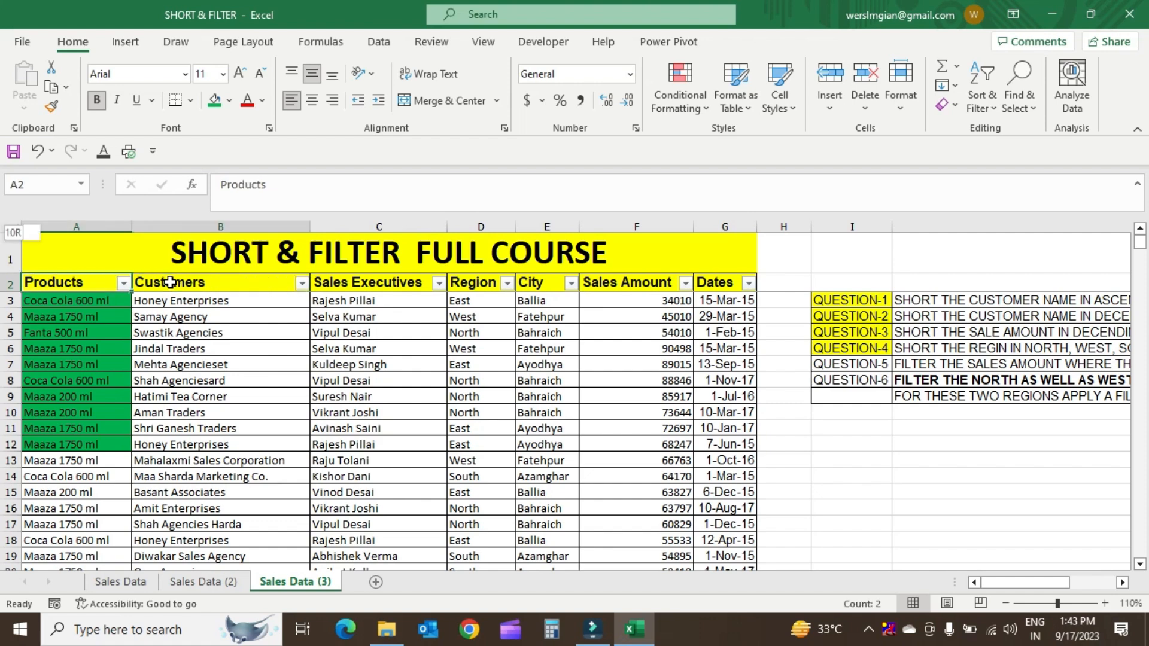
{"action": "key", "text": "shift+Right"}
{"action": "key", "text": "shift+Right"}
{"action": "key", "text": "shift+Right"}
{"action": "key", "text": "shift+Right"}
{"action": "key", "text": "shift+Right"}
{"action": "key", "text": "shift+Right"}
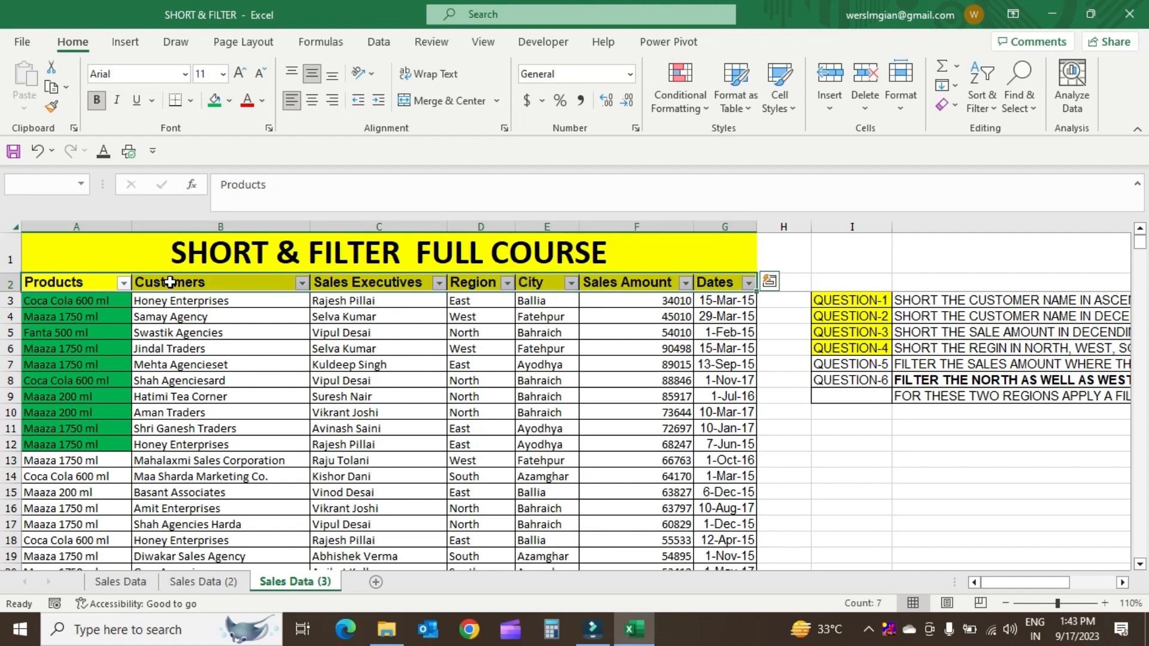
{"action": "key", "text": "Down"}
{"action": "key", "text": "Up"}
{"action": "key", "text": "Right"}
{"action": "key", "text": "Left"}
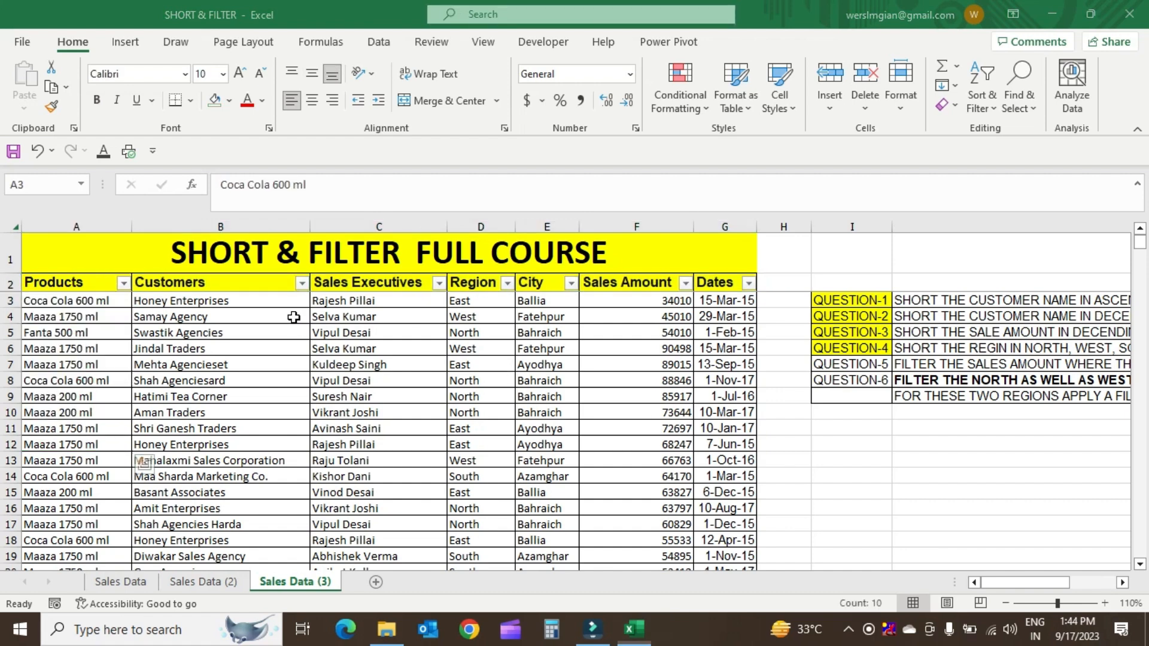
Step: Open the filter list of the Customers header several times to look over its options and customer names, closing it without changes
{"action": "left_click", "coordinate": [293, 316]}
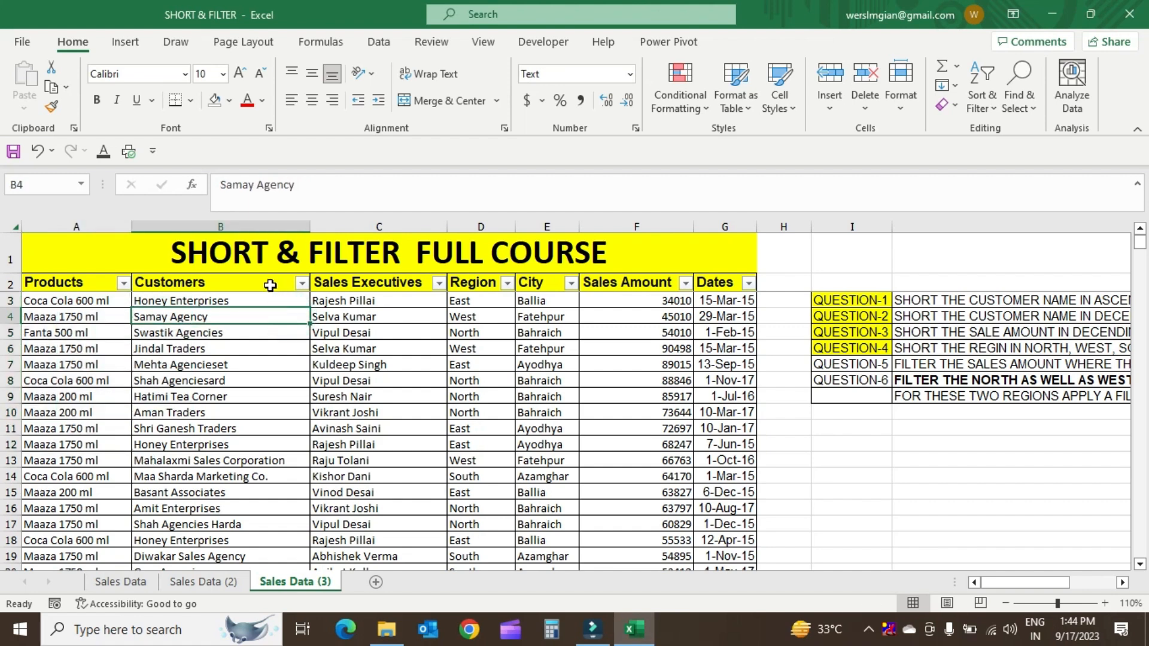
{"action": "left_click", "coordinate": [244, 289]}
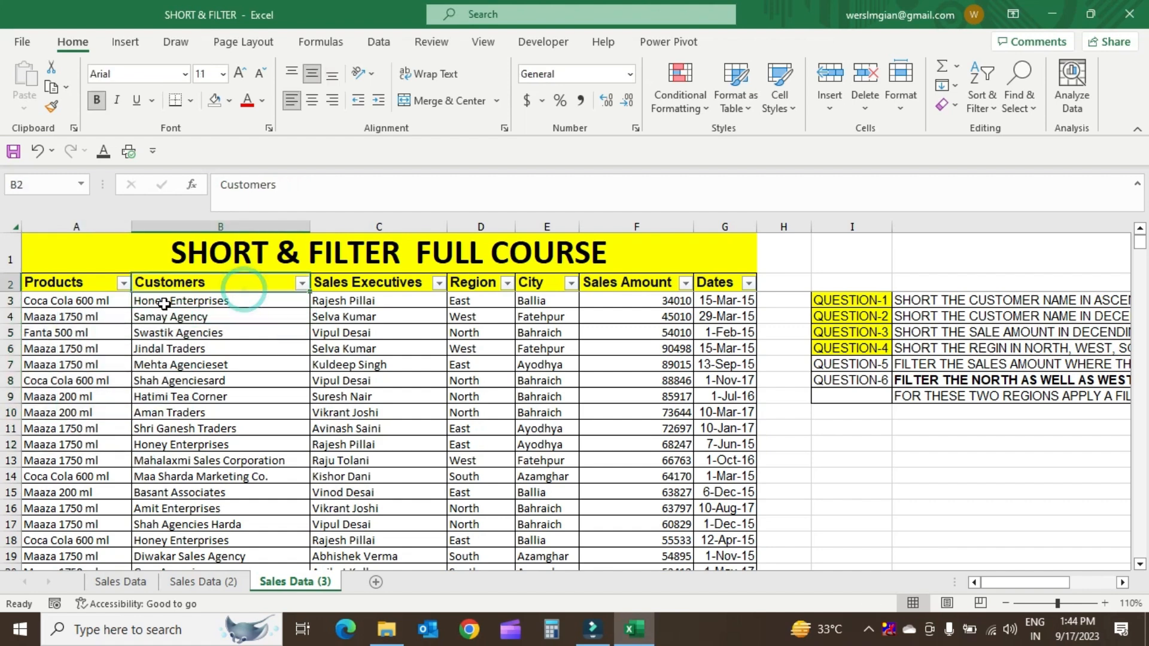
{"action": "key", "text": "Down"}
{"action": "key", "text": "Up"}
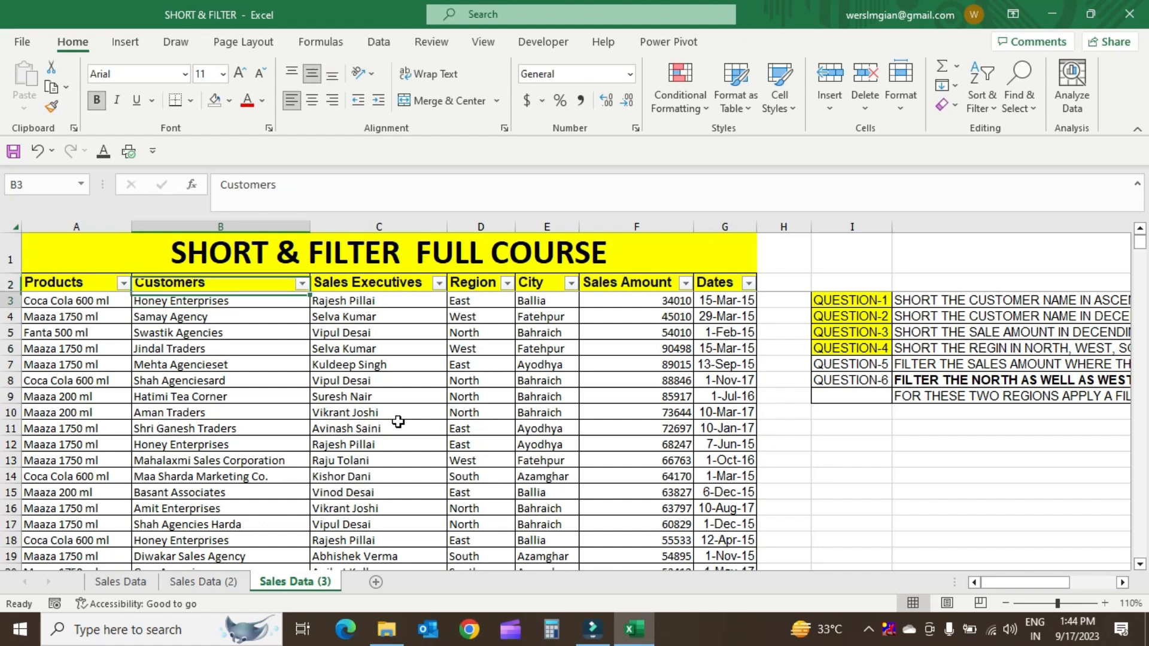
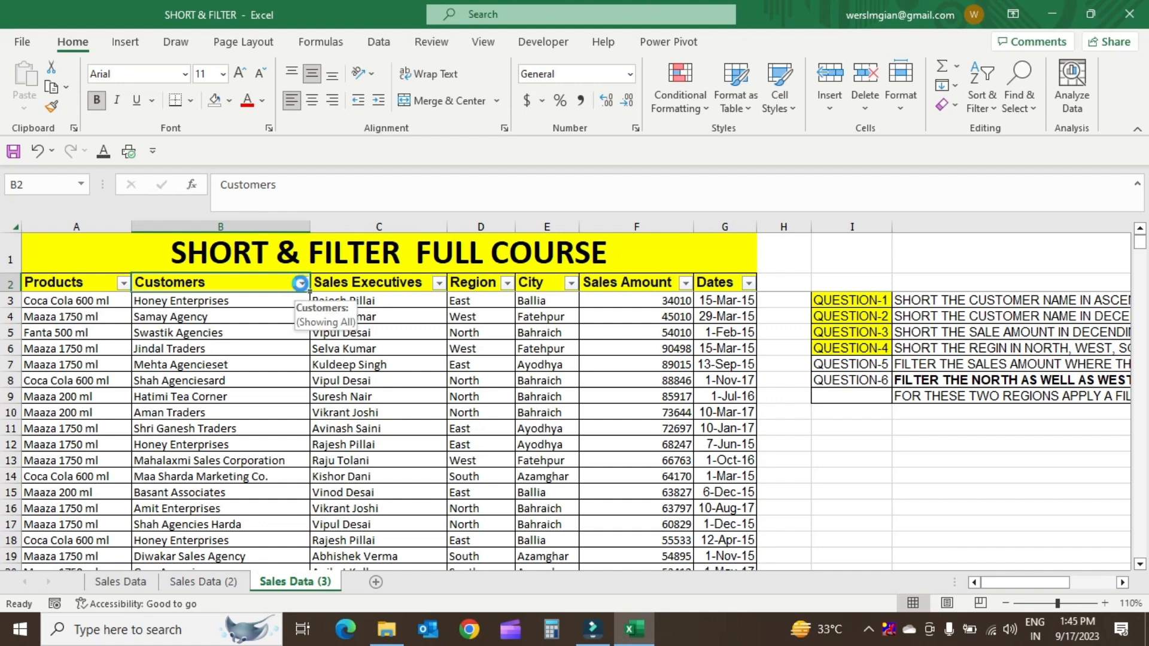
{"action": "left_click", "coordinate": [302, 284]}
{"action": "left_click", "coordinate": [302, 284]}
{"action": "left_click", "coordinate": [302, 283]}
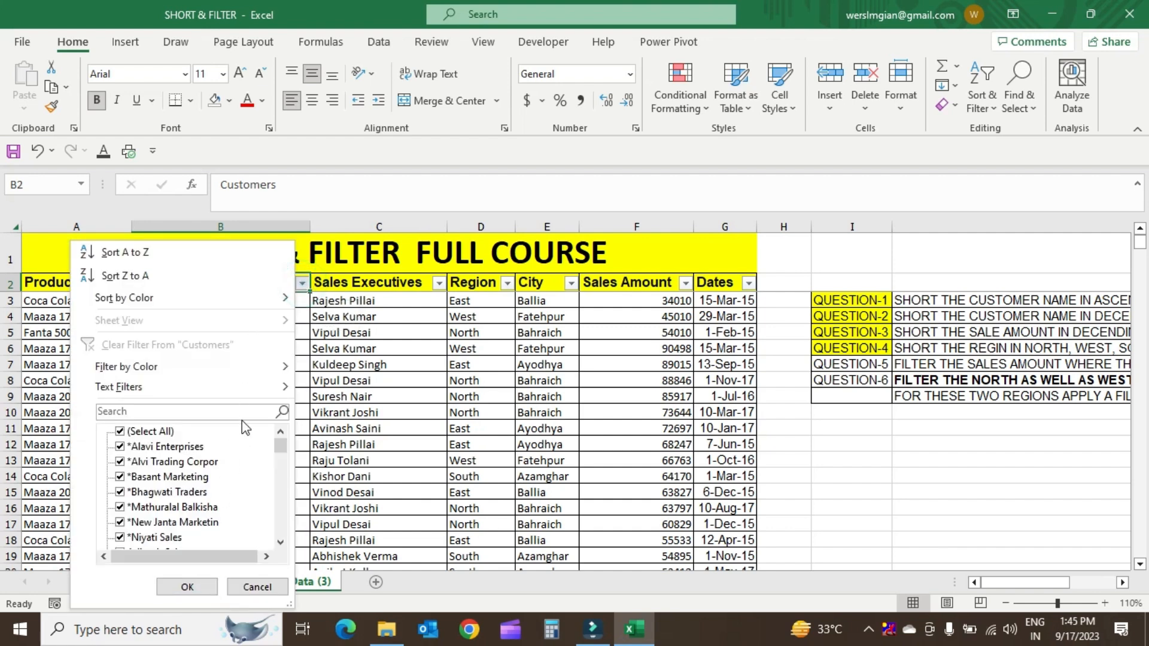
{"action": "left_click_drag", "start_coordinate": [278, 455], "coordinate": [291, 428]}
{"action": "left_click", "coordinate": [352, 379]}
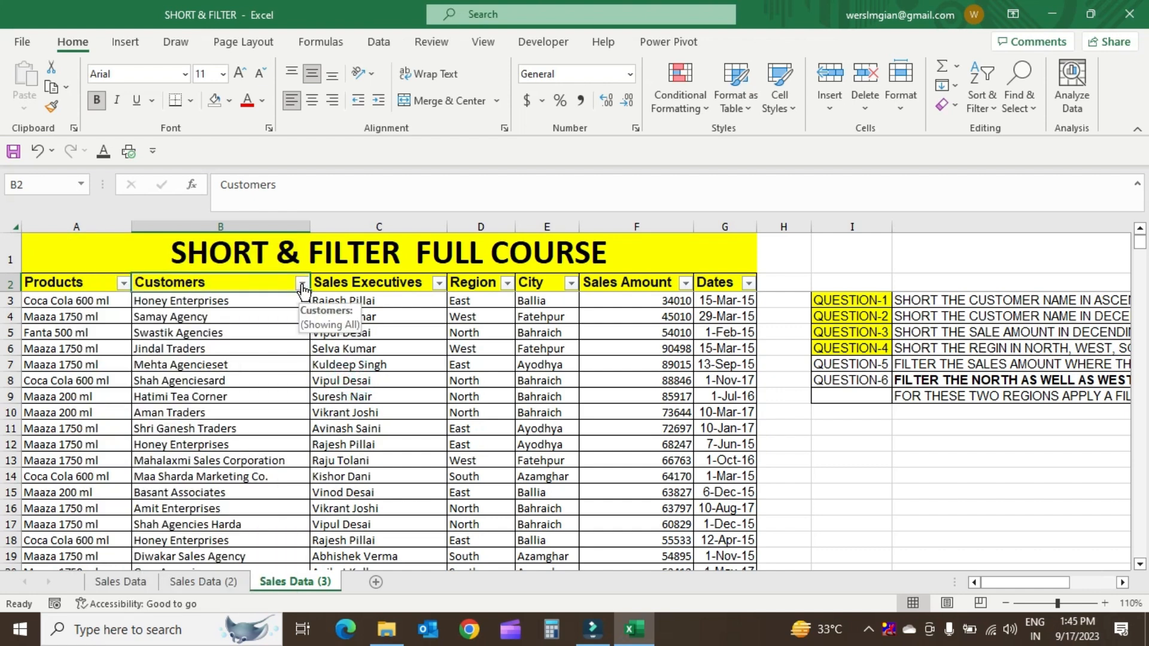
{"action": "left_click", "coordinate": [303, 285]}
{"action": "left_click", "coordinate": [306, 395]}
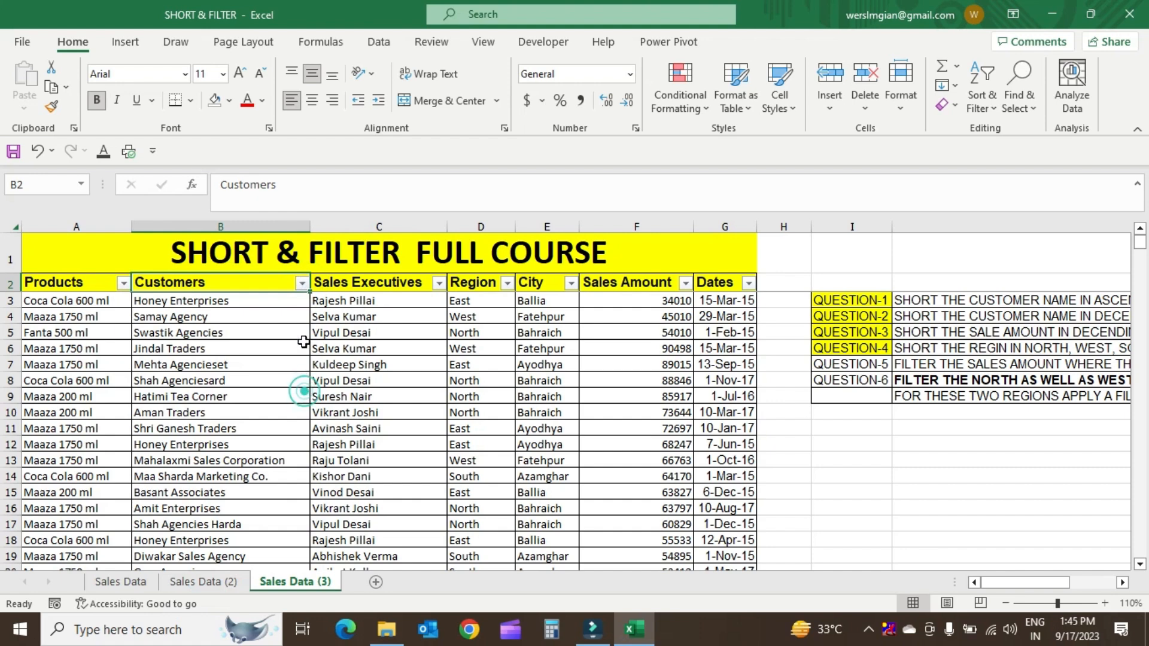
{"action": "left_click", "coordinate": [302, 283]}
{"action": "left_click", "coordinate": [315, 379]}
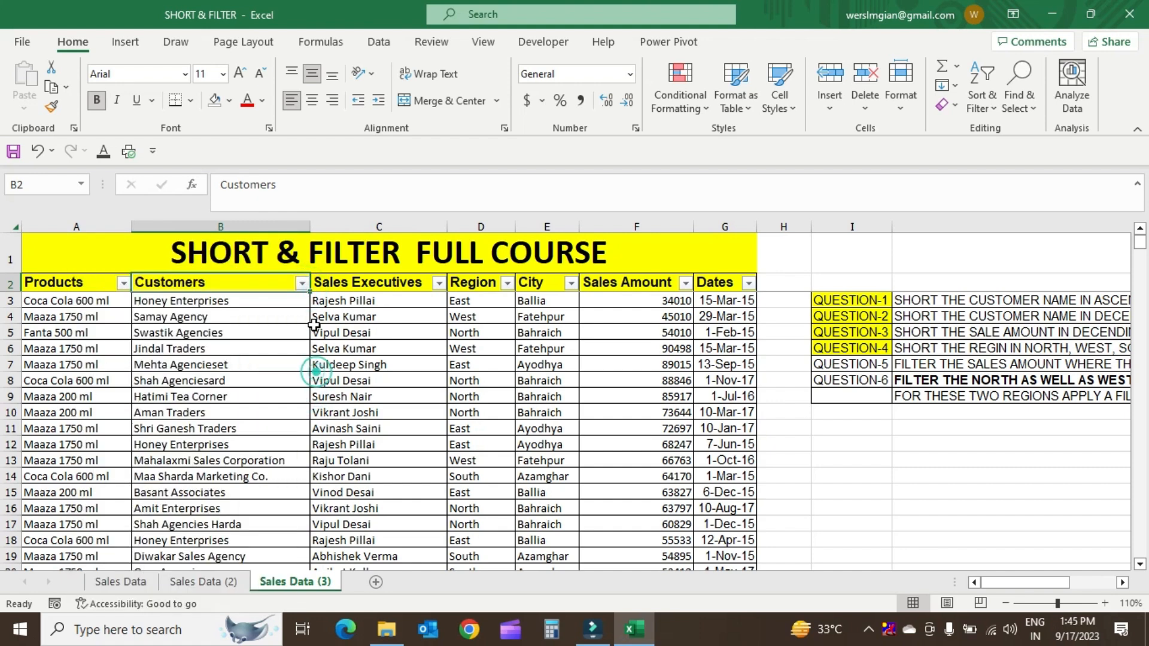
{"action": "left_click", "coordinate": [302, 283]}
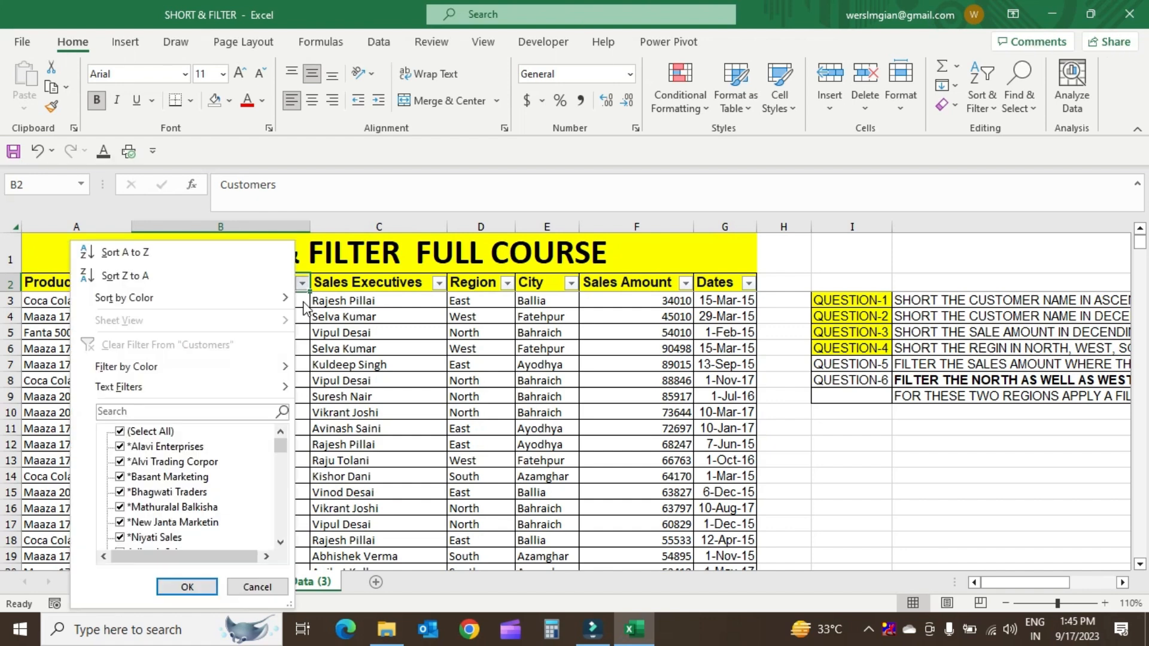
{"action": "left_click", "coordinate": [305, 306]}
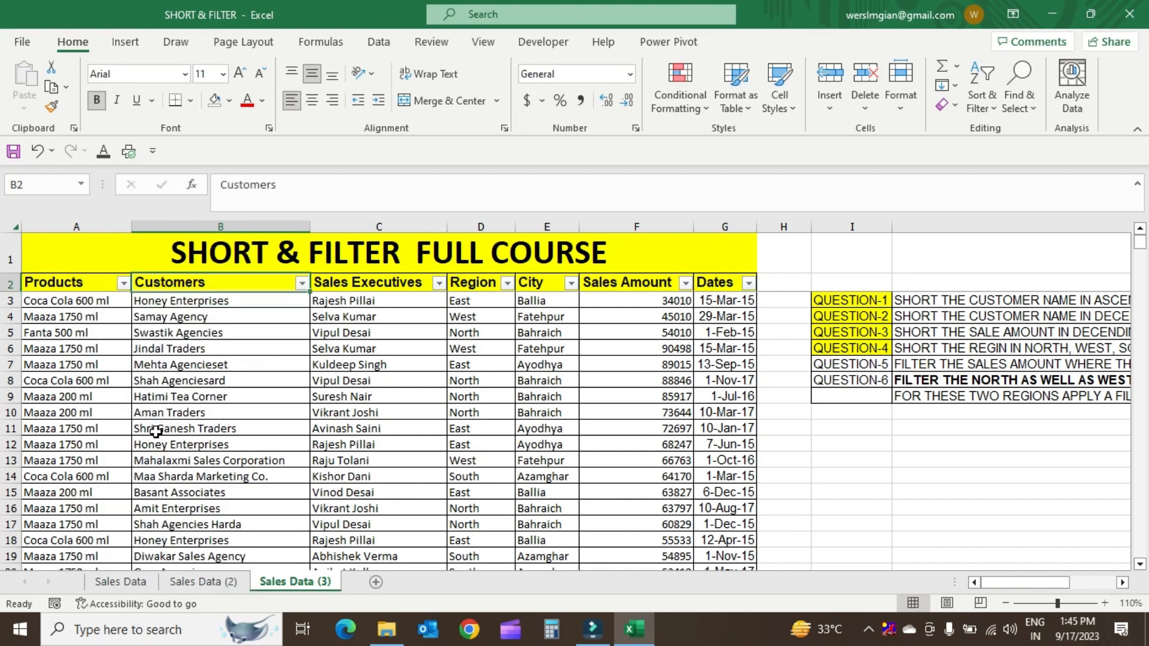
Step: Reopen the Customers filter list and go through its entries from Sort A to Z to Text Filters and the customer checklist
{"action": "key", "text": "alt+Down"}
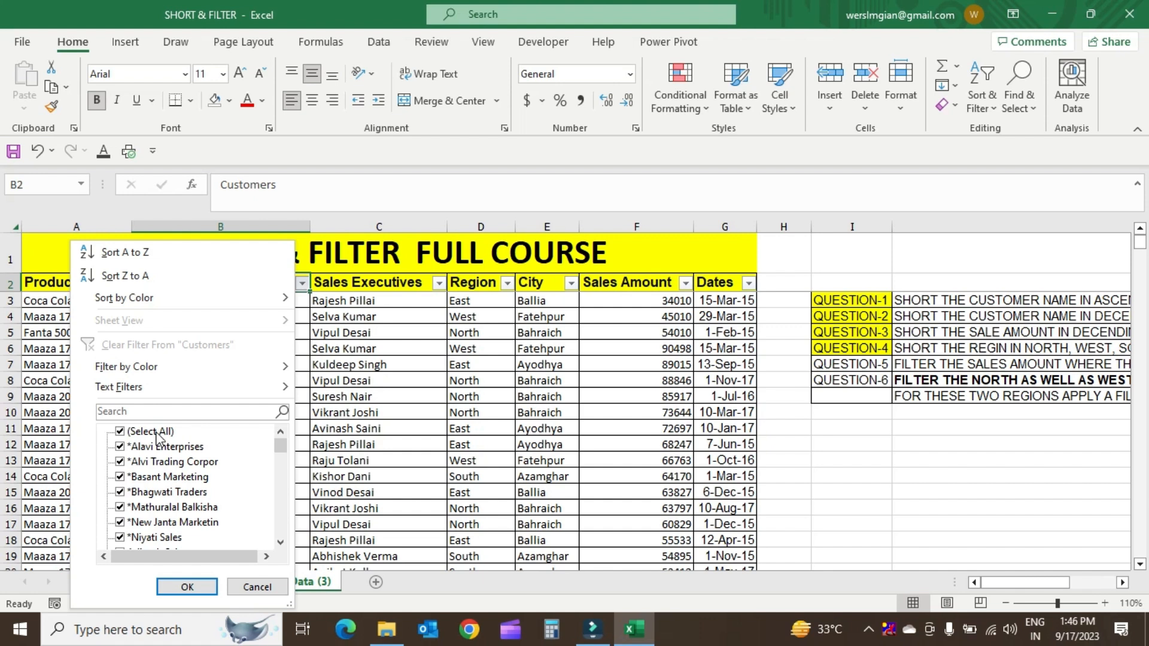
{"action": "key", "text": "Down"}
{"action": "key", "text": "Down"}
{"action": "key", "text": "Down"}
{"action": "key", "text": "Down"}
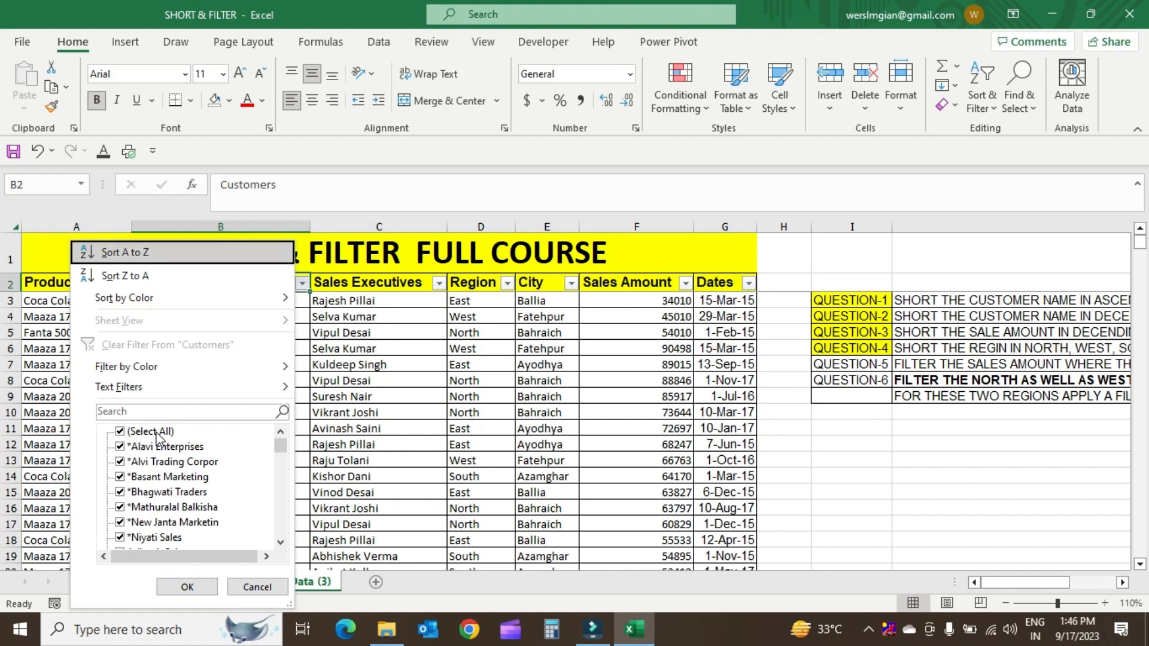
{"action": "key", "text": "Down"}
{"action": "key", "text": "Down"}
{"action": "key", "text": "Down"}
{"action": "key", "text": "Down"}
{"action": "key", "text": "Down"}
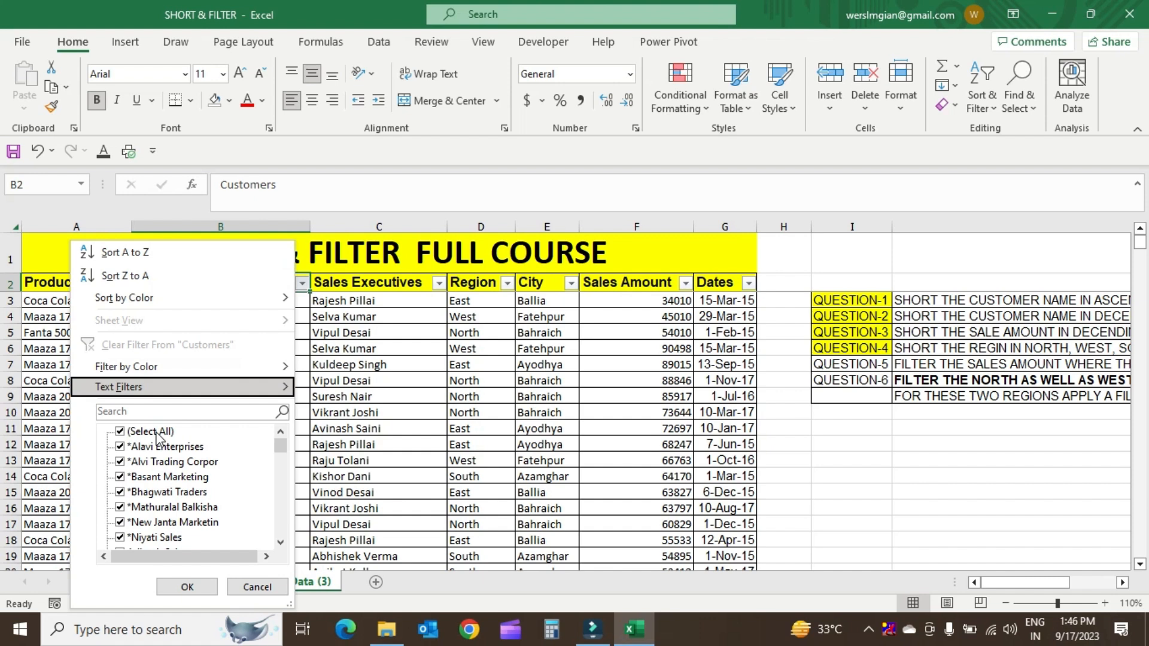
{"action": "key", "text": "Up"}
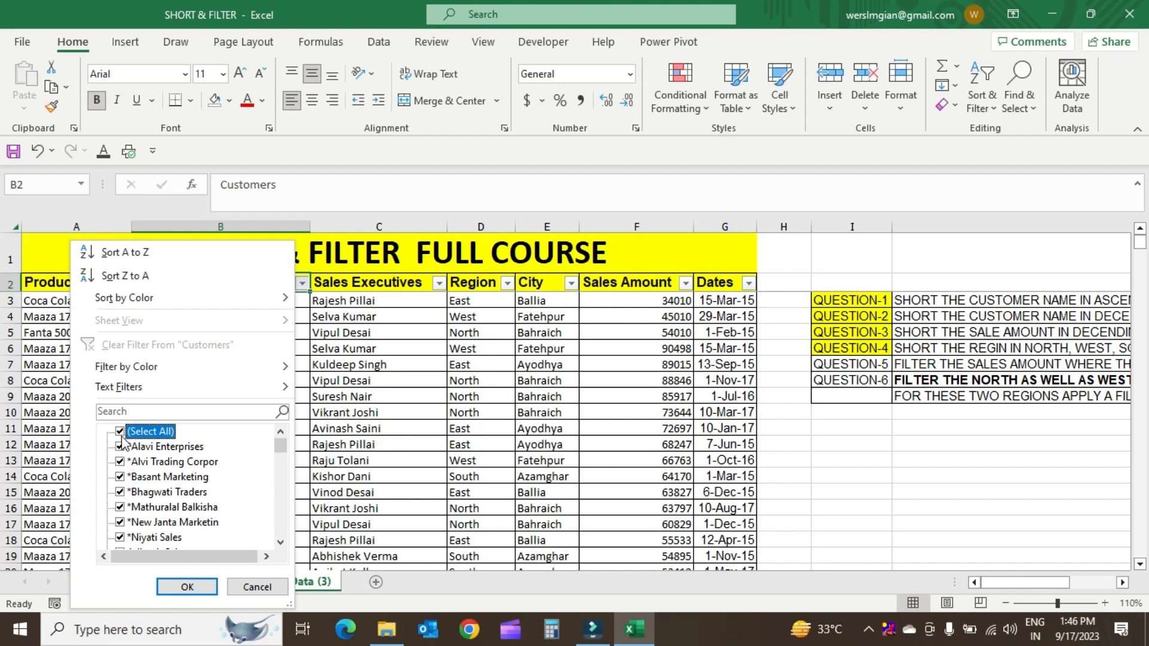
Step: Clear all ticked customers in the filter list and filter the table to *Alavi Enterprises only
{"action": "key", "text": "space"}
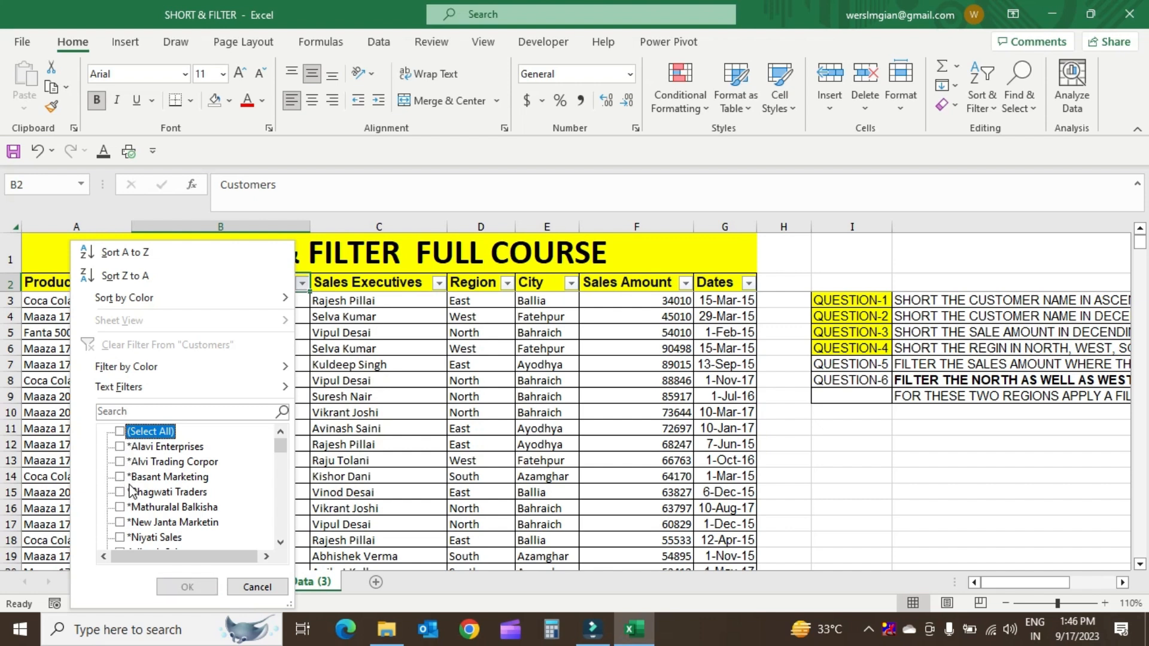
{"action": "key", "text": "space"}
{"action": "key", "text": "space"}
{"action": "key", "text": "space"}
{"action": "key", "text": "space"}
{"action": "key", "text": "Down"}
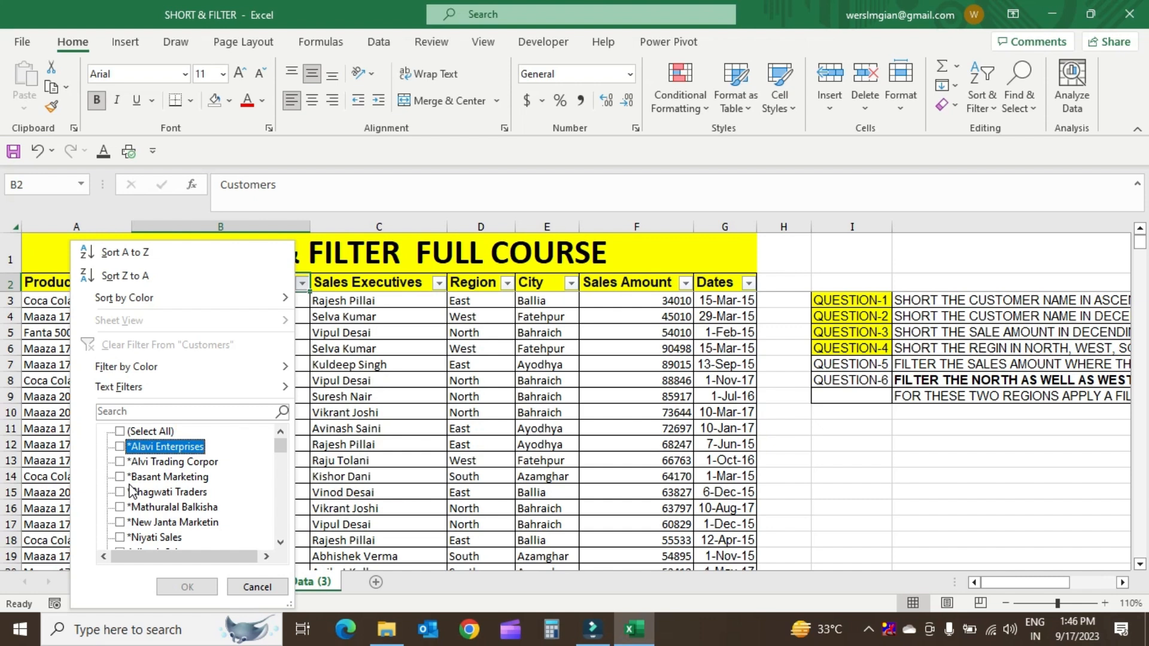
{"action": "key", "text": "space"}
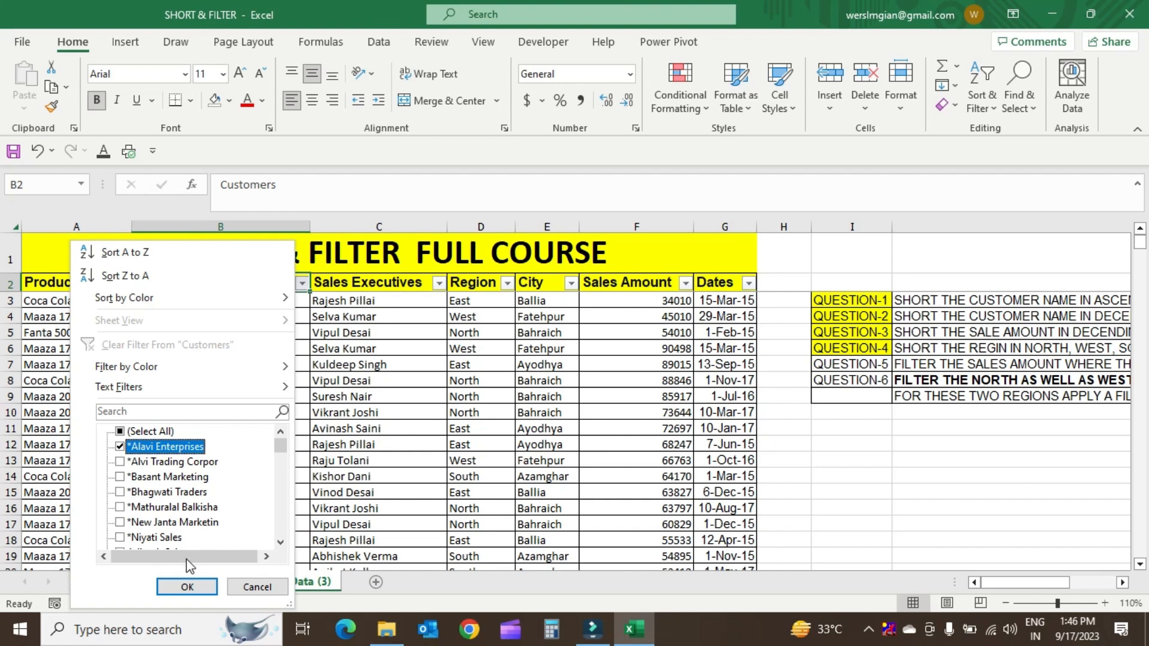
{"action": "left_click", "coordinate": [188, 586]}
Step: Highlight the filtered records in the Customers column for review, then return to the Customers header cell
{"action": "left_click", "coordinate": [250, 300]}
{"action": "left_click_drag", "start_coordinate": [250, 299], "coordinate": [251, 360]}
{"action": "left_click", "coordinate": [251, 361]}
{"action": "key", "text": "Up"}
{"action": "key", "text": "Up"}
{"action": "key", "text": "Up"}
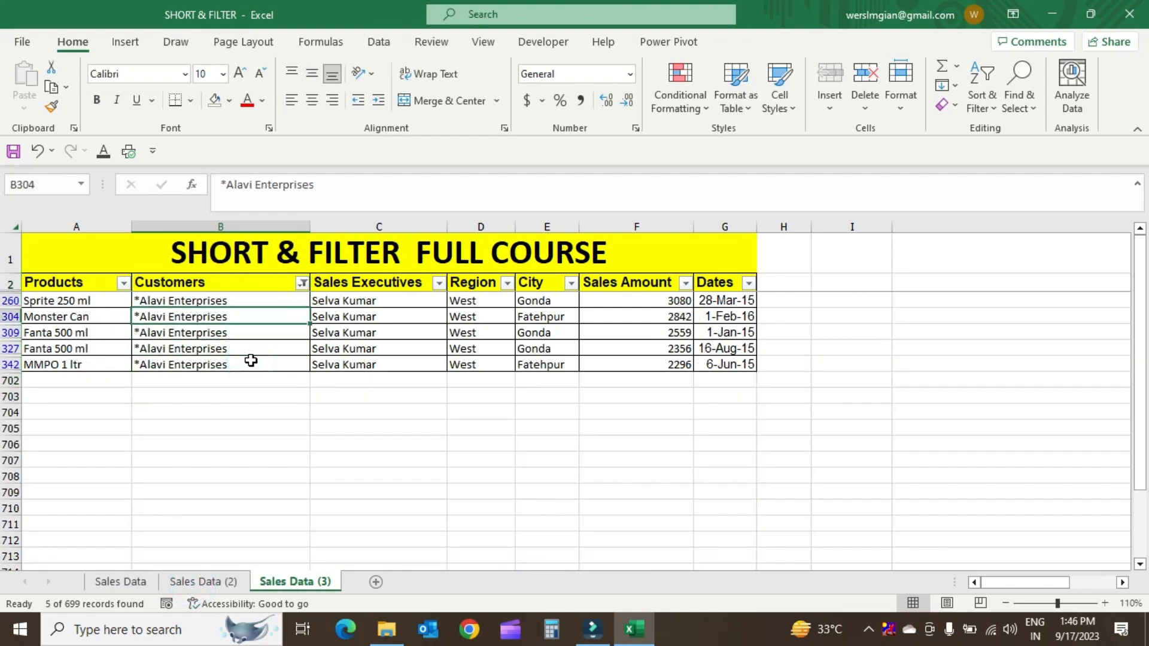
{"action": "key", "text": "Up"}
{"action": "key", "text": "Up"}
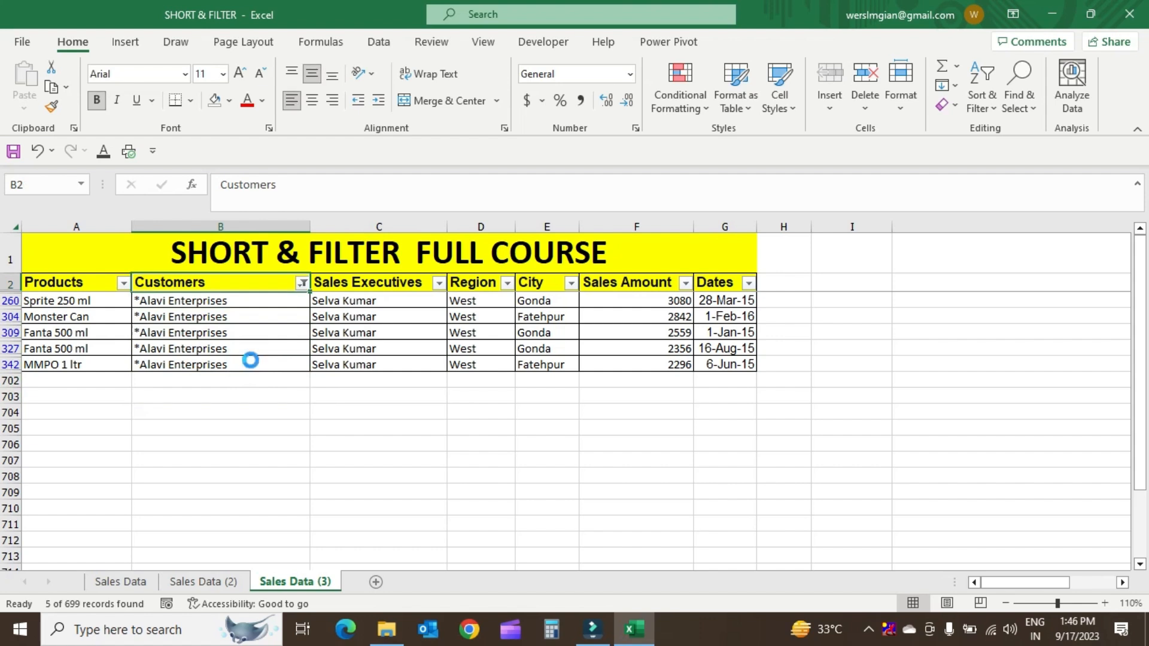
Step: Change the Customers filter from *Alavi Enterprises to *Alvi Trading Corpor only
{"action": "key", "text": "alt+Down"}
{"action": "key", "text": "Down"}
{"action": "key", "text": "Down"}
{"action": "key", "text": "Down"}
{"action": "key", "text": "Down"}
{"action": "key", "text": "Down"}
{"action": "key", "text": "Down"}
{"action": "key", "text": "Down"}
{"action": "key", "text": "Down"}
{"action": "key", "text": "Down"}
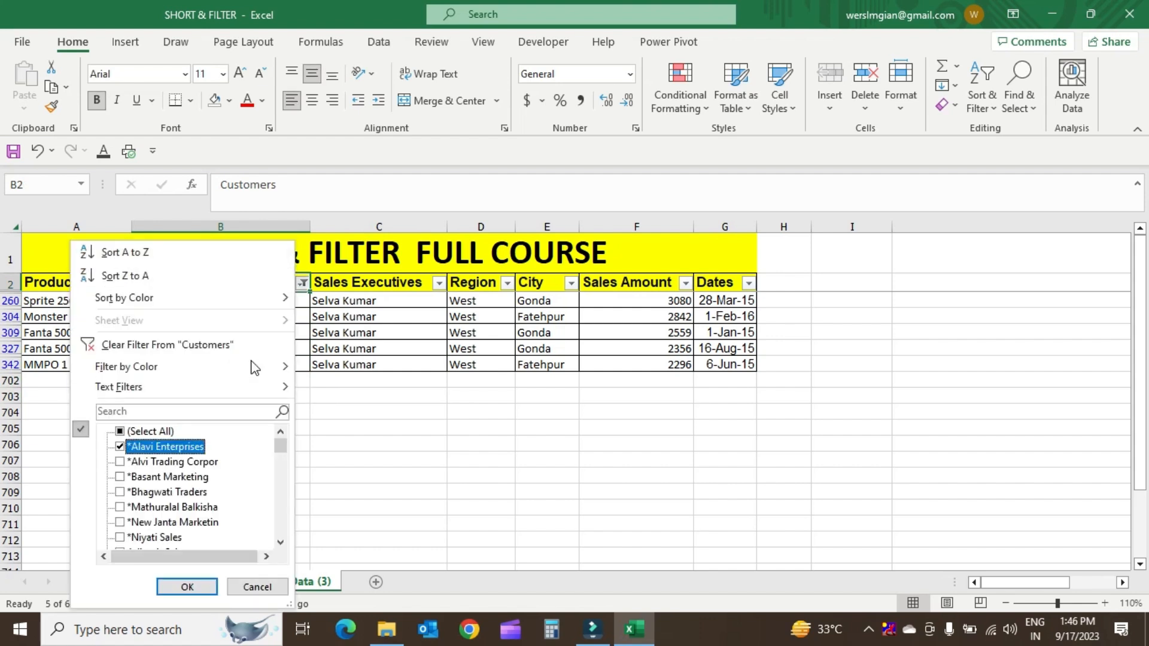
{"action": "key", "text": "space"}
{"action": "key", "text": "Down"}
{"action": "key", "text": "space"}
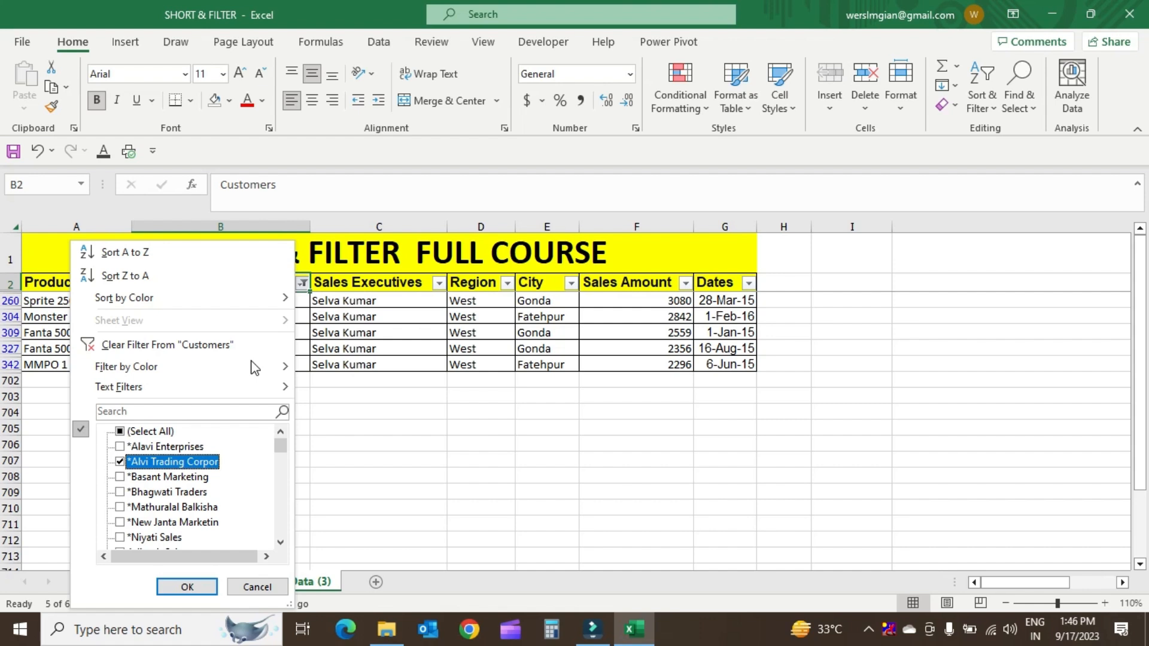
{"action": "key", "text": "Return"}
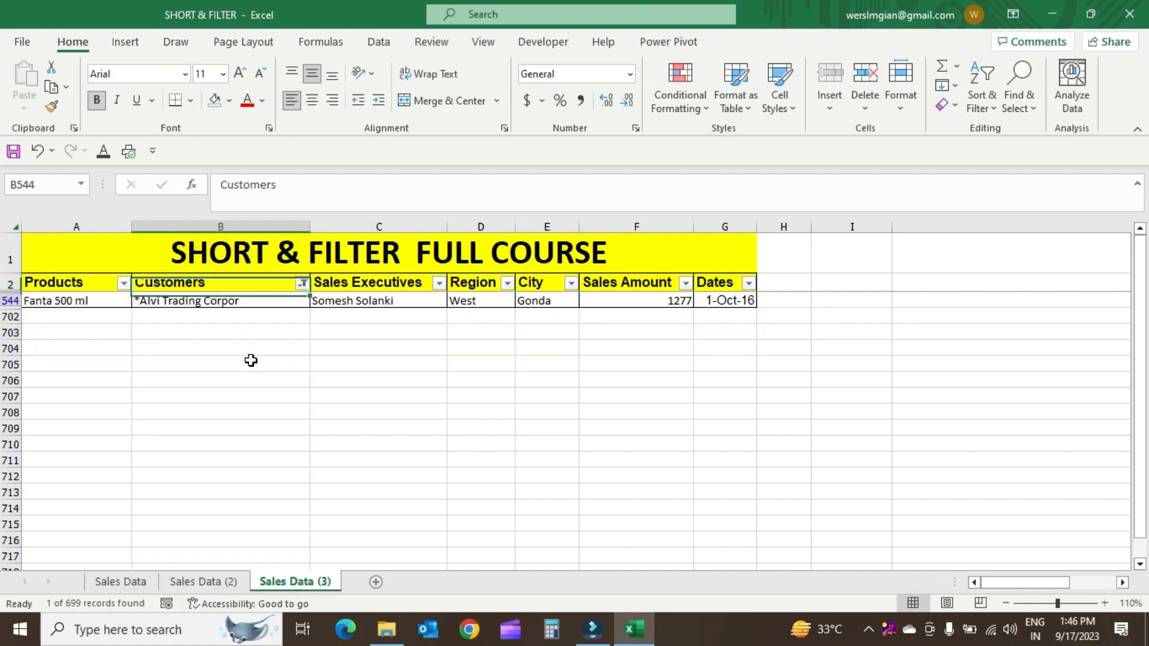
Step: Change the Customers filter from *Alvi Trading Corpor to *Basant Marketing only and go over the filtered records
{"action": "key", "text": "alt+Down"}
{"action": "key", "text": "Down"}
{"action": "key", "text": "Down"}
{"action": "key", "text": "Down"}
{"action": "key", "text": "Down"}
{"action": "key", "text": "Down"}
{"action": "key", "text": "Down"}
{"action": "key", "text": "Down"}
{"action": "key", "text": "Down"}
{"action": "key", "text": "Down"}
{"action": "key", "text": "Down"}
{"action": "key", "text": "Down"}
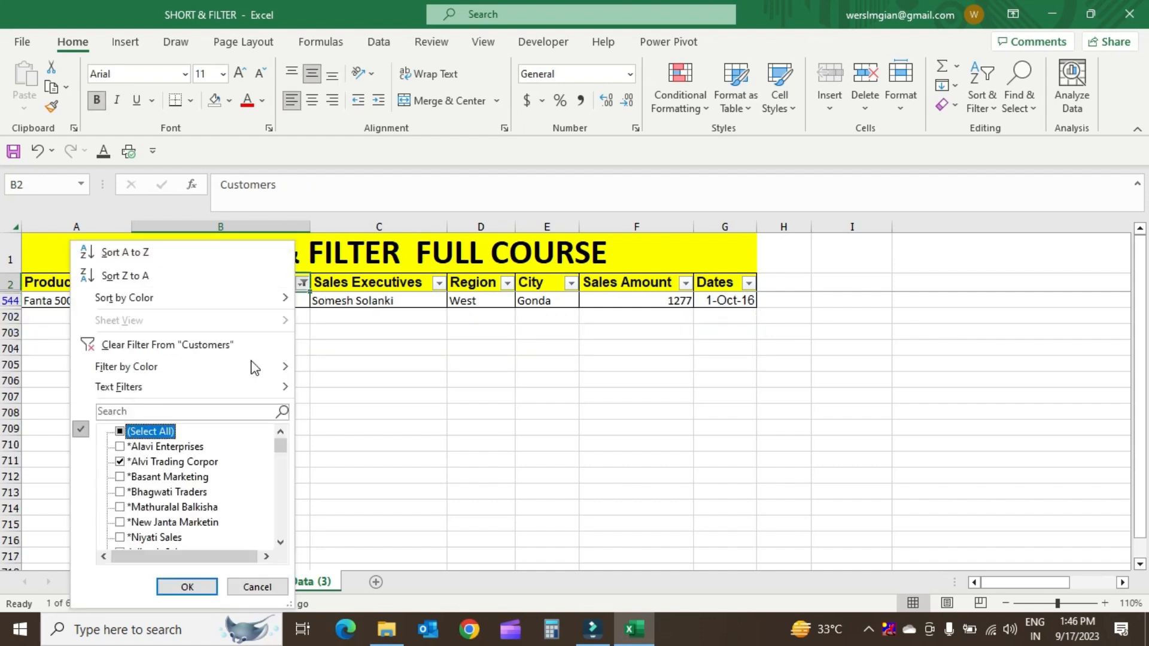
{"action": "key", "text": "Up"}
{"action": "key", "text": "space"}
{"action": "key", "text": "Down"}
{"action": "key", "text": "space"}
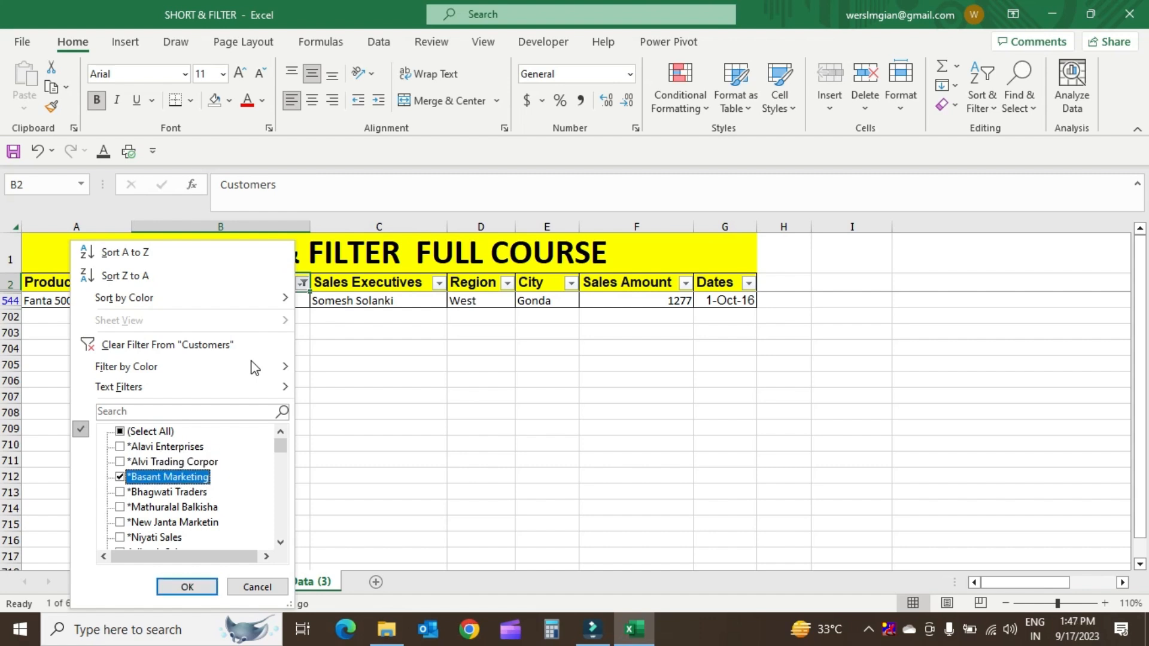
{"action": "key", "text": "Return"}
{"action": "key", "text": "Down"}
{"action": "key", "text": "Down"}
{"action": "key", "text": "Up"}
{"action": "key", "text": "Up"}
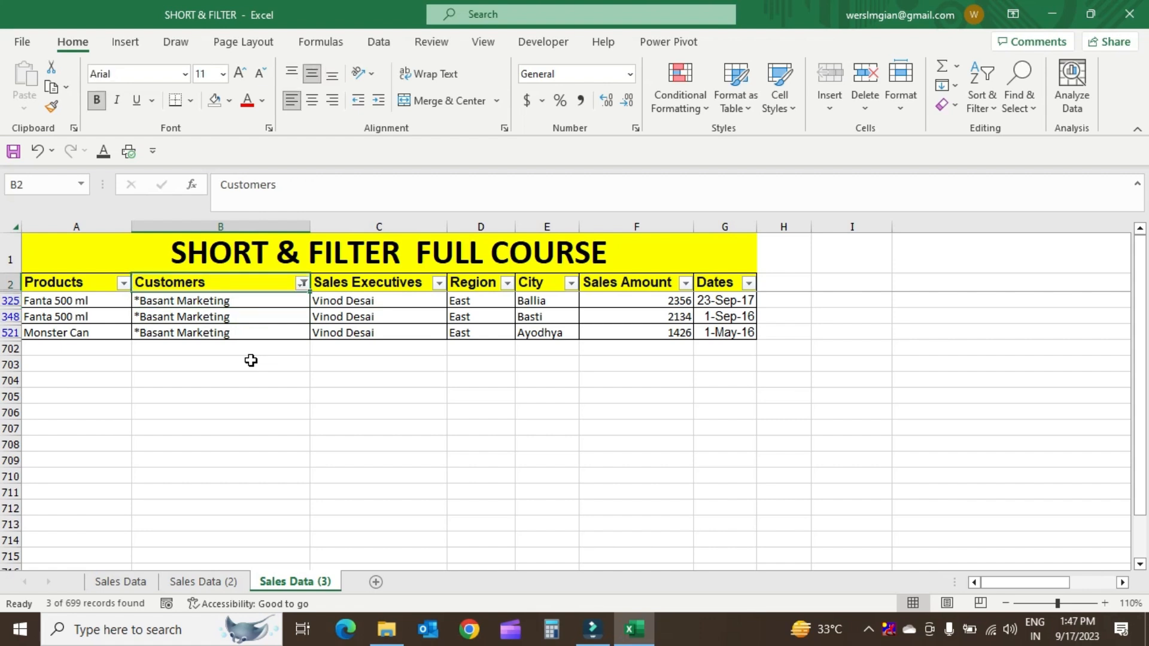
Step: Change the Customers filter from *Basant Marketing to *Bhagwati Traders only and go over the filtered records
{"action": "key", "text": "alt+Down"}
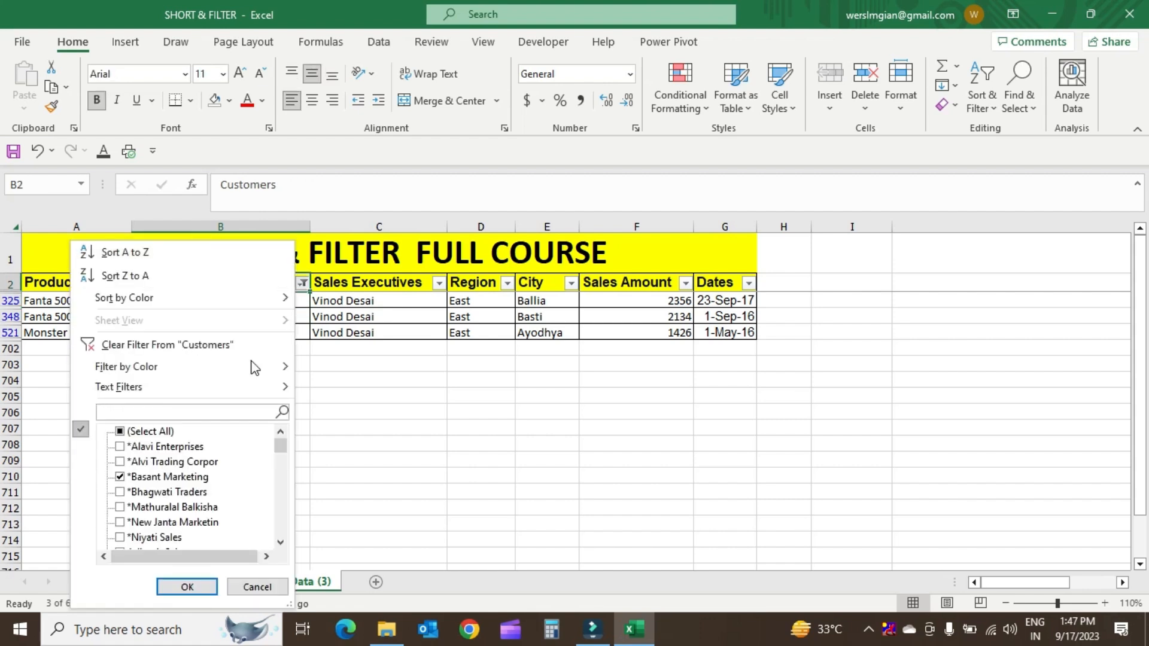
{"action": "key", "text": "Tab"}
{"action": "key", "text": "Down"}
{"action": "key", "text": "Down"}
{"action": "key", "text": "Down"}
{"action": "key", "text": "Down"}
{"action": "key", "text": "Up"}
{"action": "key", "text": "Down"}
{"action": "key", "text": "Up"}
{"action": "key", "text": "space"}
{"action": "key", "text": "Down"}
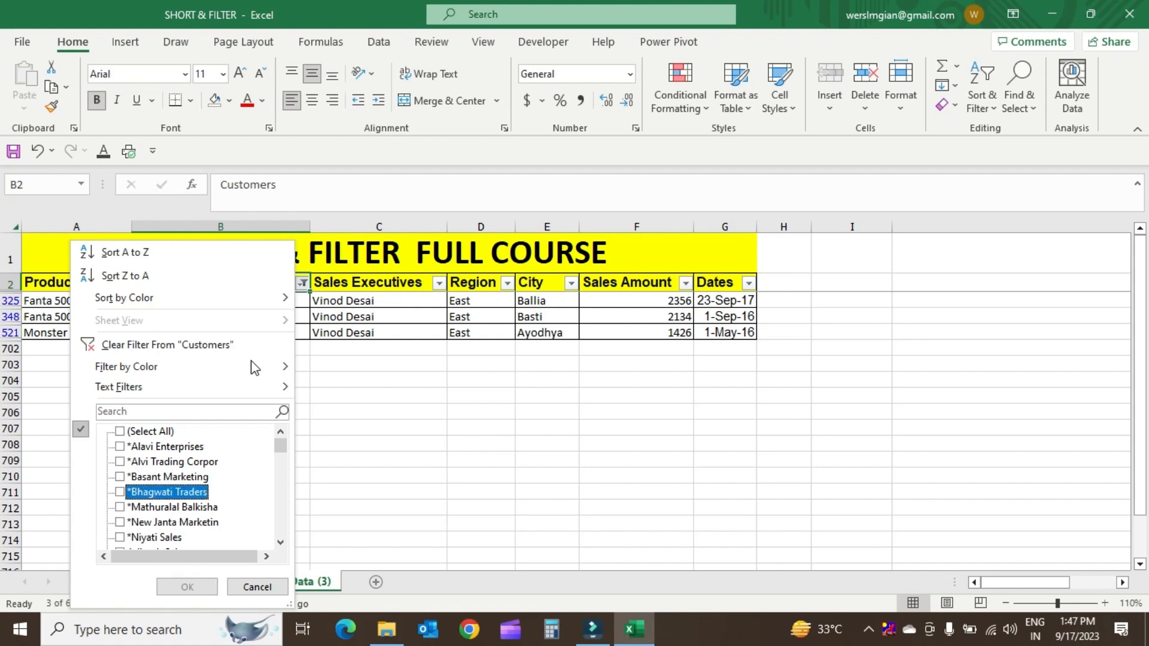
{"action": "key", "text": "space"}
{"action": "key", "text": "Return"}
{"action": "key", "text": "Down"}
{"action": "key", "text": "Down"}
{"action": "key", "text": "Down"}
{"action": "key", "text": "Down"}
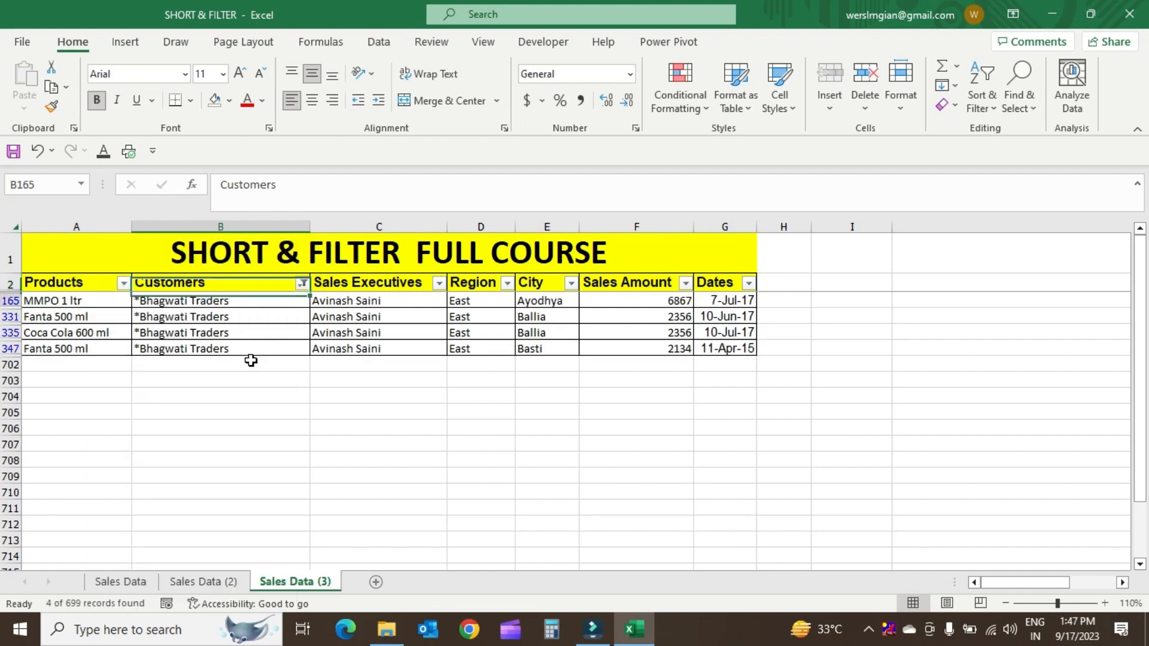
Step: Return to the Customers header and select all customers in its filter list to restore every record
{"action": "key", "text": "Up"}
{"action": "key", "text": "Up"}
{"action": "key", "text": "Up"}
{"action": "key", "text": "Up"}
{"action": "key", "text": "alt+Down"}
{"action": "key", "text": "Down"}
{"action": "key", "text": "Down"}
{"action": "key", "text": "Down"}
{"action": "key", "text": "Down"}
{"action": "key", "text": "Down"}
{"action": "key", "text": "Down"}
{"action": "key", "text": "Down"}
{"action": "key", "text": "Down"}
{"action": "key", "text": "Down"}
{"action": "key", "text": "Down"}
{"action": "key", "text": "Up"}
{"action": "key", "text": "space"}
{"action": "key", "text": "Return"}
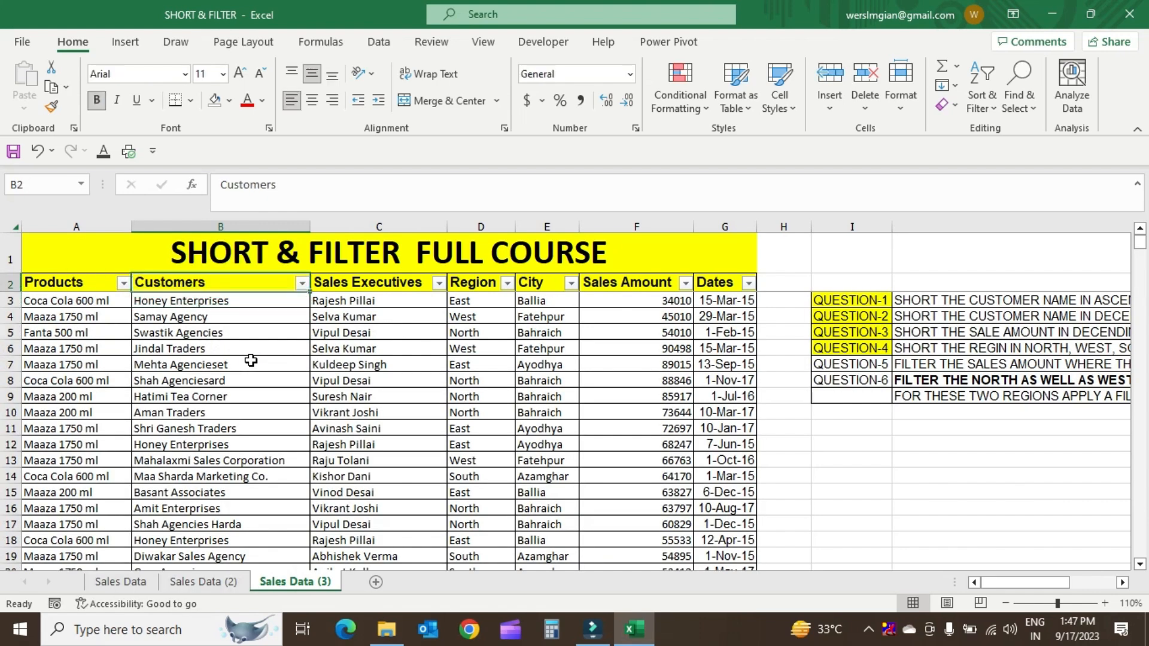
Step: Go through the Customers filter list as far as Filter by Color, and close the list without filtering
{"action": "key", "text": "alt+Down"}
{"action": "key", "text": "Down"}
{"action": "key", "text": "Down"}
{"action": "key", "text": "Down"}
{"action": "key", "text": "Down"}
{"action": "key", "text": "Down"}
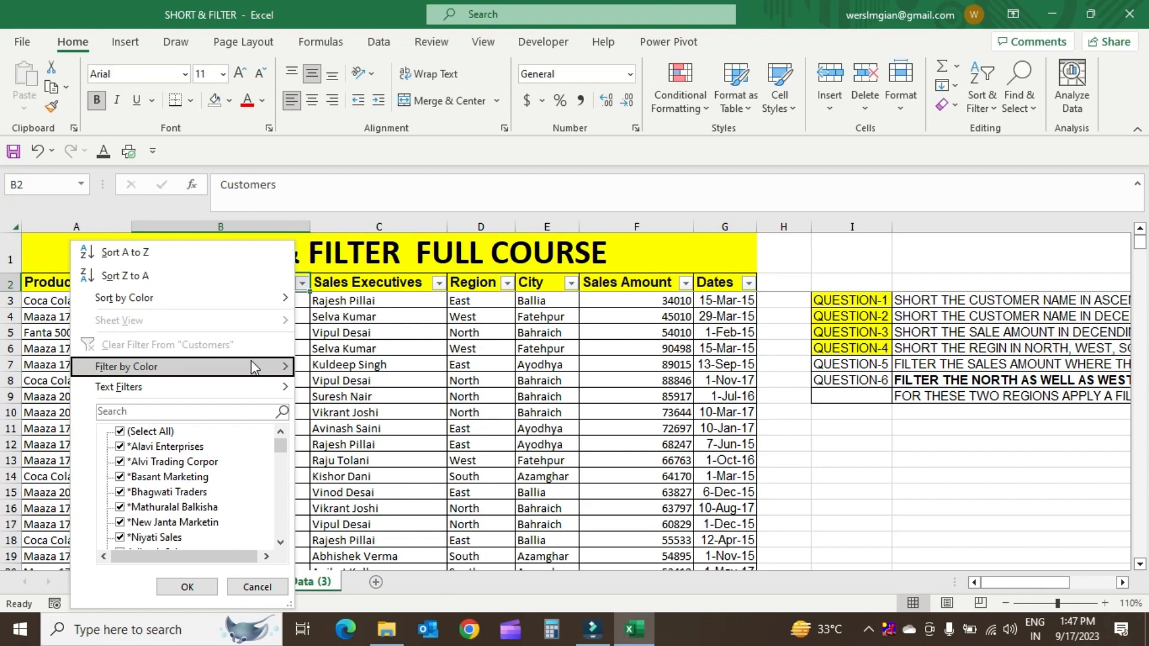
{"action": "key", "text": "Escape"}
Step: Examine the color-filled rows near the end of the Customers column, and return to the column header
{"action": "key", "text": "Down"}
{"action": "key", "text": "Down"}
{"action": "key", "text": "ctrl+Down"}
{"action": "key", "text": "Up"}
{"action": "key", "text": "Up"}
{"action": "key", "text": "Up"}
{"action": "key", "text": "Up"}
{"action": "key", "text": "Up"}
{"action": "key", "text": "Up"}
{"action": "key", "text": "Up"}
{"action": "key", "text": "Up"}
{"action": "key", "text": "Up"}
{"action": "key", "text": "Up"}
{"action": "key", "text": "Up"}
{"action": "key", "text": "Up"}
{"action": "key", "text": "Up"}
{"action": "key", "text": "Up"}
{"action": "key", "text": "Up"}
{"action": "key", "text": "Up"}
{"action": "key", "text": "Up"}
{"action": "key", "text": "Up"}
{"action": "key", "text": "Up"}
{"action": "key", "text": "Up"}
{"action": "key", "text": "Up"}
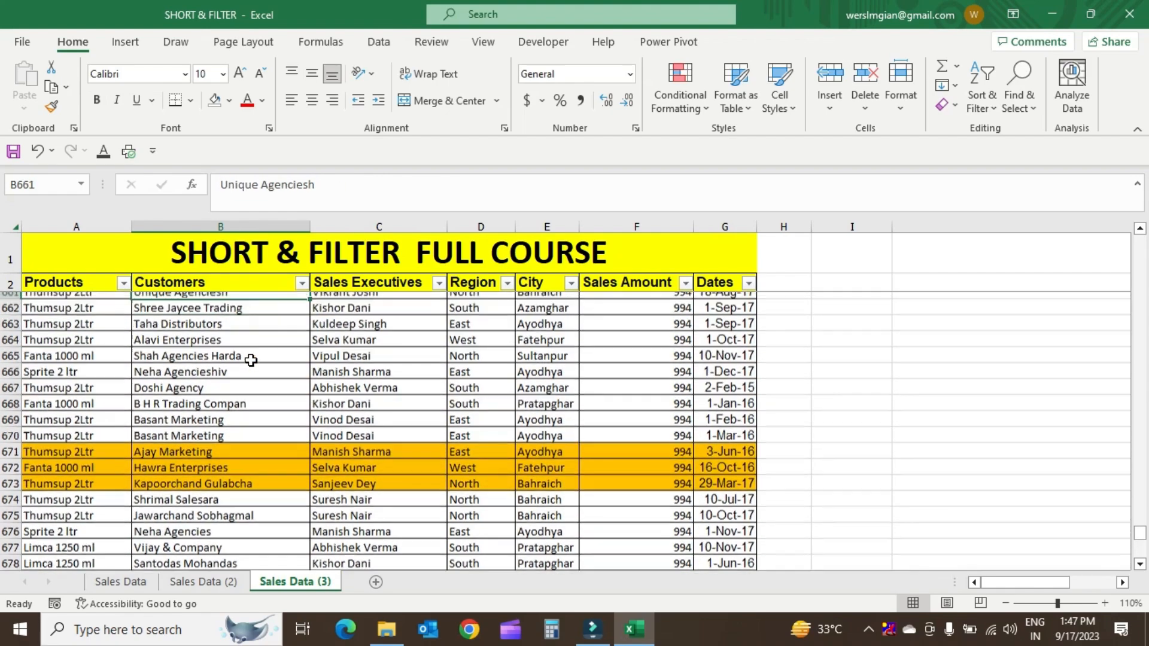
{"action": "key", "text": "Up"}
{"action": "key", "text": "Up"}
{"action": "key", "text": "Up"}
{"action": "key", "text": "Up"}
{"action": "key", "text": "Up"}
{"action": "key", "text": "Up"}
{"action": "key", "text": "Up"}
{"action": "key", "text": "Up"}
{"action": "key", "text": "Up"}
{"action": "key", "text": "Up"}
{"action": "key", "text": "Up"}
{"action": "key", "text": "Up"}
{"action": "key", "text": "Down"}
{"action": "key", "text": "Down"}
{"action": "key", "text": "Down"}
{"action": "key", "text": "Down"}
{"action": "key", "text": "Down"}
{"action": "key", "text": "Down"}
{"action": "key", "text": "Down"}
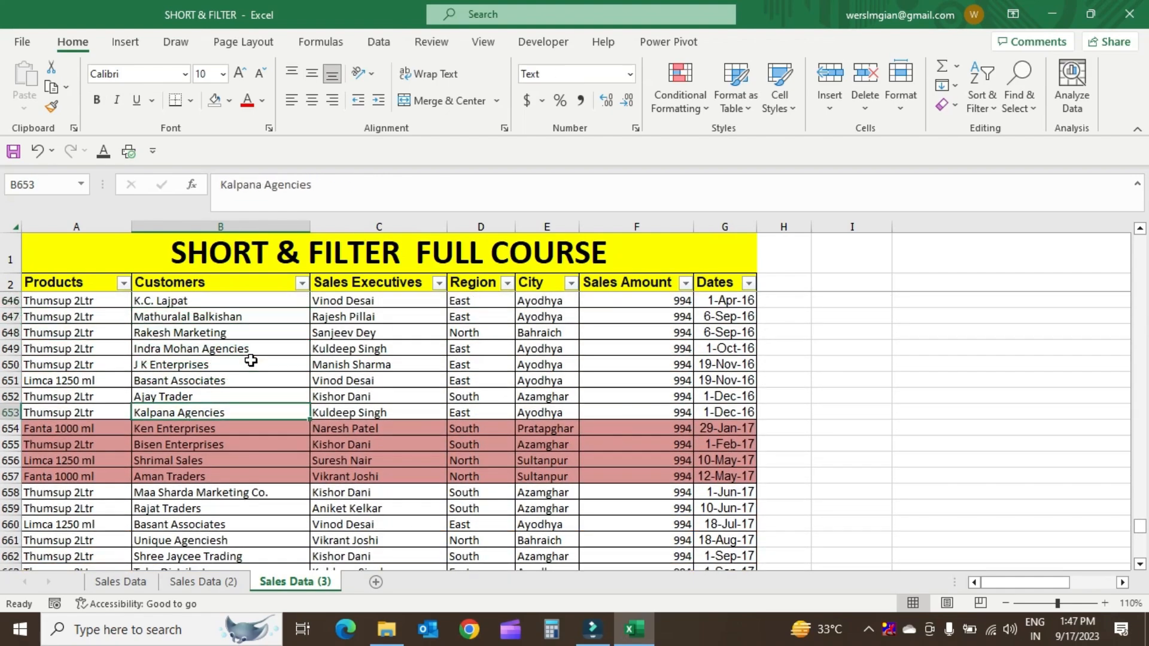
{"action": "key", "text": "ctrl+Up"}
{"action": "key", "text": "Down"}
{"action": "key", "text": "Down"}
{"action": "key", "text": "Up"}
{"action": "key", "text": "Up"}
{"action": "key", "text": "Down"}
{"action": "key", "text": "Up"}
{"action": "key", "text": "Down"}
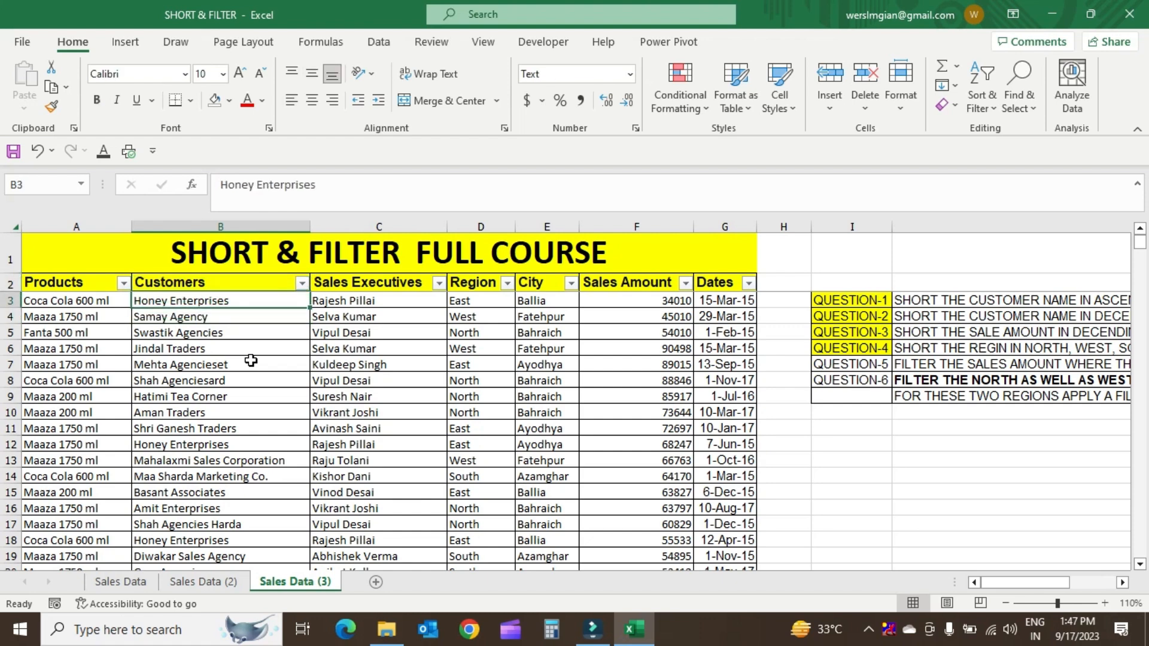
{"action": "key", "text": "Up"}
{"action": "key", "text": "Down"}
{"action": "key", "text": "Up"}
Step: Filter the Customers column by the light purple cell color and highlight the filtered customer names
{"action": "key", "text": "alt+Down"}
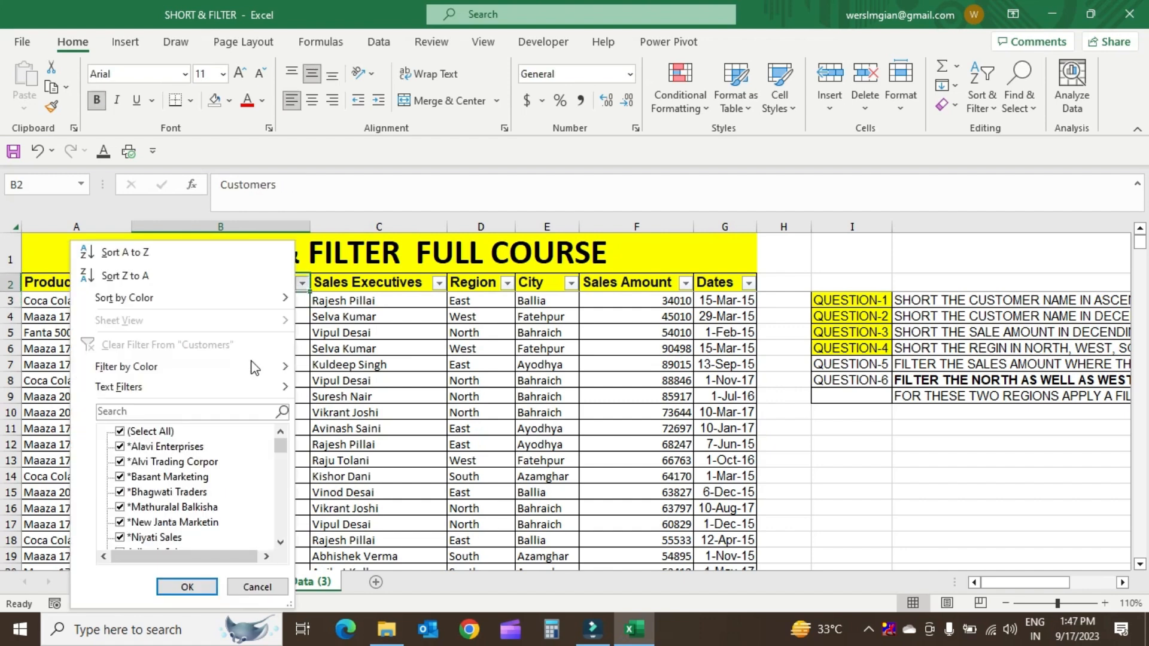
{"action": "key", "text": "Down"}
{"action": "key", "text": "Down"}
{"action": "key", "text": "Down"}
{"action": "key", "text": "Down"}
{"action": "key", "text": "Down"}
{"action": "key", "text": "Down"}
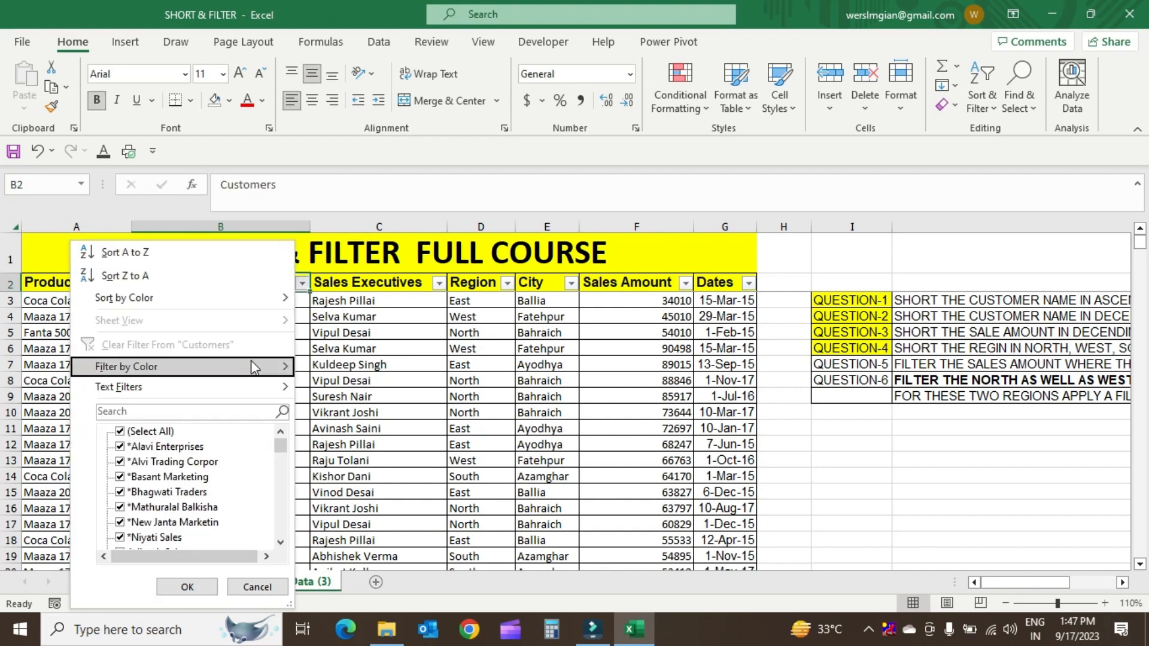
{"action": "mouse_move", "coordinate": [196, 376]}
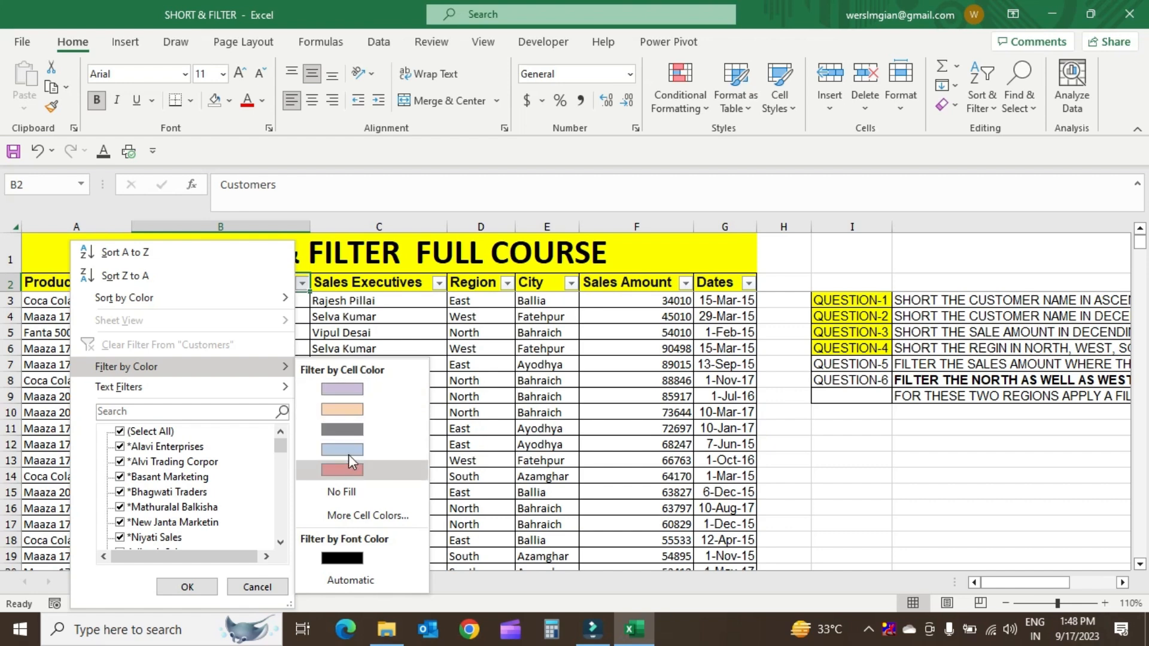
{"action": "left_click", "coordinate": [347, 390]}
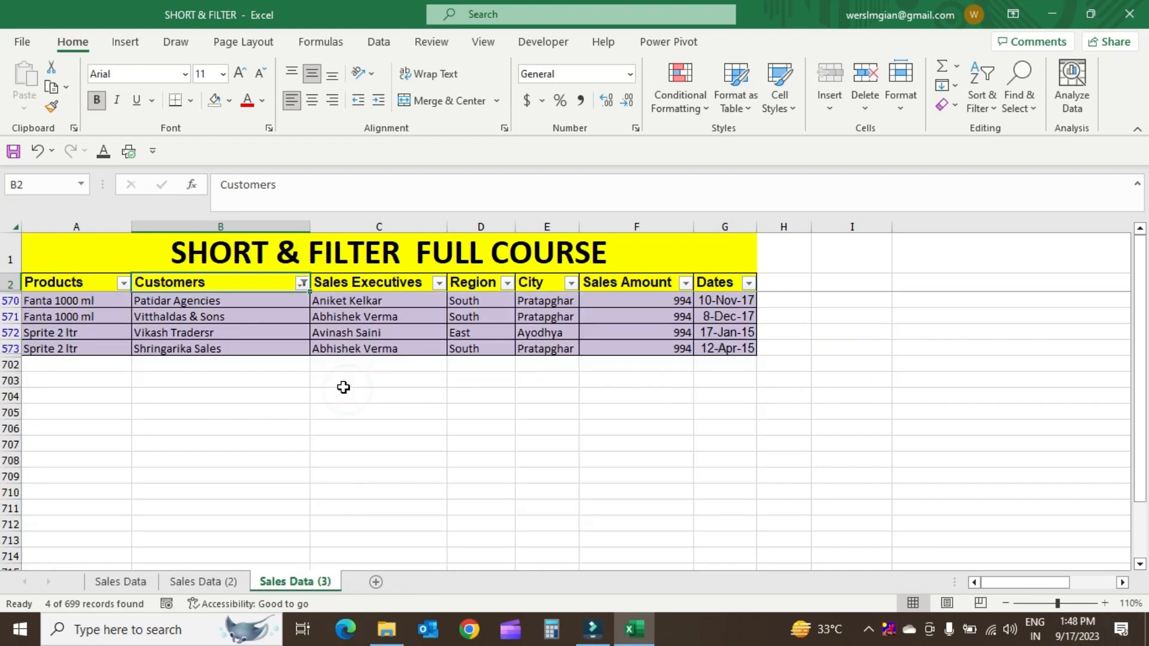
{"action": "left_click", "coordinate": [295, 300]}
{"action": "left_click_drag", "start_coordinate": [295, 301], "coordinate": [287, 348]}
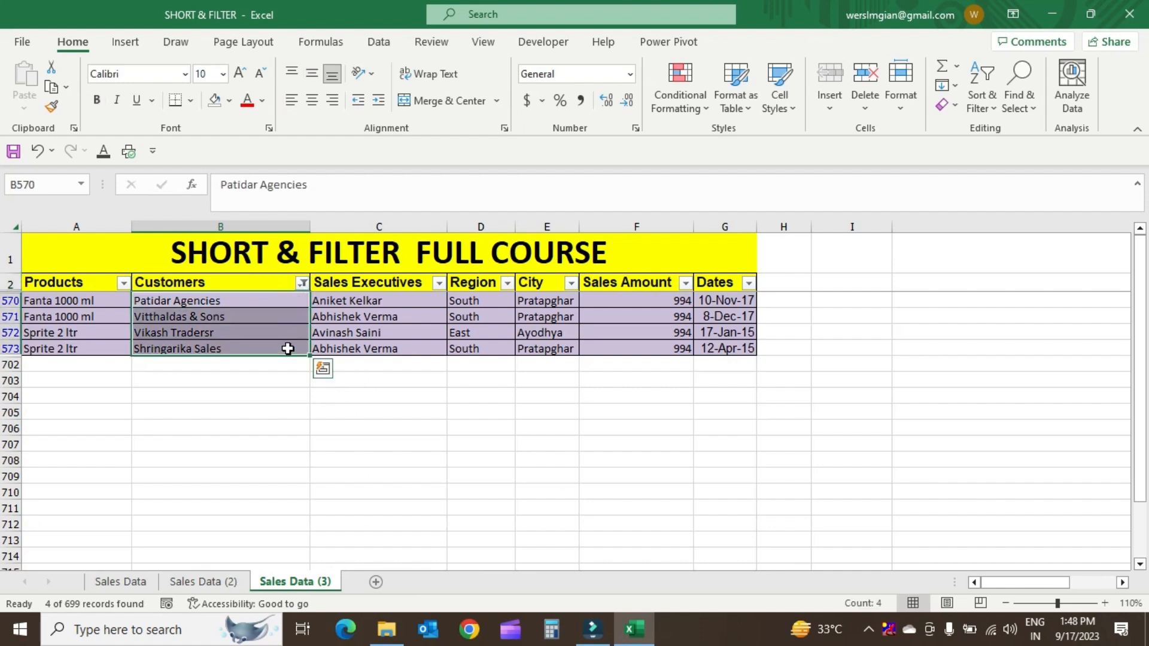
Step: Change the Customers cell color filter to light orange
{"action": "left_click", "coordinate": [303, 283]}
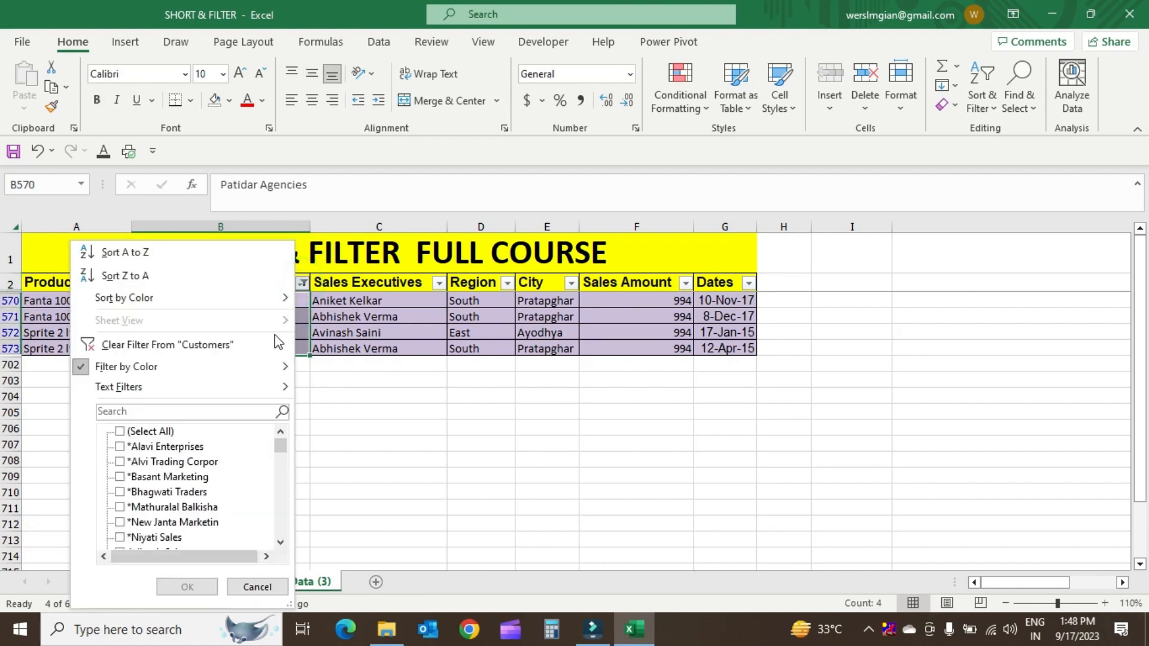
{"action": "left_click", "coordinate": [268, 366]}
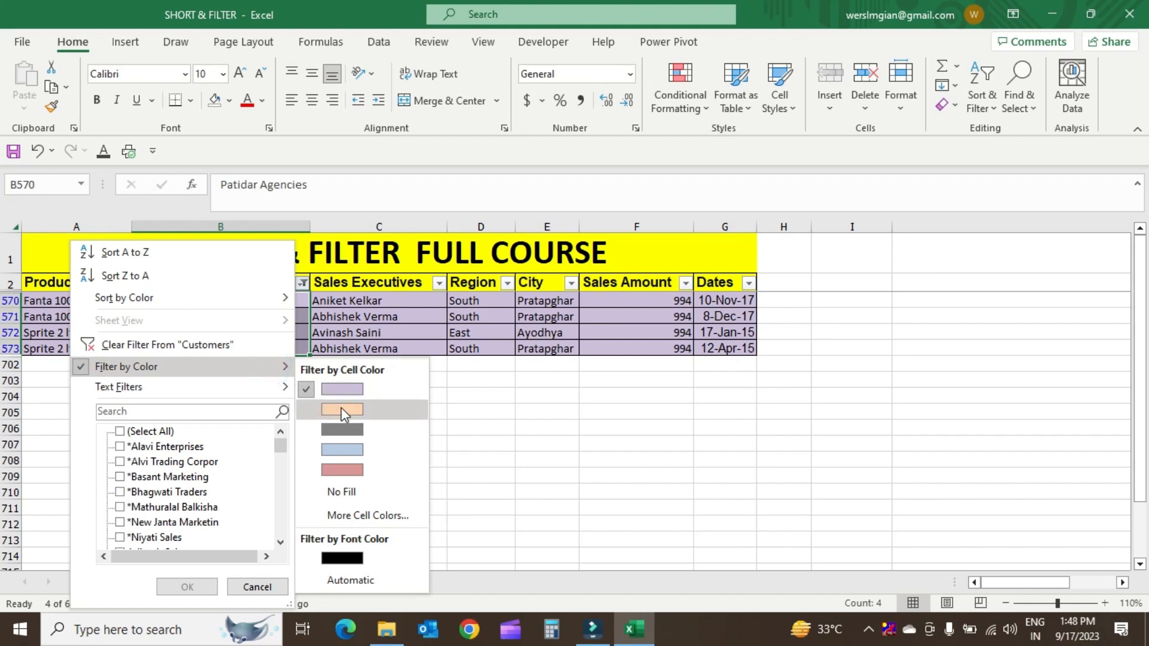
{"action": "left_click", "coordinate": [342, 409]}
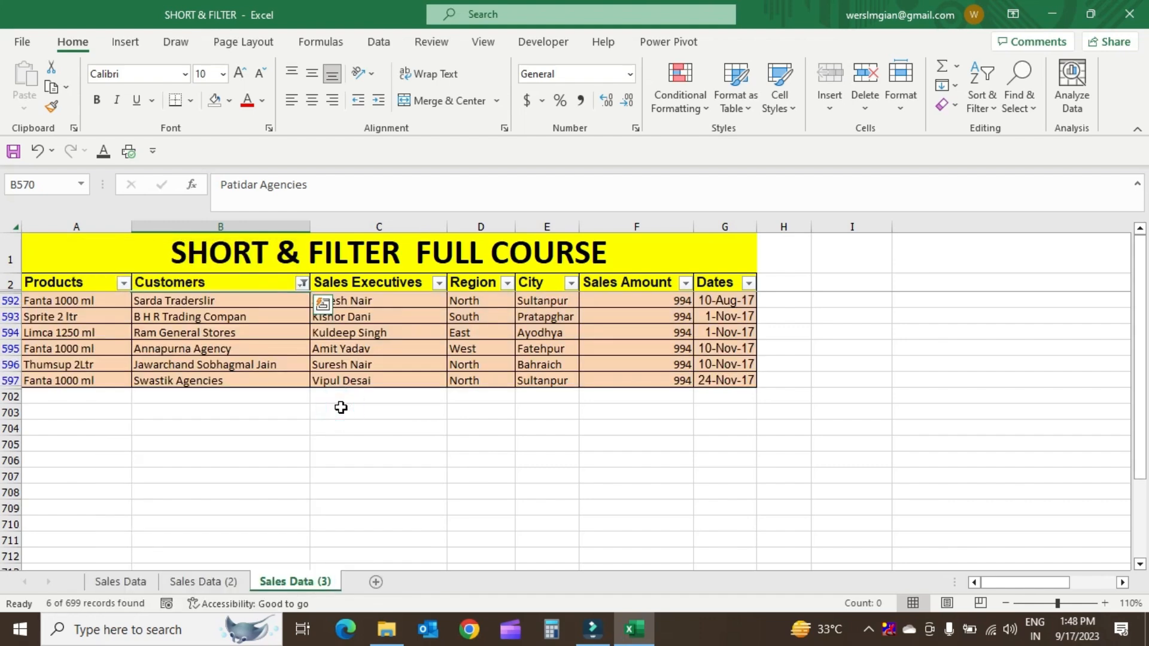
Step: Change the Customers cell color filter from light orange to light blue
{"action": "left_click", "coordinate": [303, 283]}
{"action": "mouse_move", "coordinate": [275, 367]}
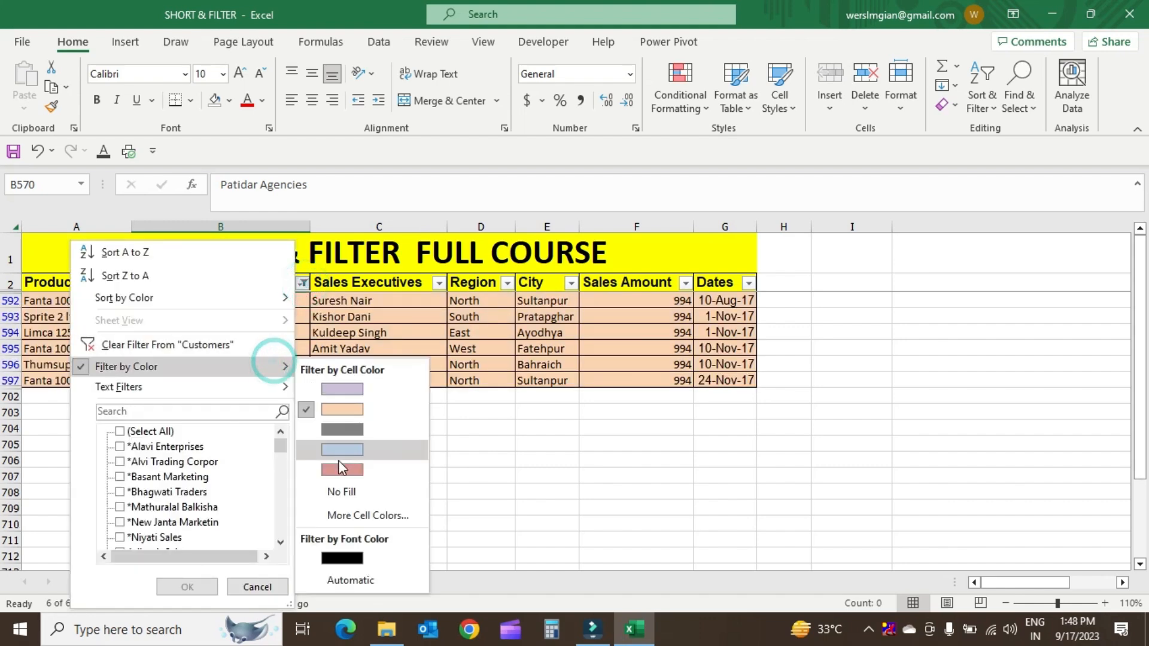
{"action": "left_click", "coordinate": [354, 455]}
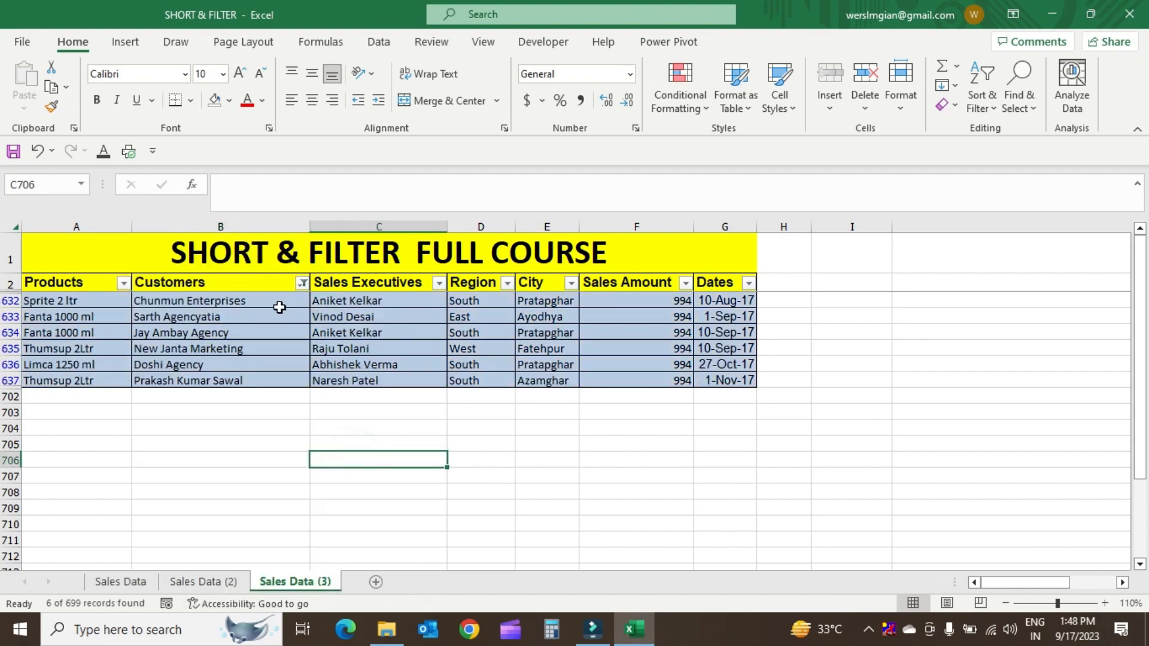
Step: Change the Customers cell color filter from light blue to light red
{"action": "left_click", "coordinate": [302, 283]}
{"action": "mouse_move", "coordinate": [274, 366]}
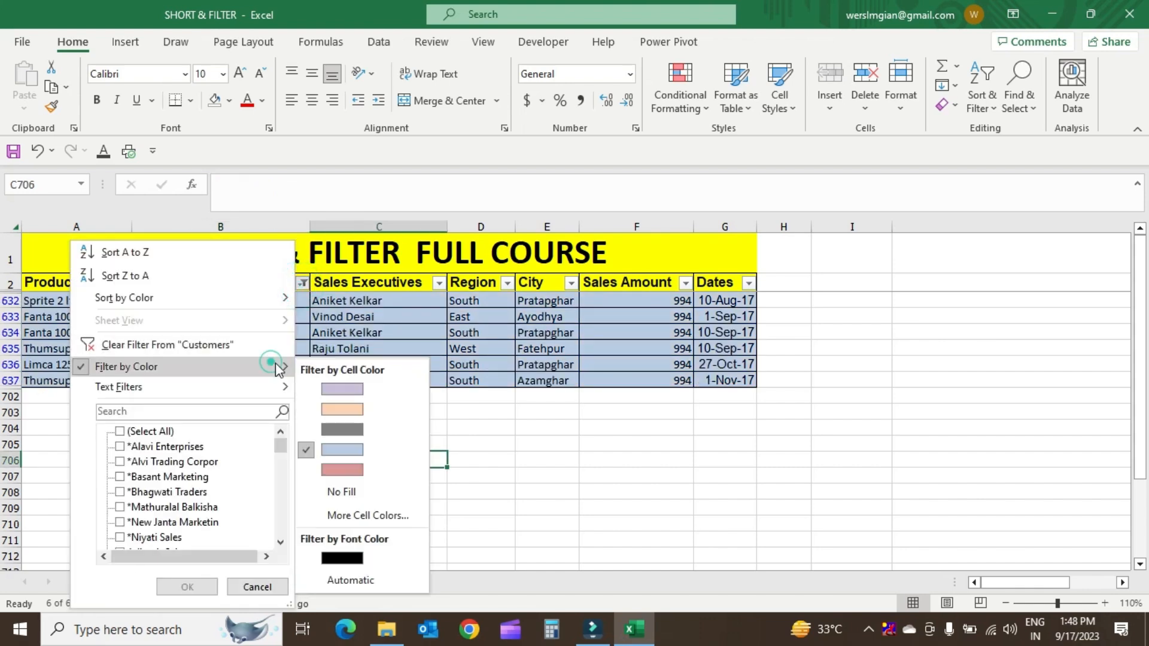
{"action": "left_click", "coordinate": [336, 468]}
{"action": "left_click", "coordinate": [336, 469]}
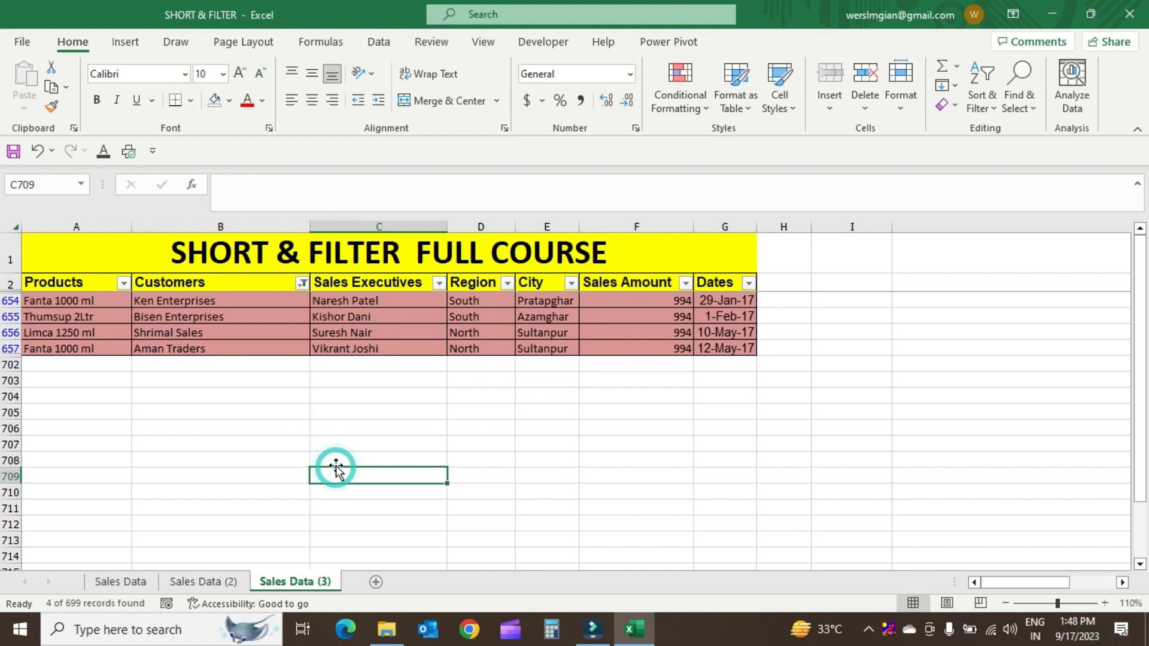
{"action": "left_click", "coordinate": [311, 336]}
Step: Clear the filter from the Customers column and highlight the first customer names in the full table
{"action": "left_click", "coordinate": [302, 283]}
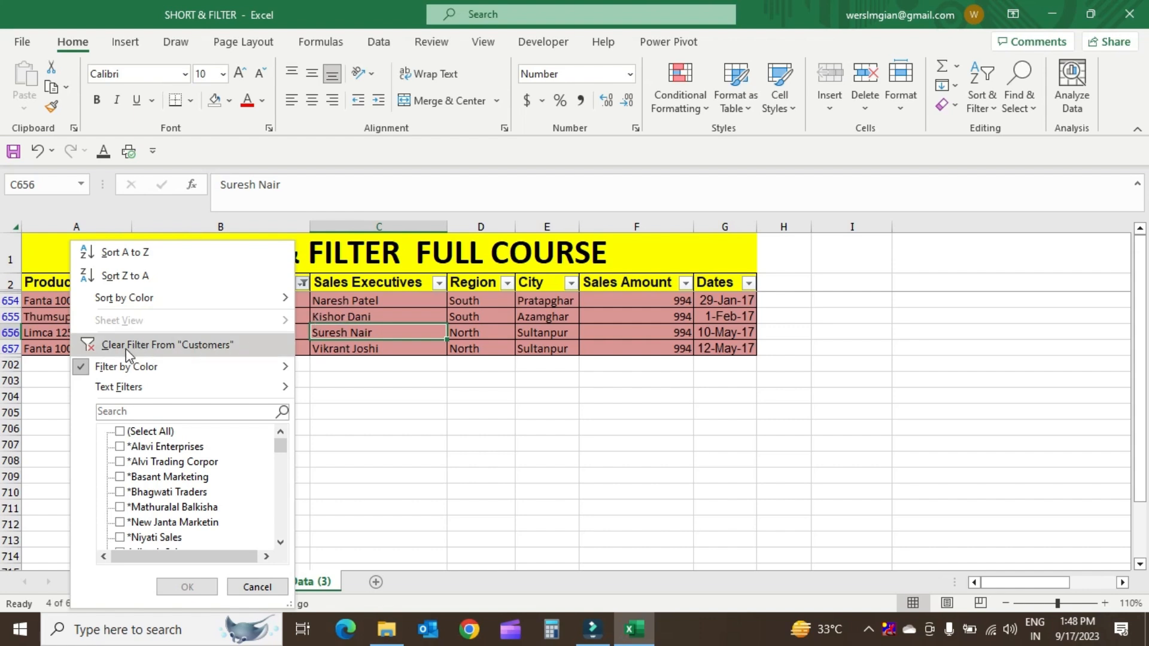
{"action": "left_click", "coordinate": [214, 345]}
{"action": "left_click_drag", "start_coordinate": [243, 301], "coordinate": [238, 467]}
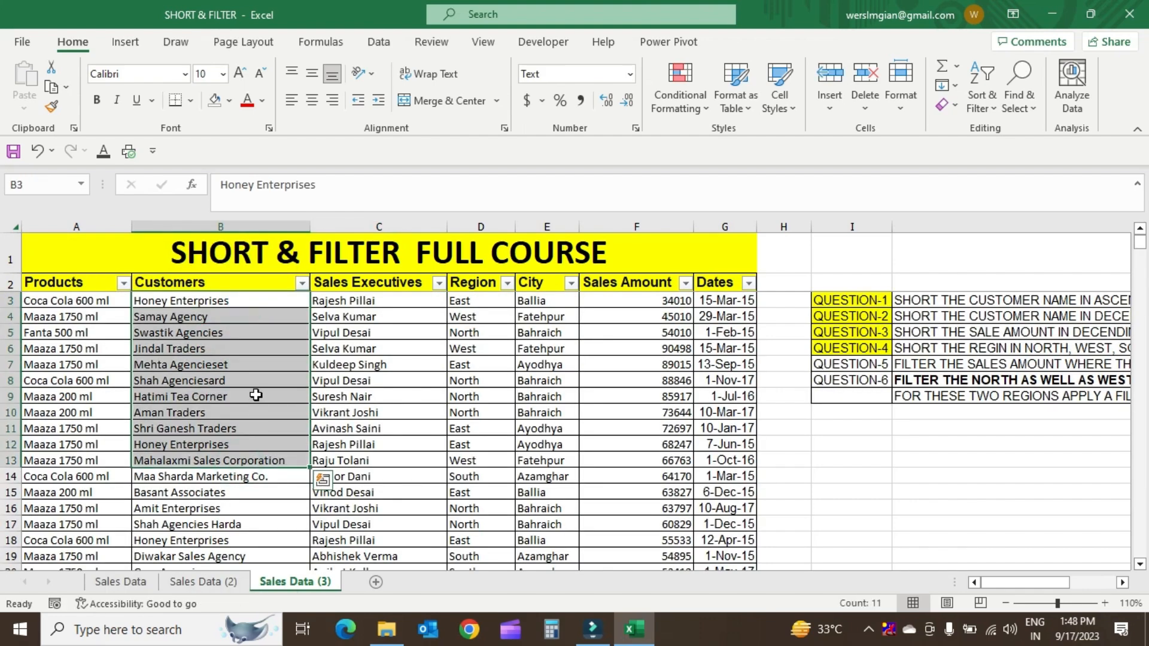
{"action": "left_click", "coordinate": [256, 347]}
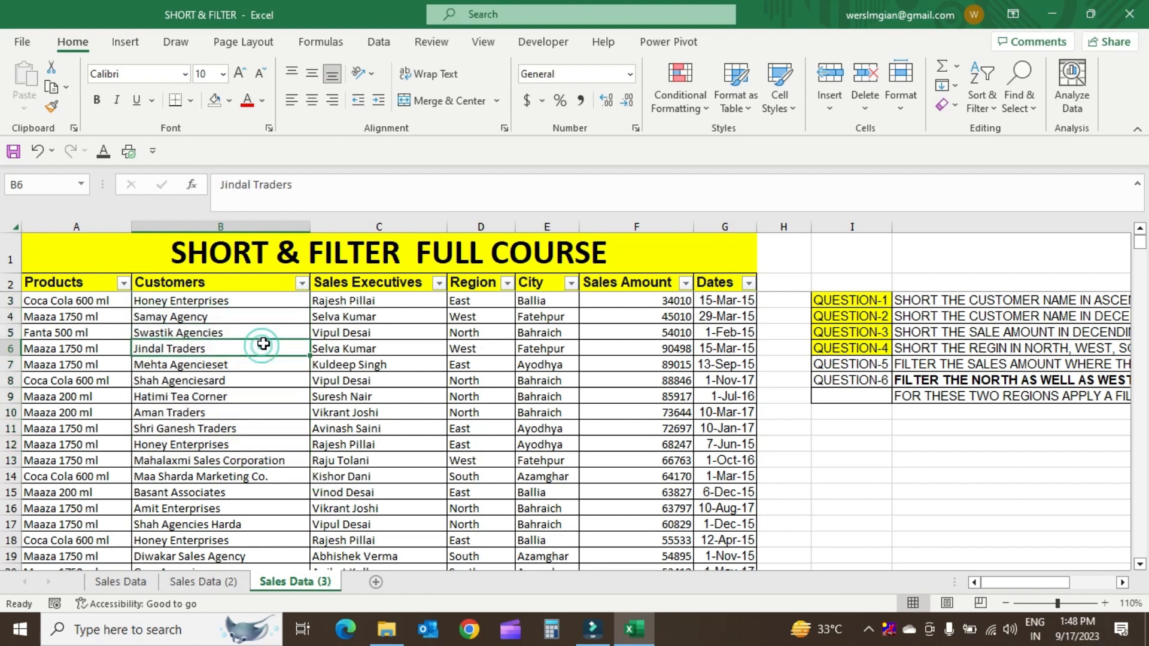
Step: Highlight the Sales Amount header and the first amounts below it
{"action": "left_click", "coordinate": [635, 285]}
{"action": "mouse_move", "coordinate": [635, 285]}
{"action": "left_mouse_down"}
{"action": "mouse_move", "coordinate": [626, 461]}
{"action": "mouse_move", "coordinate": [648, 362]}
{"action": "mouse_move", "coordinate": [649, 443]}
{"action": "left_mouse_up"}
{"action": "left_click", "coordinate": [648, 364]}
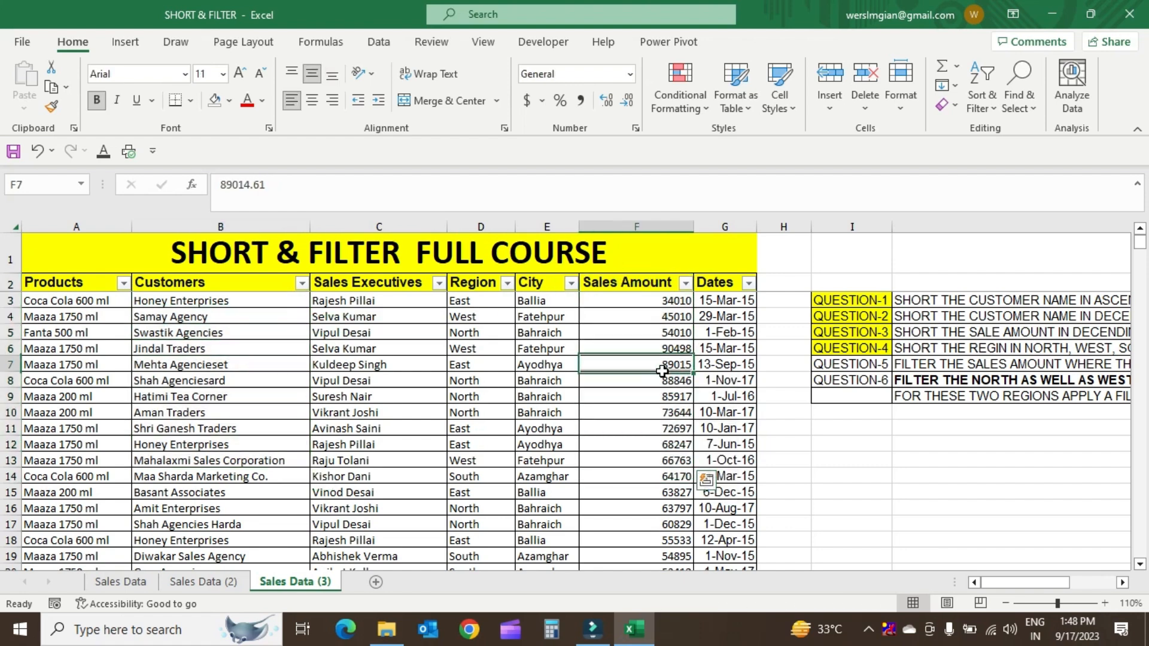
Step: Filter the Sales Amount column with a Between number filter from 20000 to 30000
{"action": "left_click", "coordinate": [685, 283]}
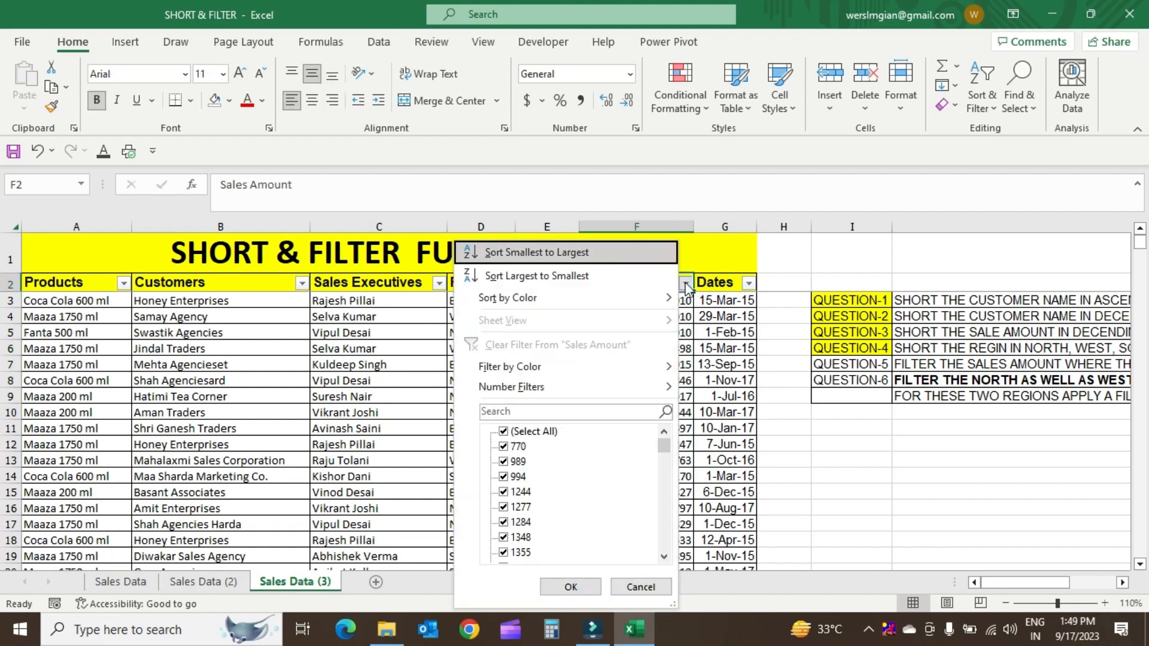
{"action": "key", "text": "Down"}
{"action": "key", "text": "Down"}
{"action": "key", "text": "Down"}
{"action": "key", "text": "Right"}
{"action": "key", "text": "Down"}
{"action": "key", "text": "Down"}
{"action": "key", "text": "Down"}
{"action": "key", "text": "Down"}
{"action": "key", "text": "Up"}
{"action": "key", "text": "Up"}
{"action": "key", "text": "Up"}
{"action": "key", "text": "Left"}
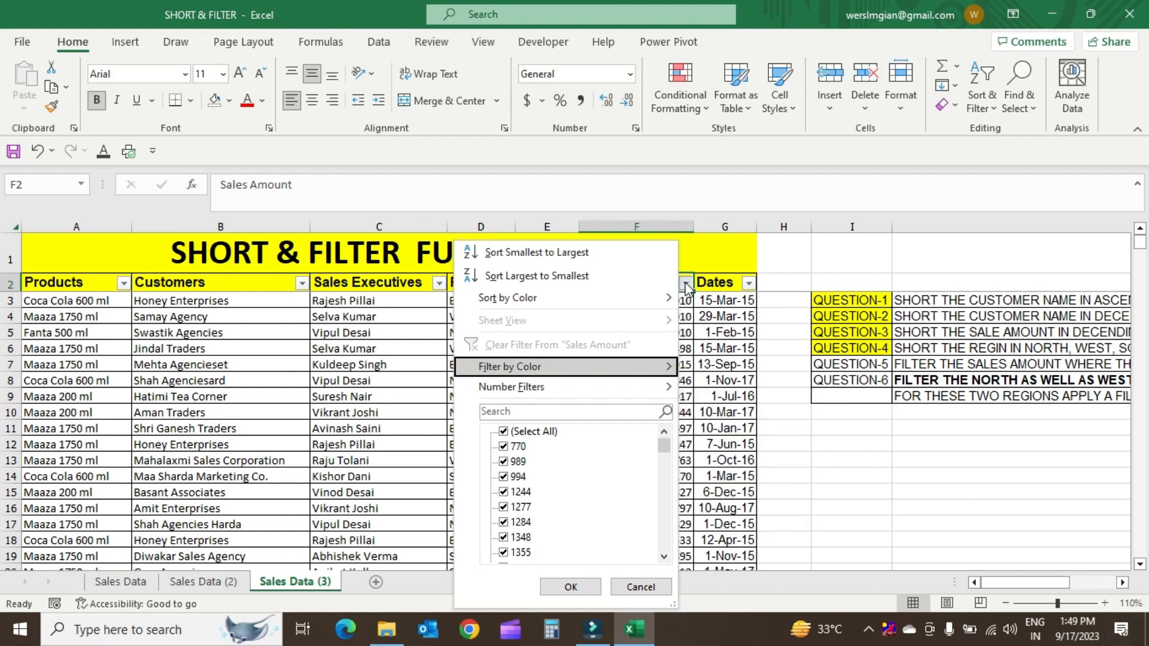
{"action": "key", "text": "Down"}
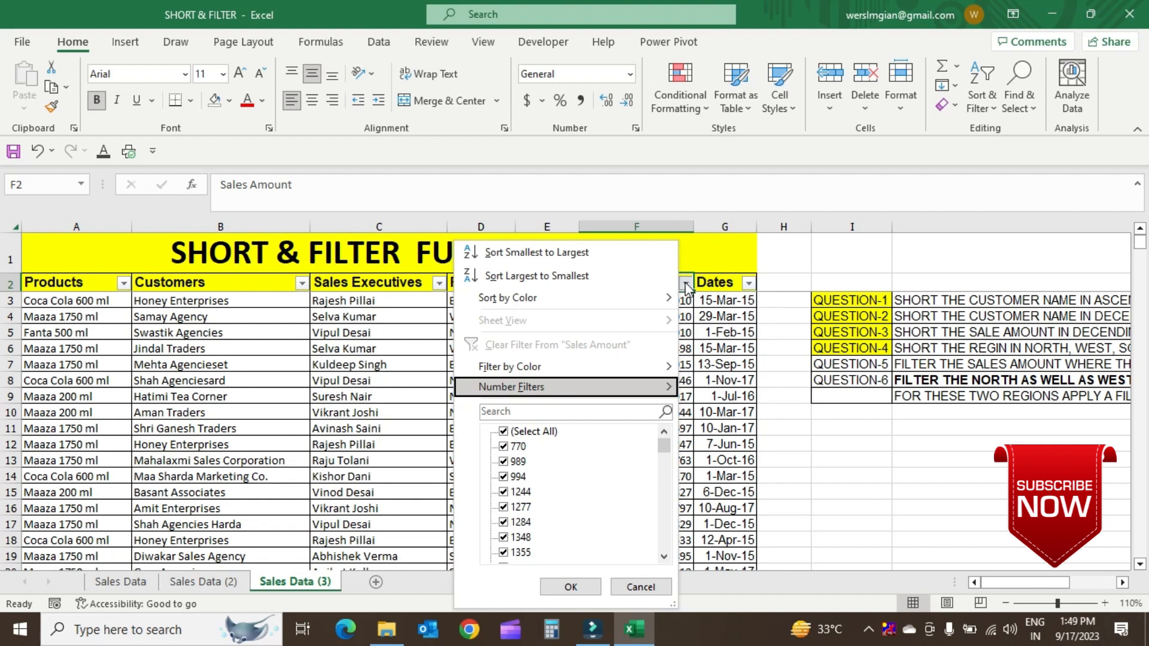
{"action": "left_click", "coordinate": [634, 383]}
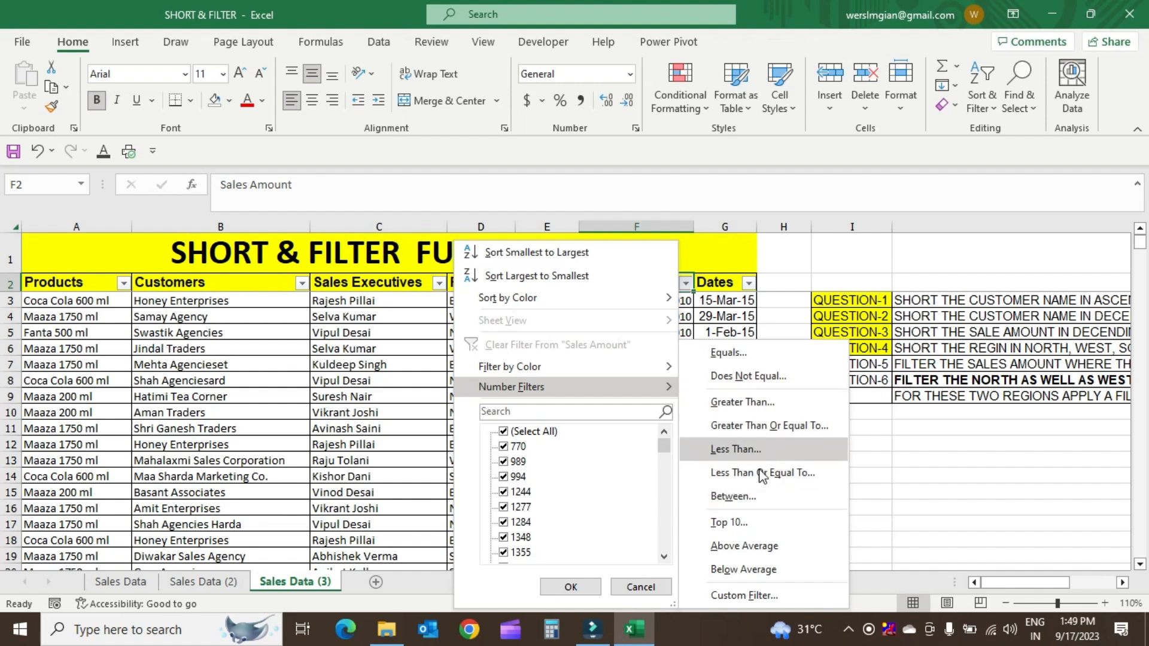
{"action": "left_click", "coordinate": [748, 498]}
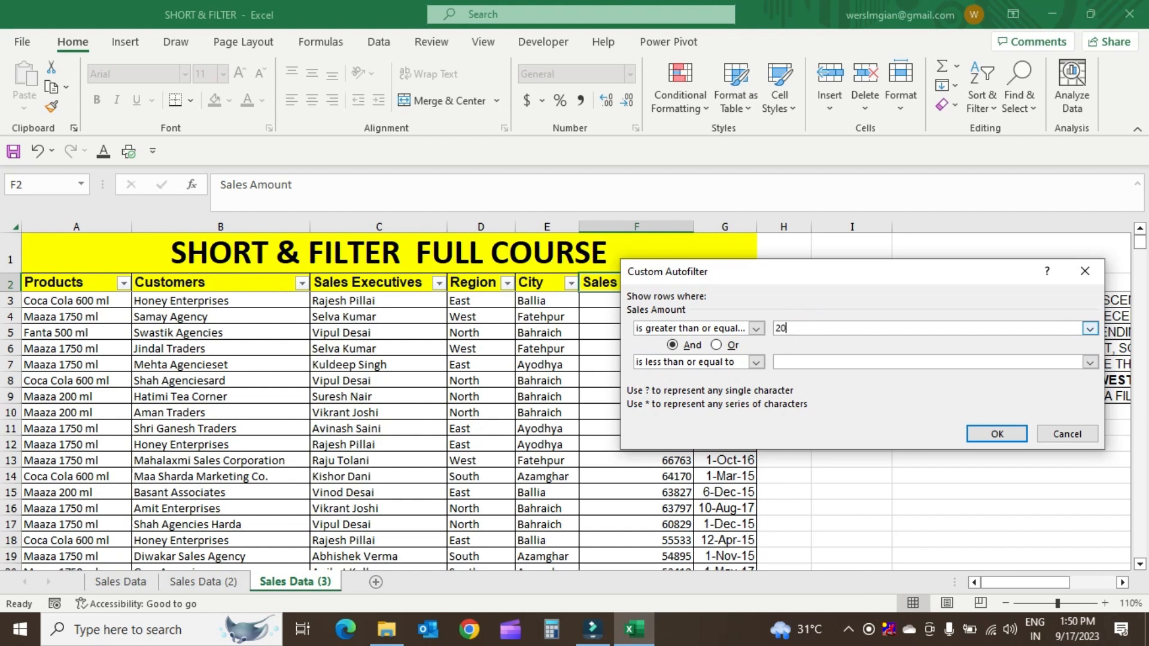
{"action": "left_click", "coordinate": [870, 361]}
{"action": "type", "text": "30000"}
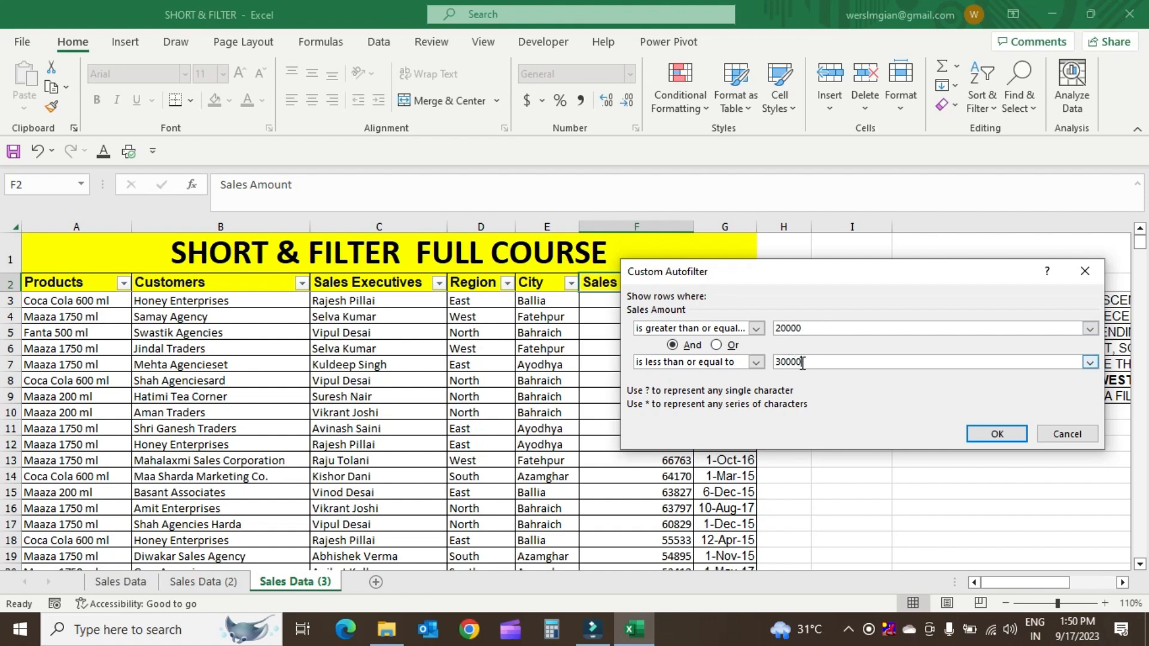
{"action": "left_click", "coordinate": [996, 435]}
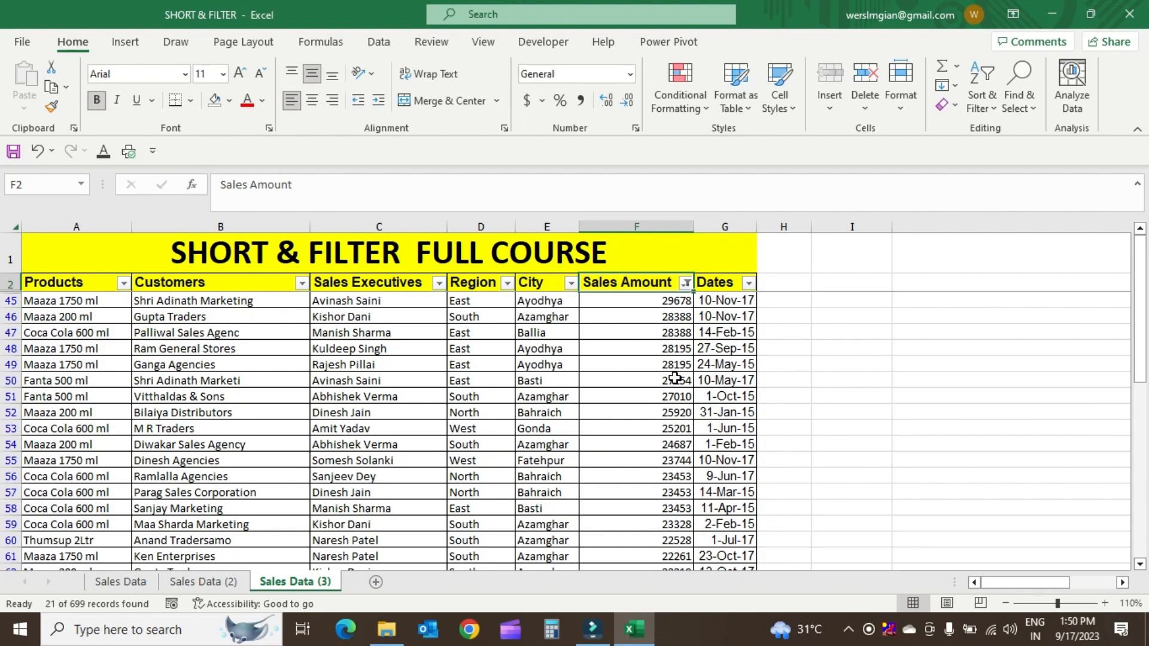
Step: Examine the filtered Sales Amount values from the first to the last remaining row
{"action": "scroll", "coordinate": [674, 377], "scroll_direction": "down", "scroll_amount": 5}
{"action": "scroll", "coordinate": [674, 377], "scroll_direction": "up", "scroll_amount": 5}
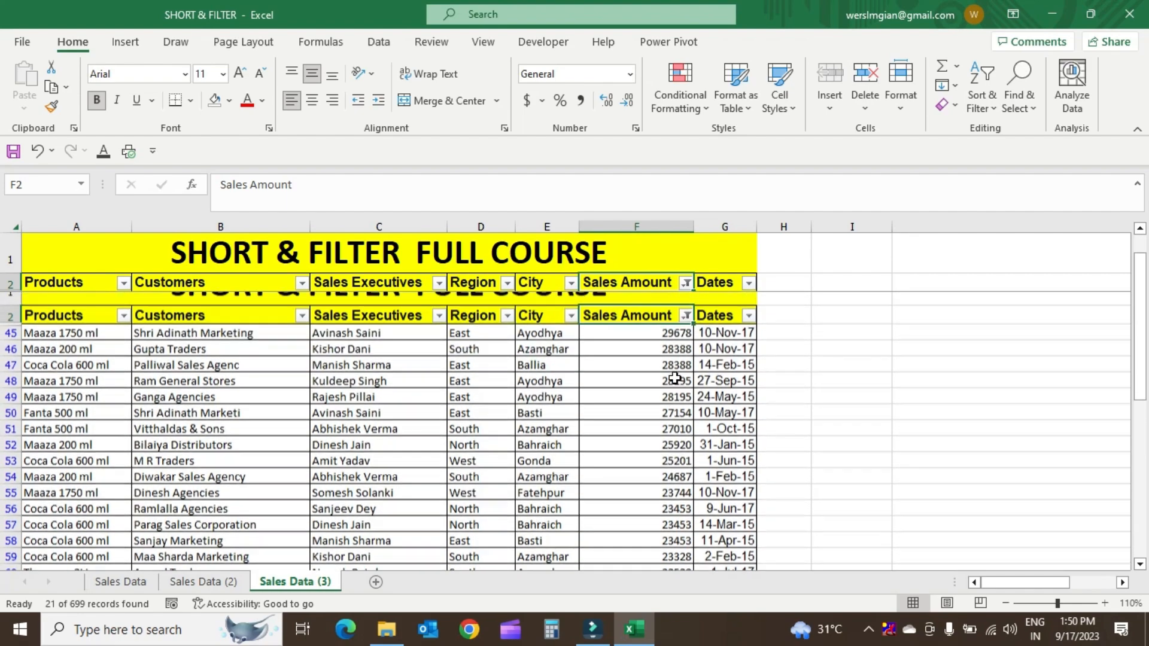
{"action": "left_click_drag", "start_coordinate": [664, 299], "coordinate": [645, 555]}
{"action": "scroll", "coordinate": [644, 552], "scroll_direction": "down", "scroll_amount": 2}
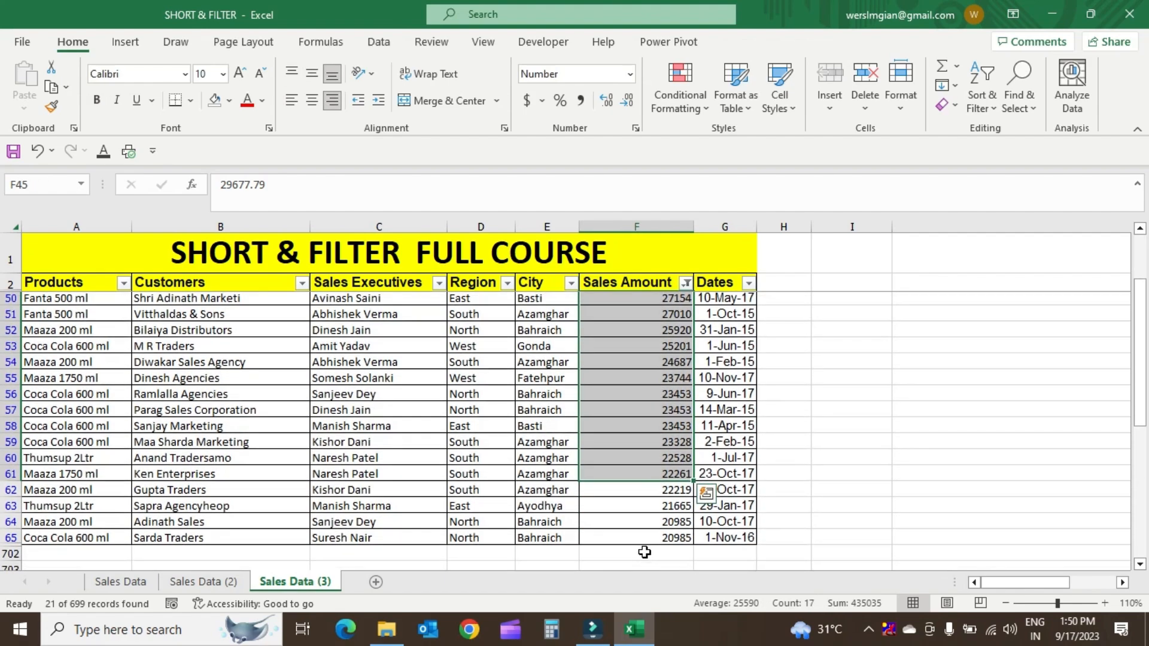
{"action": "scroll", "coordinate": [661, 421], "scroll_direction": "up", "scroll_amount": 2}
{"action": "scroll", "coordinate": [661, 421], "scroll_direction": "down", "scroll_amount": 2}
{"action": "scroll", "coordinate": [661, 420], "scroll_direction": "up", "scroll_amount": 3}
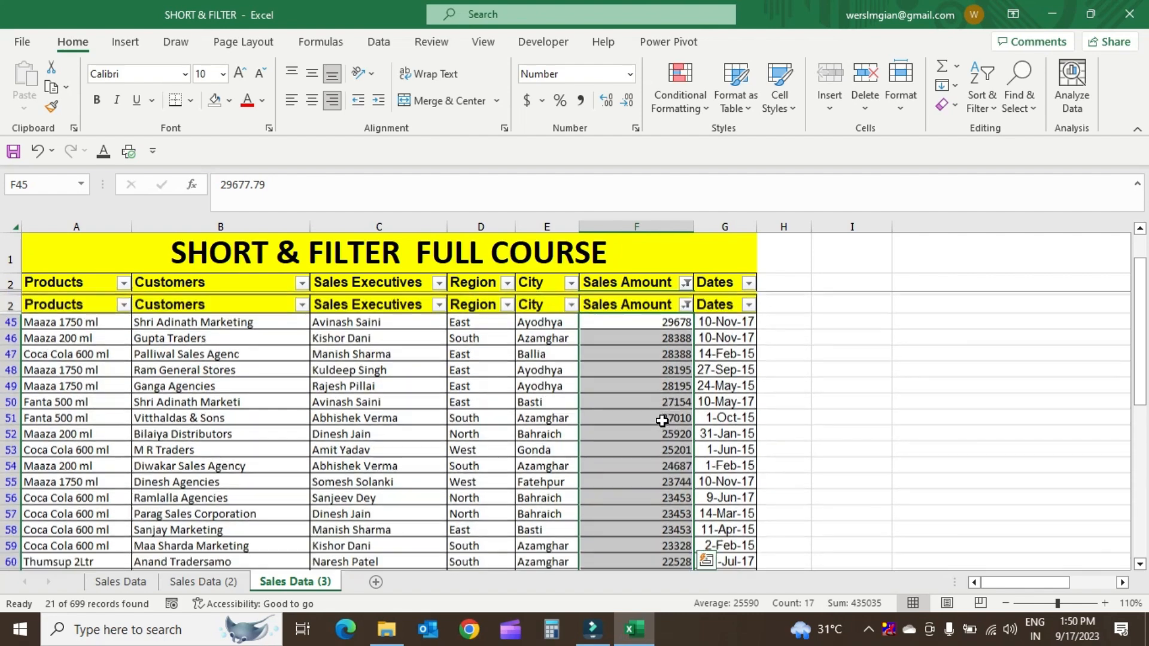
{"action": "scroll", "coordinate": [661, 421], "scroll_direction": "down", "scroll_amount": 2}
{"action": "scroll", "coordinate": [661, 421], "scroll_direction": "up", "scroll_amount": 3}
Step: Clear the Sales Amount filter and apply a number filter for amounts greater than 50000
{"action": "left_click", "coordinate": [684, 285]}
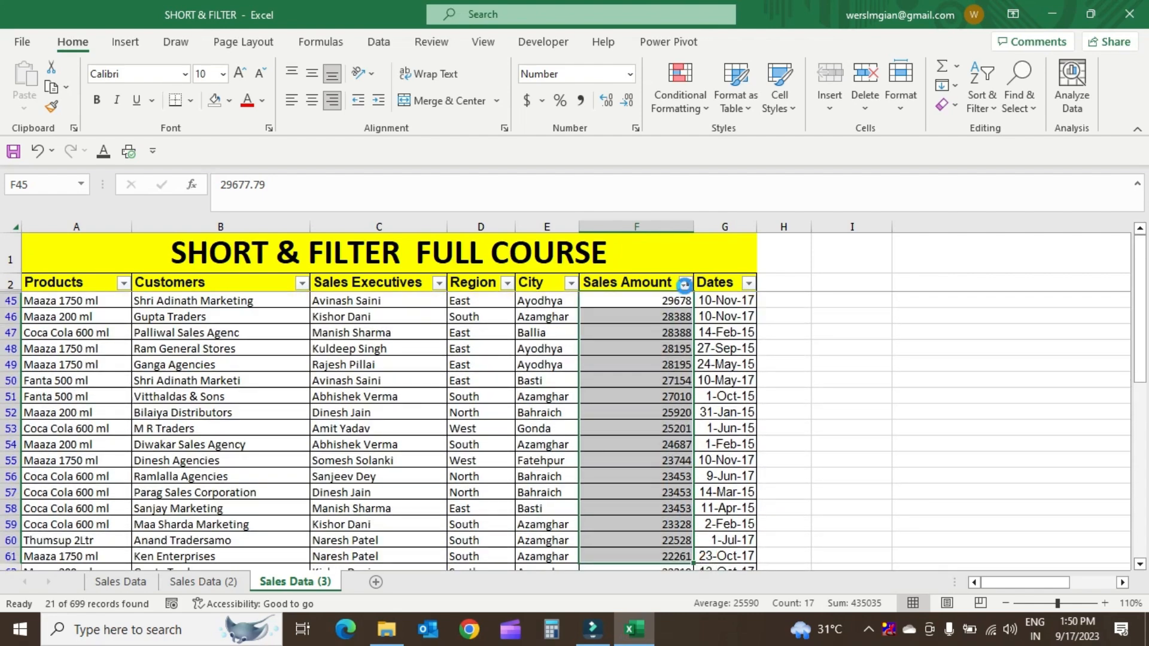
{"action": "left_click", "coordinate": [637, 341]}
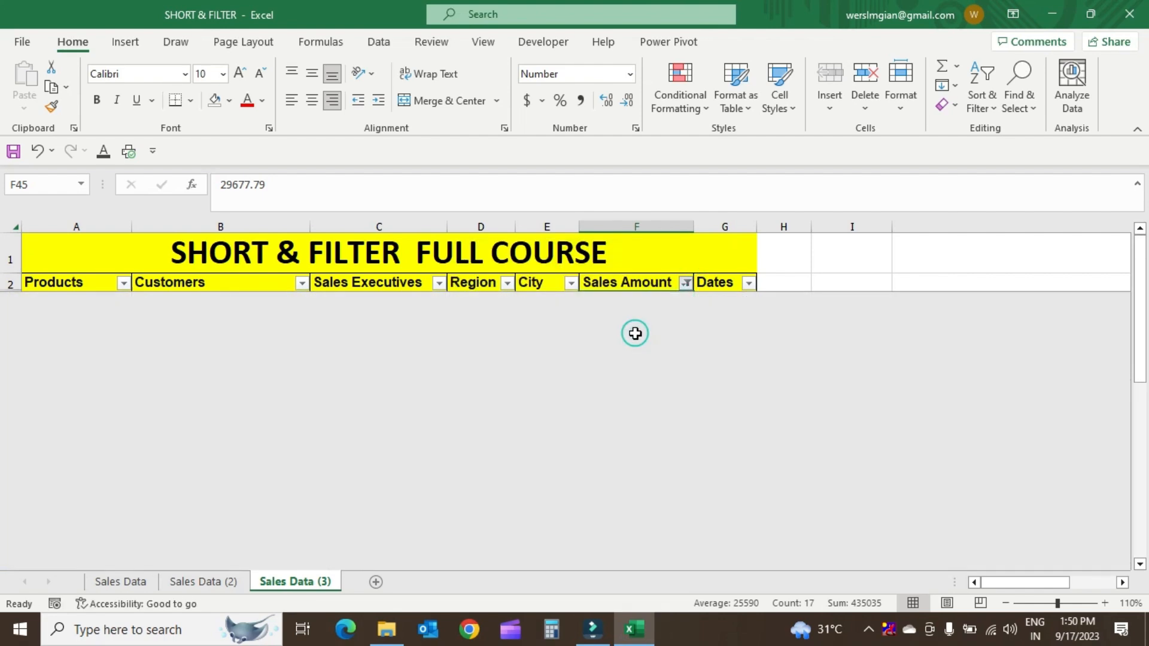
{"action": "left_click", "coordinate": [684, 282]}
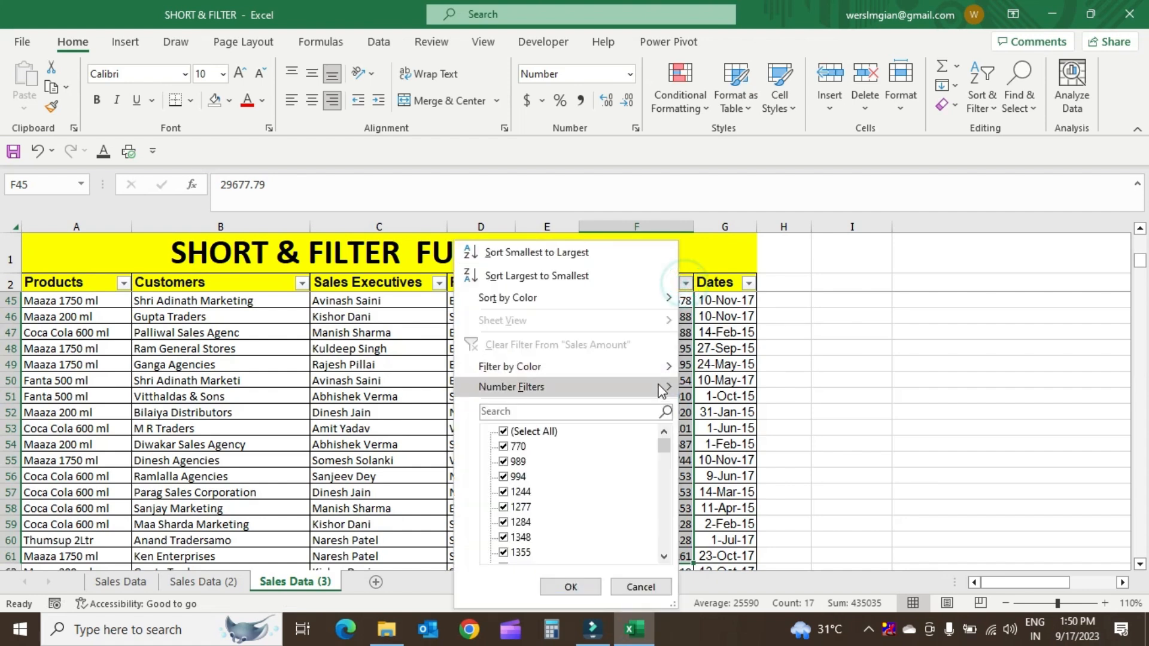
{"action": "mouse_move", "coordinate": [662, 388]}
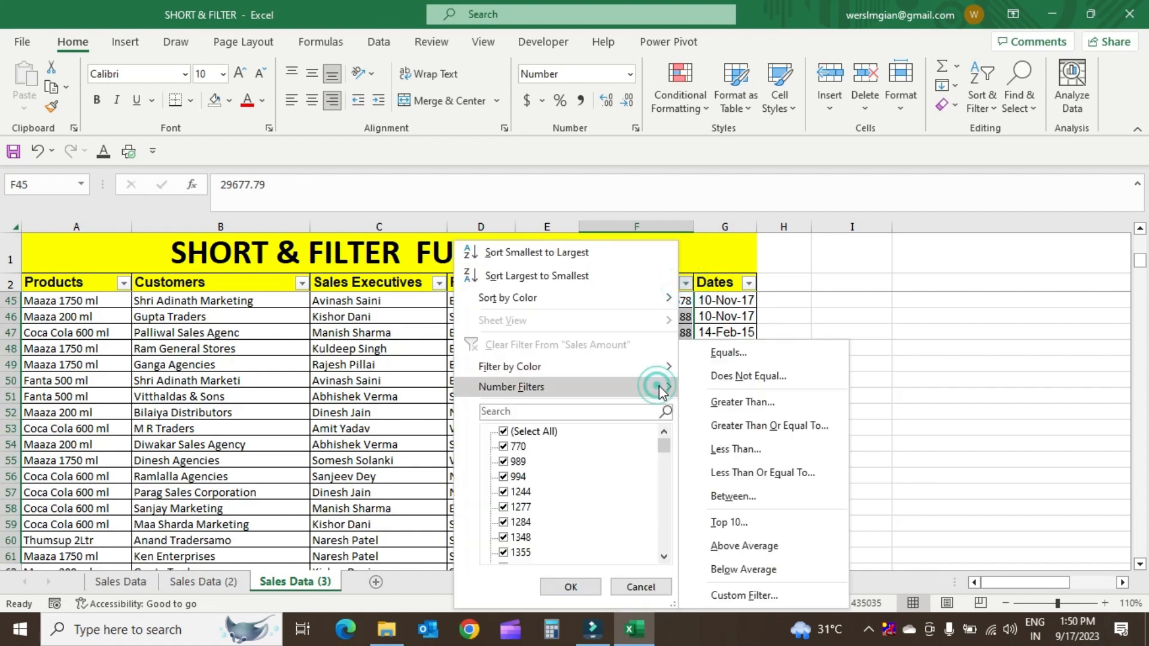
{"action": "left_click", "coordinate": [762, 404]}
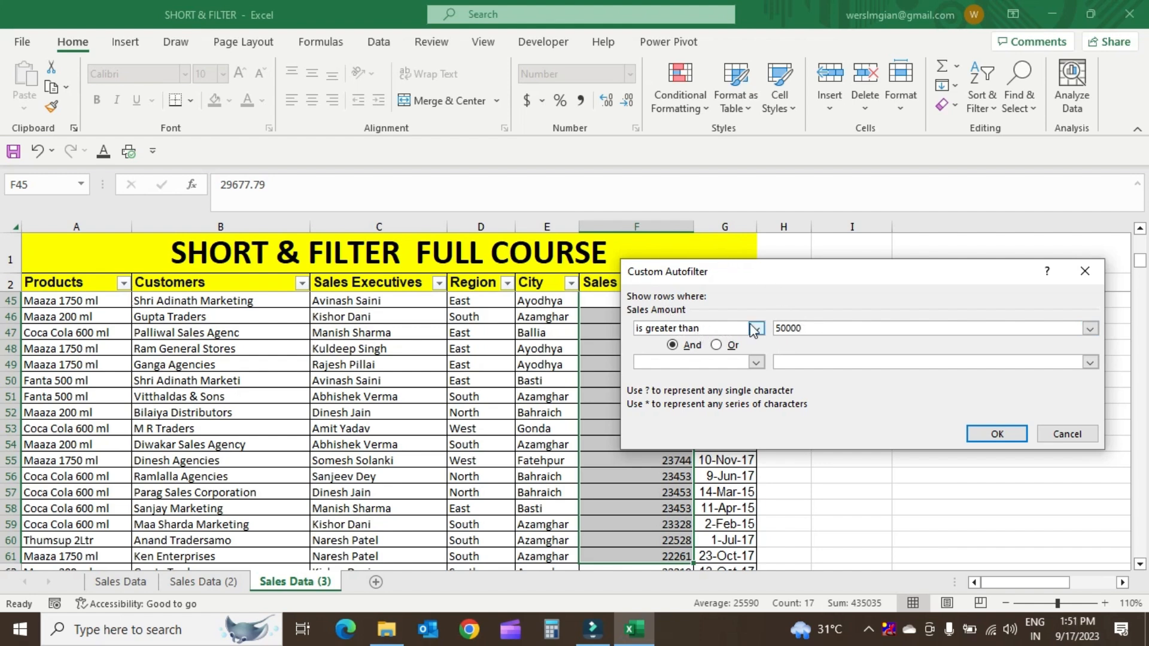
{"action": "left_click", "coordinate": [995, 439]}
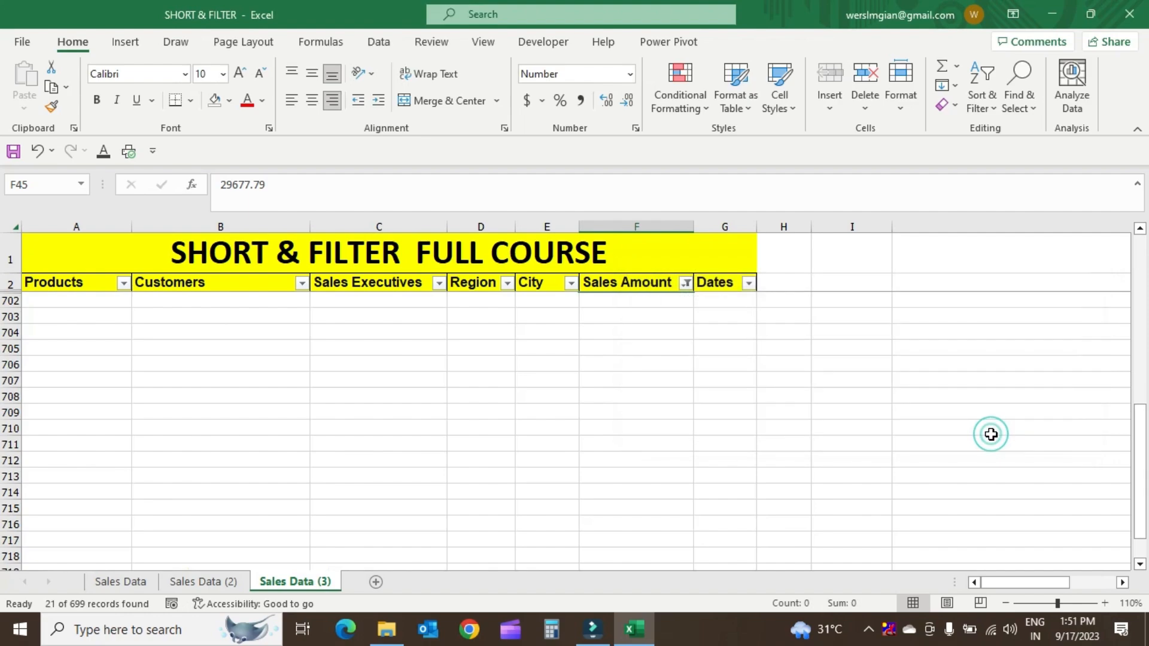
Step: Go through the filtered Sales Amount cells to check them against the greater-than condition
{"action": "scroll", "coordinate": [628, 330], "scroll_direction": "up", "scroll_amount": 4}
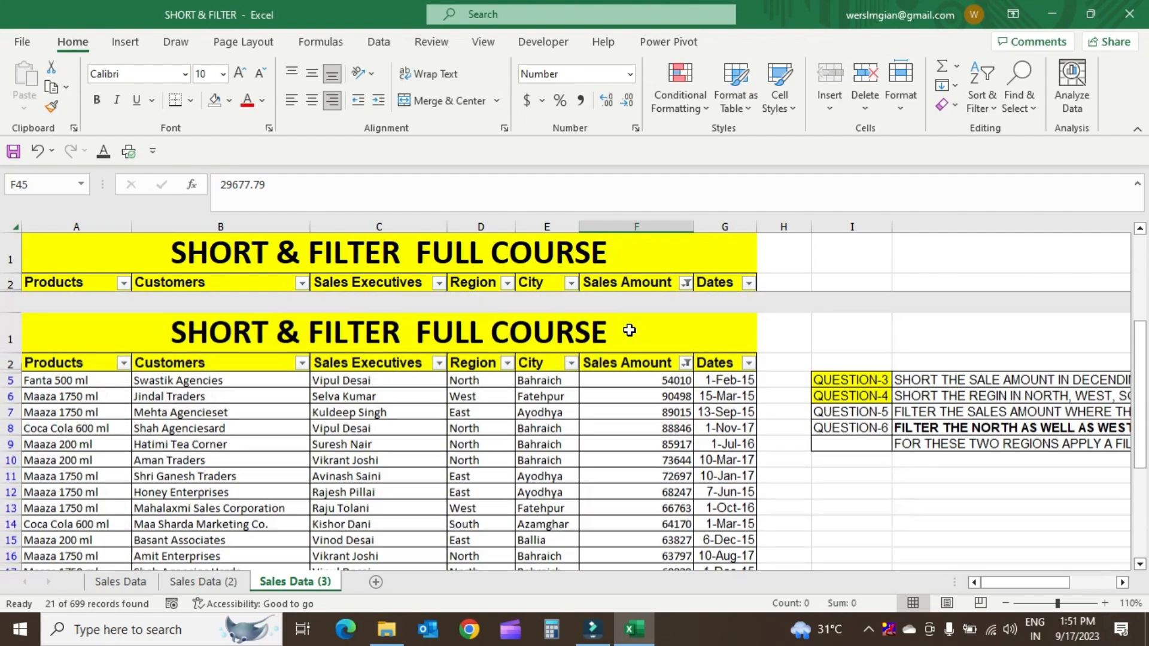
{"action": "left_click", "coordinate": [655, 301]}
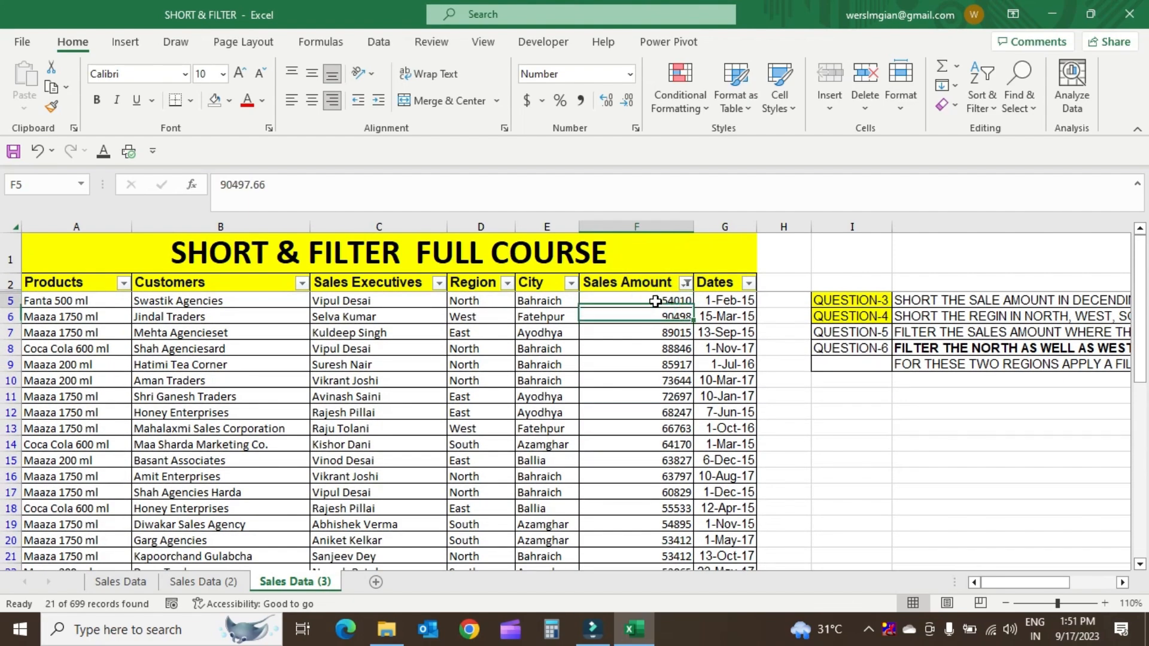
{"action": "key", "text": "Down"}
{"action": "key", "text": "Down"}
{"action": "key", "text": "Down"}
{"action": "key", "text": "Down"}
{"action": "key", "text": "Down"}
{"action": "key", "text": "Down"}
{"action": "key", "text": "Down"}
{"action": "key", "text": "Down"}
{"action": "key", "text": "Down"}
{"action": "key", "text": "Down"}
{"action": "key", "text": "Down"}
{"action": "key", "text": "Down"}
{"action": "key", "text": "Down"}
{"action": "key", "text": "Down"}
{"action": "key", "text": "Down"}
{"action": "key", "text": "Down"}
{"action": "key", "text": "Down"}
{"action": "key", "text": "Down"}
{"action": "key", "text": "Down"}
{"action": "key", "text": "Down"}
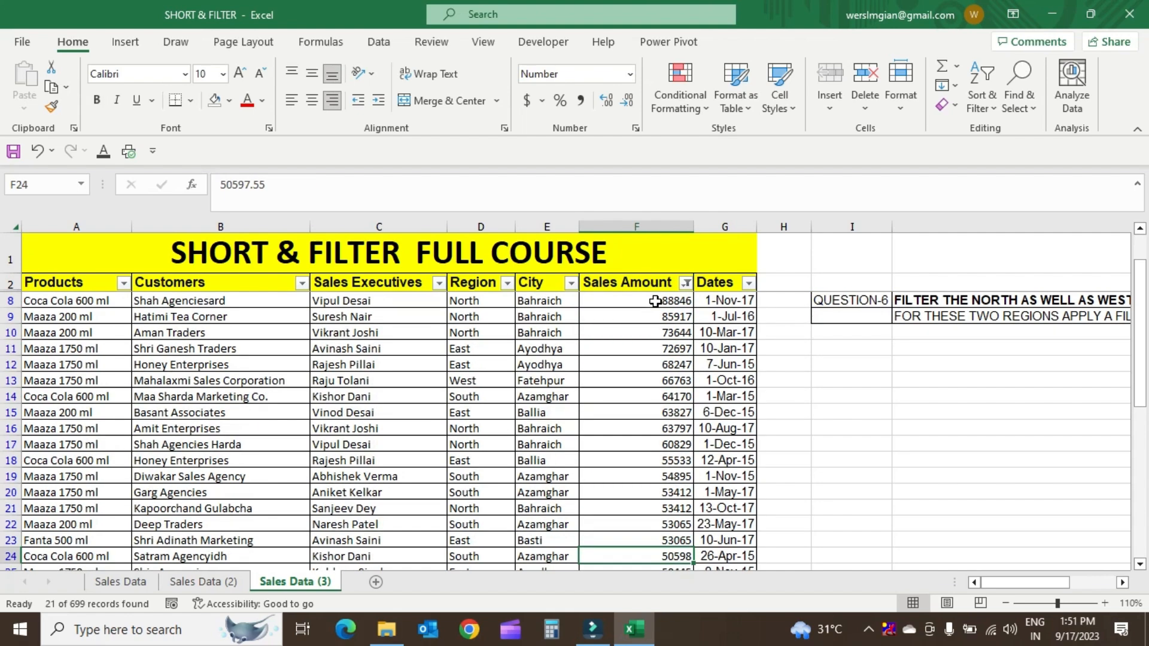
{"action": "key", "text": "ctrl+Up"}
{"action": "scroll", "coordinate": [655, 301], "scroll_direction": "up", "scroll_amount": 2}
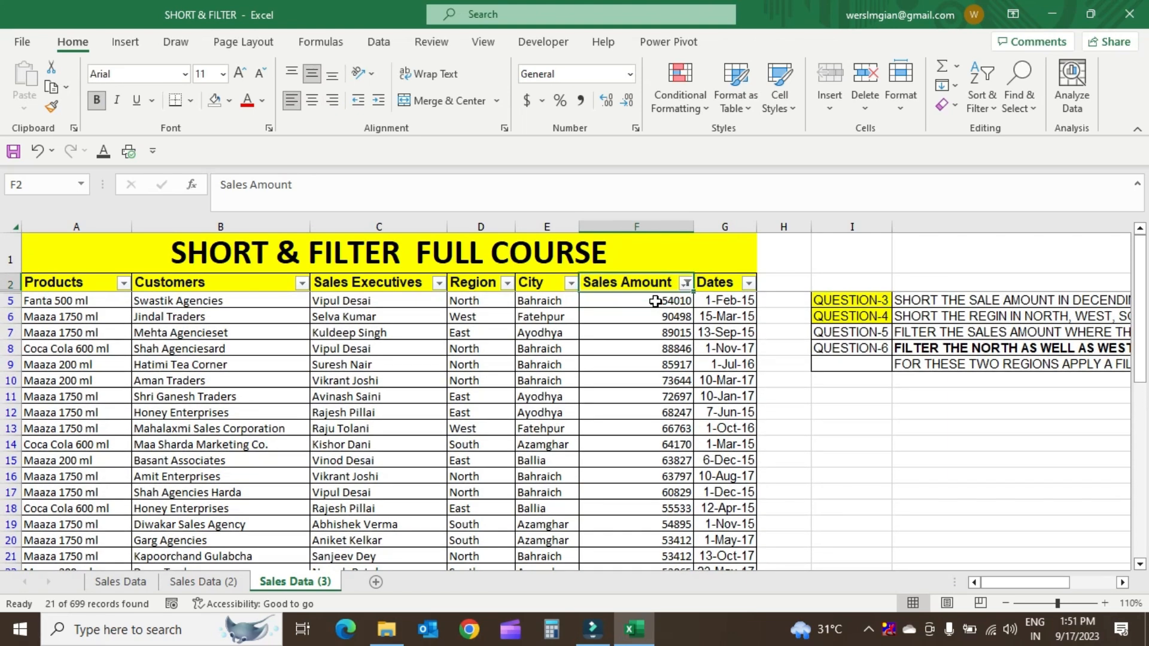
Step: Change the Sales Amount number filter to less than or equal to 60000
{"action": "key", "text": "alt+Down"}
{"action": "key", "text": "Down"}
{"action": "key", "text": "Down"}
{"action": "key", "text": "Down"}
{"action": "key", "text": "Down"}
{"action": "key", "text": "Down"}
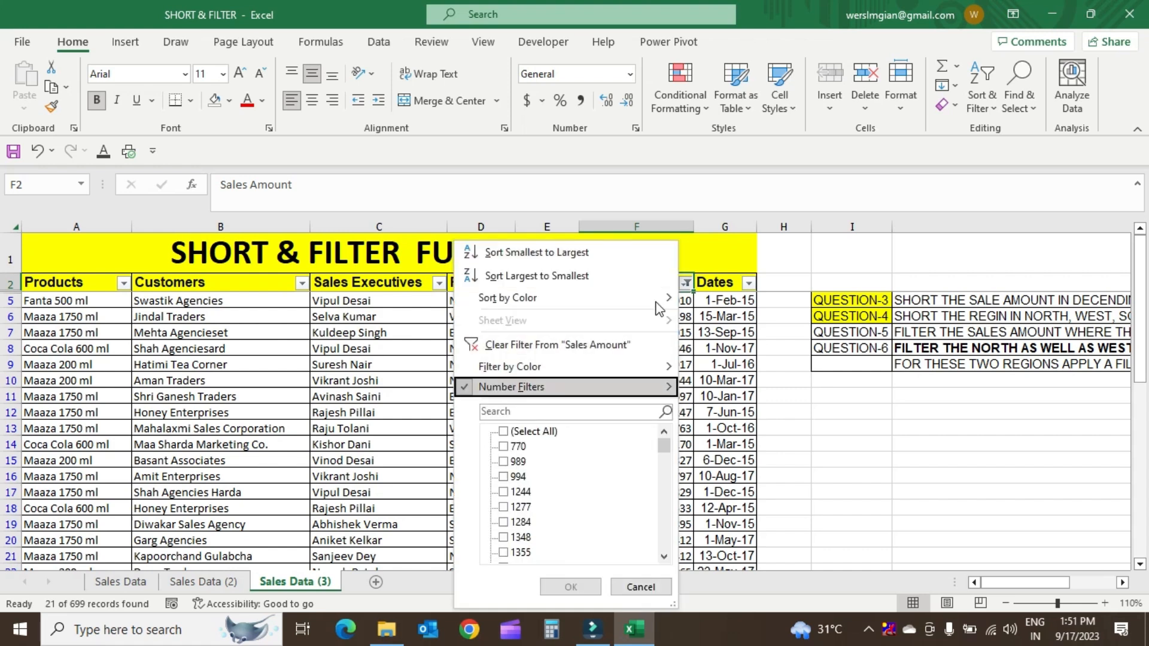
{"action": "key", "text": "Right"}
{"action": "key", "text": "Down"}
{"action": "key", "text": "Down"}
{"action": "key", "text": "Down"}
{"action": "key", "text": "Down"}
{"action": "key", "text": "Down"}
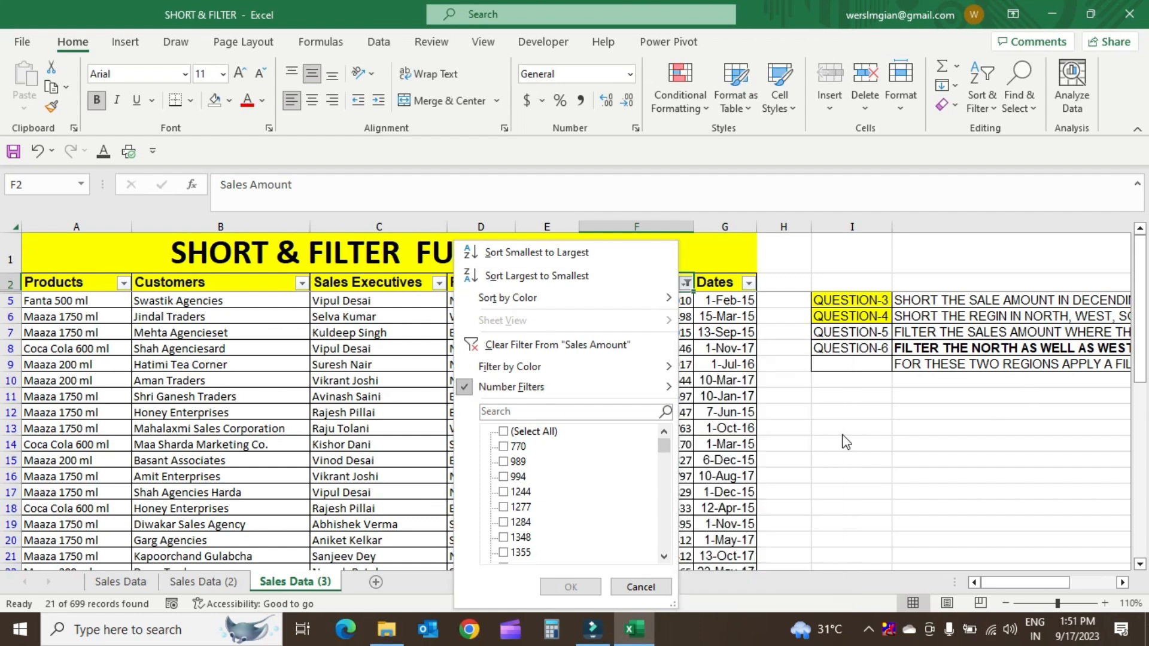
{"action": "left_click", "coordinate": [787, 474]}
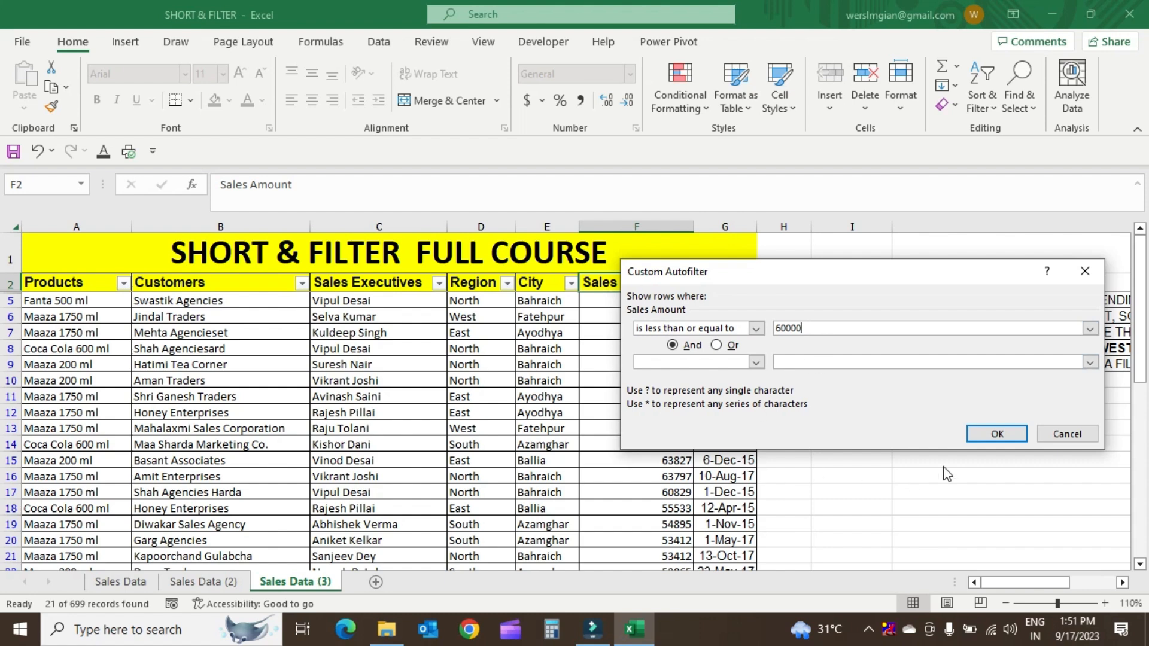
{"action": "left_click", "coordinate": [996, 435]}
Step: Check the filtered Sales Amount values from the first data row down to the end of the column
{"action": "left_click", "coordinate": [674, 300]}
{"action": "key", "text": "Up"}
{"action": "key", "text": "Up"}
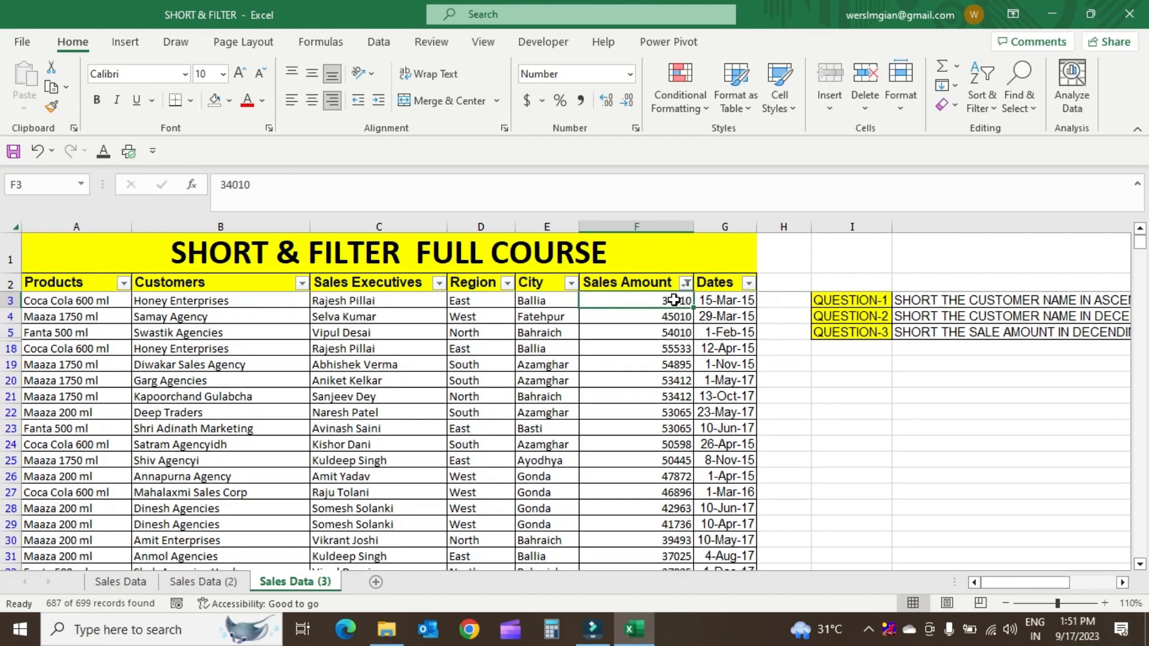
{"action": "key", "text": "ctrl+shift+Down"}
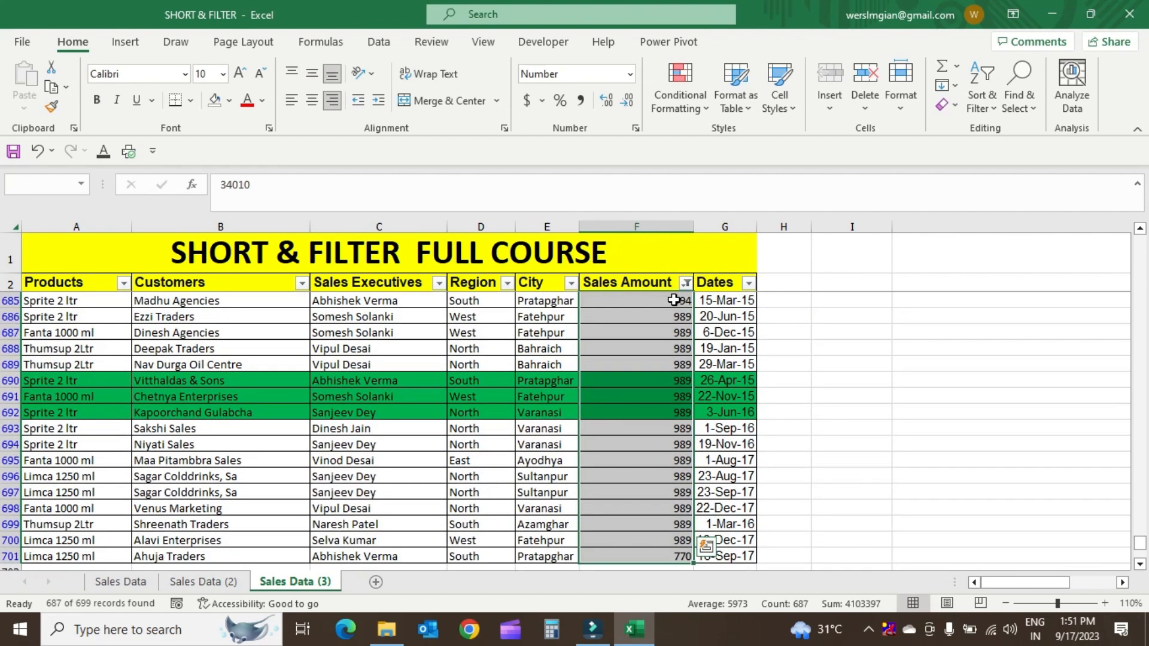
{"action": "key", "text": "Down"}
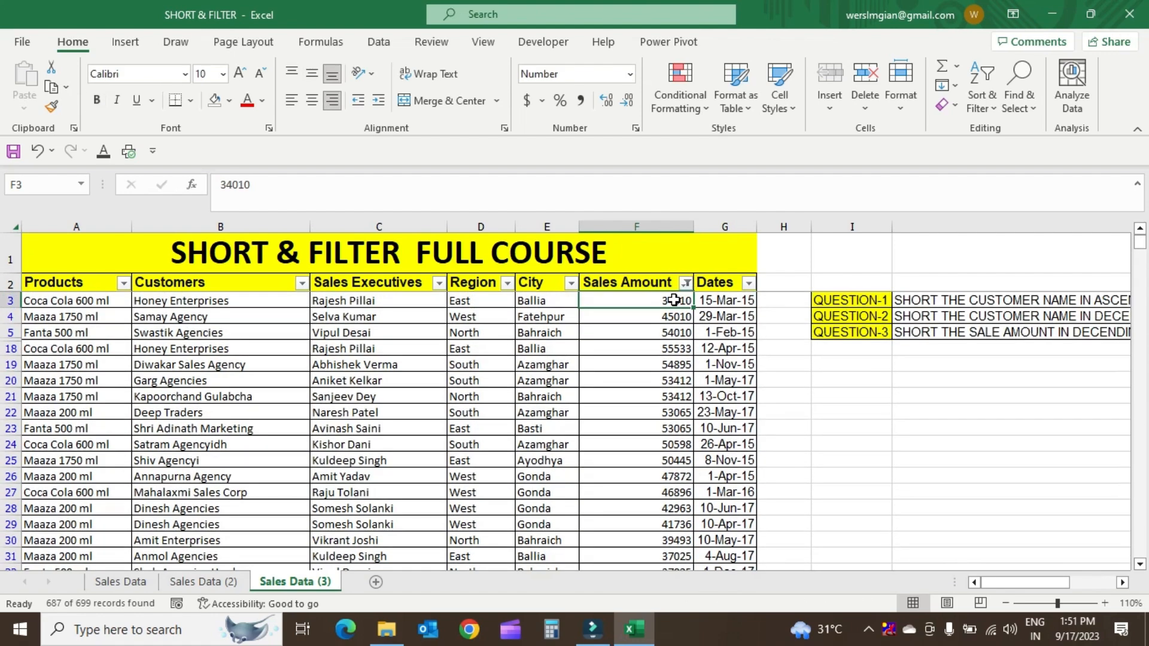
{"action": "key", "text": "ctrl+Down"}
{"action": "key", "text": "ctrl+Up"}
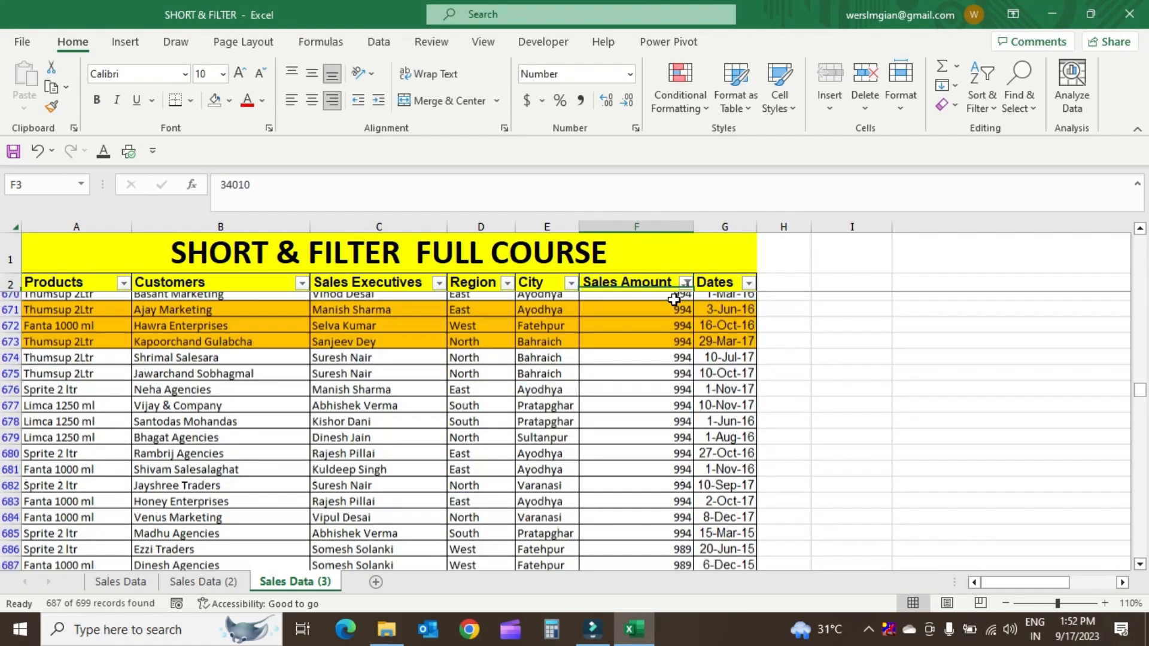
{"action": "key", "text": "Down"}
{"action": "key", "text": "Up"}
{"action": "key", "text": "ctrl+shift+Down"}
{"action": "key", "text": "ctrl+Up"}
{"action": "key", "text": "Down"}
Step: Clear the Sales Amount filter and select the Question 5 text in cell J7
{"action": "left_click", "coordinate": [685, 283]}
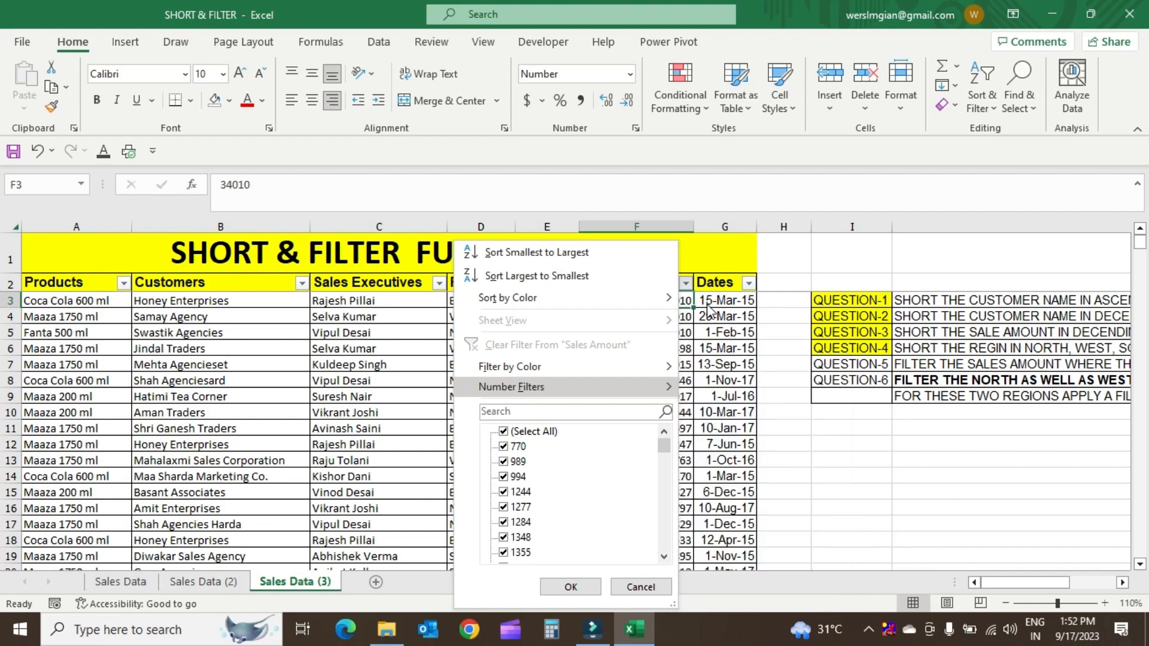
{"action": "left_click", "coordinate": [699, 297]}
{"action": "left_click", "coordinate": [902, 362]}
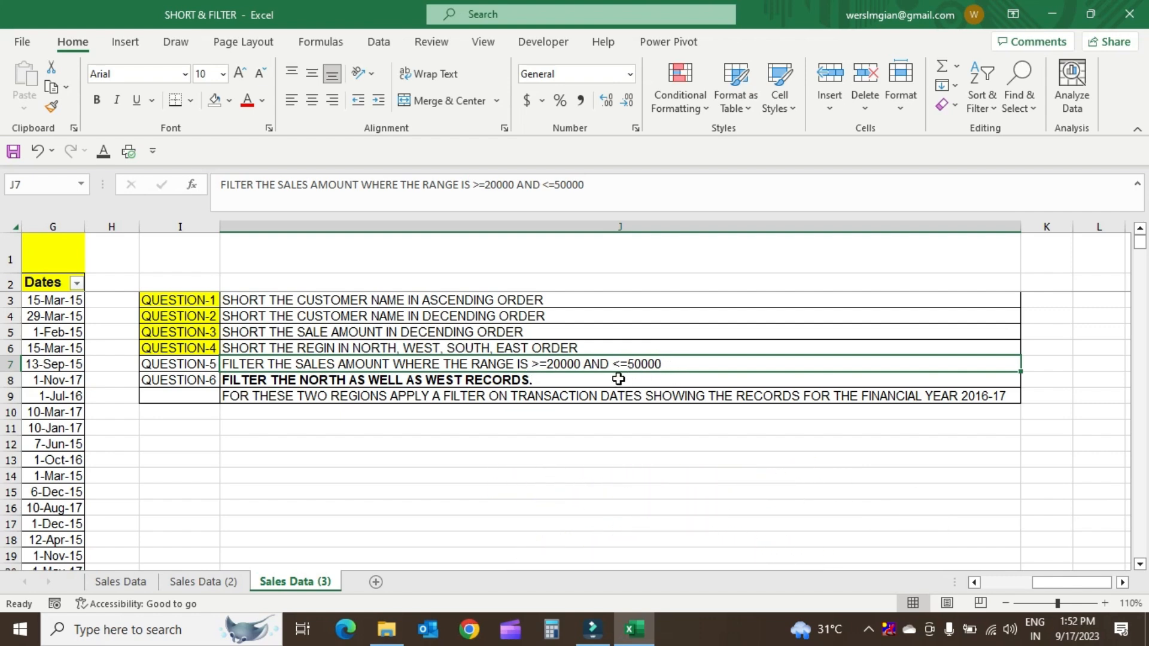
Step: Start a custom filter on the Sales Amount column with the first condition is less than or equal to 20000
{"action": "scroll", "coordinate": [618, 379], "scroll_direction": "left", "scroll_amount": 4}
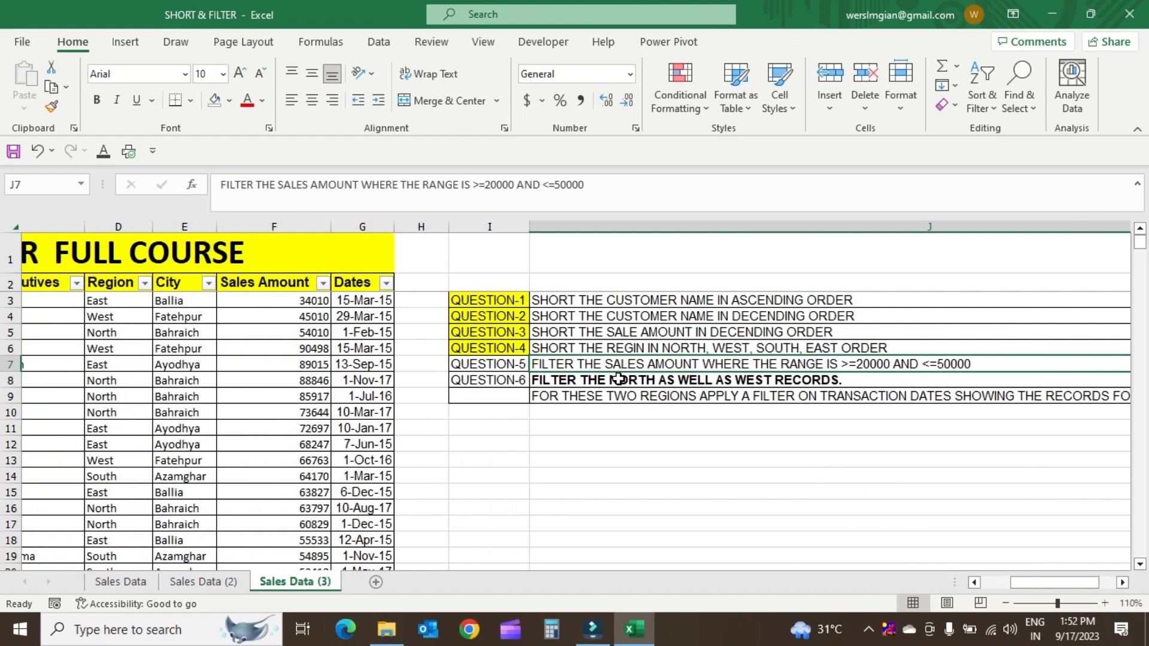
{"action": "scroll", "coordinate": [618, 379], "scroll_direction": "left", "scroll_amount": 1}
{"action": "left_click", "coordinate": [373, 282]}
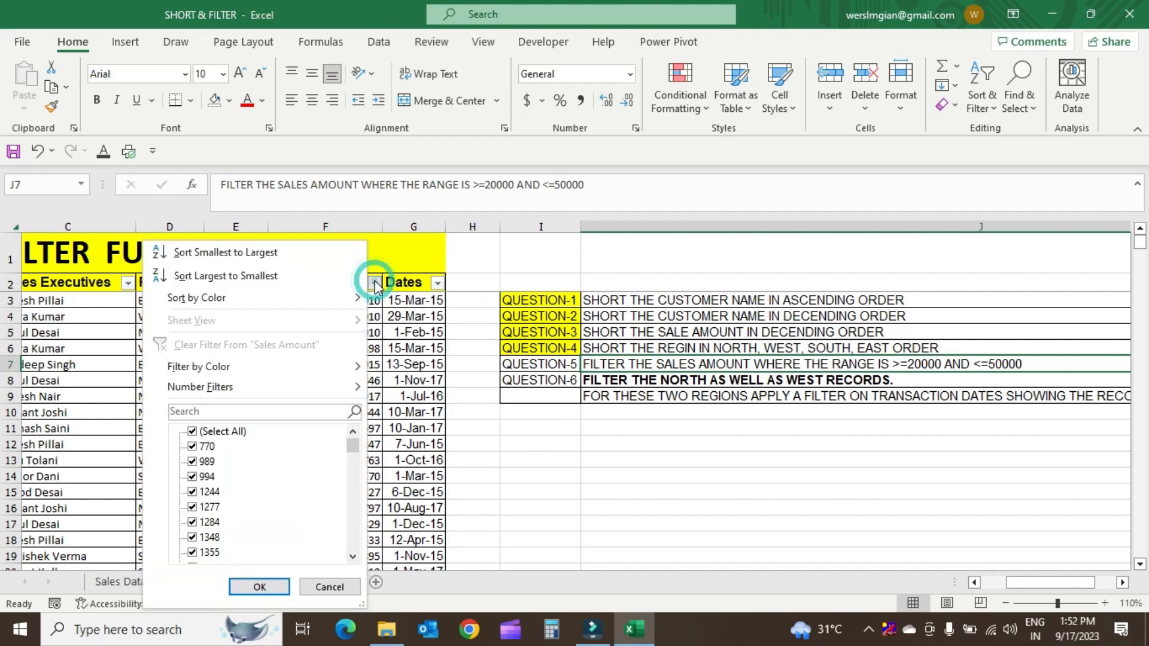
{"action": "left_click", "coordinate": [335, 388]}
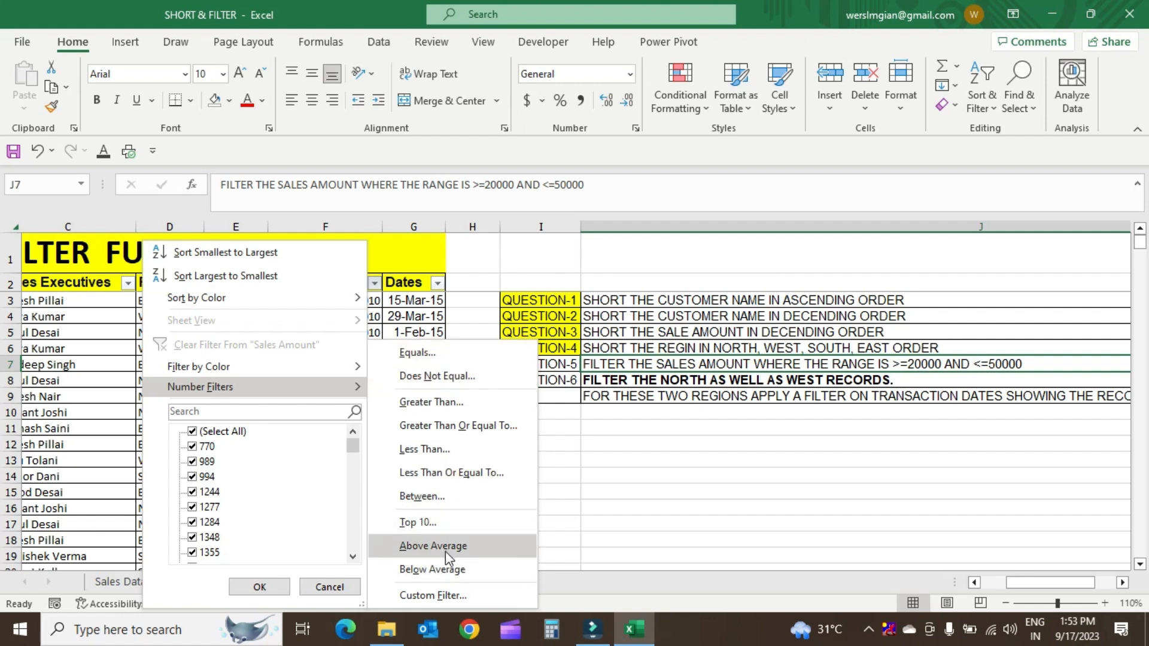
{"action": "left_click", "coordinate": [446, 595]}
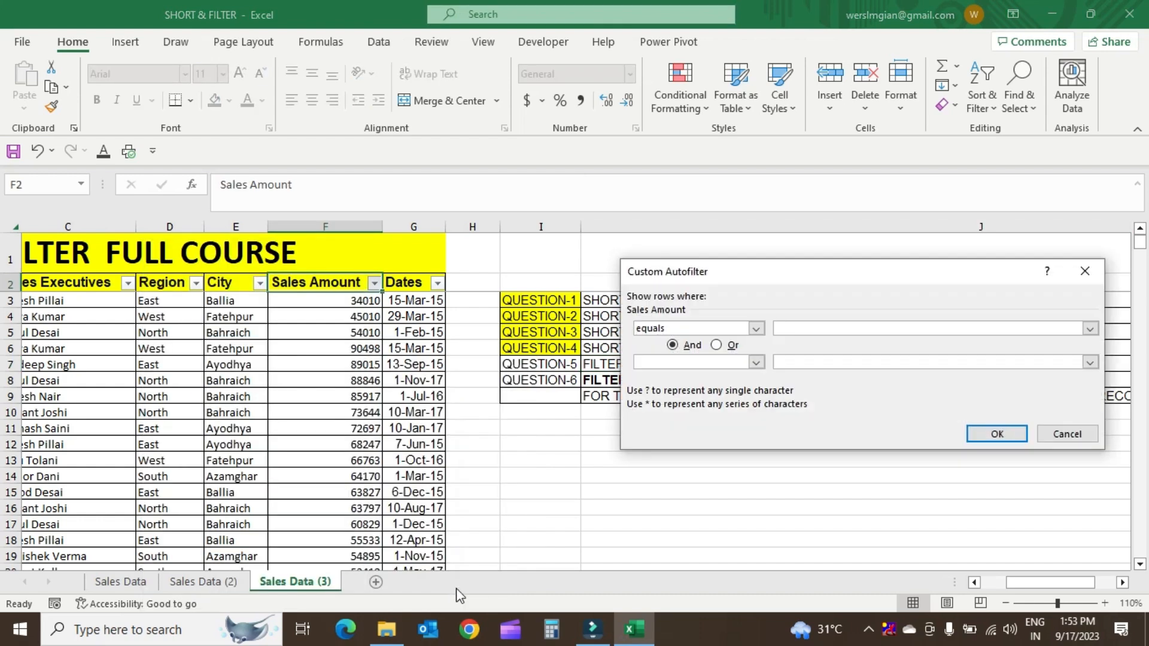
{"action": "left_click_drag", "start_coordinate": [770, 273], "coordinate": [728, 425]}
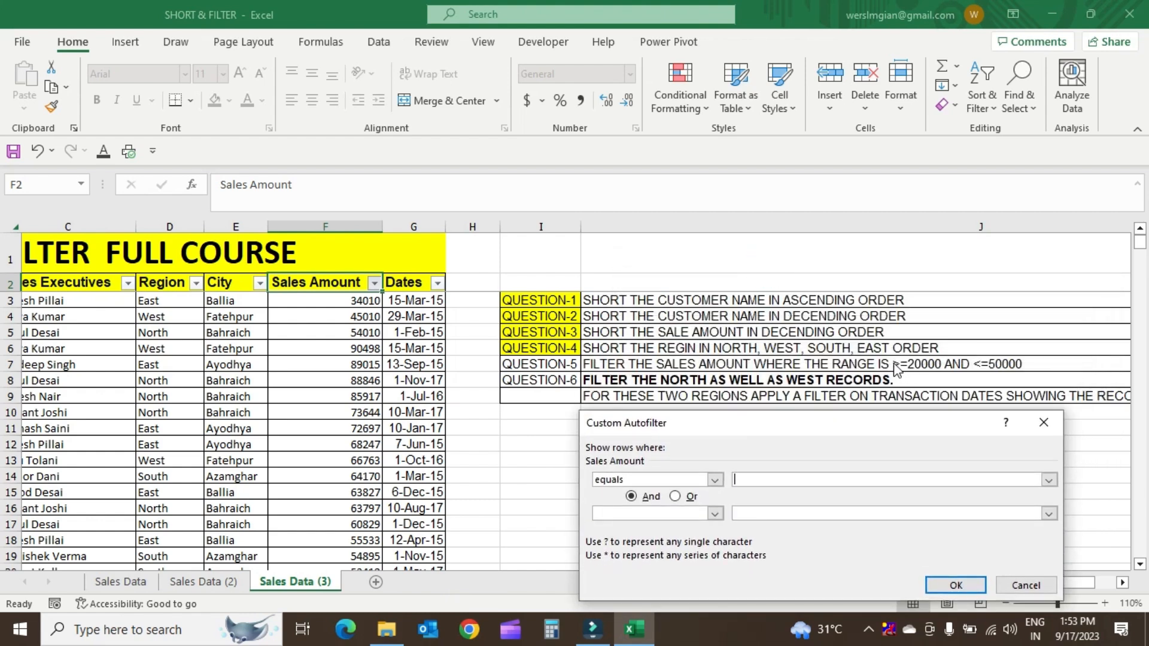
{"action": "left_click", "coordinate": [715, 479]}
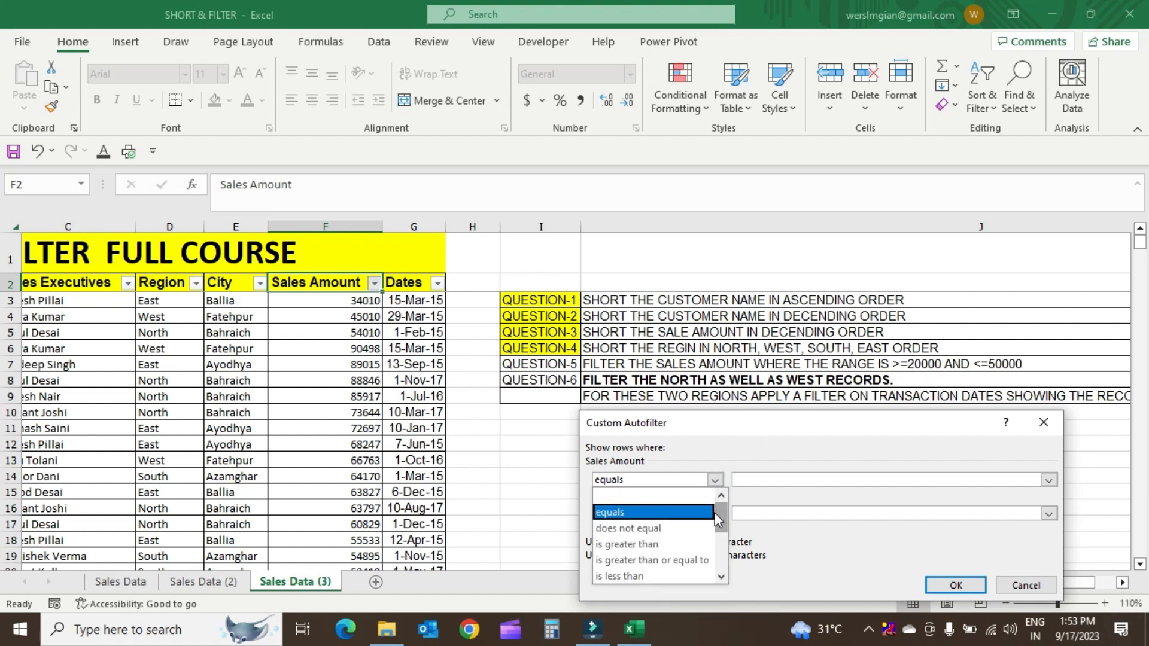
{"action": "left_click_drag", "start_coordinate": [719, 512], "coordinate": [719, 530]}
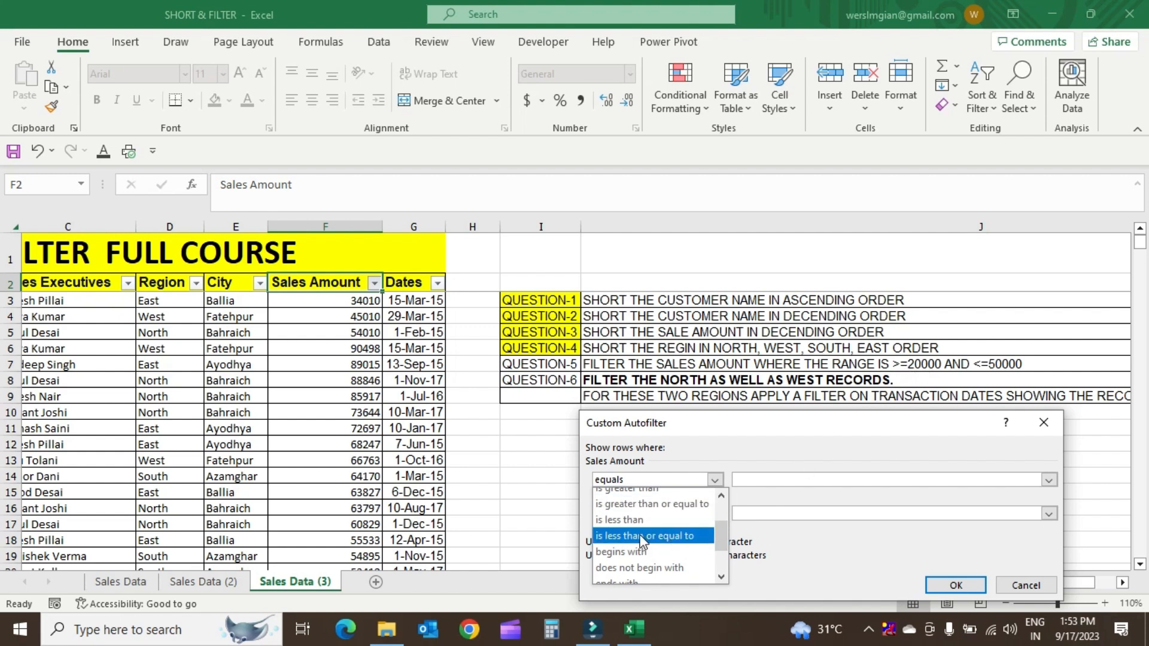
{"action": "left_click", "coordinate": [659, 541]}
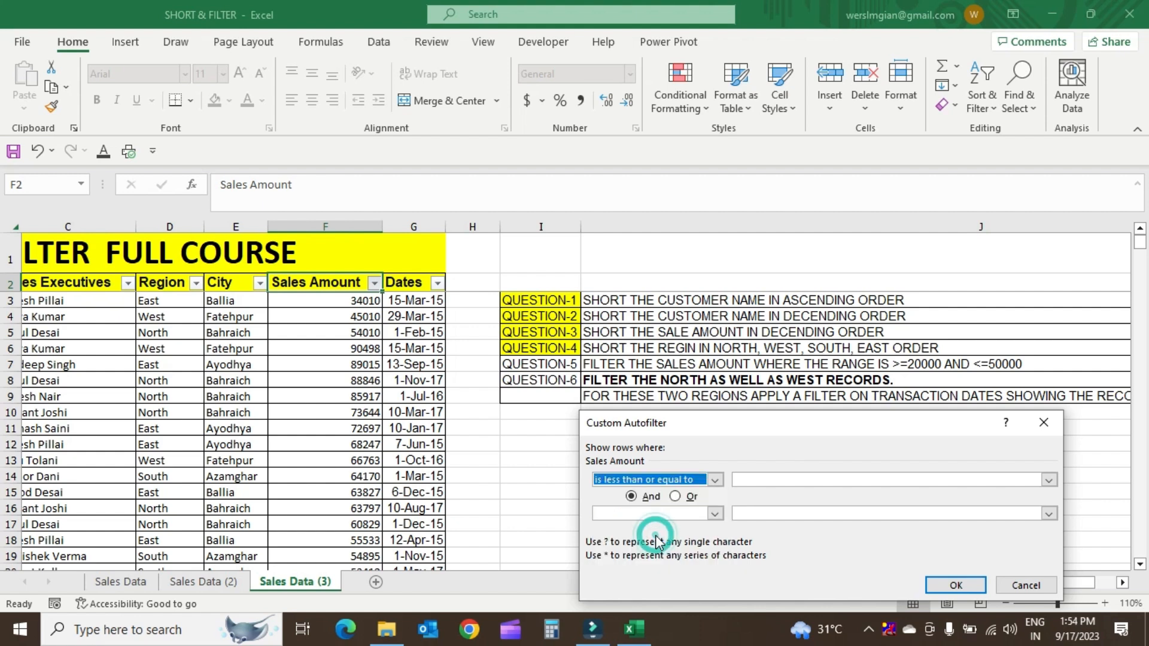
{"action": "left_click", "coordinate": [757, 478]}
{"action": "type", "text": "20000"}
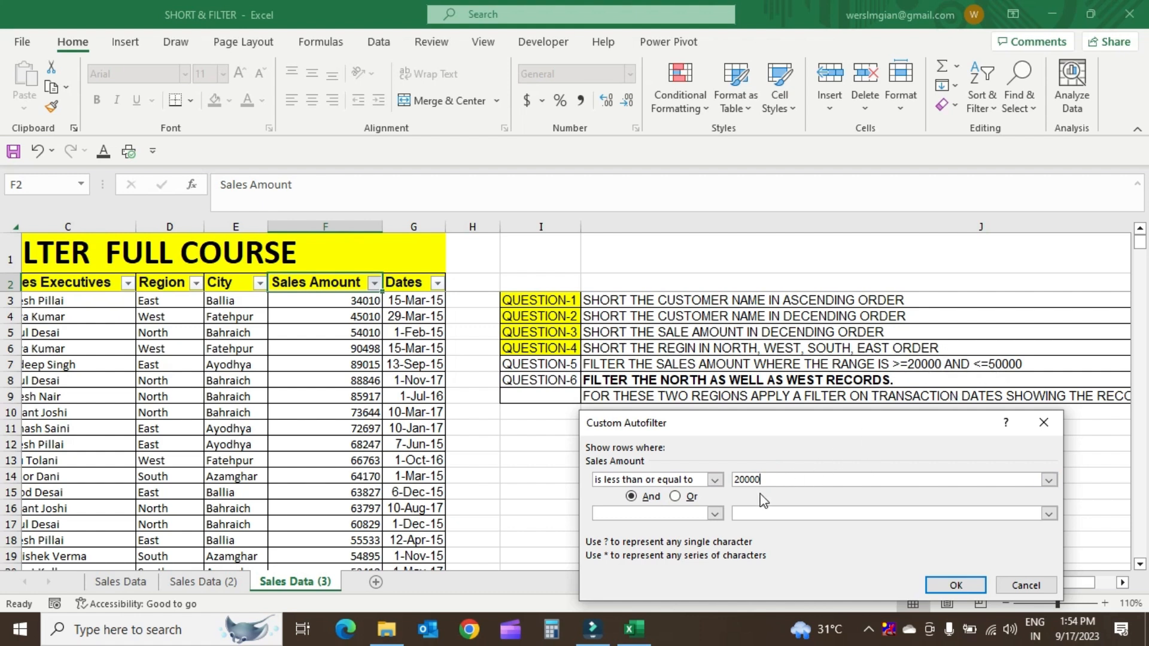
Step: Set the second condition, joined by And, to is greater than or equal to 50000 and apply the custom filter
{"action": "left_click", "coordinate": [715, 515]}
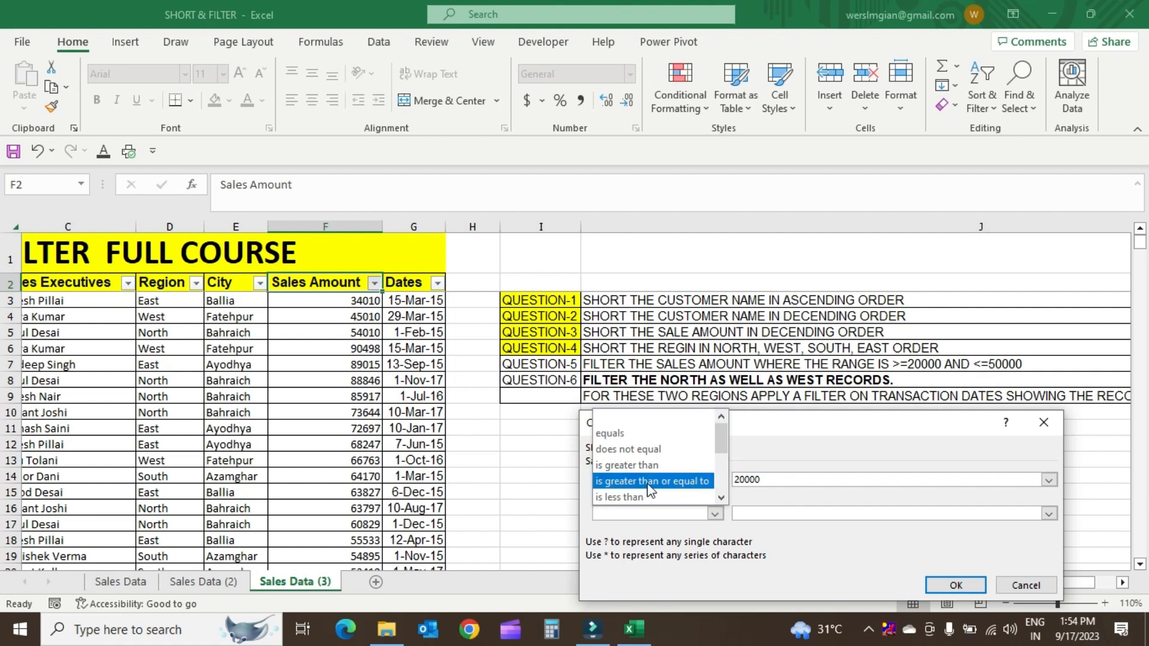
{"action": "left_click", "coordinate": [685, 486]}
{"action": "left_click", "coordinate": [759, 513]}
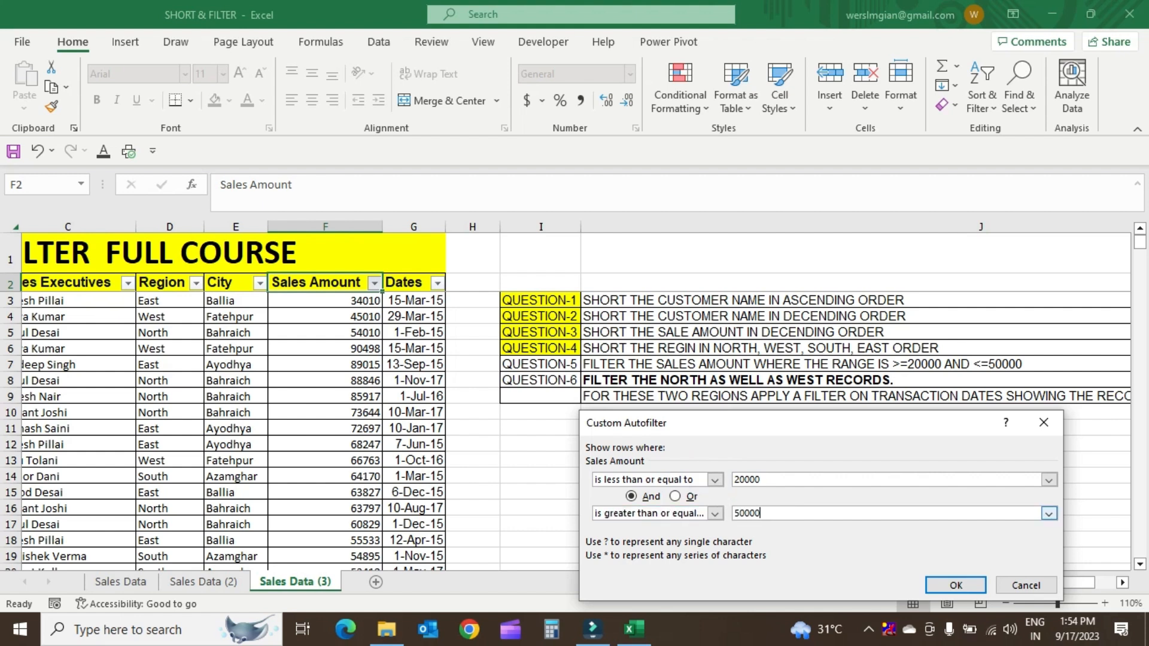
{"action": "left_click", "coordinate": [955, 585]}
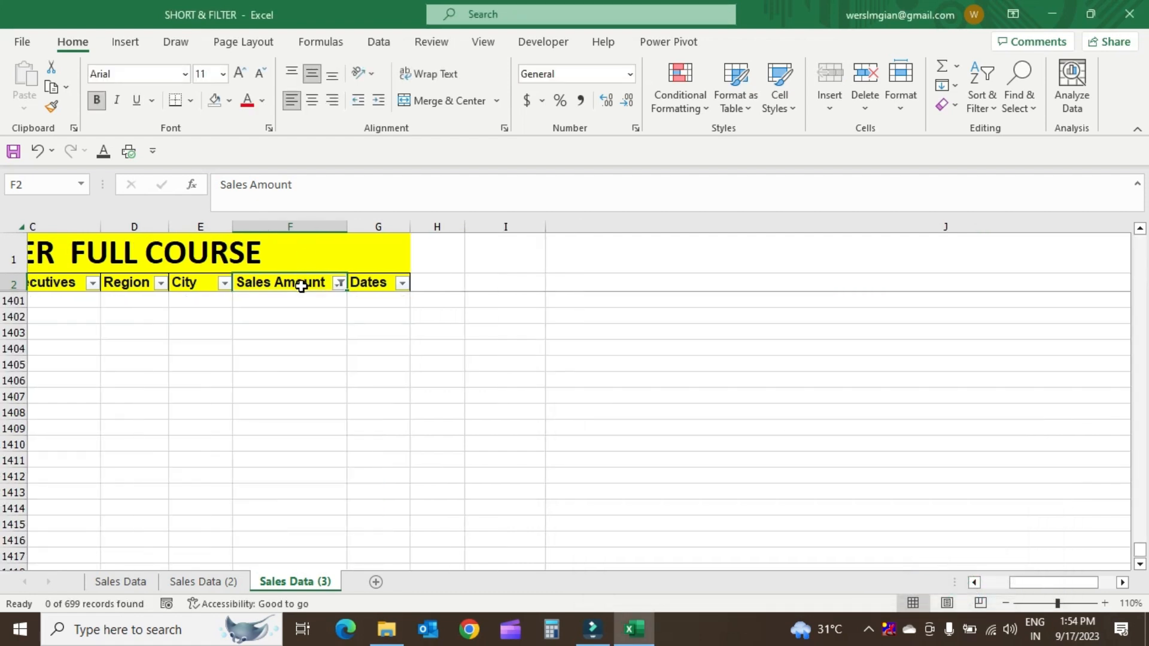
Step: Clear the custom filter from the Sales Amount column
{"action": "left_click", "coordinate": [293, 298]}
{"action": "mouse_move", "coordinate": [307, 280]}
{"action": "left_mouse_down"}
{"action": "mouse_move", "coordinate": [302, 310]}
{"action": "mouse_move", "coordinate": [313, 282]}
{"action": "left_mouse_up"}
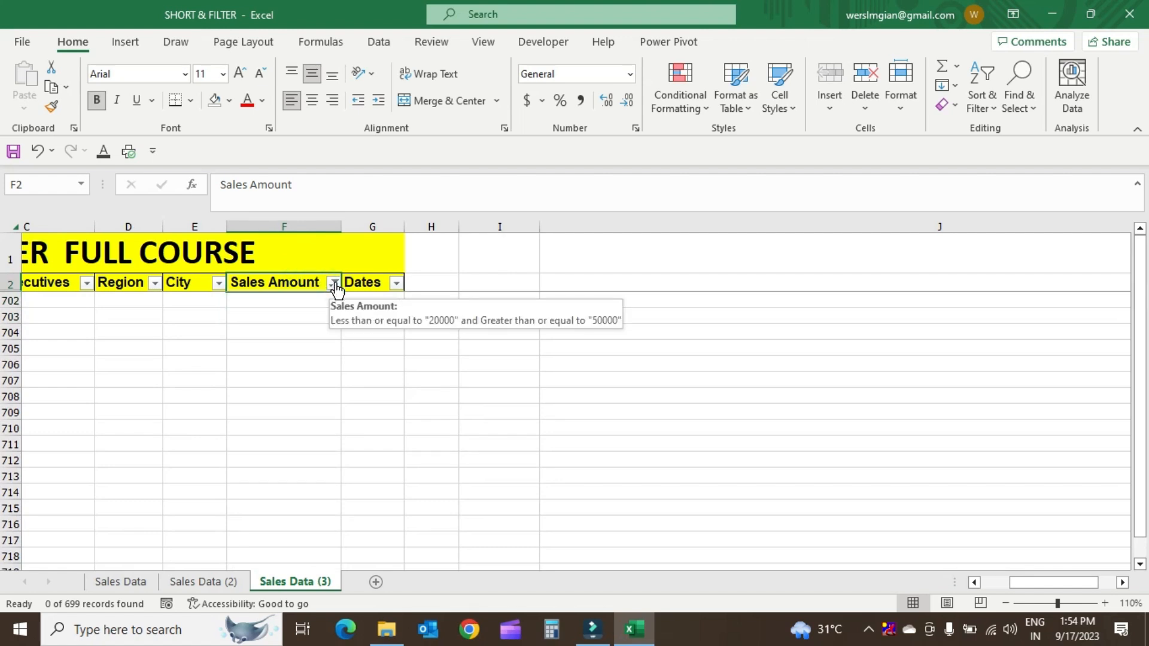
{"action": "left_click", "coordinate": [333, 283]}
{"action": "left_click", "coordinate": [292, 345]}
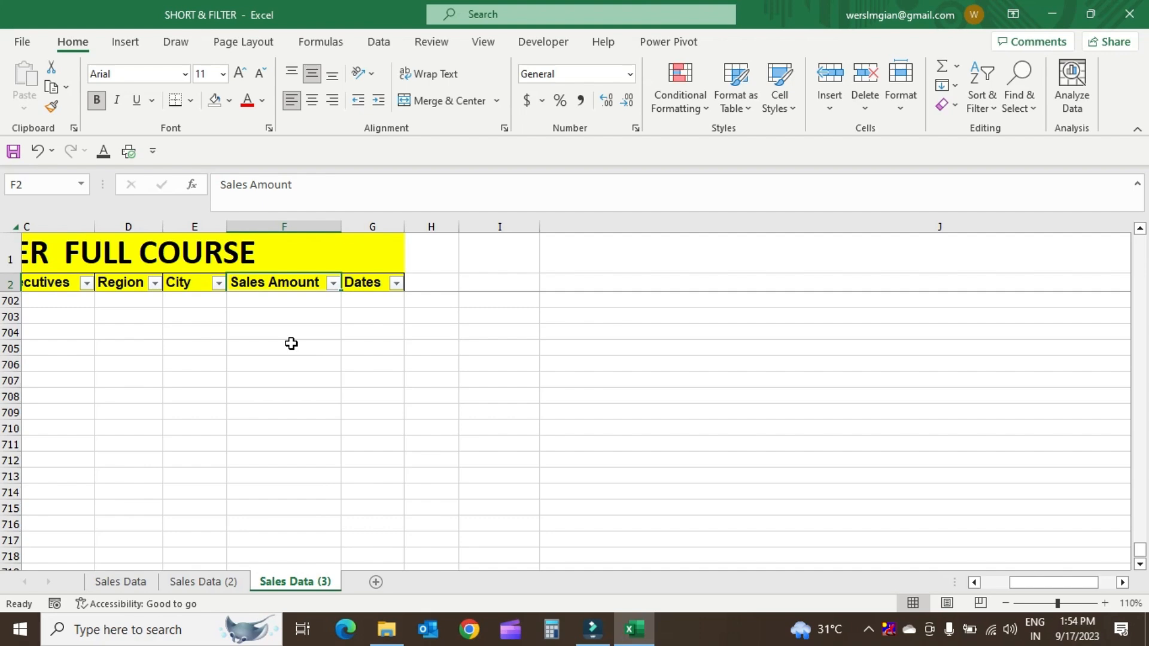
Step: Start a new custom filter on Sales Amount with the first condition is greater than or equal to 20000
{"action": "left_click", "coordinate": [335, 285]}
{"action": "mouse_move", "coordinate": [311, 388]}
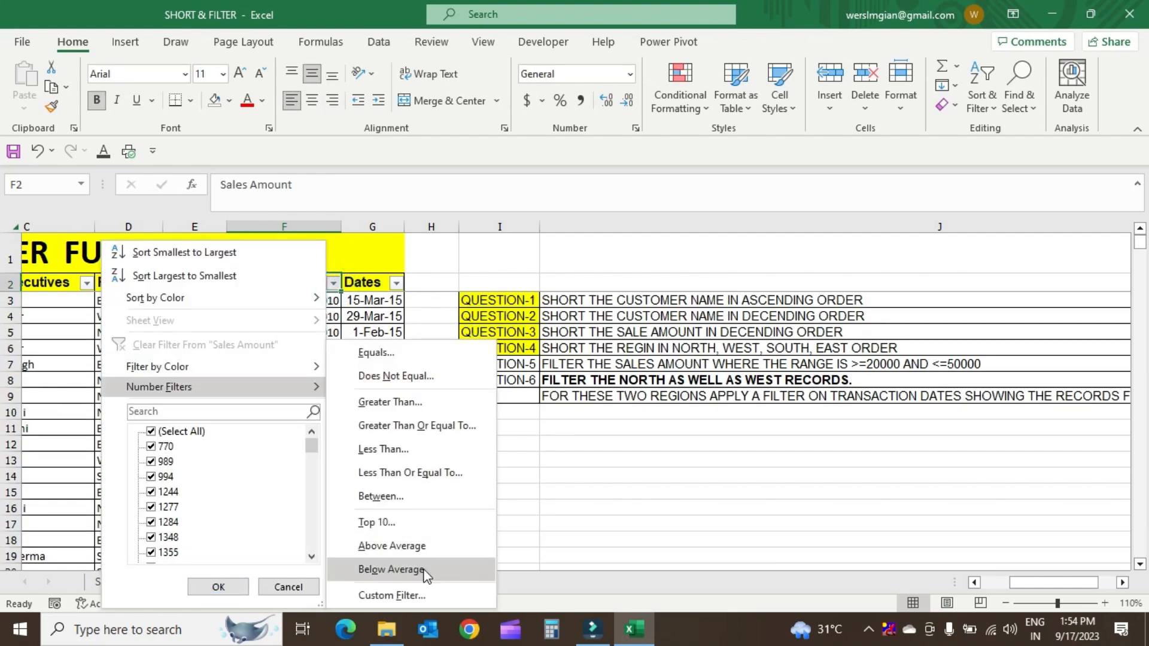
{"action": "left_click", "coordinate": [419, 595]}
{"action": "left_click_drag", "start_coordinate": [799, 437], "coordinate": [791, 426]}
{"action": "left_click", "coordinate": [709, 469]}
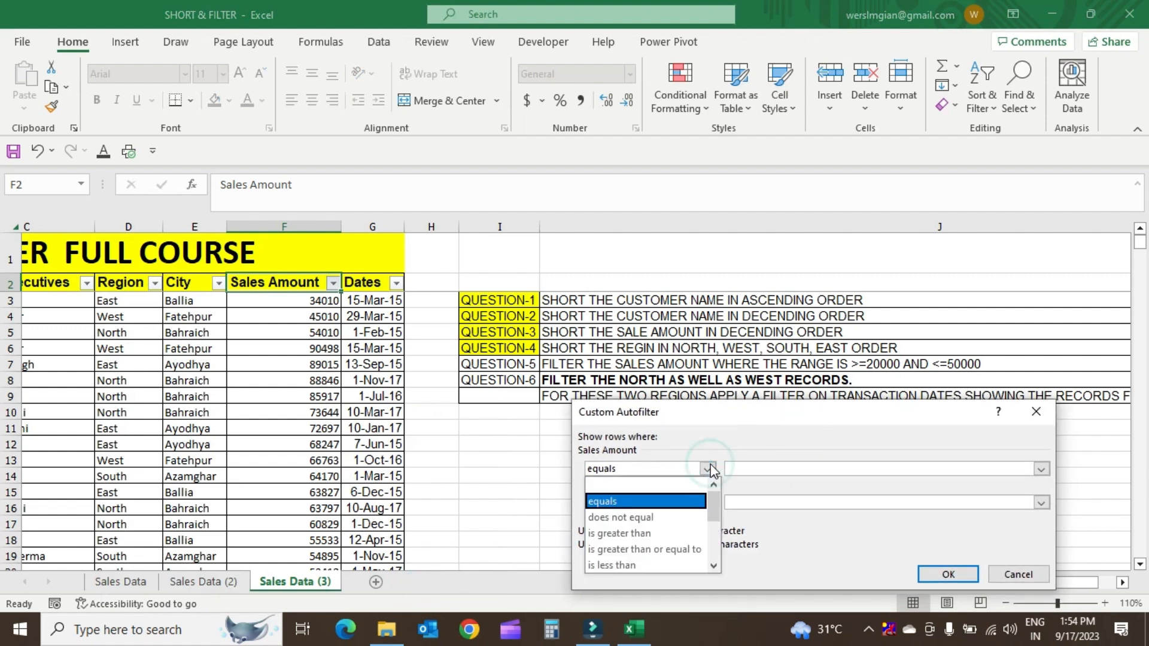
{"action": "left_click", "coordinate": [686, 550]}
{"action": "left_click", "coordinate": [749, 472]}
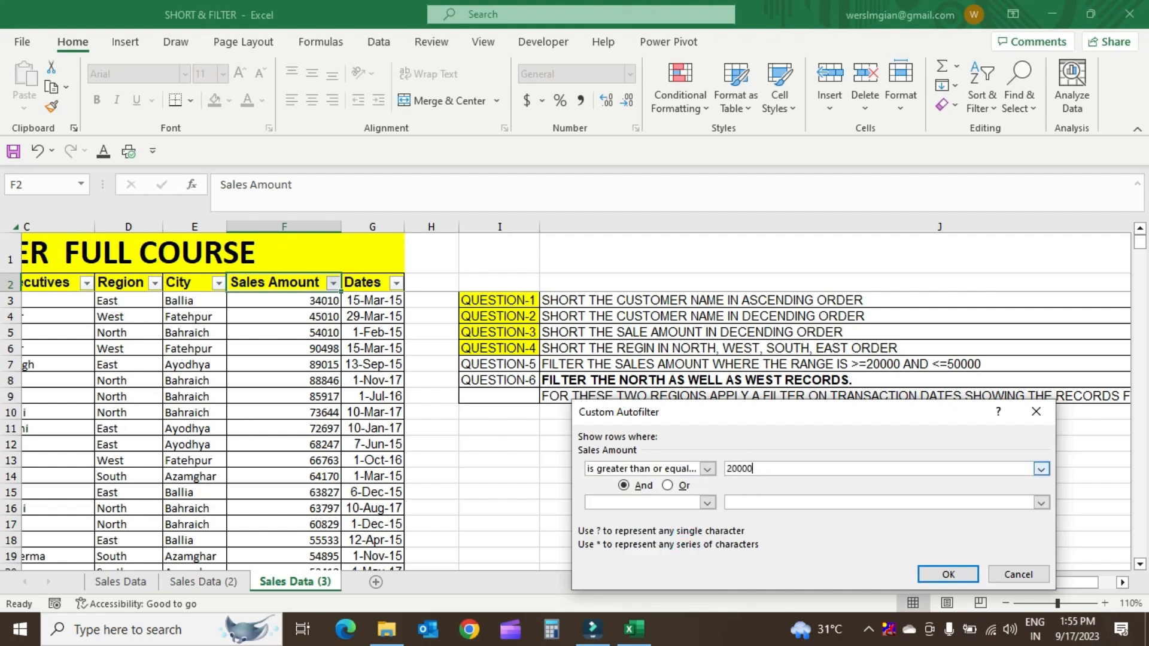
{"action": "type", "text": "20000"}
Step: Set the second condition to is greater than or equal to 50000, join the conditions with Or, and apply the filter
{"action": "left_click", "coordinate": [706, 502]}
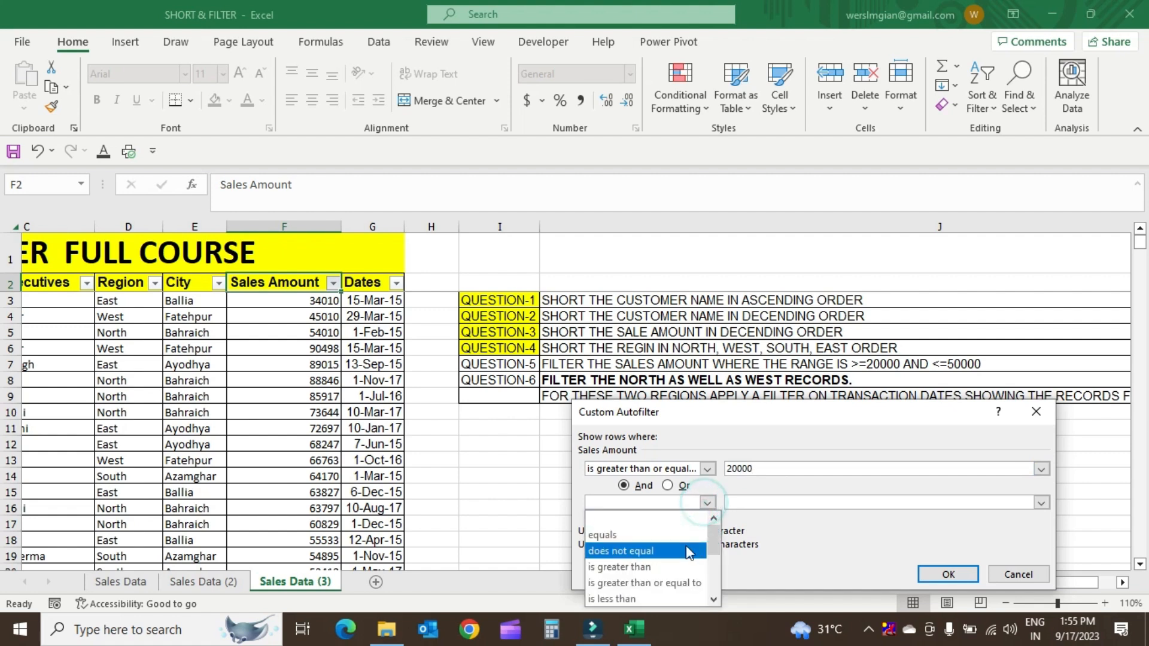
{"action": "left_click", "coordinate": [682, 583]}
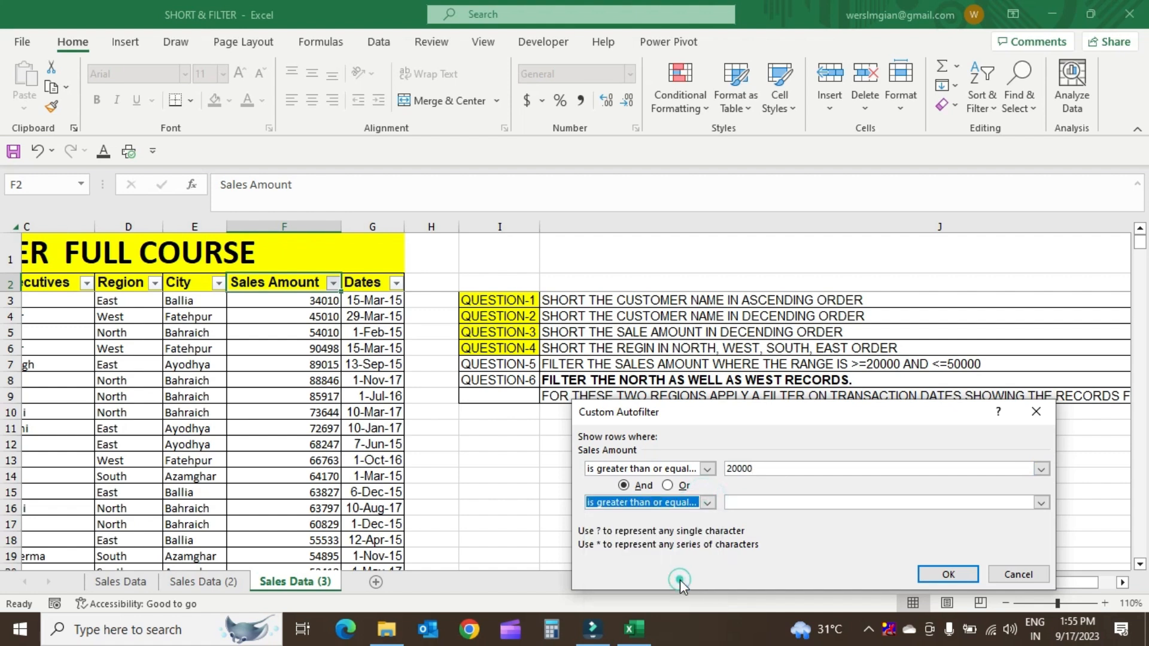
{"action": "left_click", "coordinate": [768, 503]}
{"action": "type", "text": "50000"}
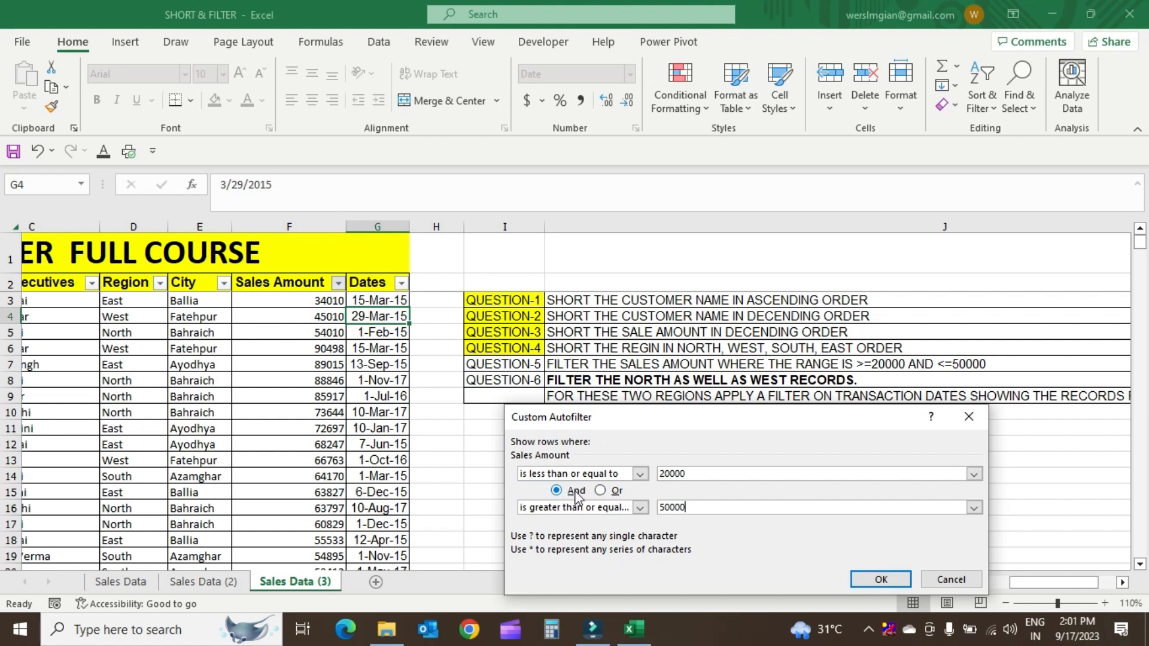
{"action": "left_click", "coordinate": [600, 491]}
{"action": "left_click", "coordinate": [868, 578]}
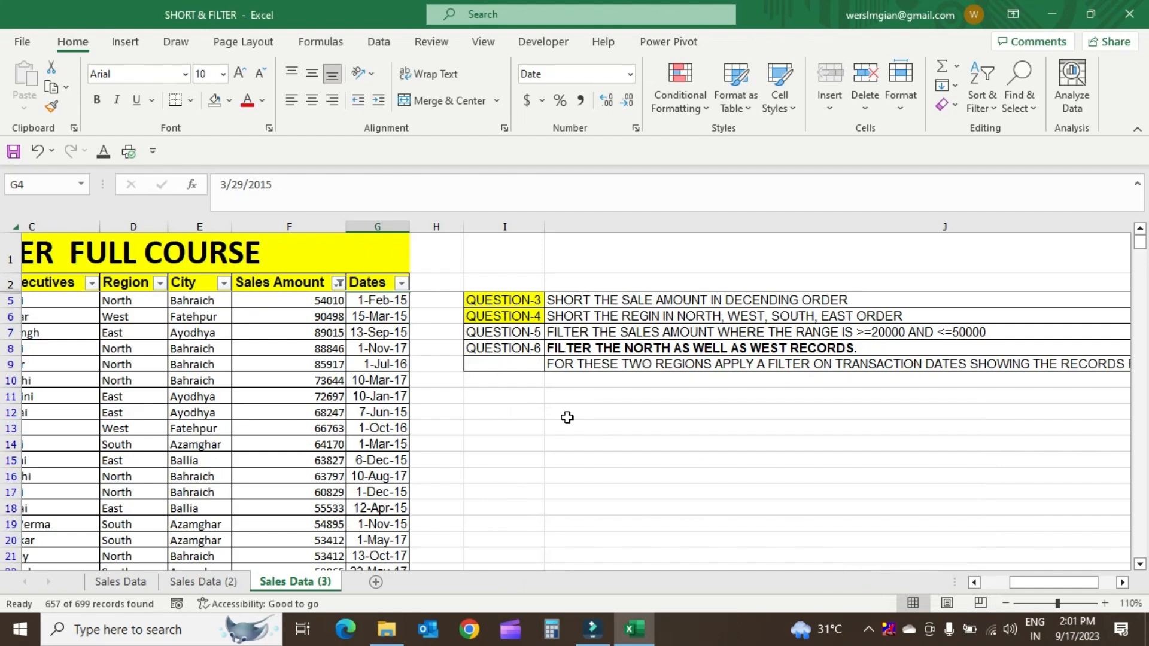
Step: Examine the filtered Sales Amount values down the column and compare them with the range asked for in Question 5
{"action": "scroll", "coordinate": [305, 389], "scroll_direction": "down", "scroll_amount": 3}
{"action": "scroll", "coordinate": [305, 392], "scroll_direction": "down", "scroll_amount": 6}
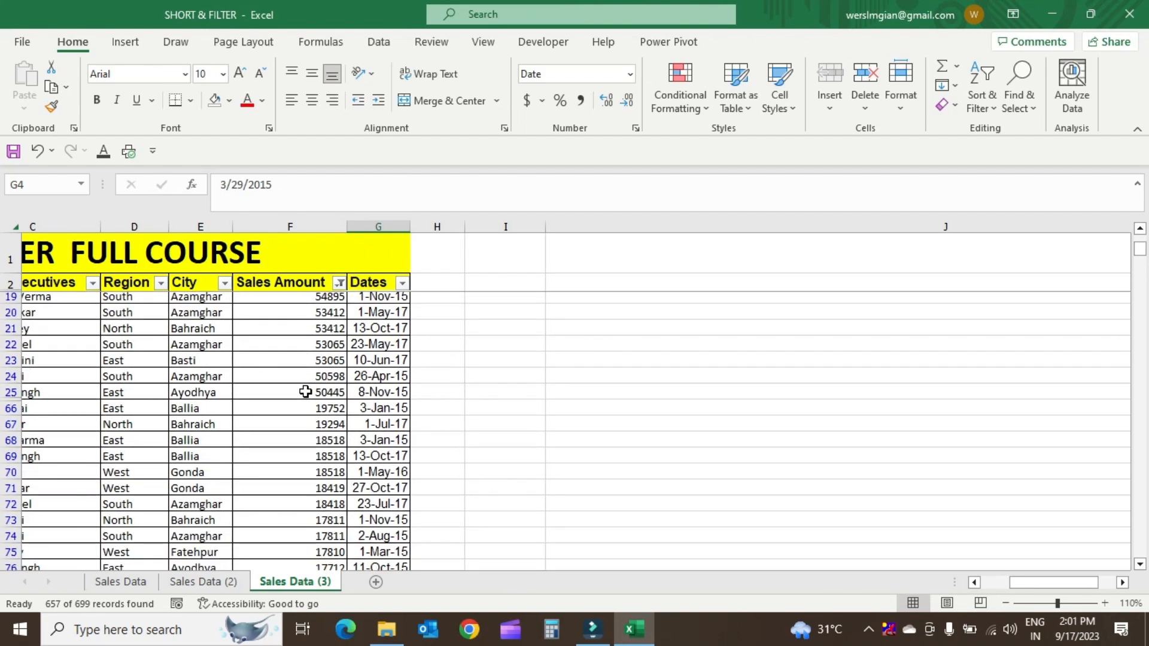
{"action": "scroll", "coordinate": [303, 392], "scroll_direction": "up", "scroll_amount": 8}
{"action": "left_click_drag", "start_coordinate": [327, 301], "coordinate": [331, 500]}
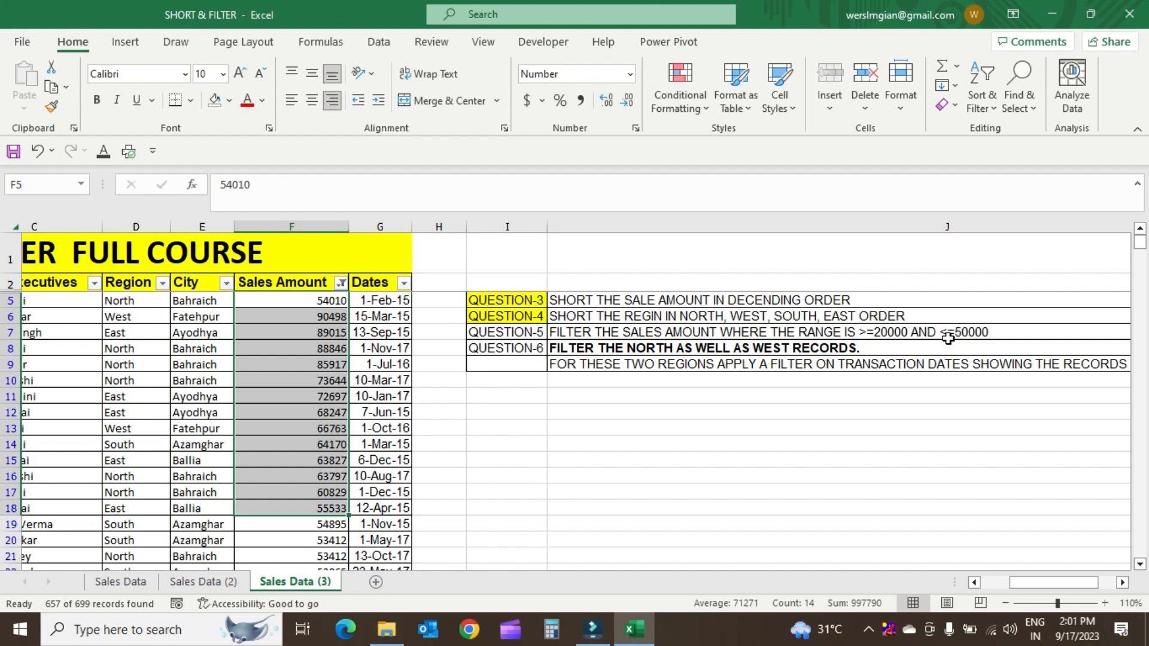
{"action": "scroll", "coordinate": [342, 375], "scroll_direction": "down", "scroll_amount": 1}
{"action": "scroll", "coordinate": [342, 376], "scroll_direction": "down", "scroll_amount": 20}
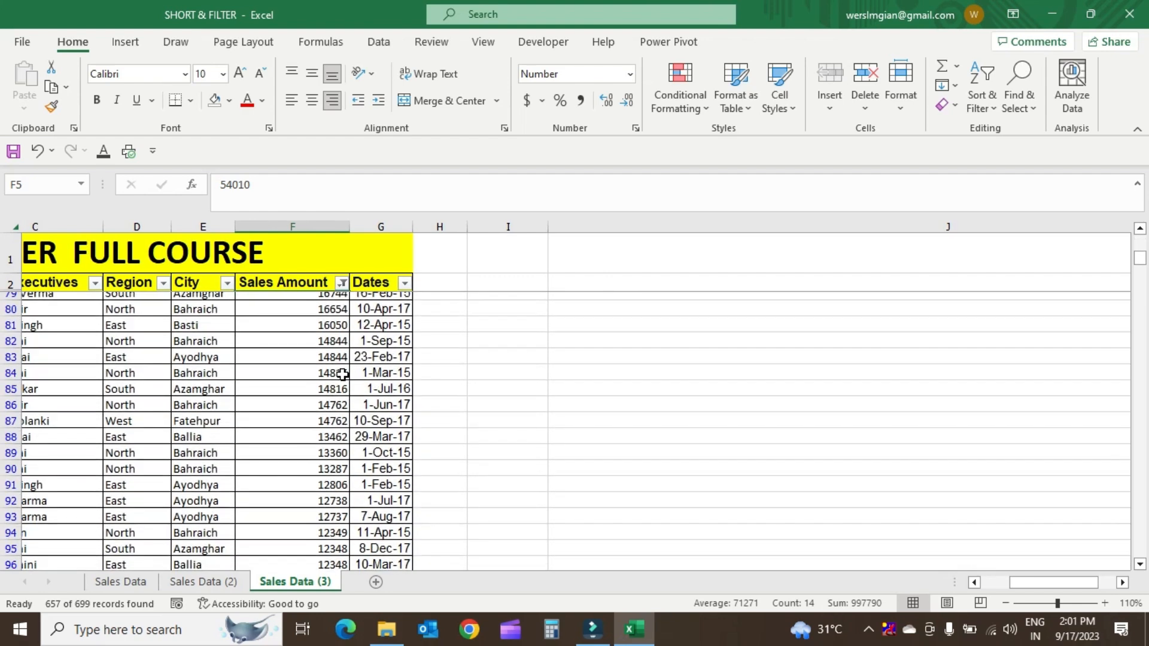
{"action": "scroll", "coordinate": [342, 375], "scroll_direction": "down", "scroll_amount": 15}
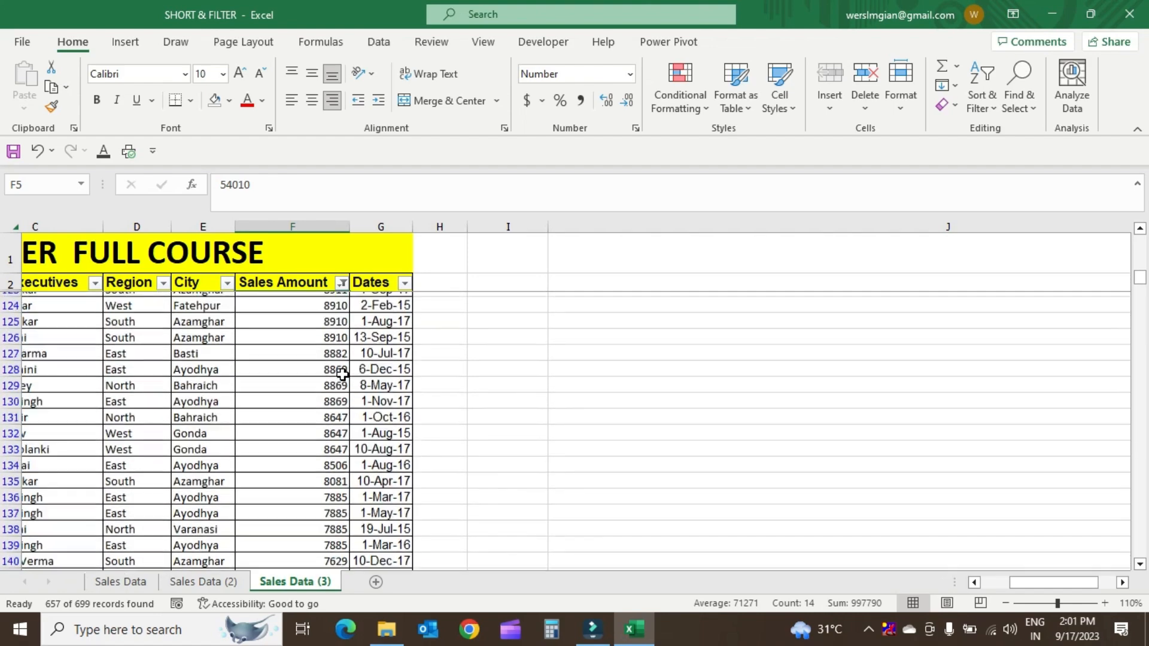
{"action": "scroll", "coordinate": [342, 375], "scroll_direction": "down", "scroll_amount": 12}
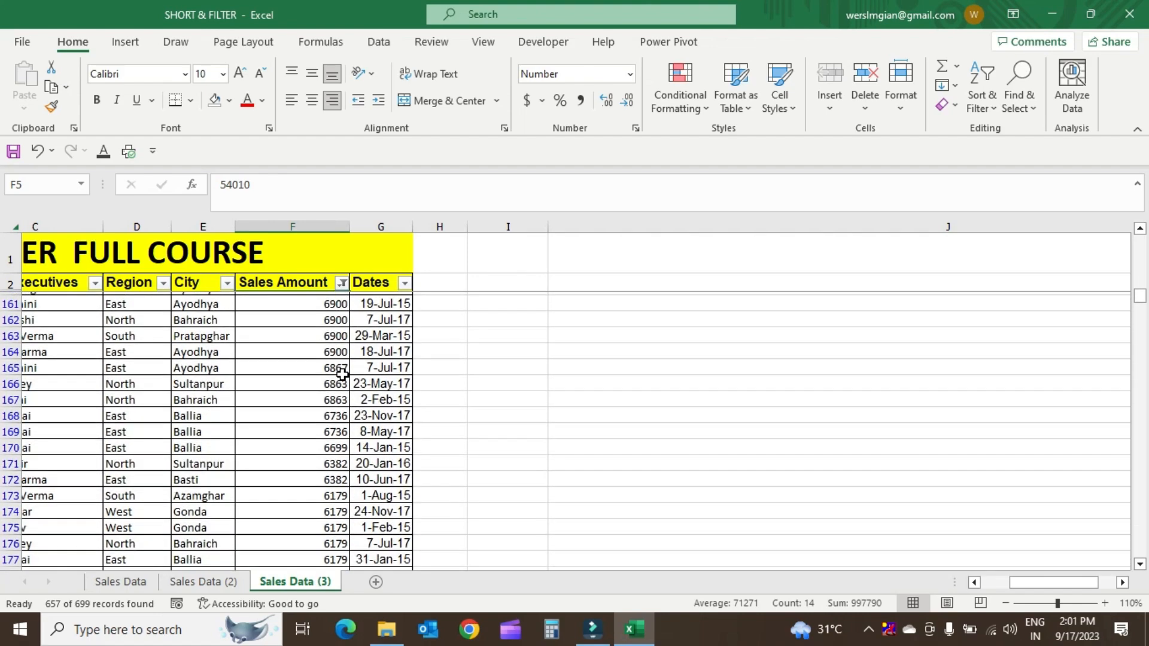
{"action": "scroll", "coordinate": [342, 375], "scroll_direction": "down", "scroll_amount": 9}
{"action": "scroll", "coordinate": [342, 375], "scroll_direction": "up", "scroll_amount": 20}
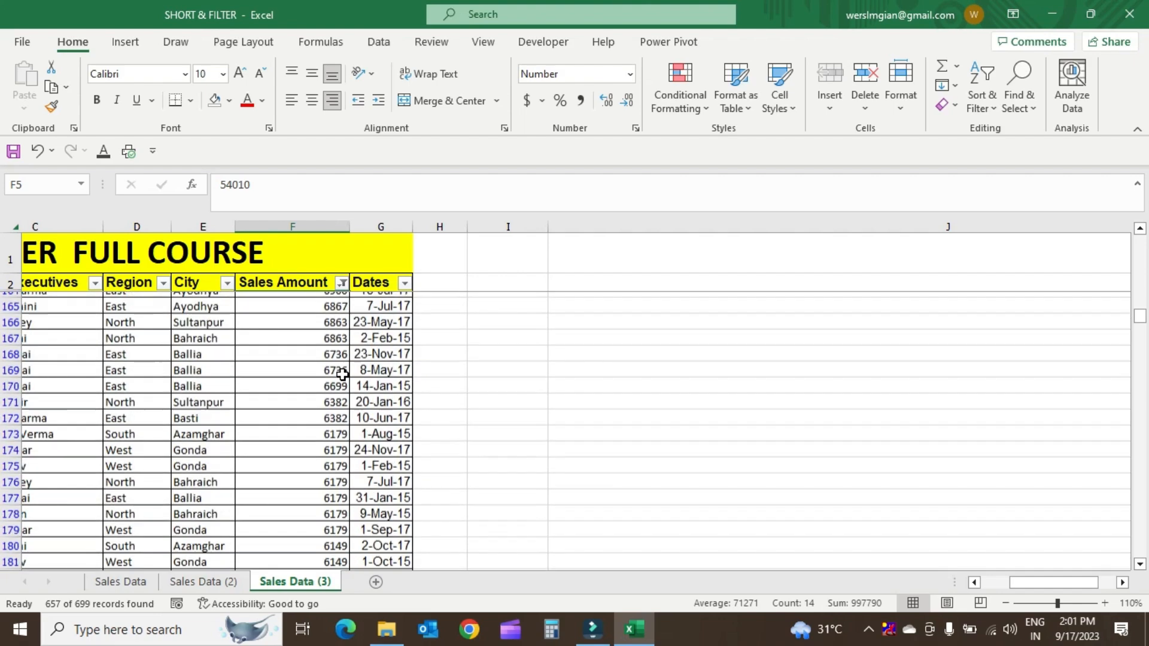
{"action": "scroll", "coordinate": [342, 375], "scroll_direction": "up", "scroll_amount": 20}
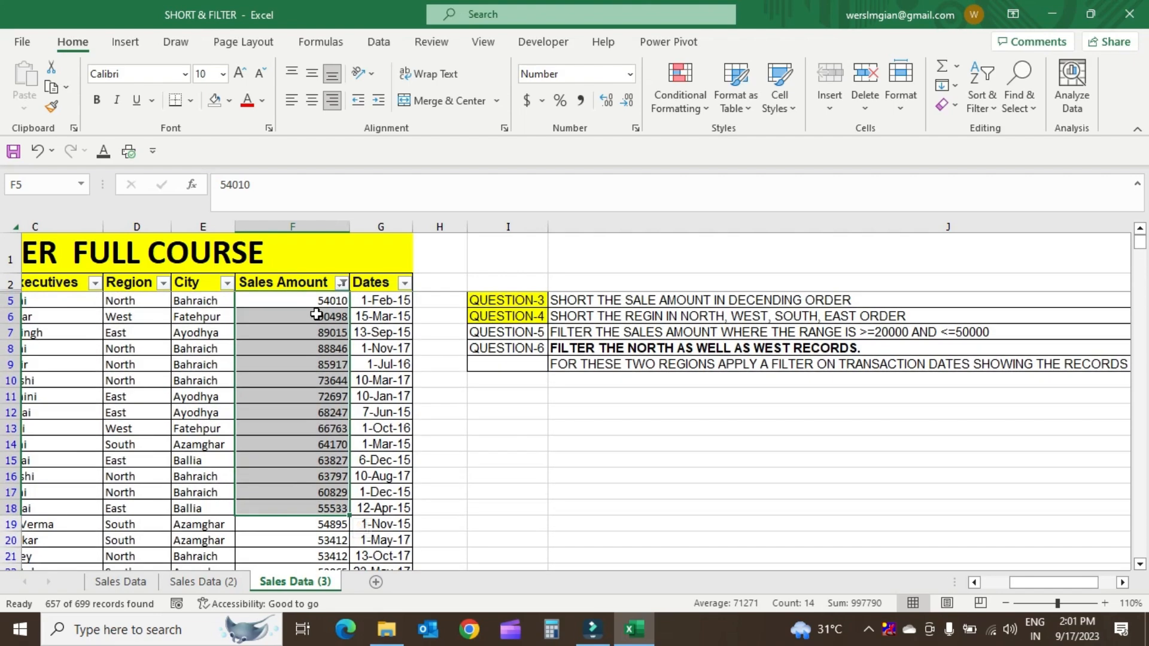
Step: Clear the Sales Amount filter so all records are shown again
{"action": "left_click", "coordinate": [318, 312]}
{"action": "left_click", "coordinate": [320, 282]}
{"action": "scroll", "coordinate": [551, 359], "scroll_direction": "up", "scroll_amount": 1}
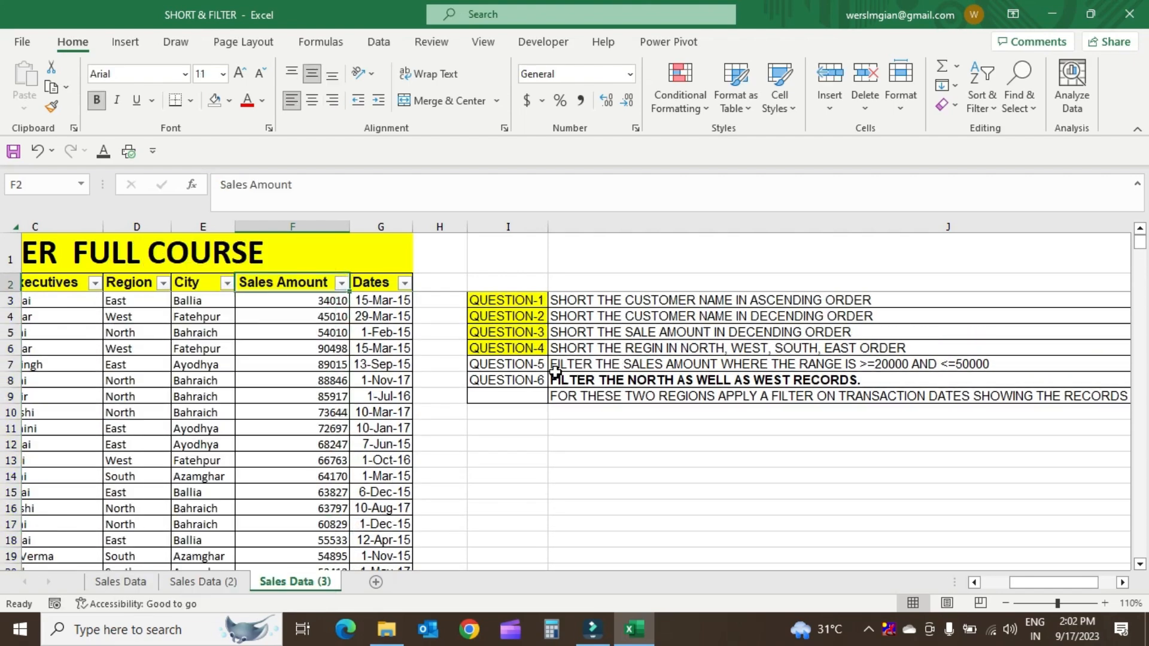
Step: Fill the QUESTION-5 label in cell I7 with yellow
{"action": "left_click", "coordinate": [506, 362]}
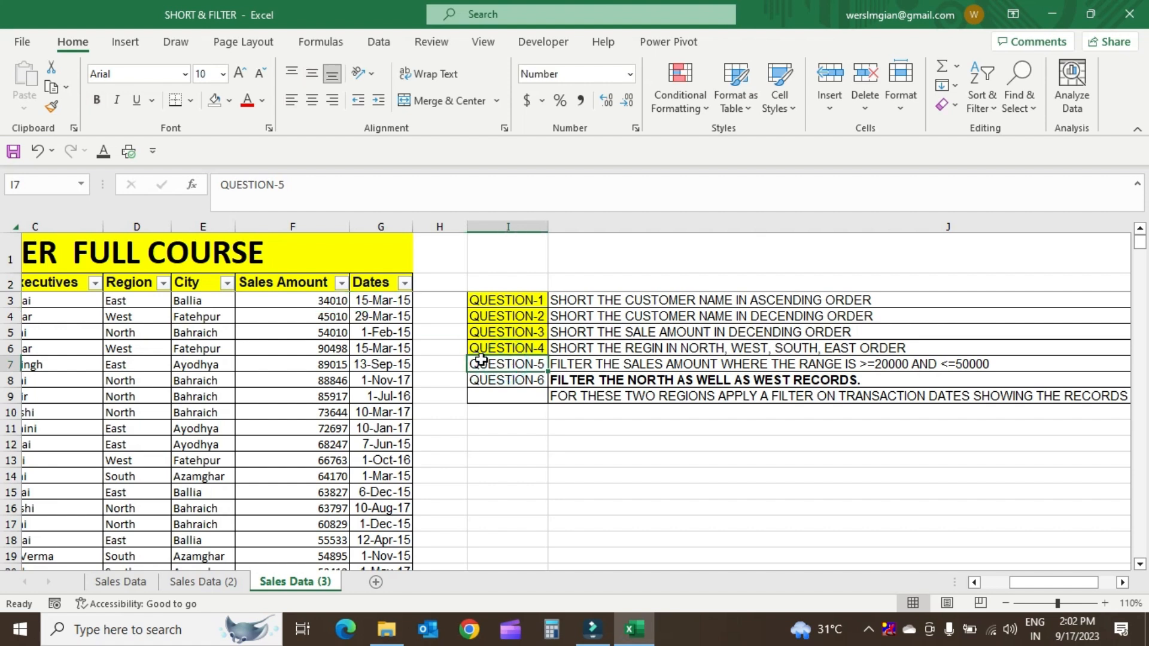
{"action": "left_click", "coordinate": [229, 100]}
{"action": "left_click", "coordinate": [256, 261]}
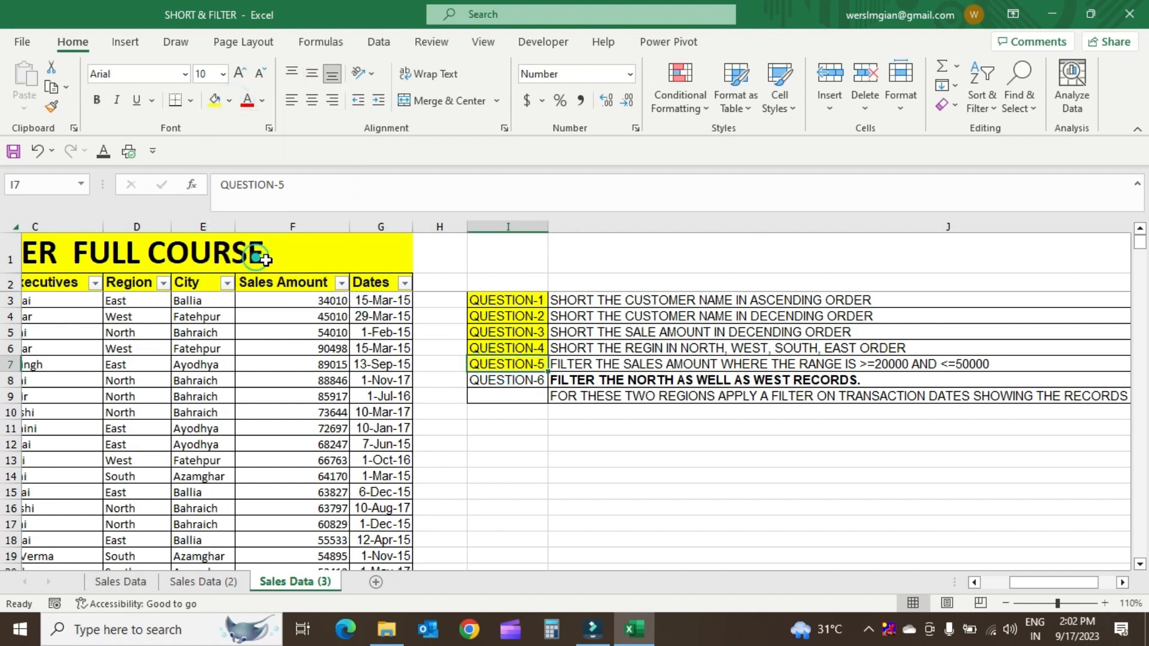
Step: Review the Question 5 and Question 6 texts and locate the West entries in the Region column
{"action": "left_click", "coordinate": [630, 366]}
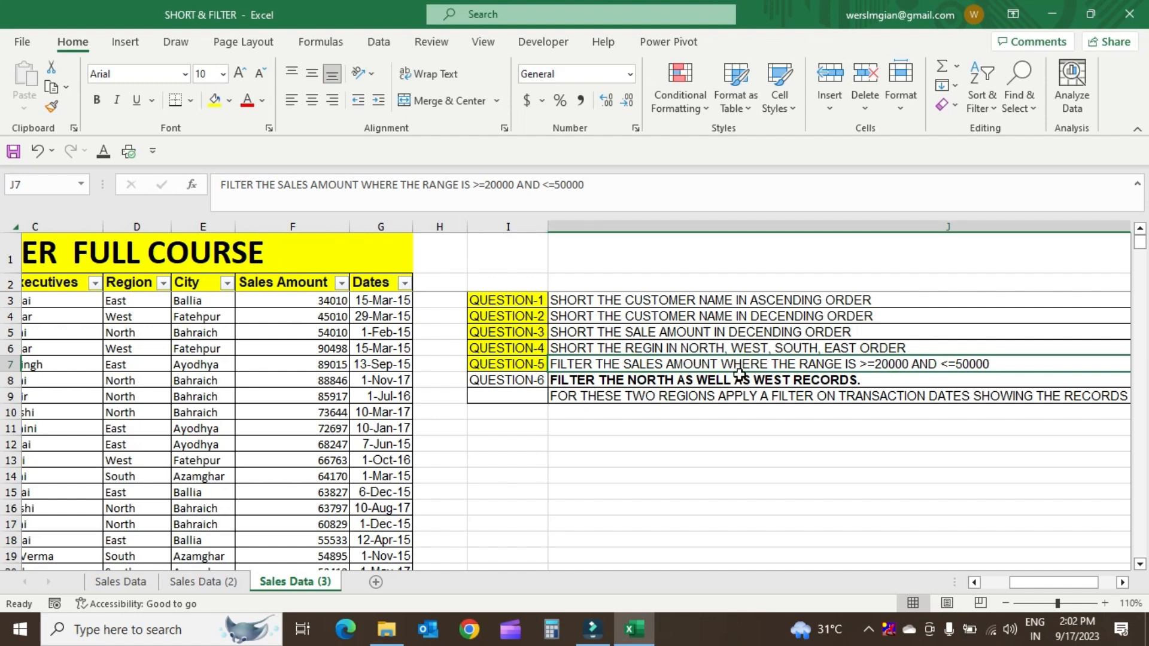
{"action": "scroll", "coordinate": [554, 371], "scroll_direction": "left", "scroll_amount": 1}
{"action": "left_click", "coordinate": [555, 364]}
{"action": "left_click", "coordinate": [559, 380]}
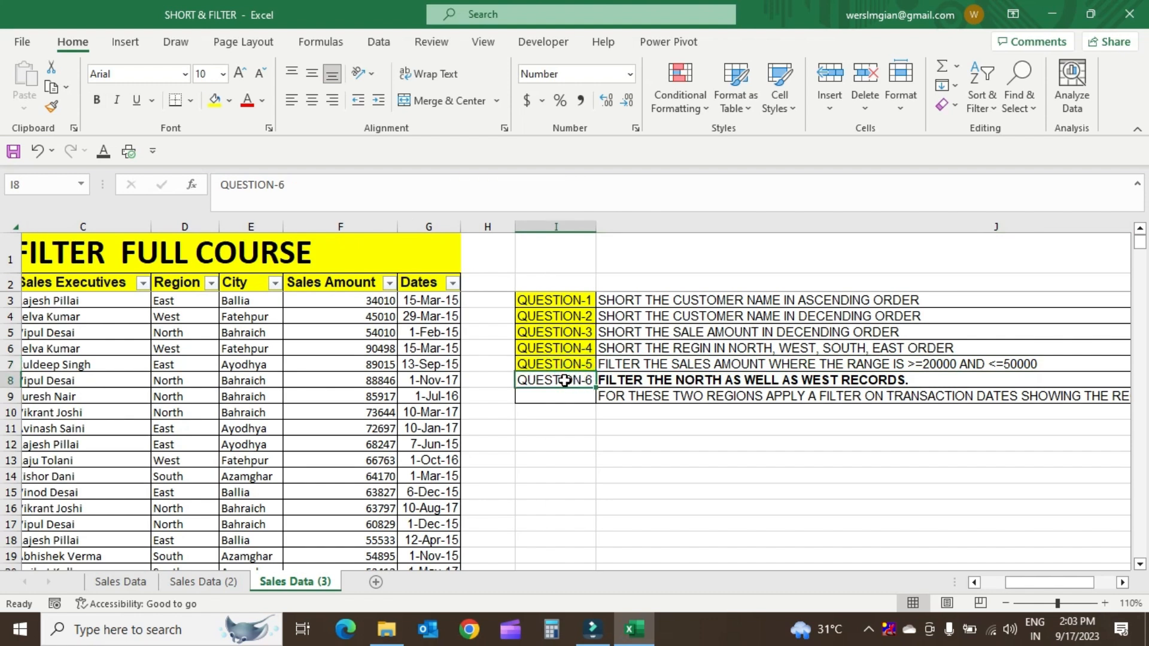
{"action": "left_click", "coordinate": [617, 381]}
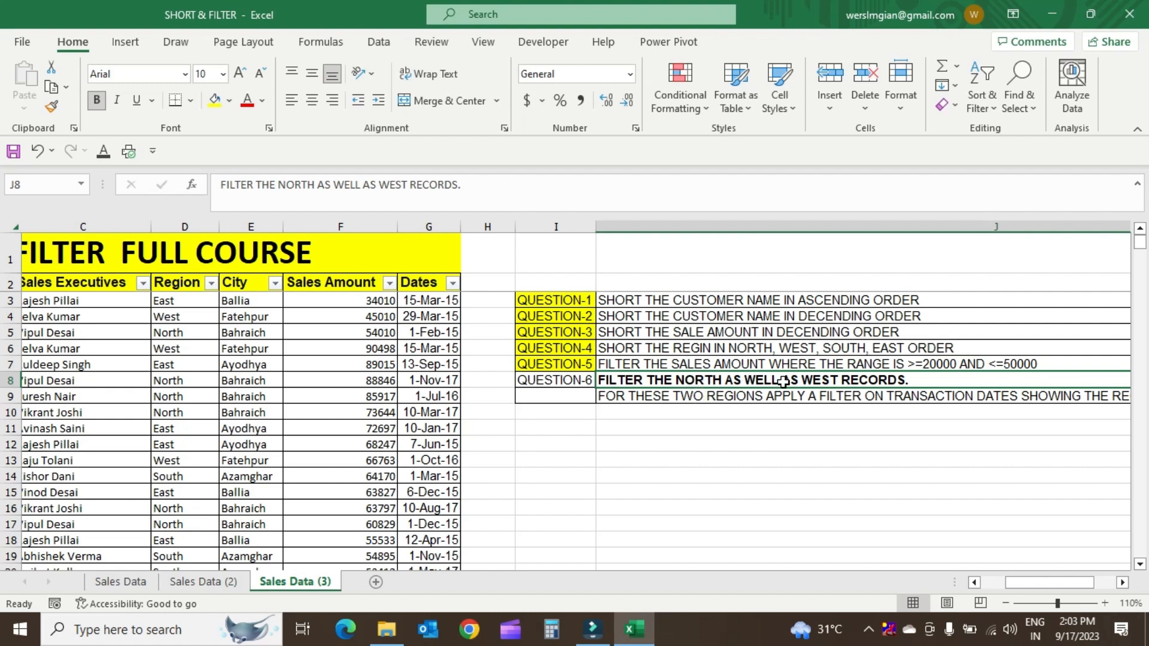
{"action": "left_click", "coordinate": [217, 317]}
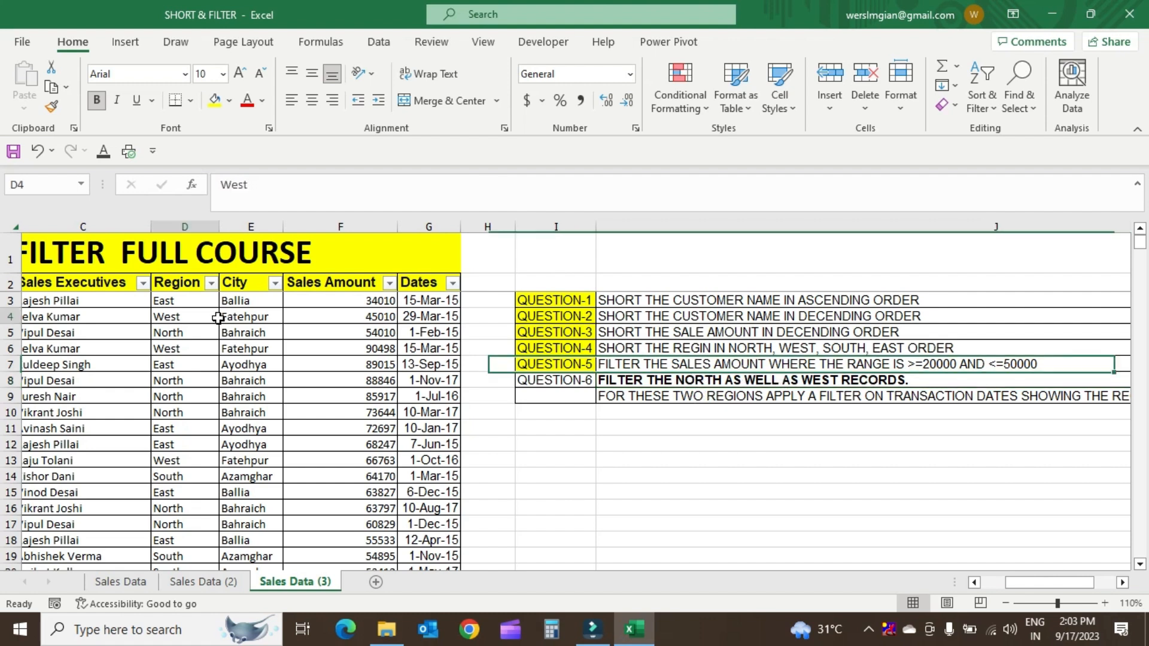
Step: Filter the Region column to show only the North and West records
{"action": "left_click", "coordinate": [212, 286]}
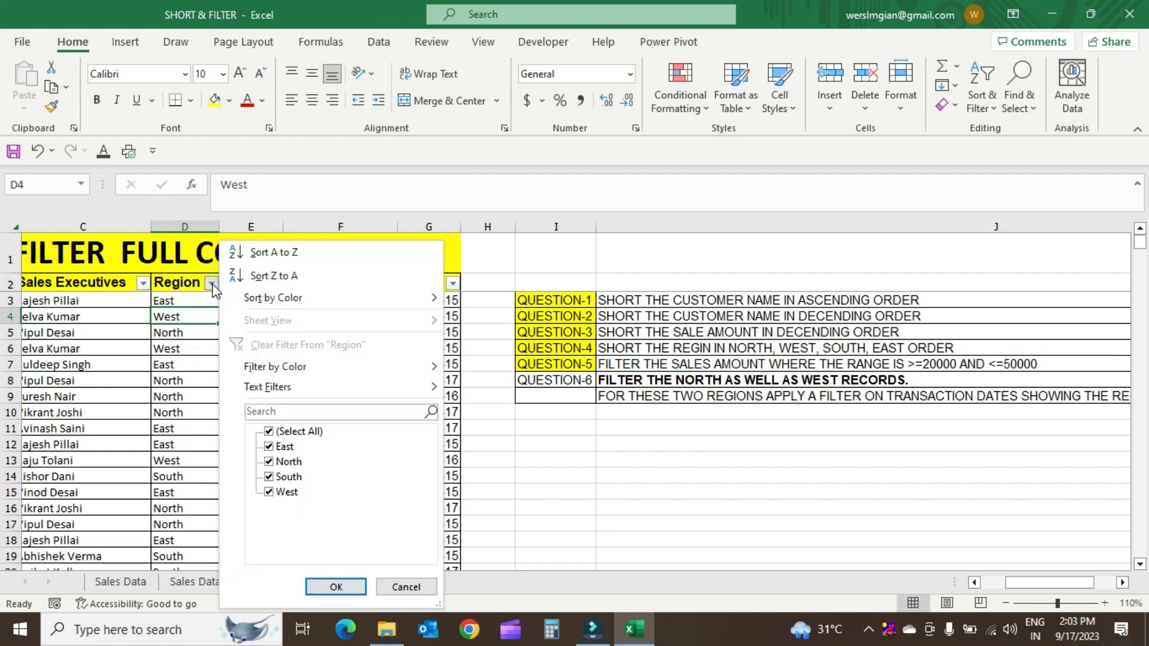
{"action": "left_click", "coordinate": [296, 434]}
{"action": "left_click", "coordinate": [276, 432]}
{"action": "left_click", "coordinate": [276, 435]}
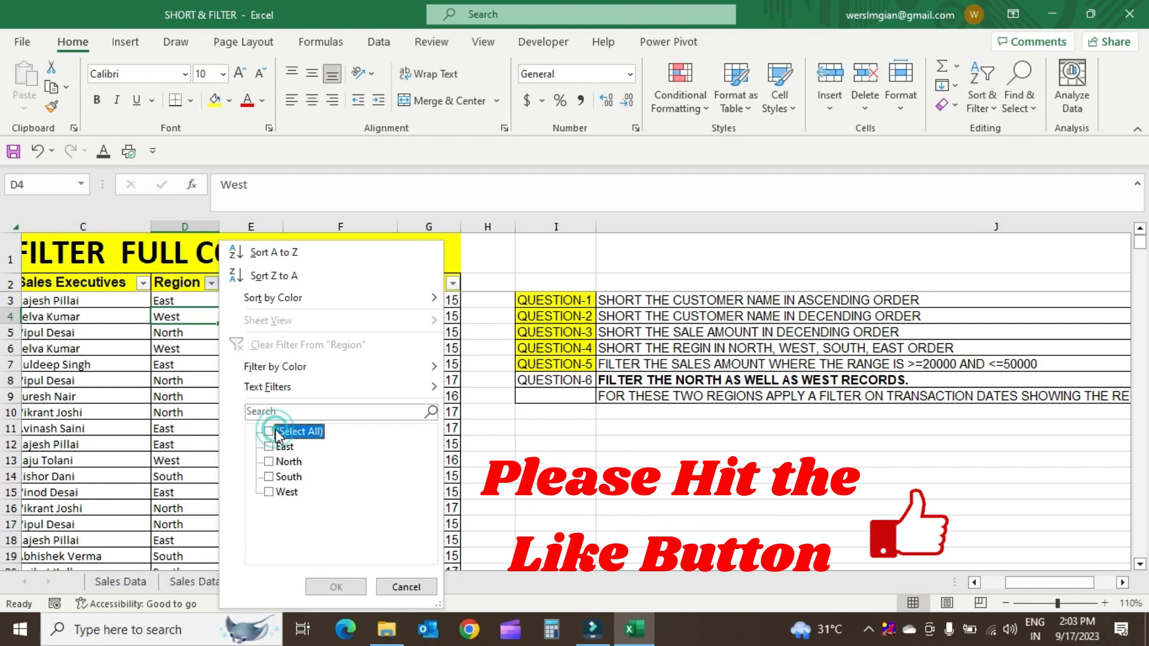
{"action": "left_click", "coordinate": [295, 469]}
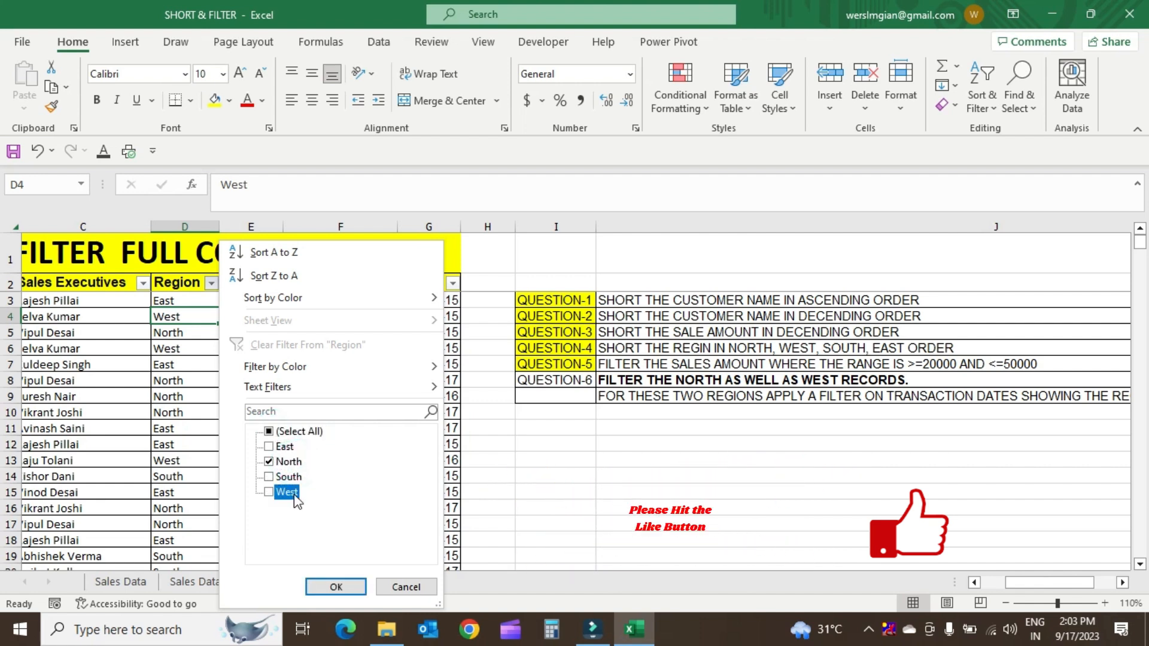
{"action": "left_click", "coordinate": [288, 492]}
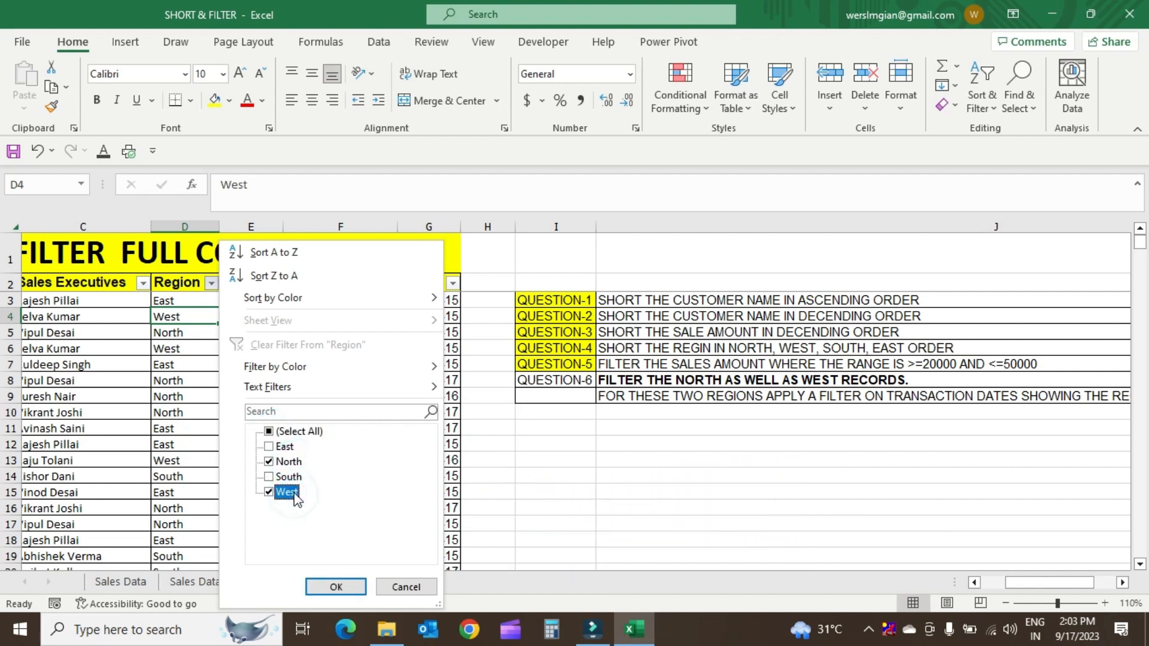
{"action": "left_click", "coordinate": [332, 586]}
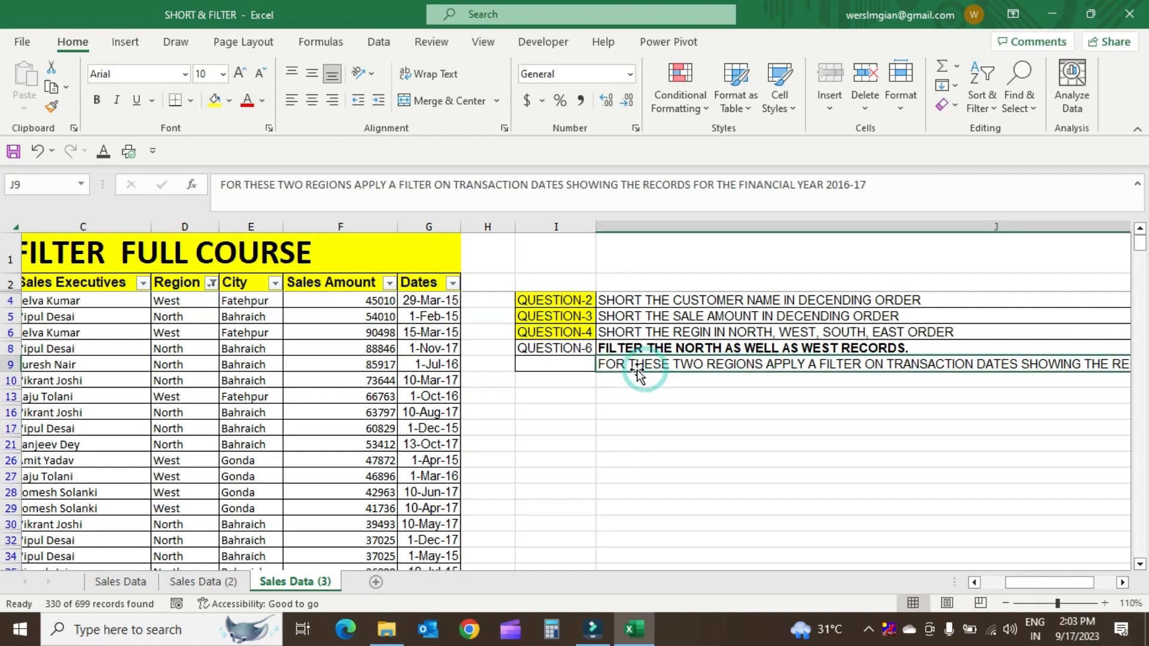
Step: Read the second part of Question 6 in cell J9 and check the Dates column and its filter choices
{"action": "scroll", "coordinate": [730, 391], "scroll_direction": "right", "scroll_amount": 3}
{"action": "scroll", "coordinate": [731, 391], "scroll_direction": "down", "scroll_amount": 1}
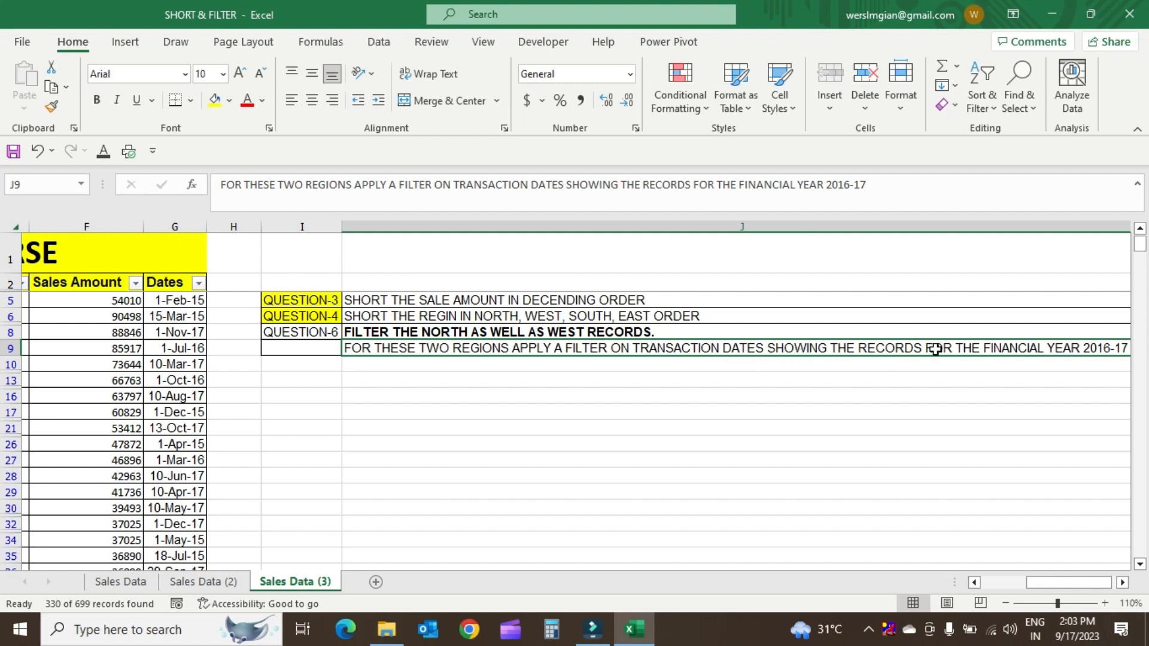
{"action": "scroll", "coordinate": [1031, 357], "scroll_direction": "right", "scroll_amount": 1}
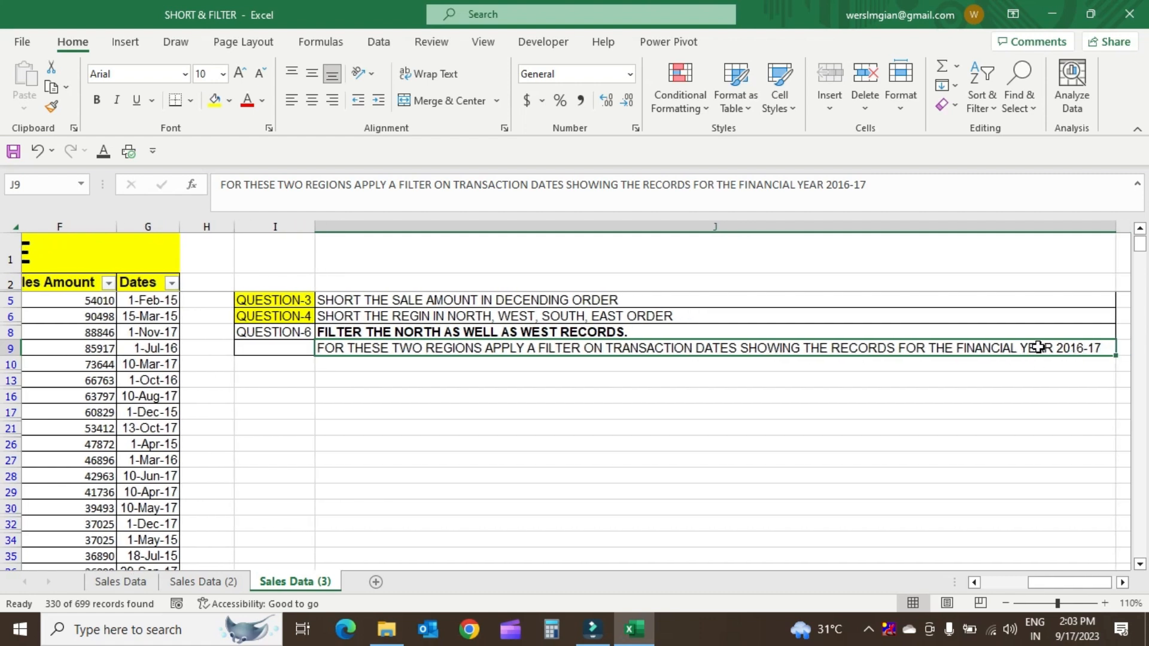
{"action": "scroll", "coordinate": [1048, 359], "scroll_direction": "left", "scroll_amount": 3}
{"action": "scroll", "coordinate": [1048, 359], "scroll_direction": "left", "scroll_amount": 1}
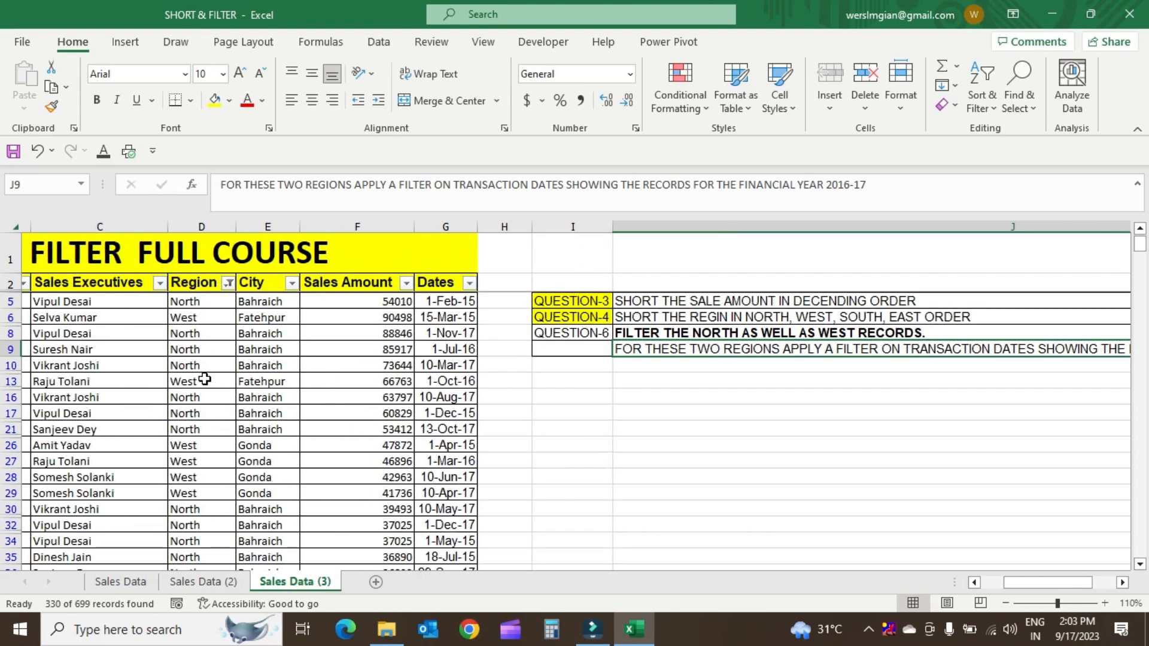
{"action": "left_click", "coordinate": [449, 282]}
{"action": "left_click", "coordinate": [471, 283]}
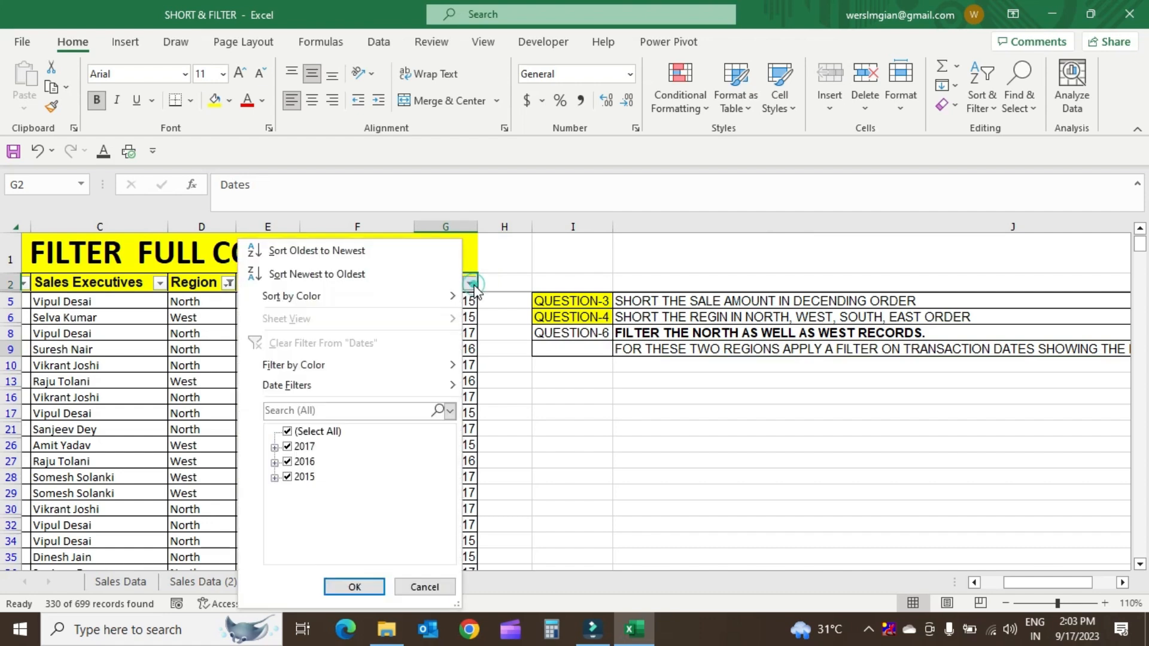
{"action": "left_click", "coordinate": [500, 388]}
{"action": "left_click_drag", "start_coordinate": [461, 302], "coordinate": [464, 470]}
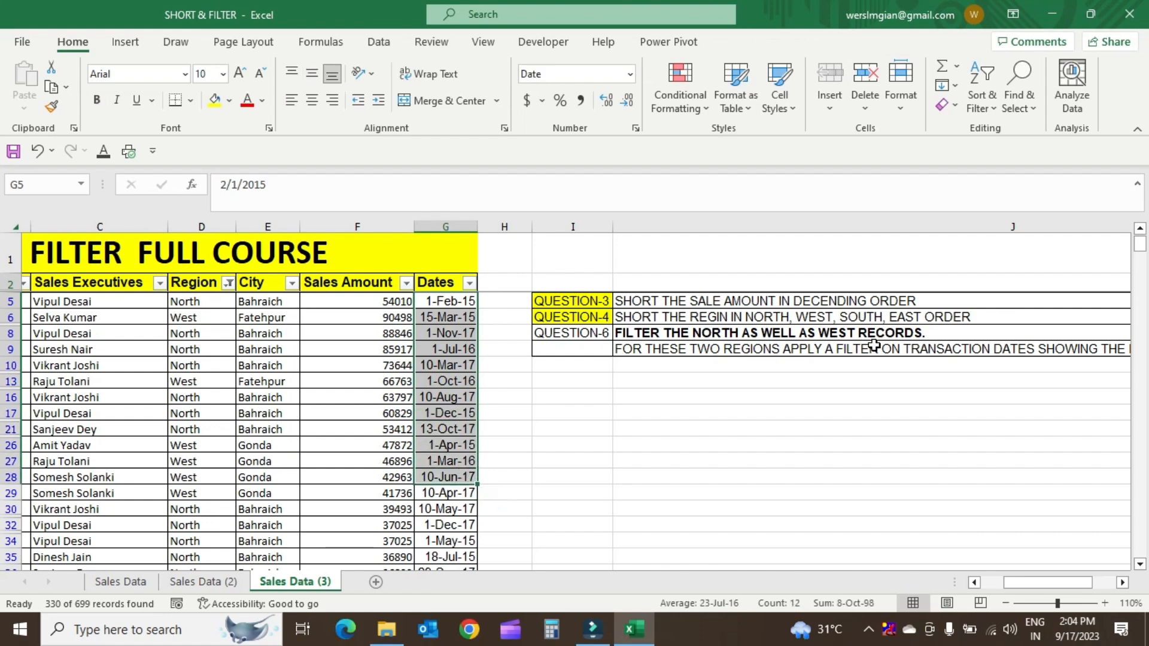
{"action": "left_click", "coordinate": [955, 354]}
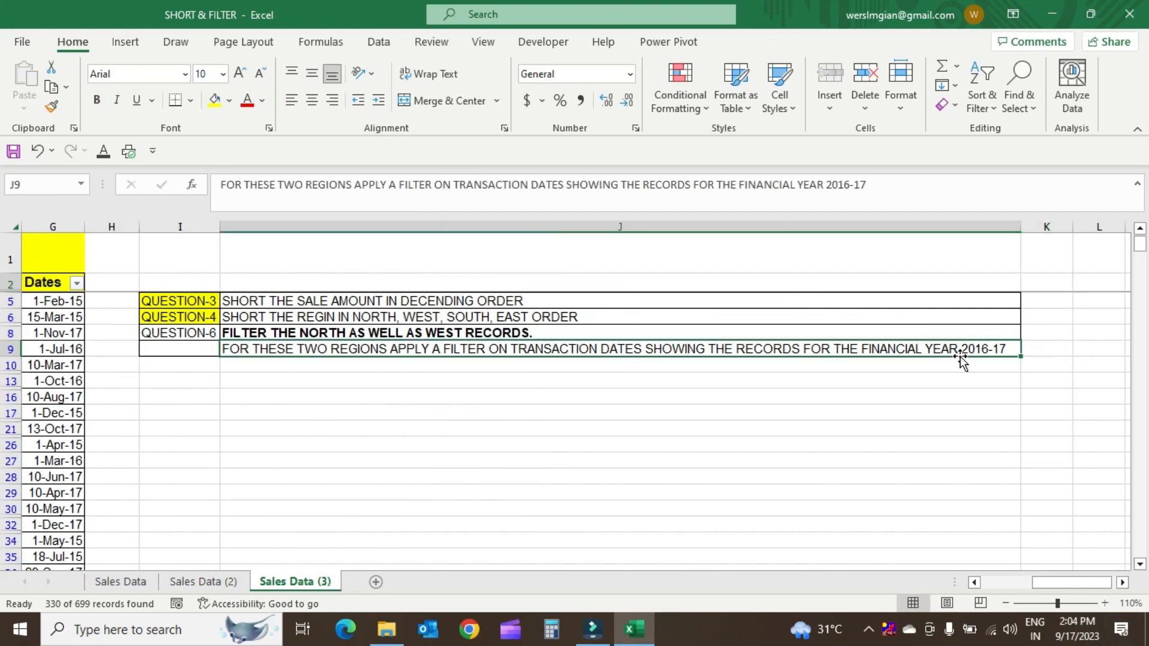
{"action": "scroll", "coordinate": [985, 437], "scroll_direction": "left", "scroll_amount": 6}
Step: Note the financial year's limits in the sheet by entering 1.april.2016 in cell I27 and 31.march.2017 in cell I28
{"action": "left_click", "coordinate": [601, 461]}
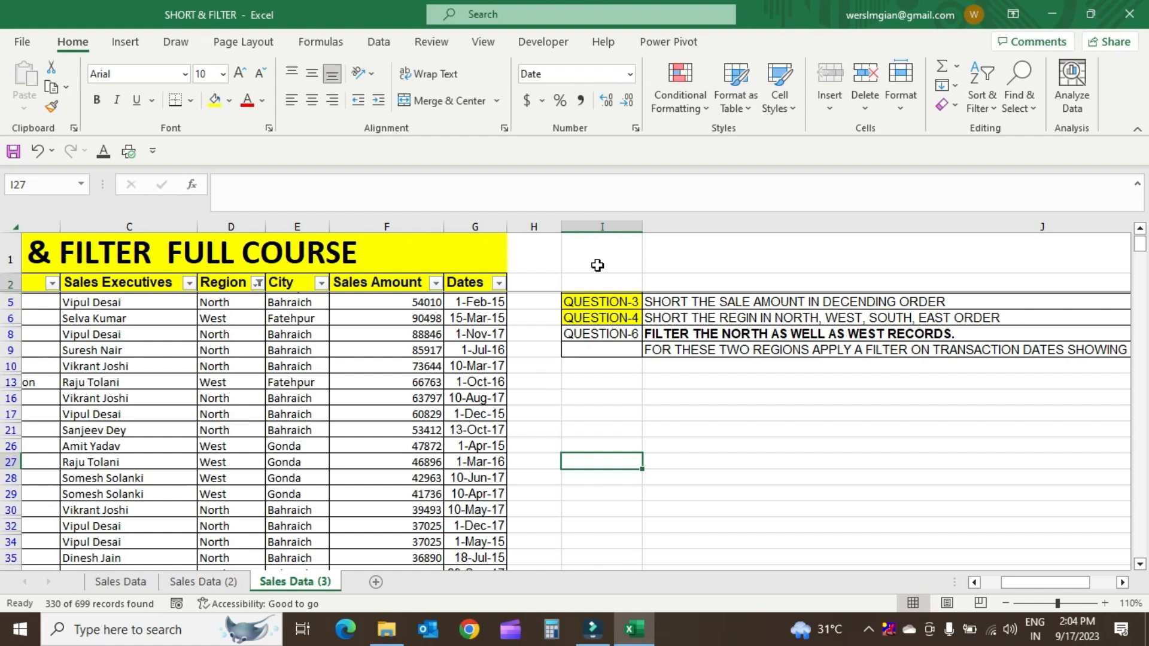
{"action": "type", "text": "1"}
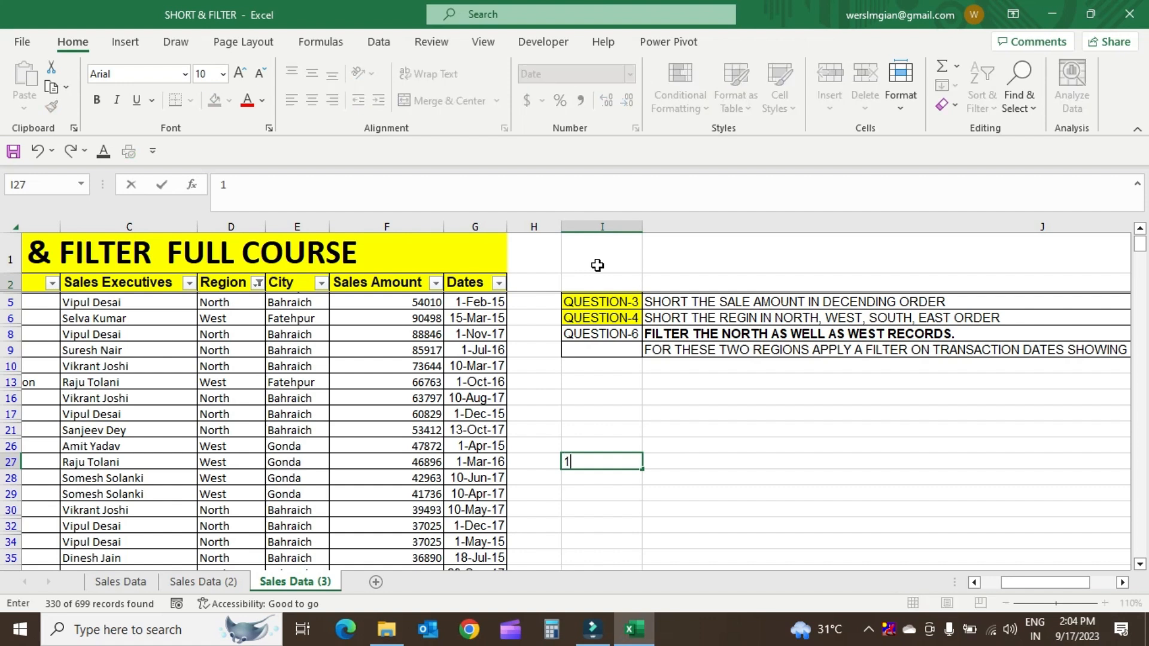
{"action": "type", "text": ".april.202"}
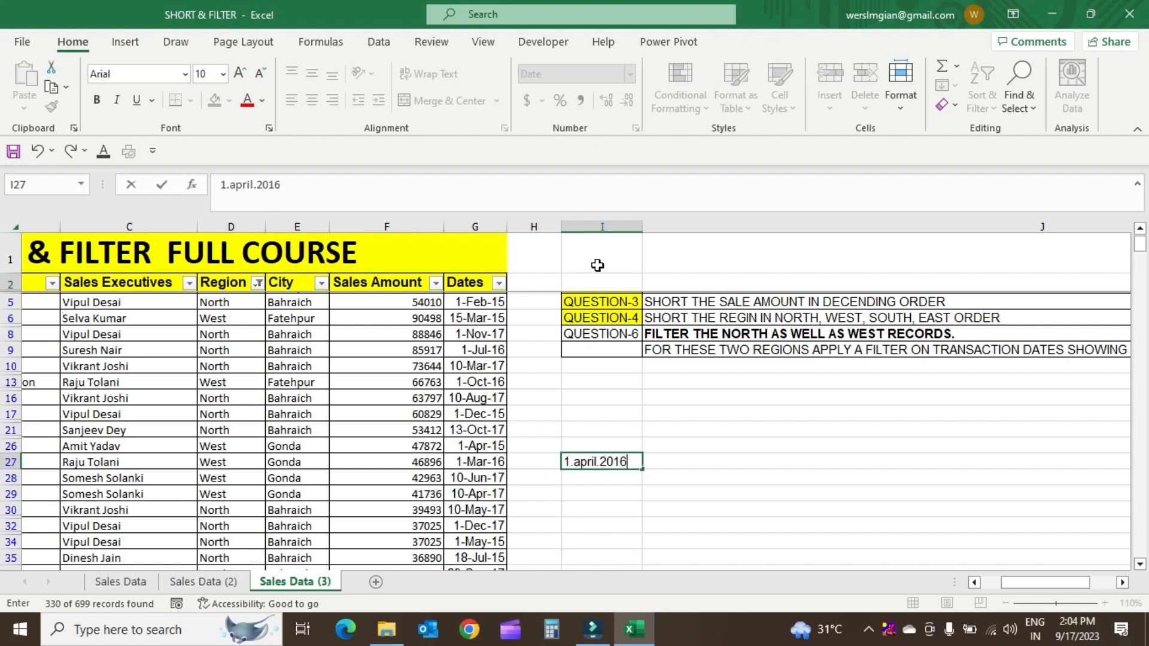
{"action": "key", "text": "Return"}
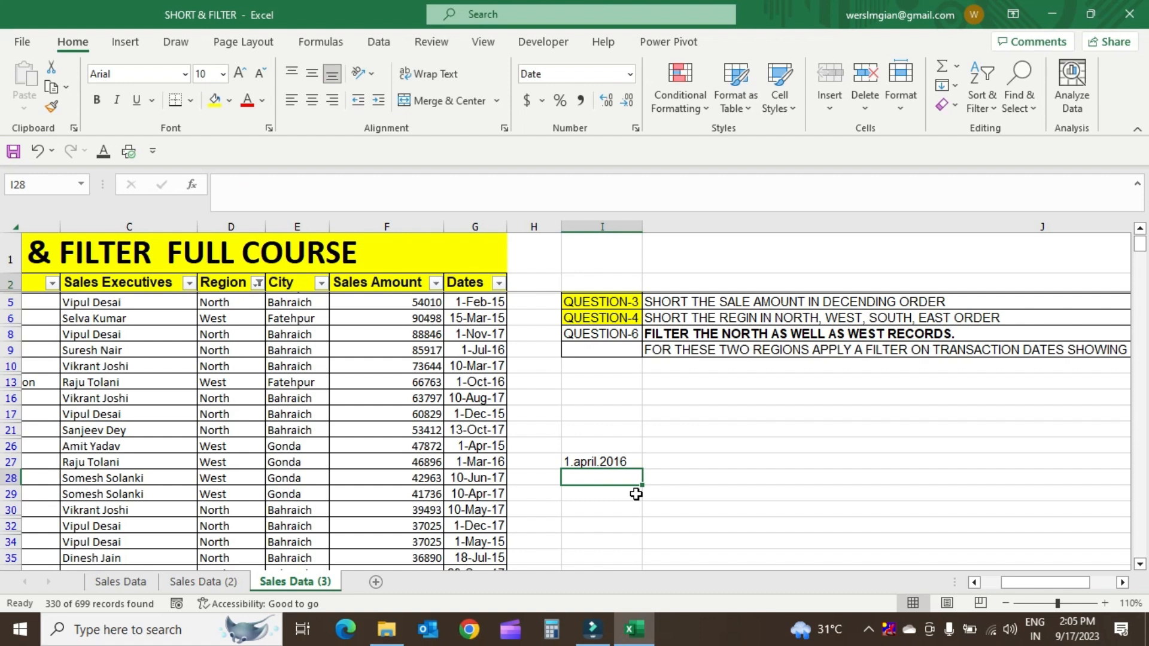
{"action": "type", "text": "31.march.201"}
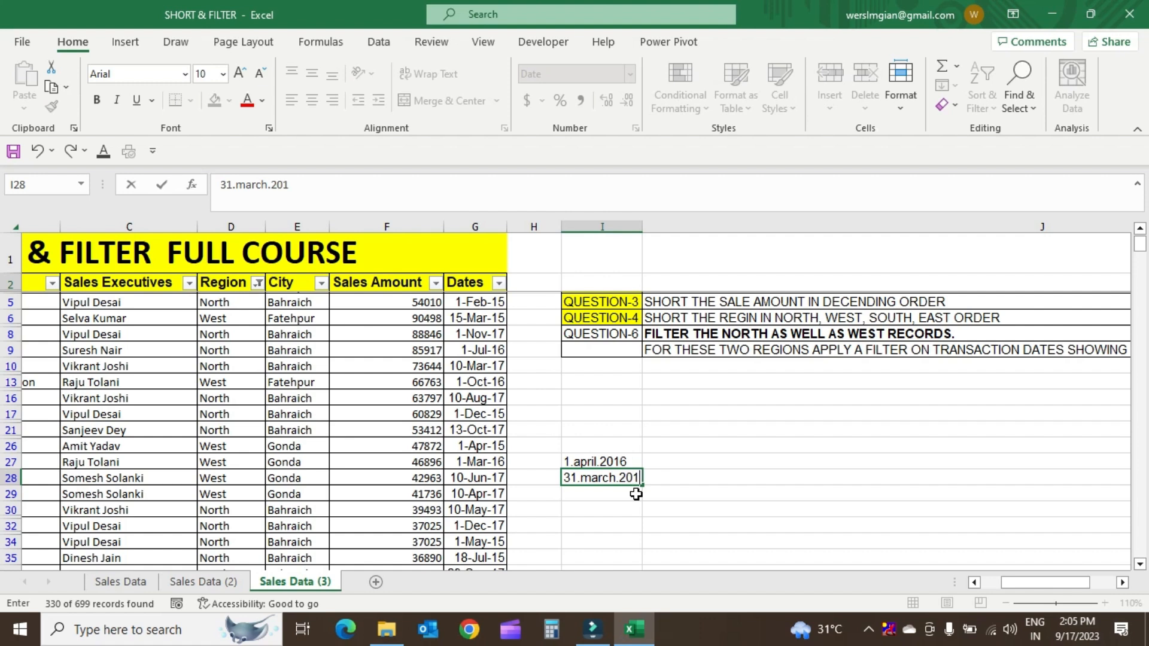
{"action": "key", "text": "Return"}
Step: Compare the start and end dates in cells I27 and I28 with the financial year asked for in Question 6
{"action": "key", "text": "Up"}
{"action": "key", "text": "Up"}
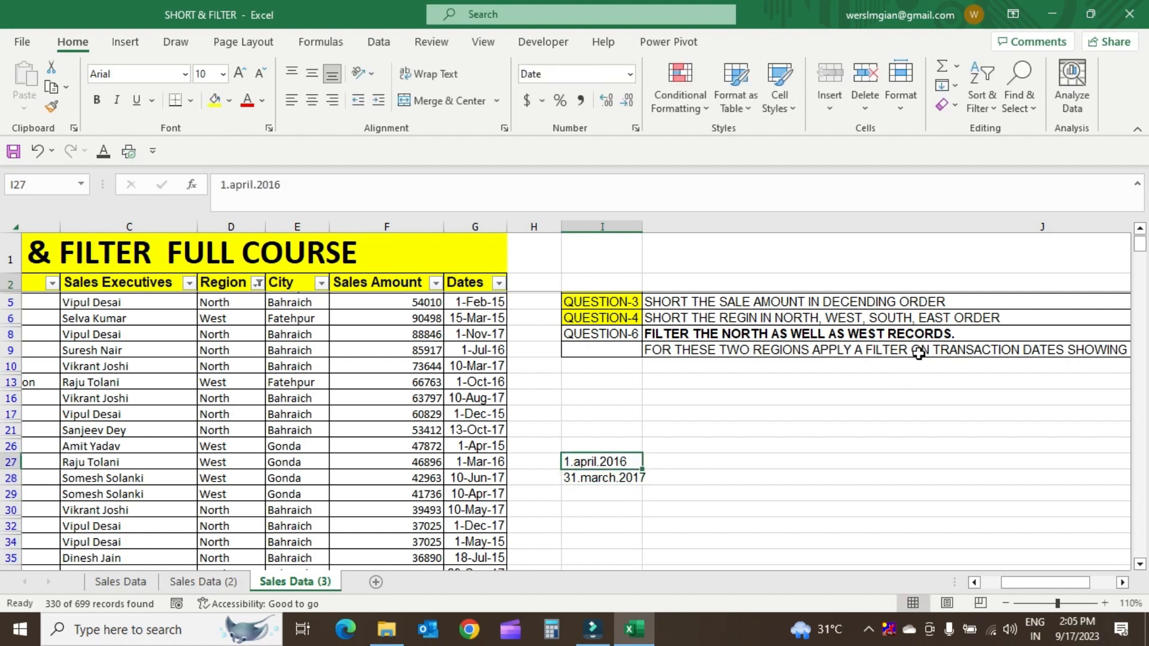
{"action": "scroll", "coordinate": [919, 353], "scroll_direction": "right", "scroll_amount": 3}
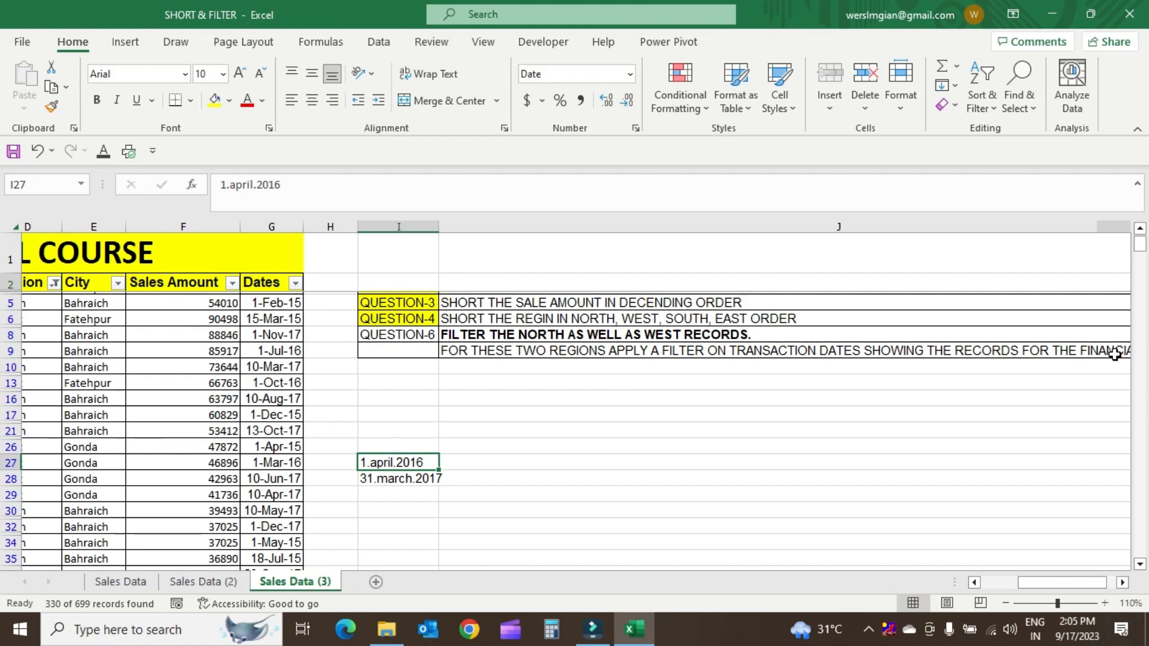
{"action": "scroll", "coordinate": [1114, 354], "scroll_direction": "right", "scroll_amount": 2}
{"action": "scroll", "coordinate": [891, 400], "scroll_direction": "left", "scroll_amount": 4}
{"action": "scroll", "coordinate": [890, 400], "scroll_direction": "left", "scroll_amount": 2}
{"action": "mouse_move", "coordinate": [710, 464]}
{"action": "left_mouse_down"}
{"action": "mouse_move", "coordinate": [710, 484]}
{"action": "mouse_move", "coordinate": [711, 465]}
{"action": "left_mouse_up"}
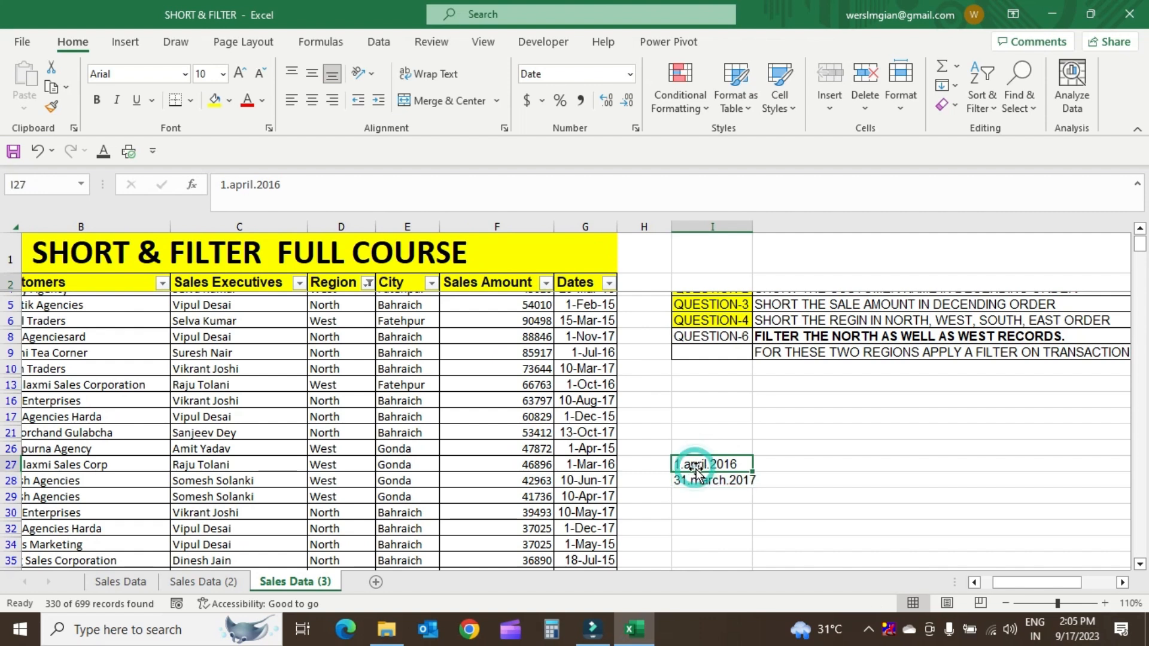
{"action": "left_click", "coordinate": [708, 482]}
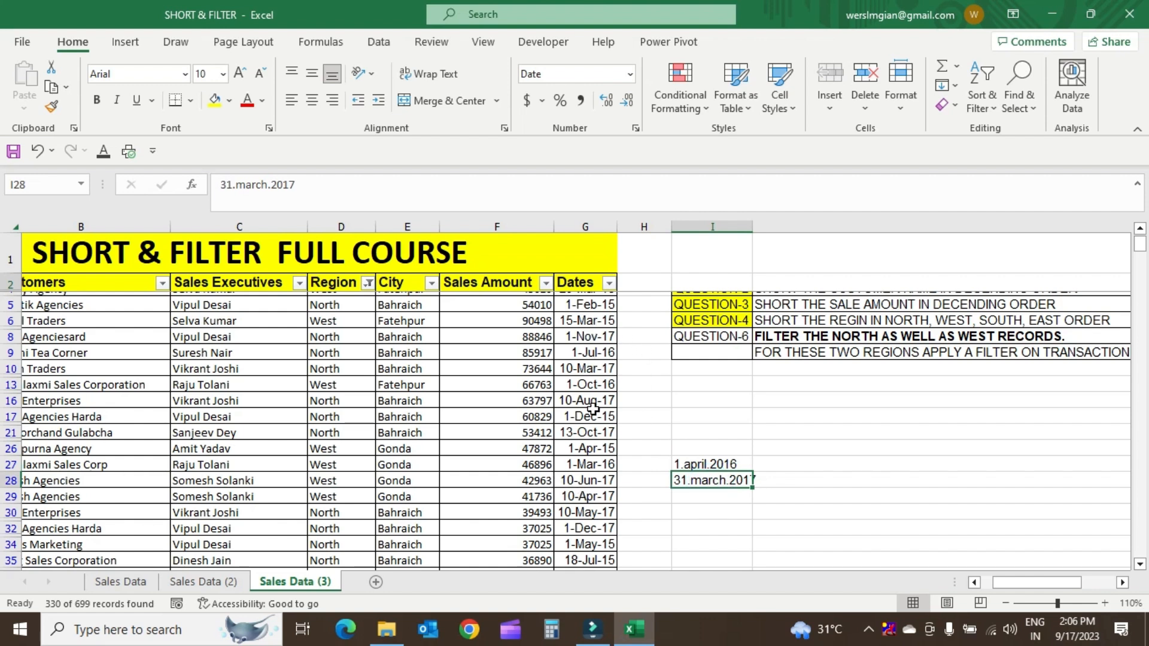
Step: In the Dates filter, deselect all dates and include only the months April to November under 2016
{"action": "left_click", "coordinate": [608, 283]}
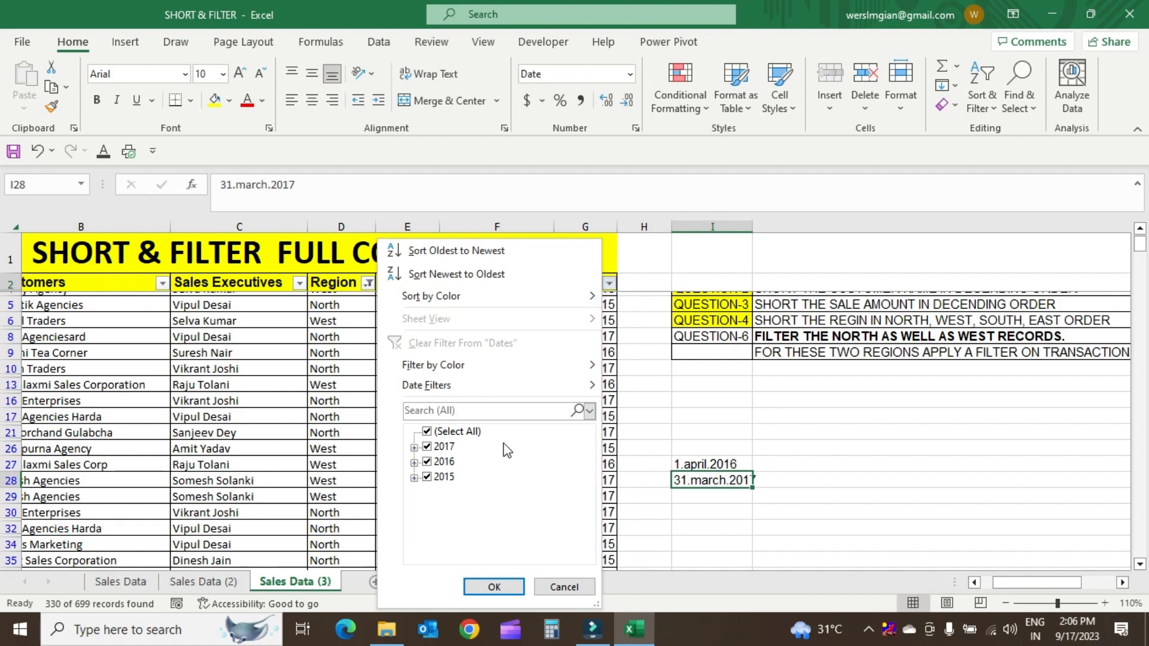
{"action": "left_click", "coordinate": [427, 432]}
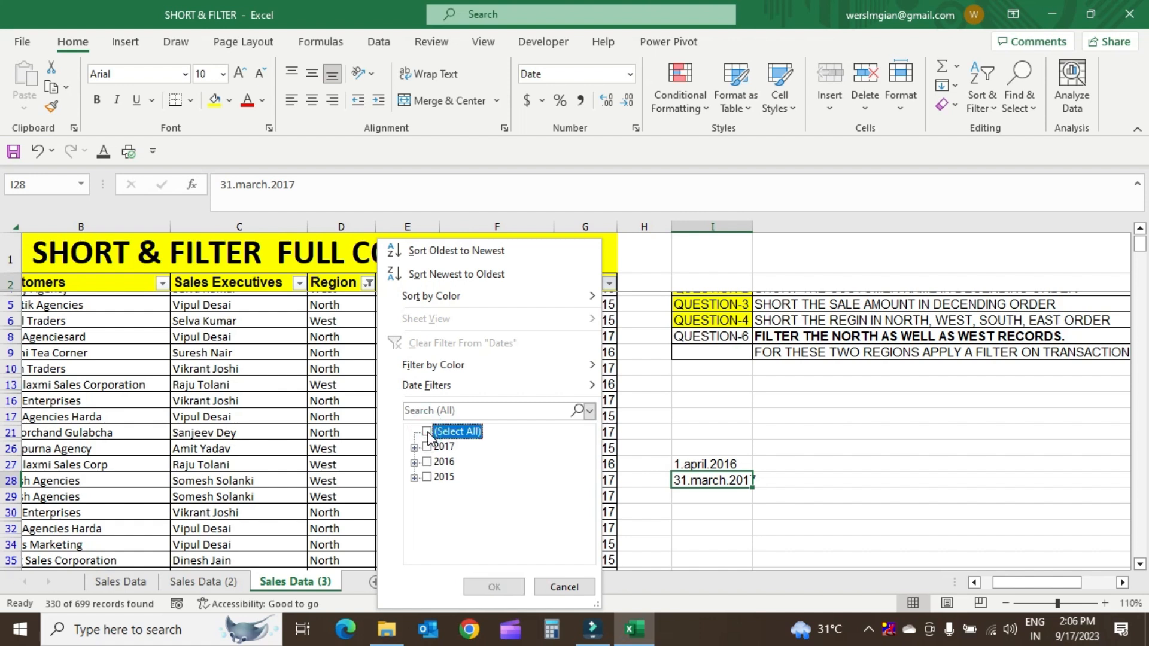
{"action": "left_click", "coordinate": [414, 462]}
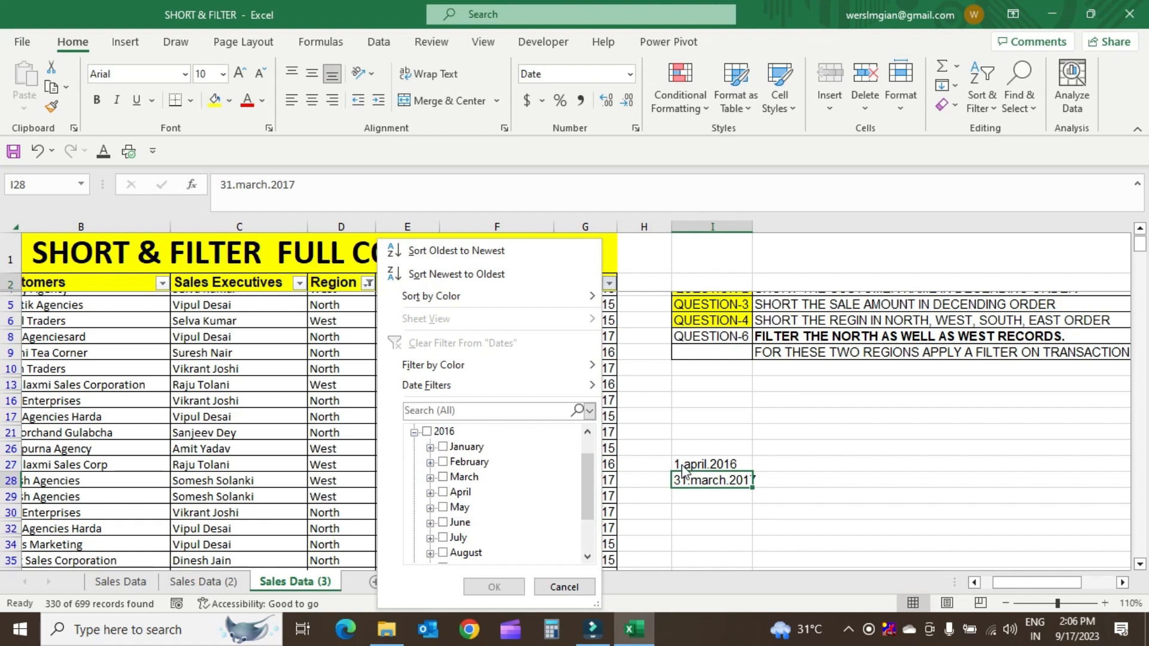
{"action": "left_click", "coordinate": [443, 493]}
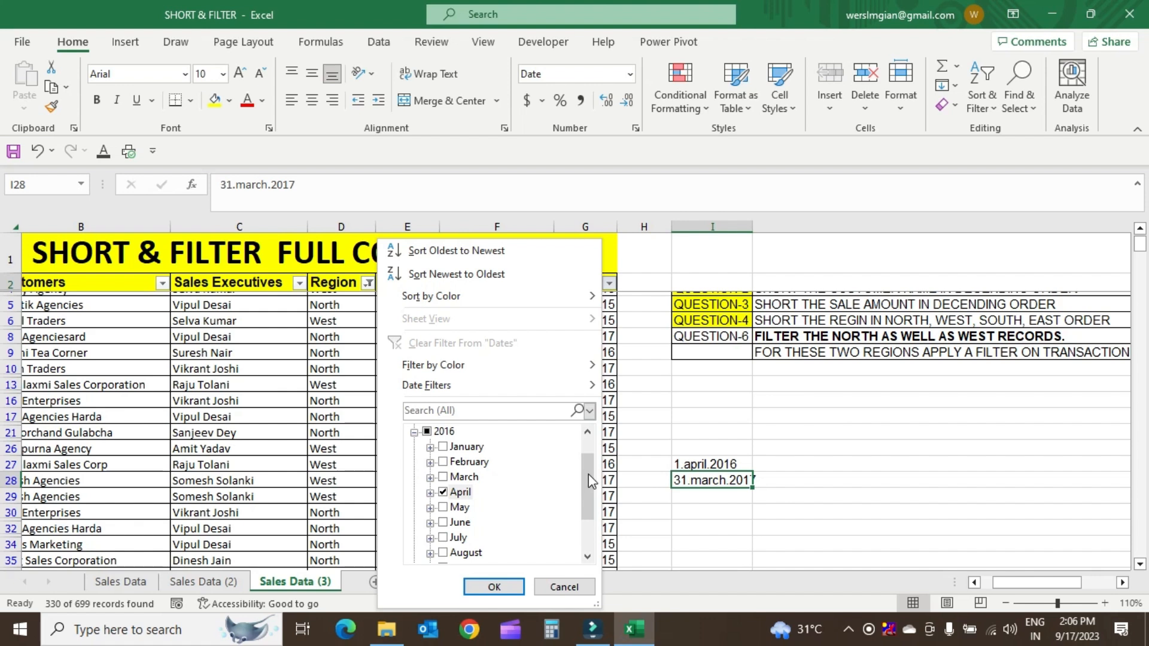
{"action": "scroll", "coordinate": [587, 475], "scroll_direction": "down", "scroll_amount": 1}
{"action": "left_click", "coordinate": [443, 477]}
{"action": "left_click", "coordinate": [443, 491]}
{"action": "left_click", "coordinate": [442, 506]}
{"action": "left_click", "coordinate": [442, 522]}
{"action": "left_click", "coordinate": [442, 537]}
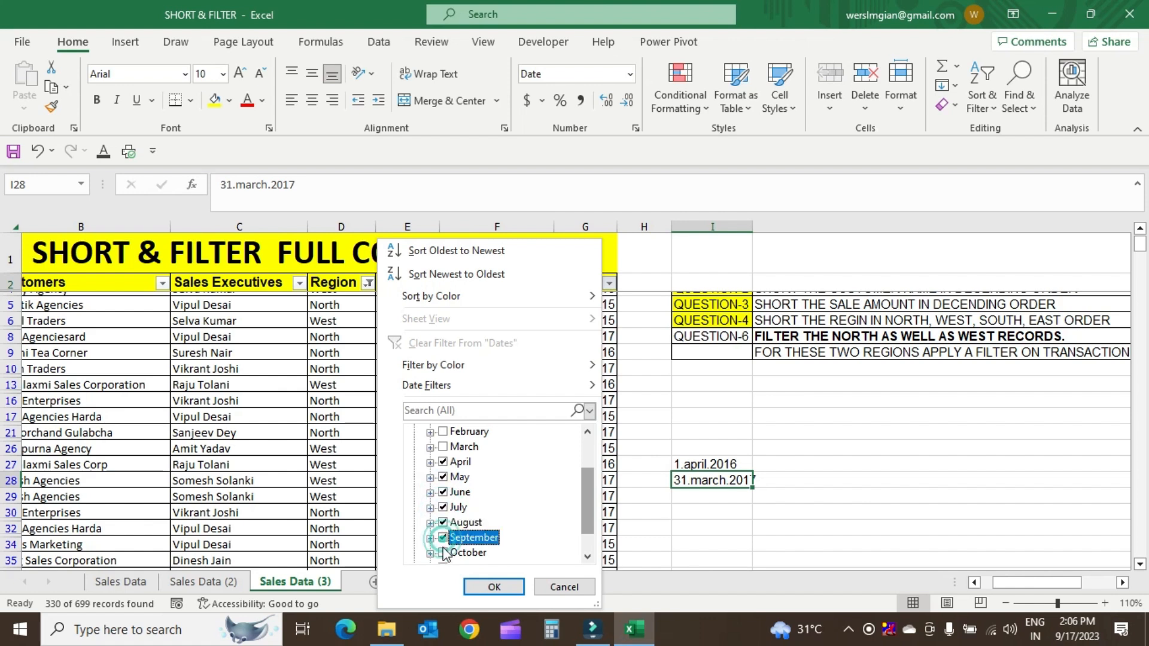
{"action": "left_click", "coordinate": [443, 552]}
{"action": "left_click", "coordinate": [587, 556]}
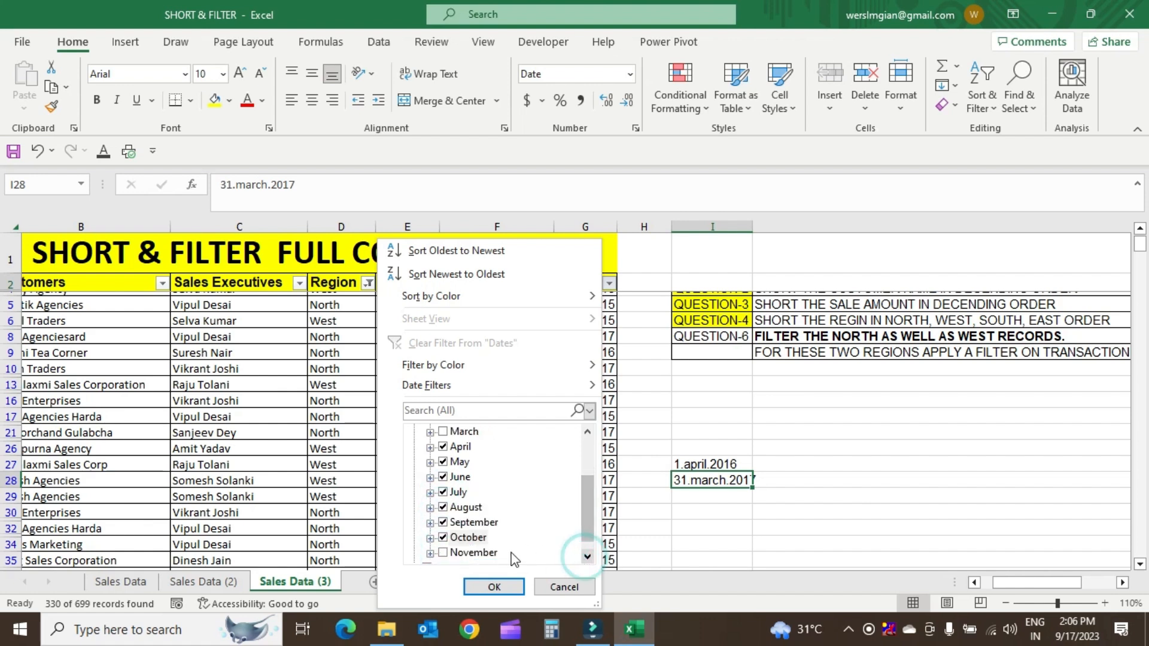
{"action": "left_click", "coordinate": [470, 552]}
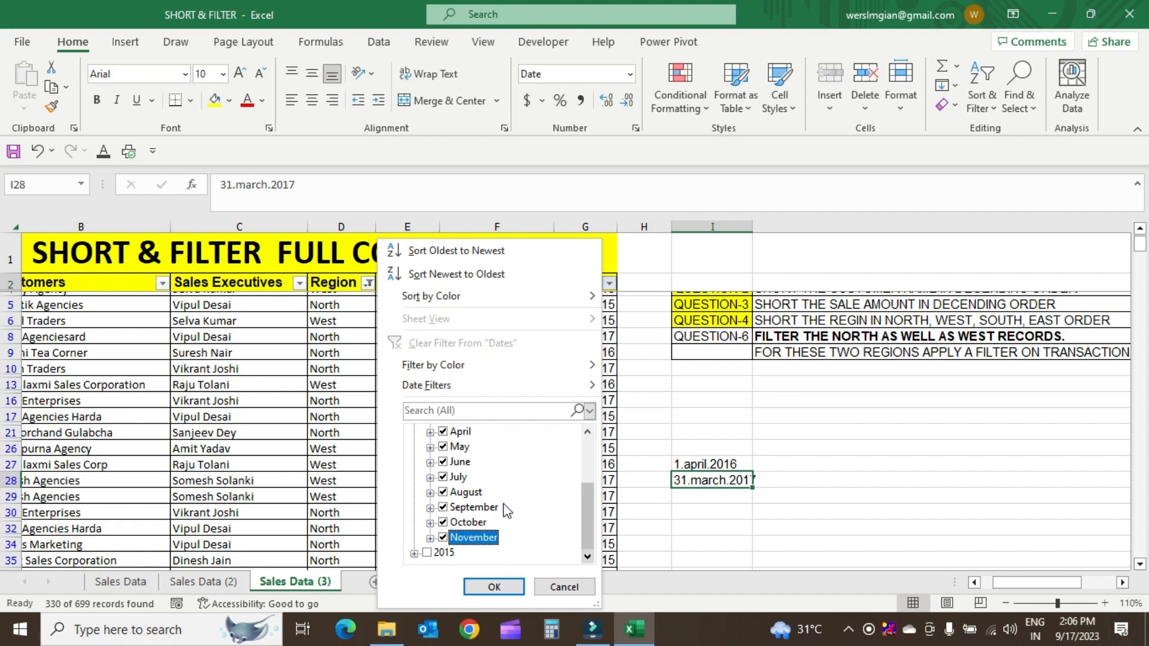
Step: Add January, February and March of 2017 to the Dates filter selection, check the chosen months and apply the filter
{"action": "scroll", "coordinate": [507, 511], "scroll_direction": "up", "scroll_amount": 3}
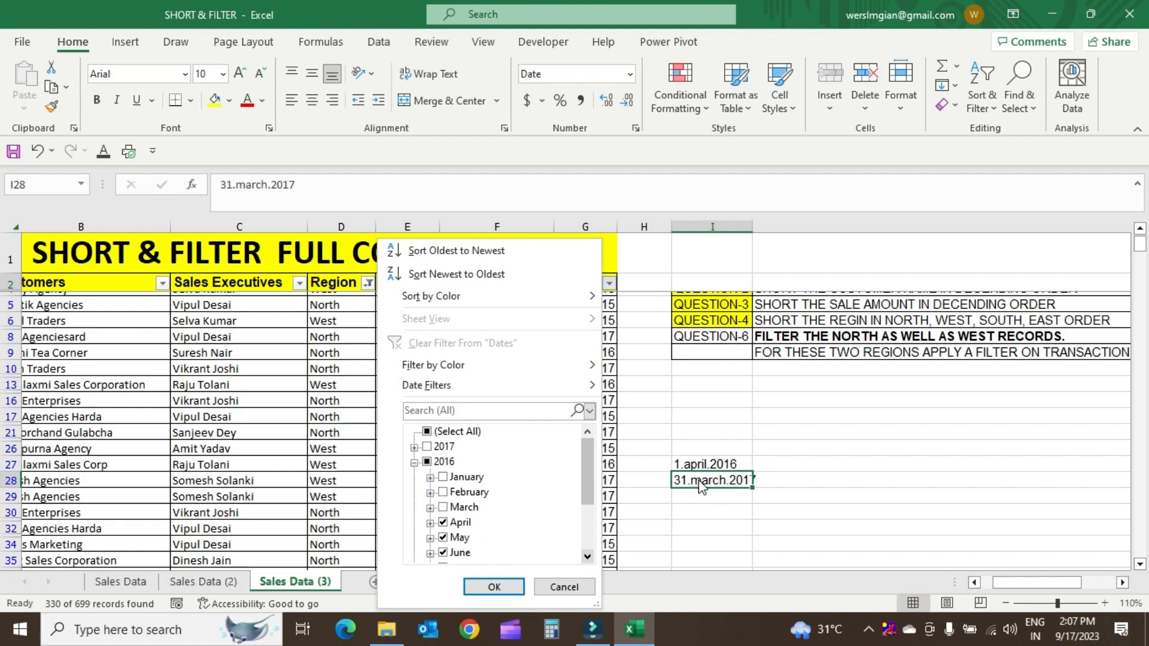
{"action": "left_click", "coordinate": [413, 447]}
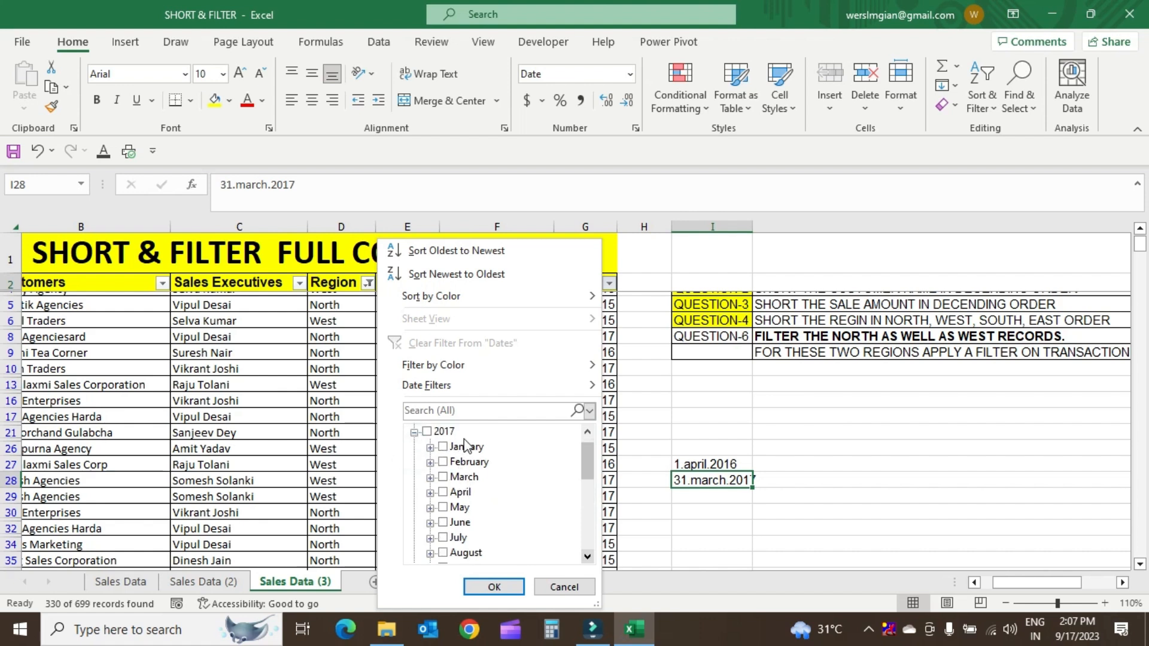
{"action": "left_click", "coordinate": [442, 449]}
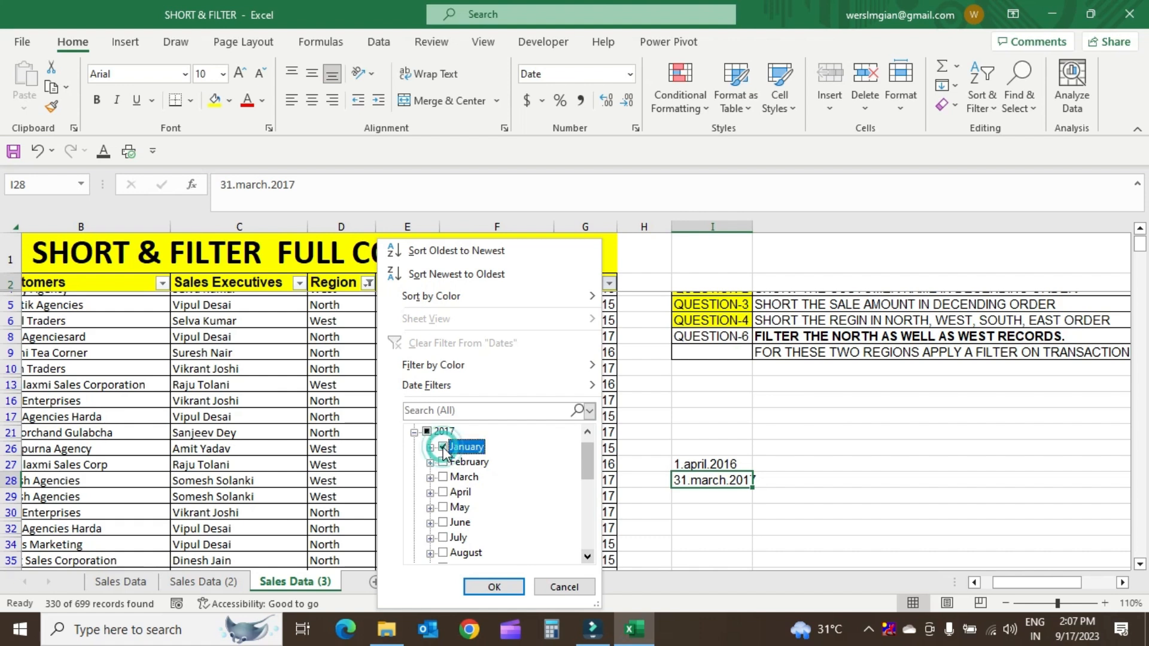
{"action": "left_click", "coordinate": [443, 463]}
{"action": "left_click", "coordinate": [443, 477]}
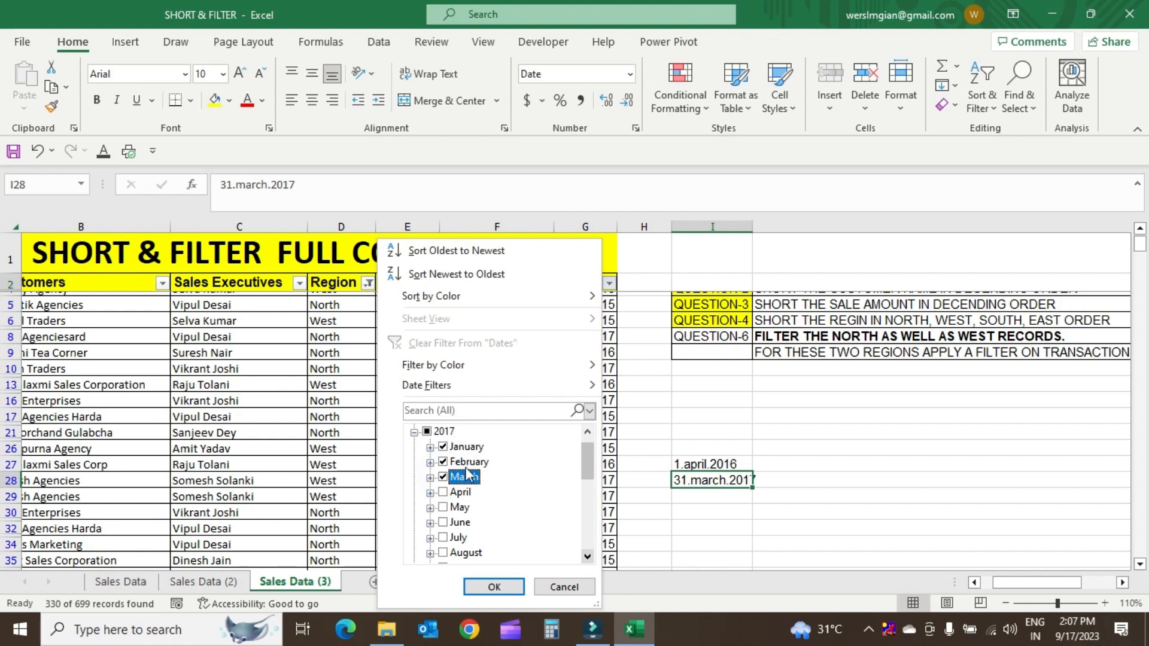
{"action": "scroll", "coordinate": [518, 477], "scroll_direction": "down", "scroll_amount": 8}
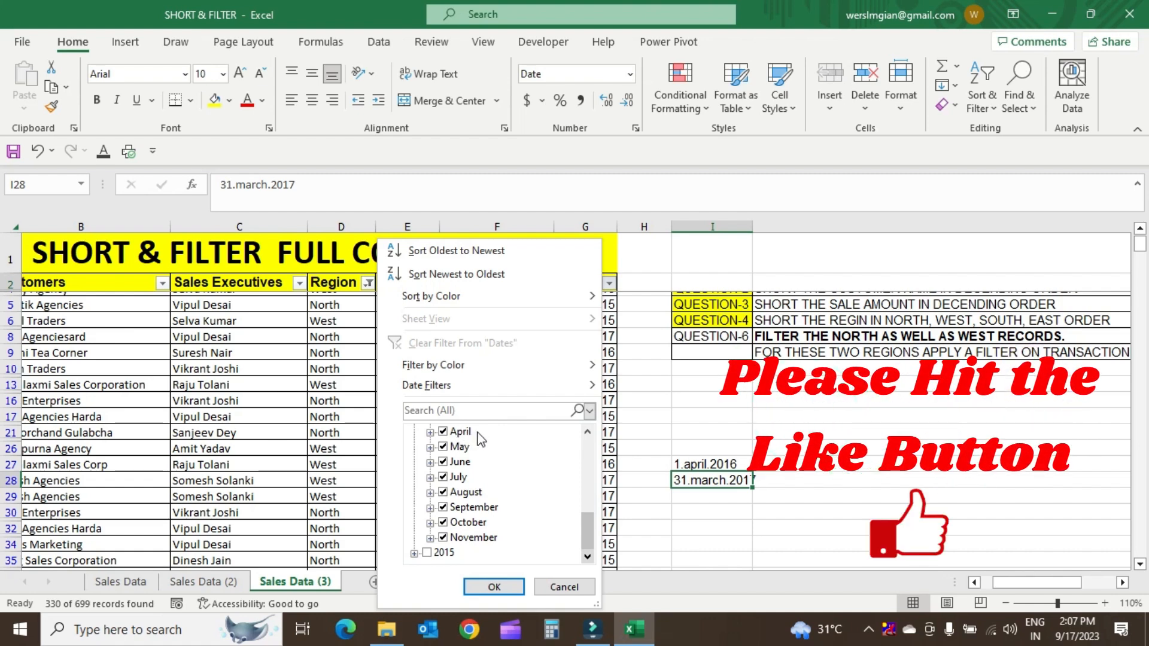
{"action": "scroll", "coordinate": [502, 521], "scroll_direction": "up", "scroll_amount": 1}
{"action": "scroll", "coordinate": [501, 520], "scroll_direction": "up", "scroll_amount": 4}
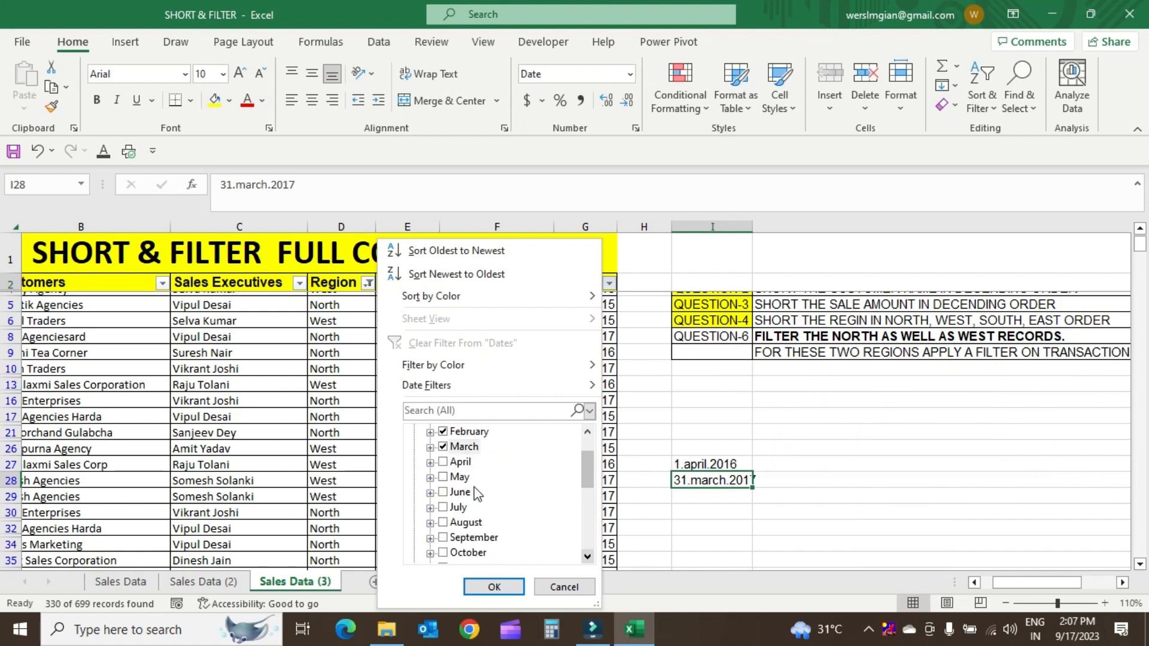
{"action": "scroll", "coordinate": [551, 515], "scroll_direction": "up", "scroll_amount": 1}
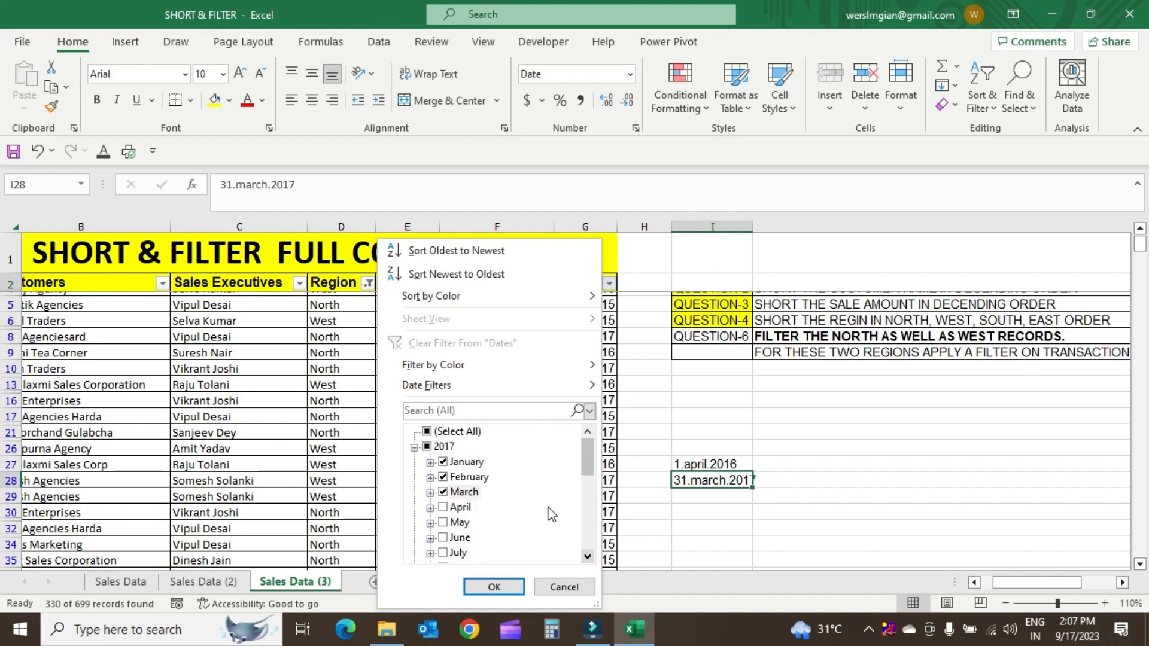
{"action": "left_click", "coordinate": [507, 588]}
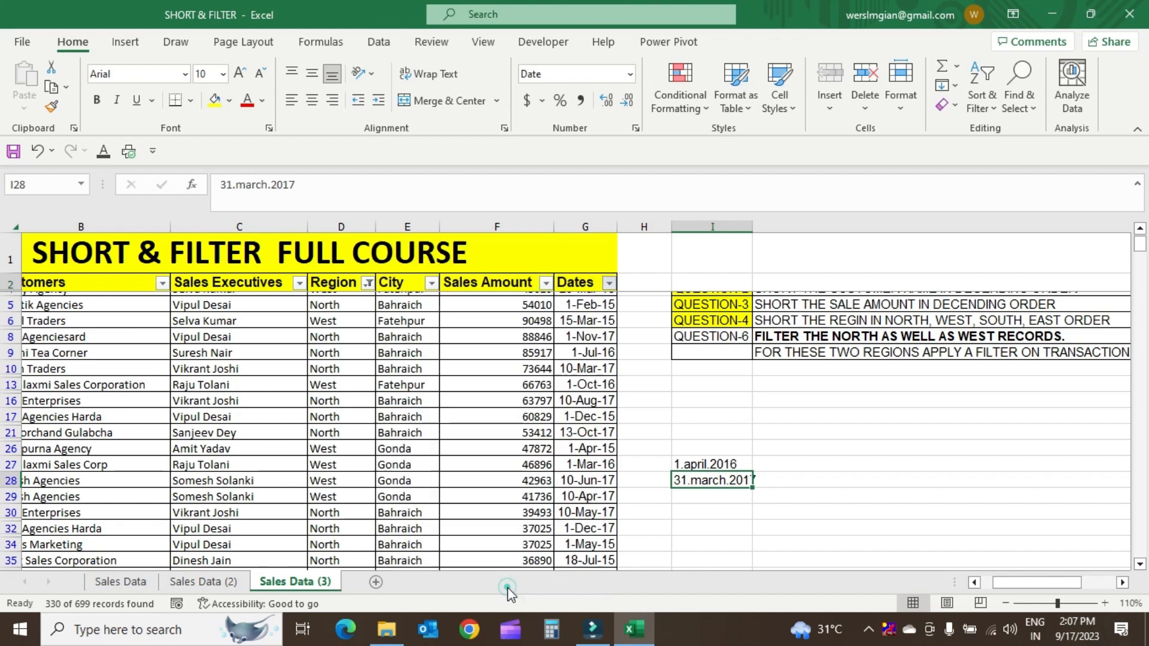
Step: Review the transaction dates of the filtered North and West records from the first row to the last
{"action": "left_click", "coordinate": [598, 370]}
{"action": "scroll", "coordinate": [598, 371], "scroll_direction": "down", "scroll_amount": 5}
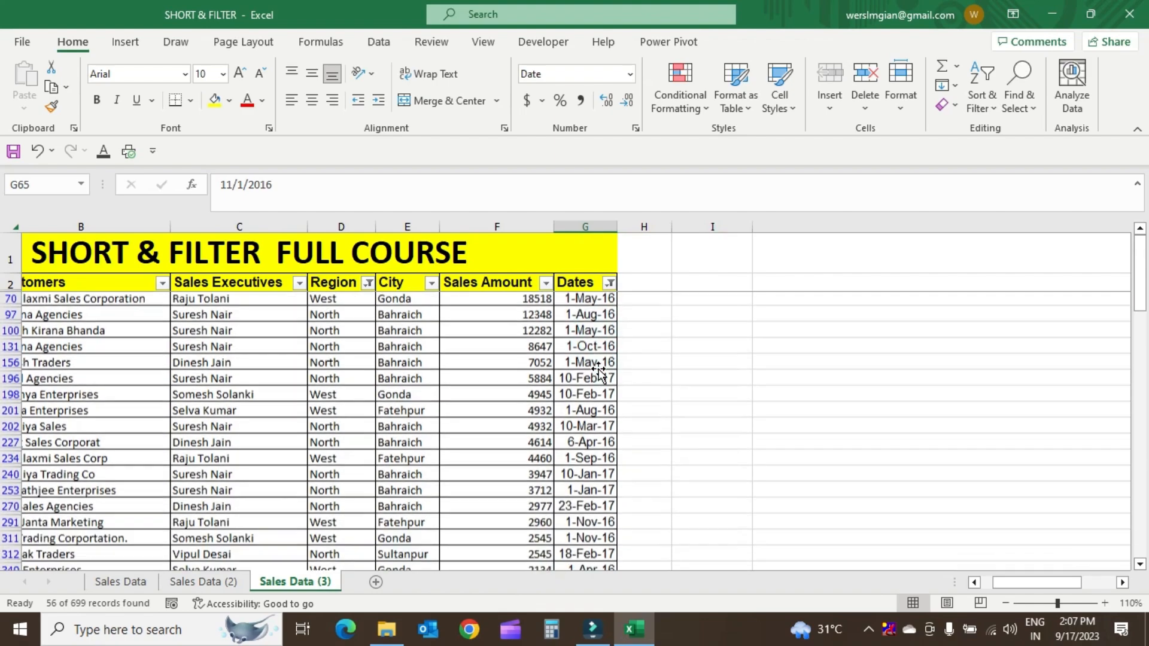
{"action": "scroll", "coordinate": [598, 369], "scroll_direction": "up", "scroll_amount": 5}
{"action": "scroll", "coordinate": [598, 368], "scroll_direction": "down", "scroll_amount": 5}
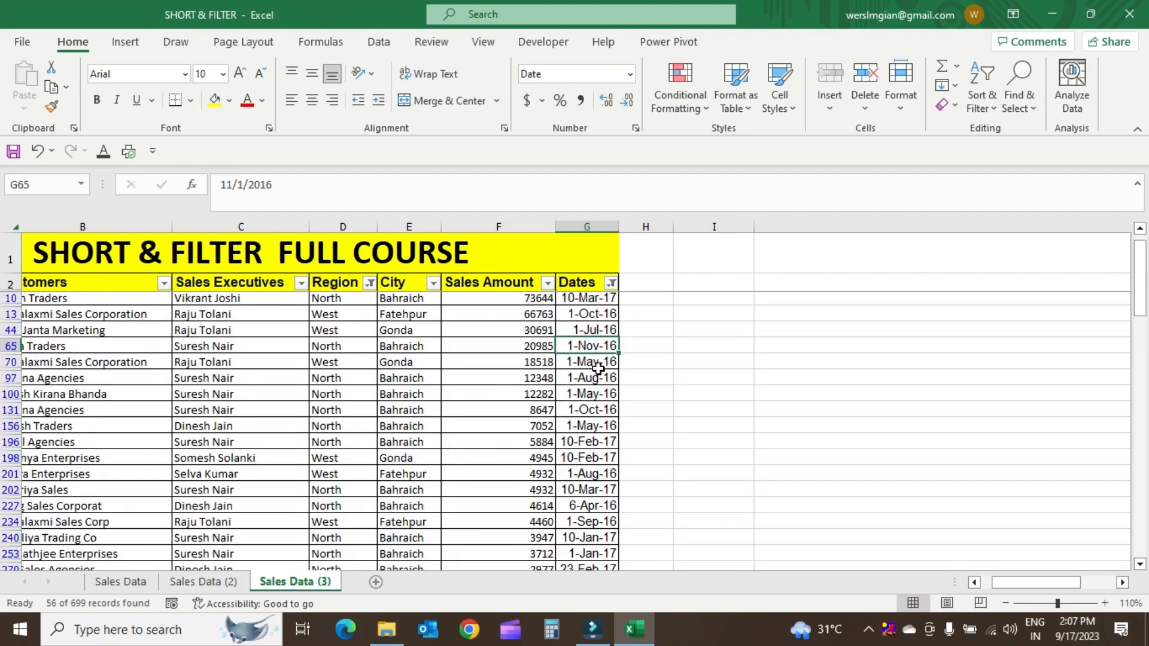
{"action": "scroll", "coordinate": [598, 368], "scroll_direction": "up", "scroll_amount": 5}
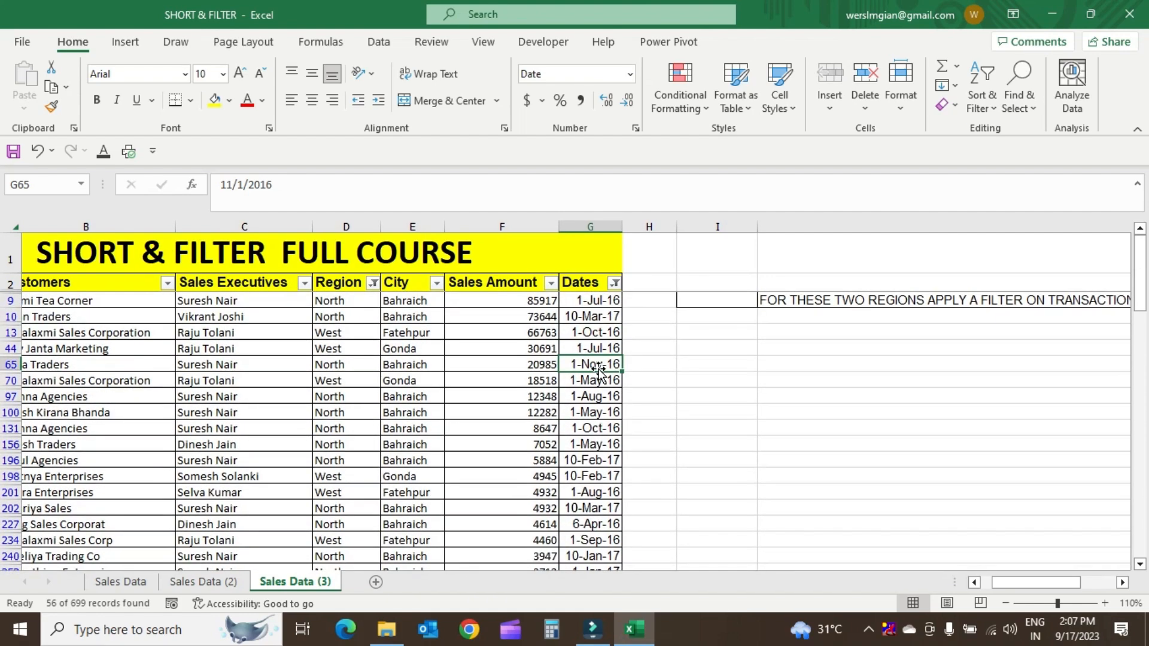
{"action": "scroll", "coordinate": [599, 369], "scroll_direction": "down", "scroll_amount": 10}
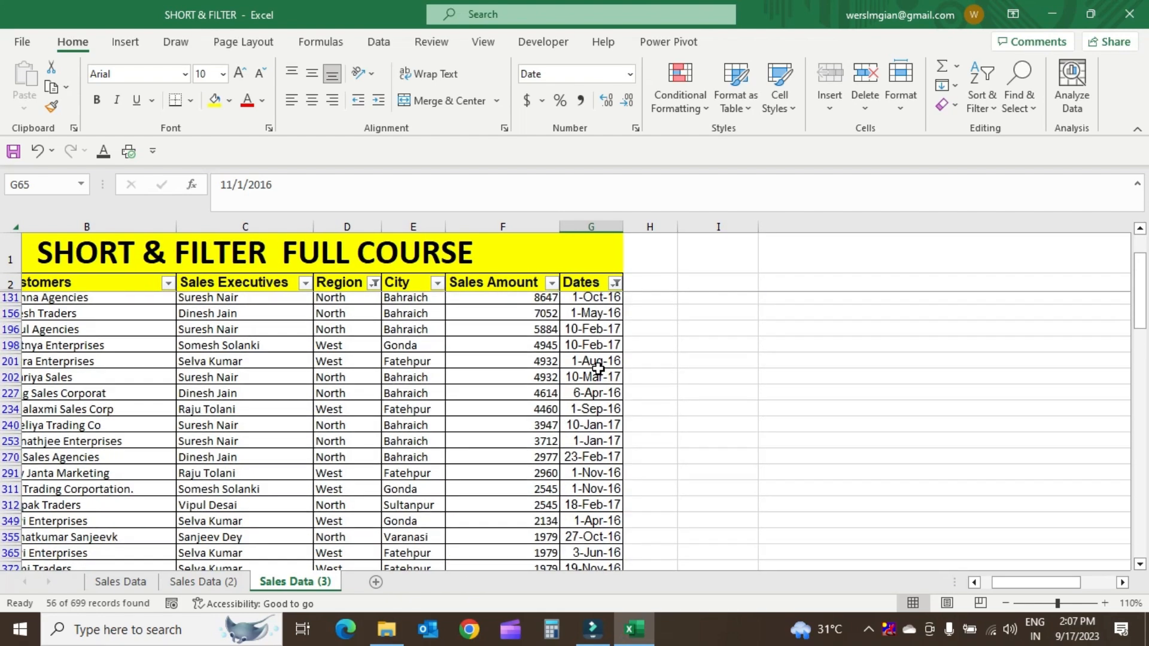
{"action": "scroll", "coordinate": [598, 368], "scroll_direction": "down", "scroll_amount": 8}
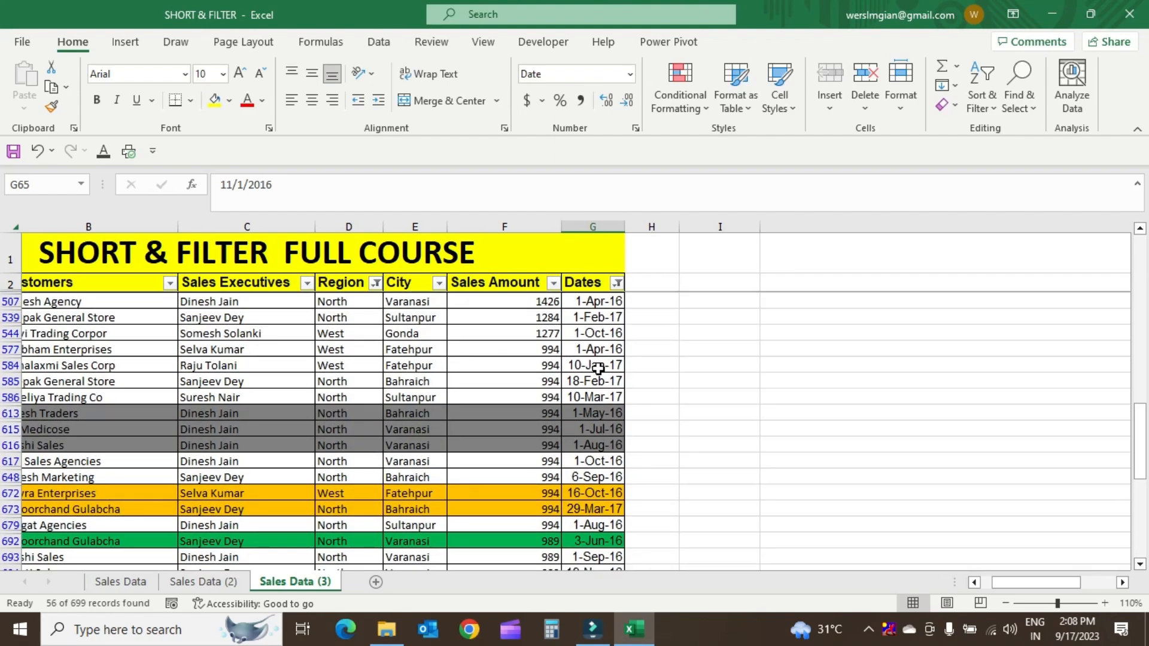
{"action": "scroll", "coordinate": [598, 369], "scroll_direction": "up", "scroll_amount": 8}
{"action": "scroll", "coordinate": [598, 369], "scroll_direction": "up", "scroll_amount": 2}
{"action": "scroll", "coordinate": [598, 369], "scroll_direction": "down", "scroll_amount": 6}
{"action": "scroll", "coordinate": [599, 371], "scroll_direction": "up", "scroll_amount": 12}
{"action": "left_click_drag", "start_coordinate": [595, 316], "coordinate": [595, 477]}
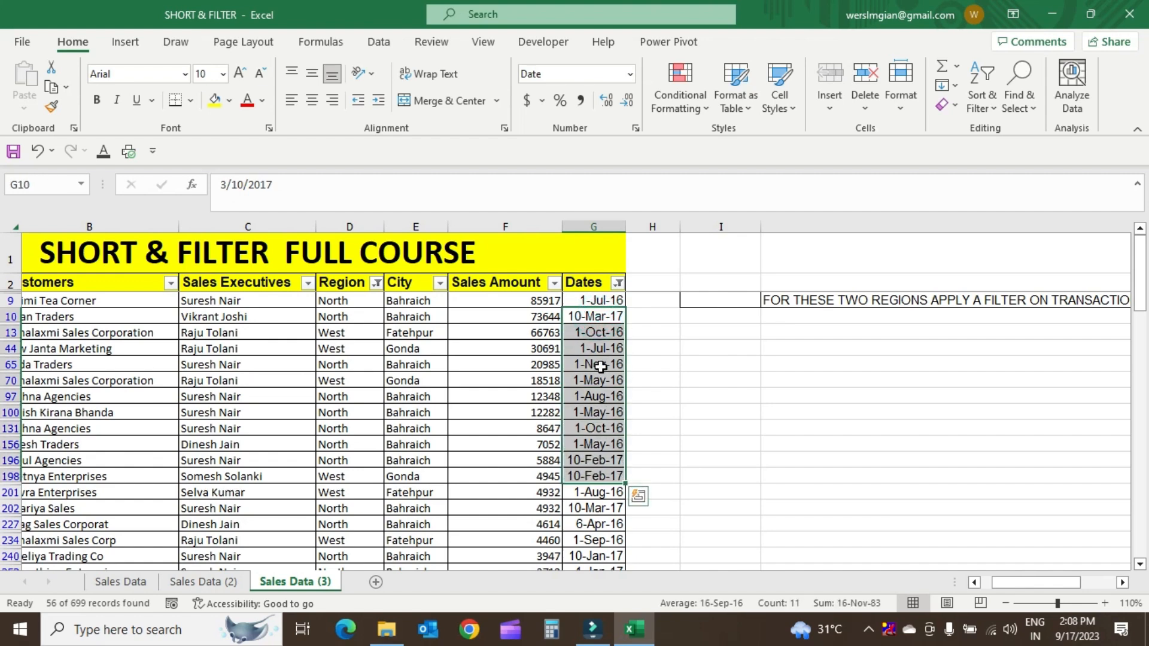
Step: Clear the Dates filter and look over the unfiltered dates of the North and West records
{"action": "left_click", "coordinate": [603, 317]}
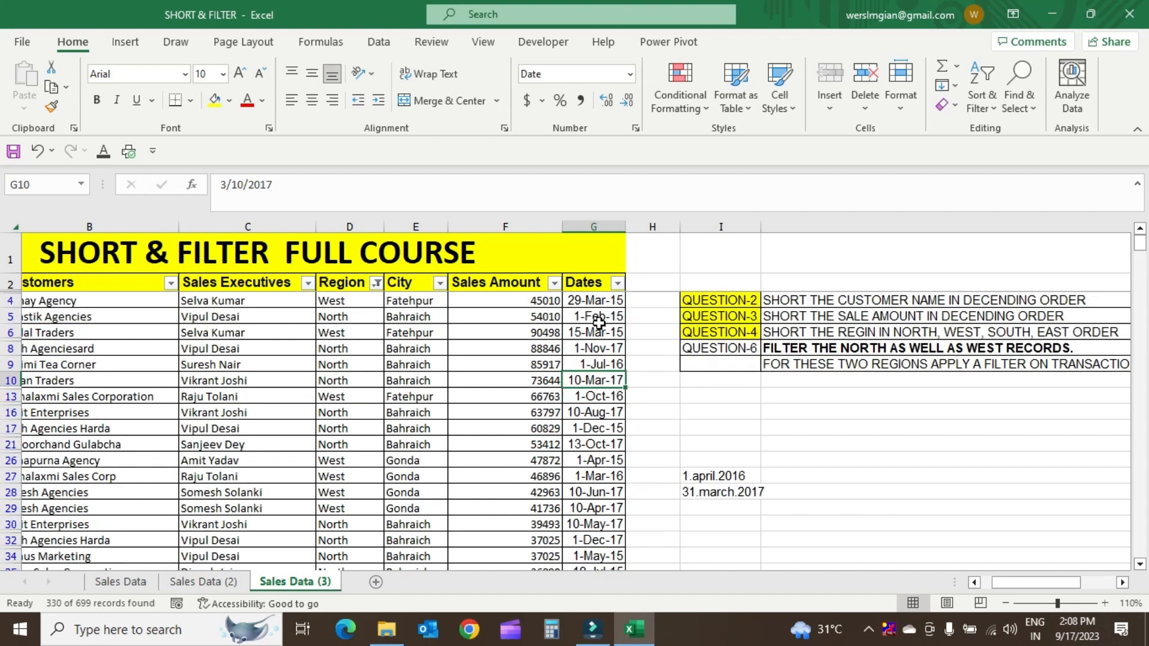
{"action": "left_click_drag", "start_coordinate": [597, 320], "coordinate": [597, 471]}
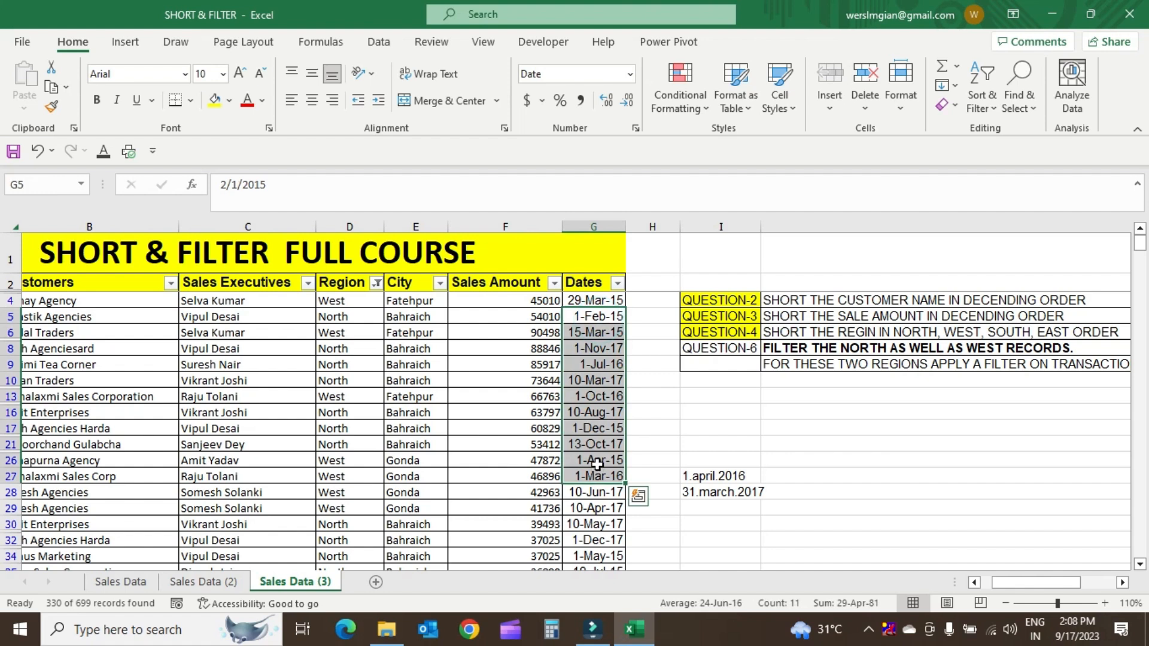
{"action": "left_click", "coordinate": [595, 348]}
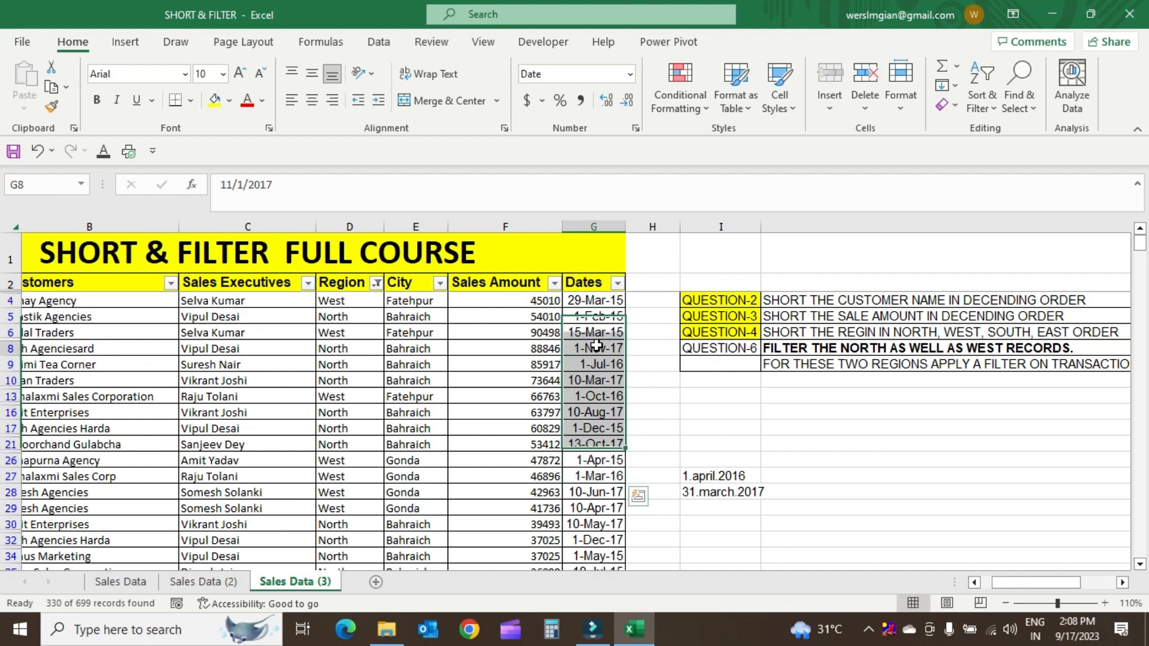
Step: Filter the Dates column to March 2017 only and check the dates of the listed records
{"action": "left_click", "coordinate": [619, 284]}
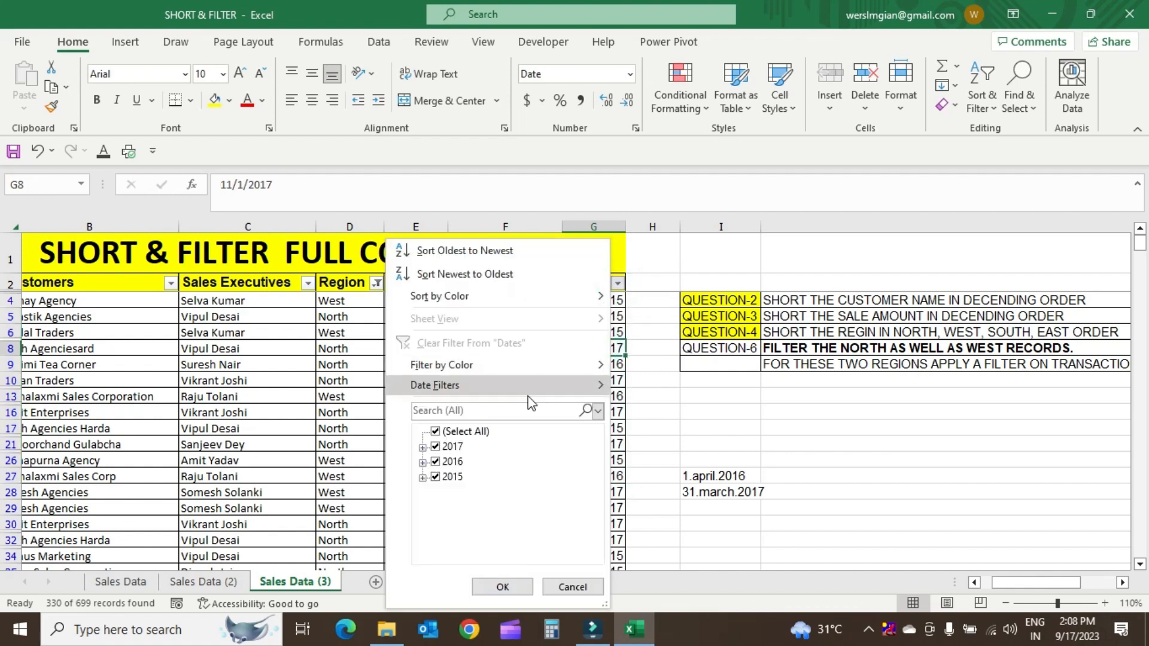
{"action": "left_click", "coordinate": [435, 431]}
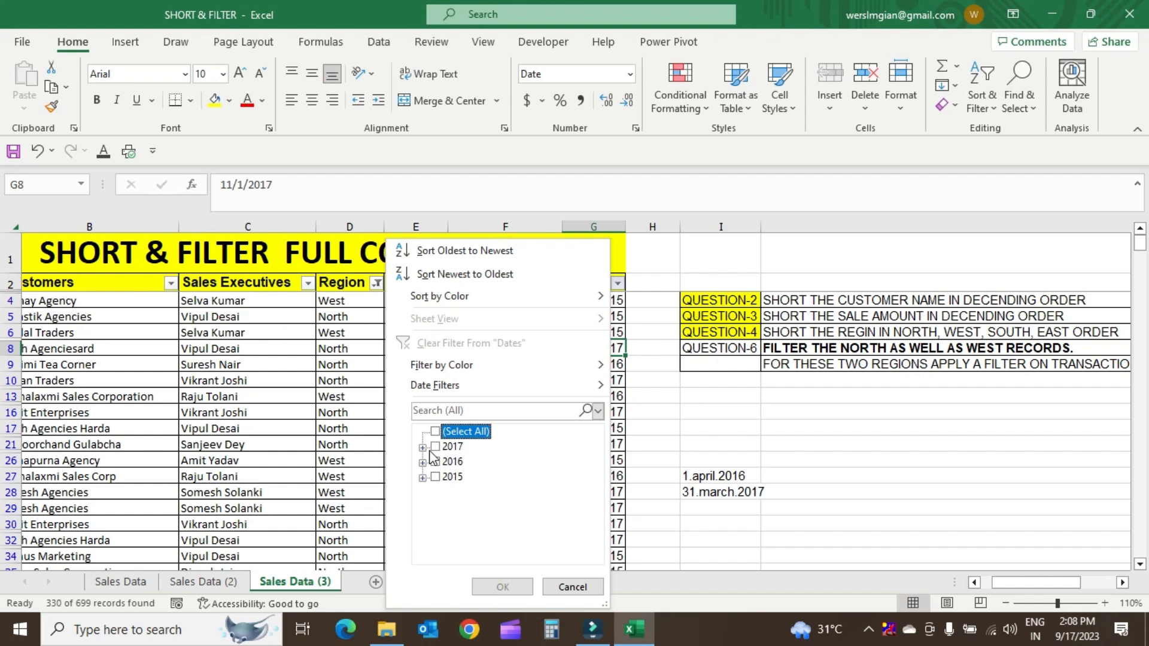
{"action": "left_click", "coordinate": [422, 447]}
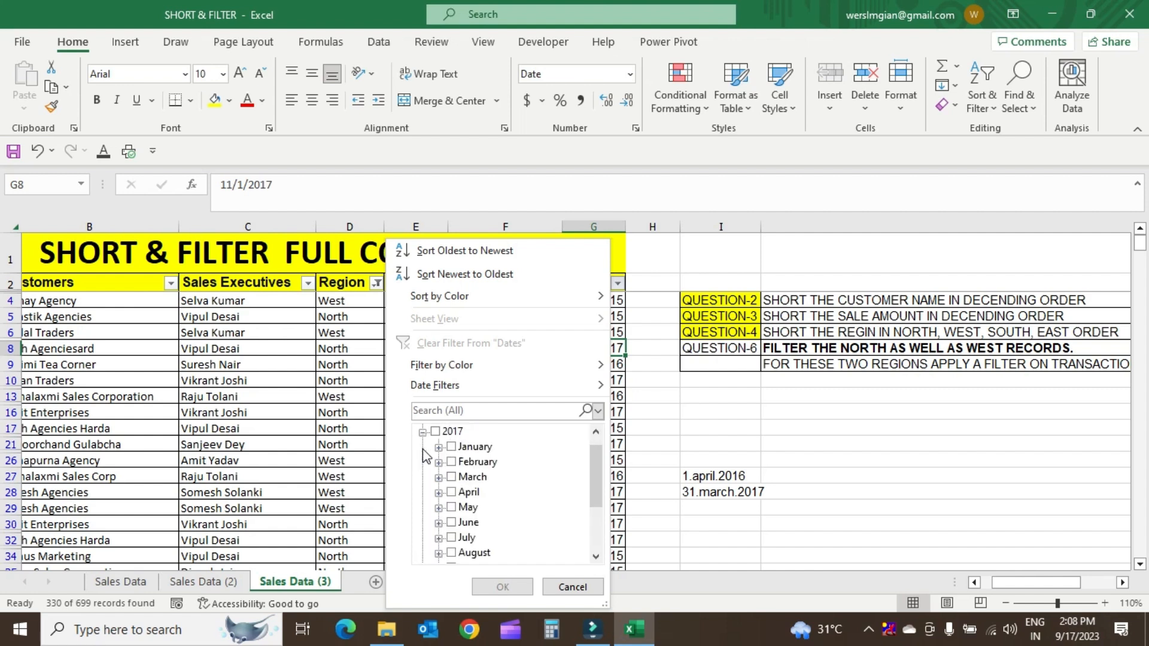
{"action": "left_click", "coordinate": [451, 477]}
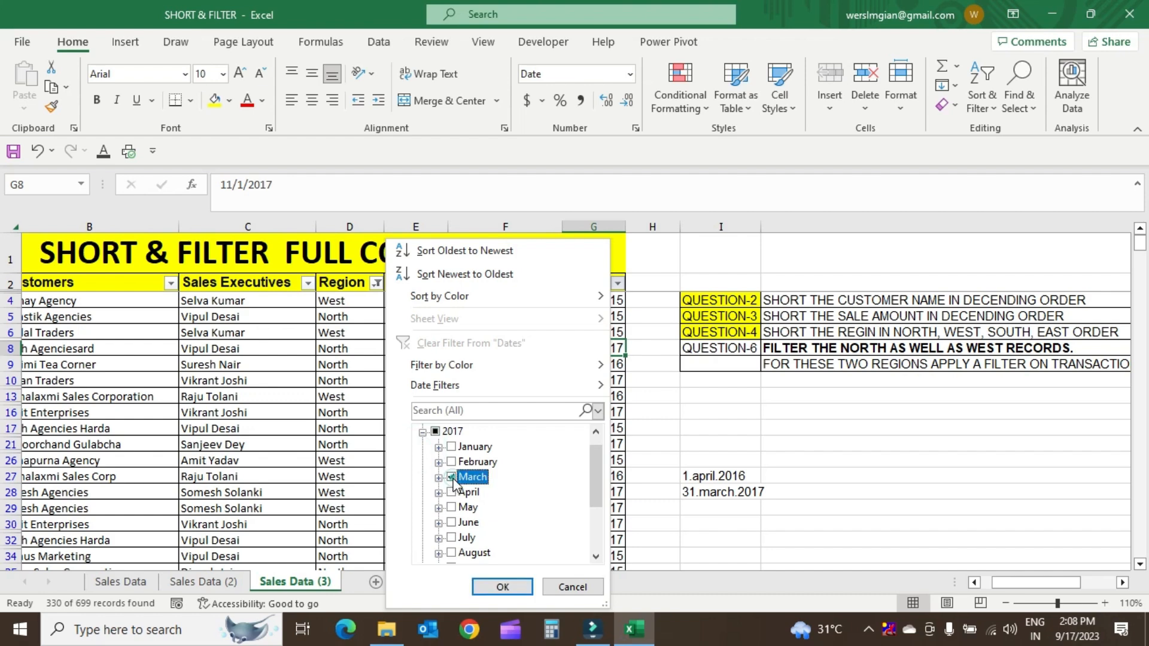
{"action": "left_click", "coordinate": [501, 588]}
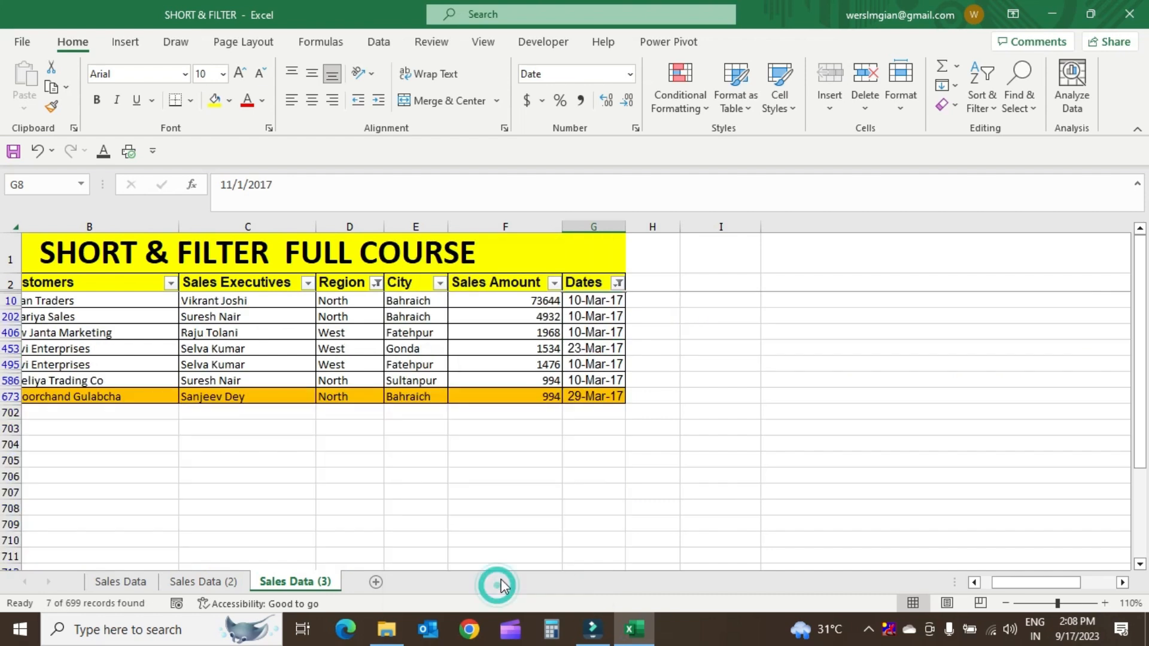
{"action": "left_click", "coordinate": [594, 297]}
{"action": "left_click_drag", "start_coordinate": [594, 298], "coordinate": [586, 413]}
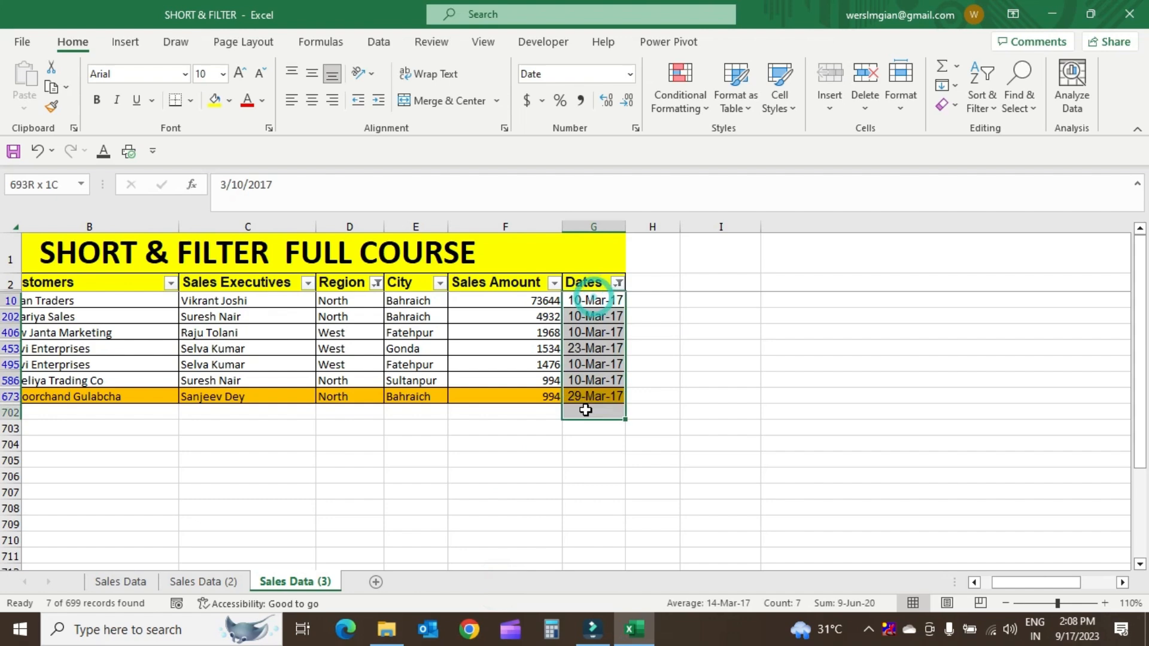
Step: Narrow the Dates filter to the single day 10 March 2017 and check the listed dates
{"action": "left_click", "coordinate": [617, 283]}
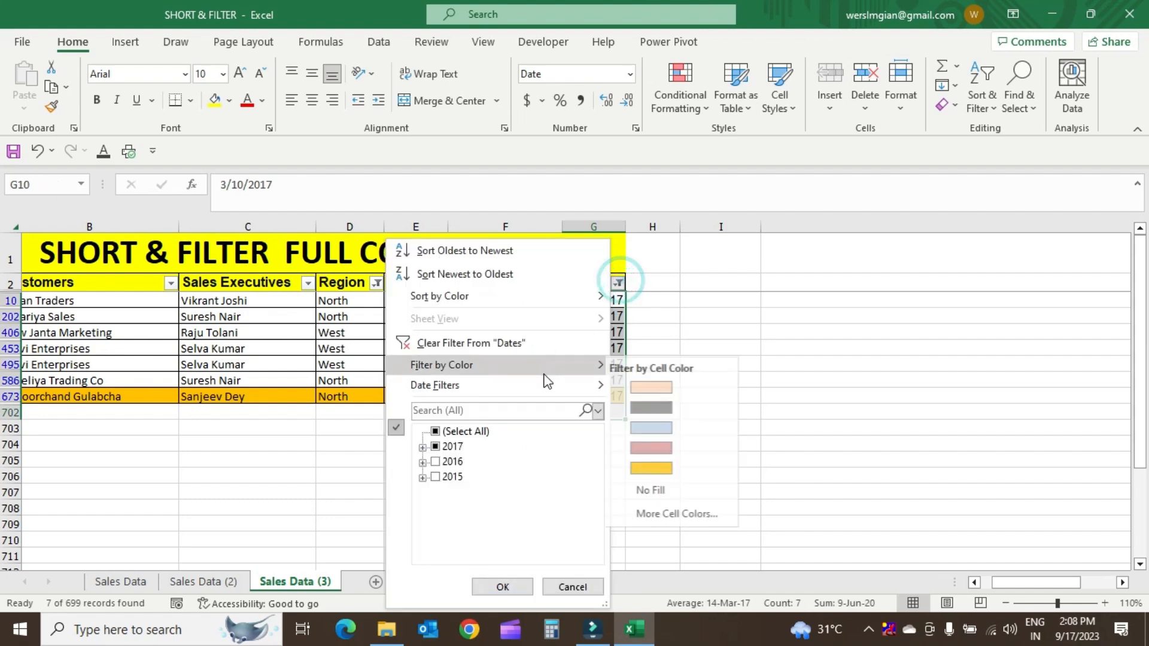
{"action": "left_click", "coordinate": [422, 447]}
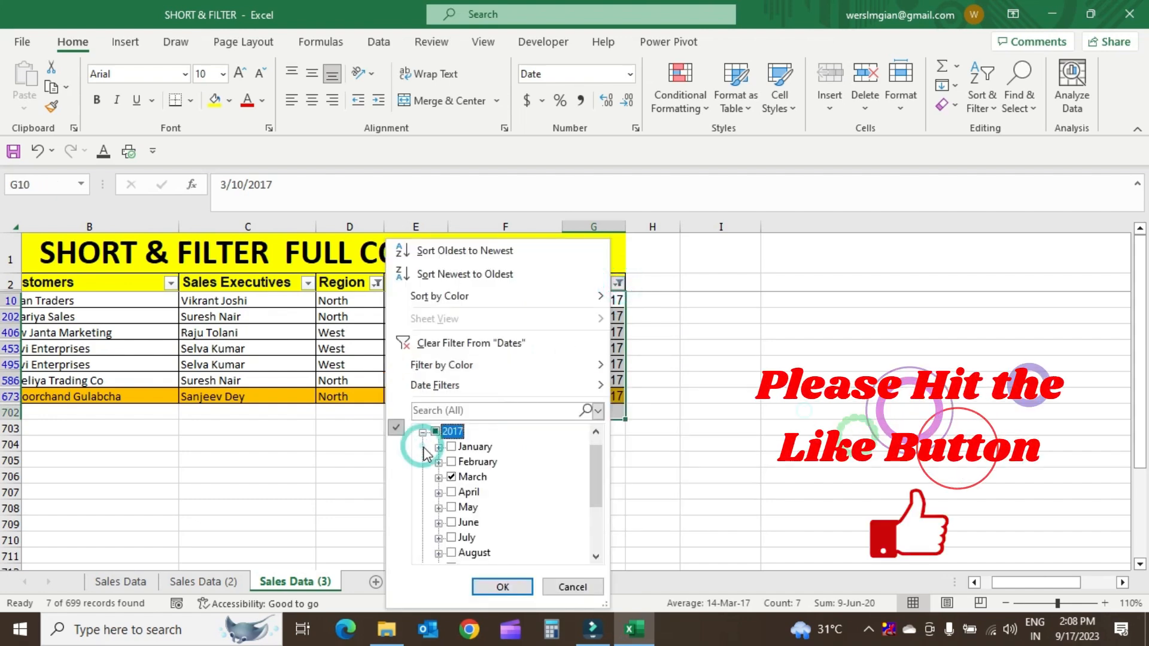
{"action": "left_click", "coordinate": [453, 479]}
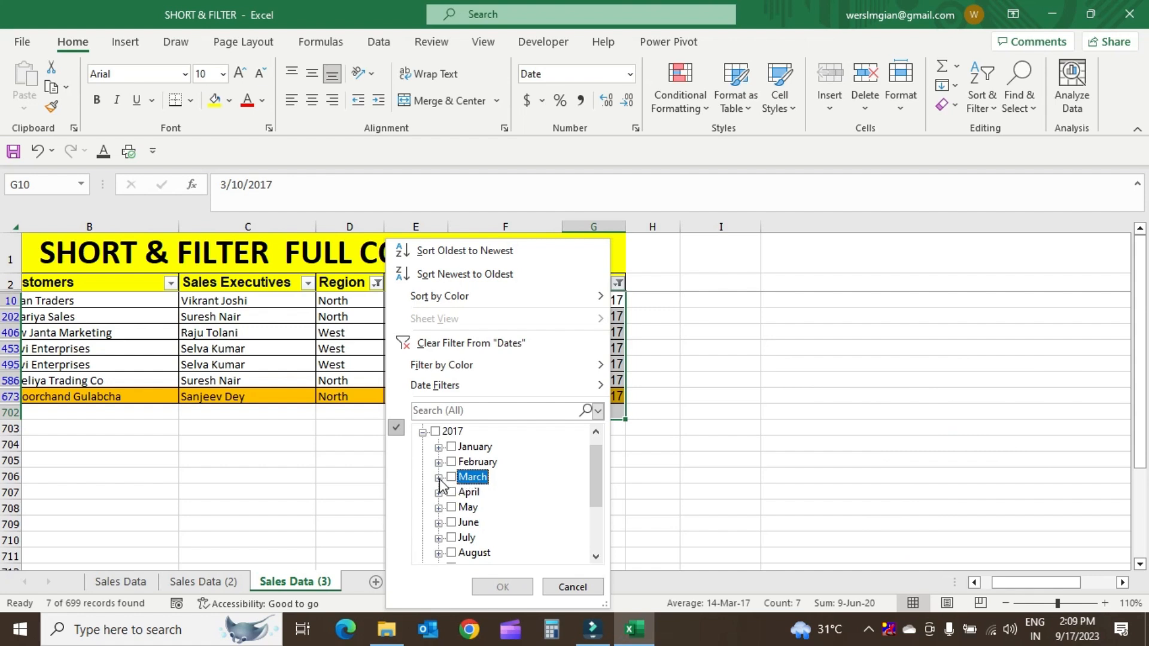
{"action": "left_click", "coordinate": [439, 477]}
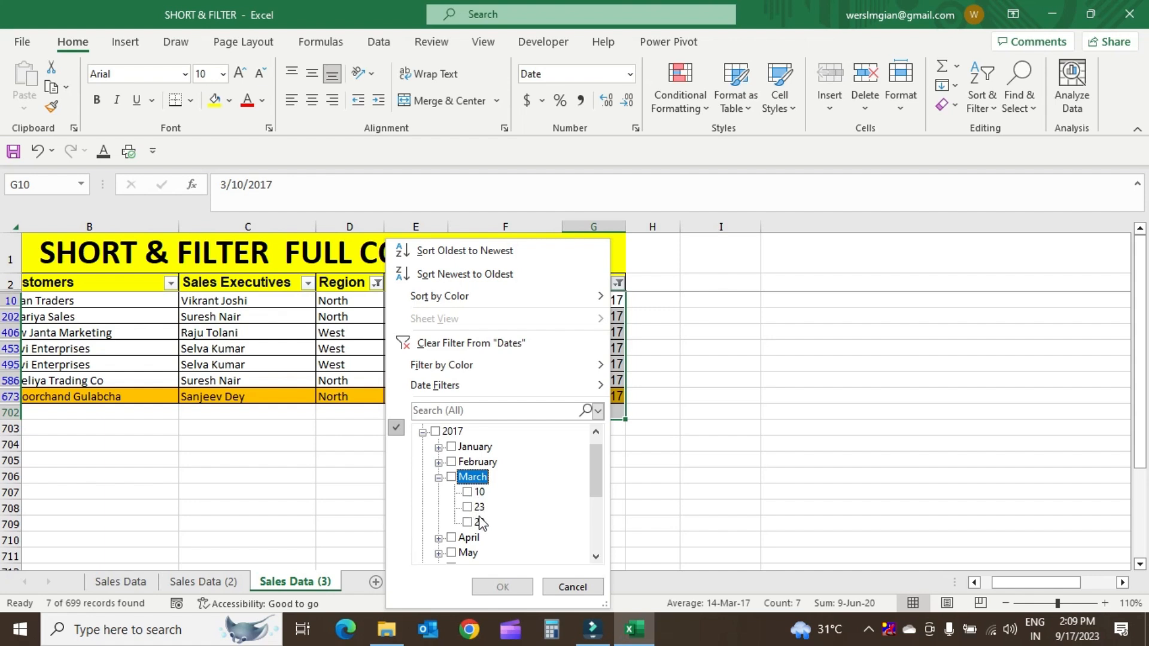
{"action": "left_click", "coordinate": [479, 492]}
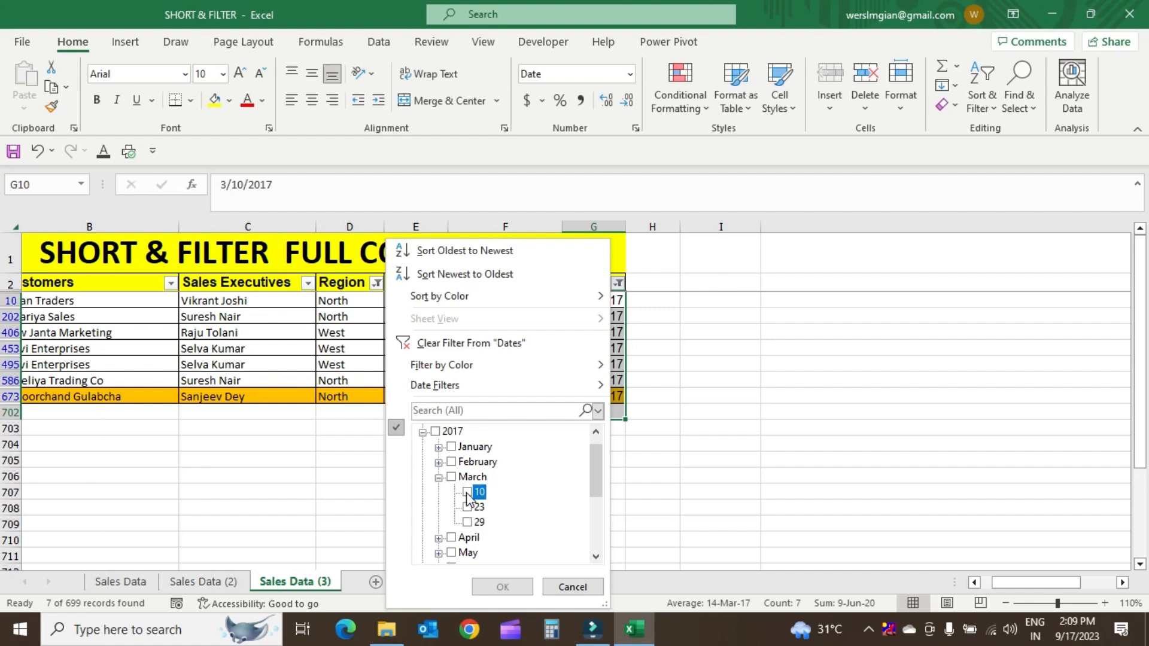
{"action": "left_click", "coordinate": [501, 588]}
{"action": "left_click_drag", "start_coordinate": [597, 301], "coordinate": [595, 365]}
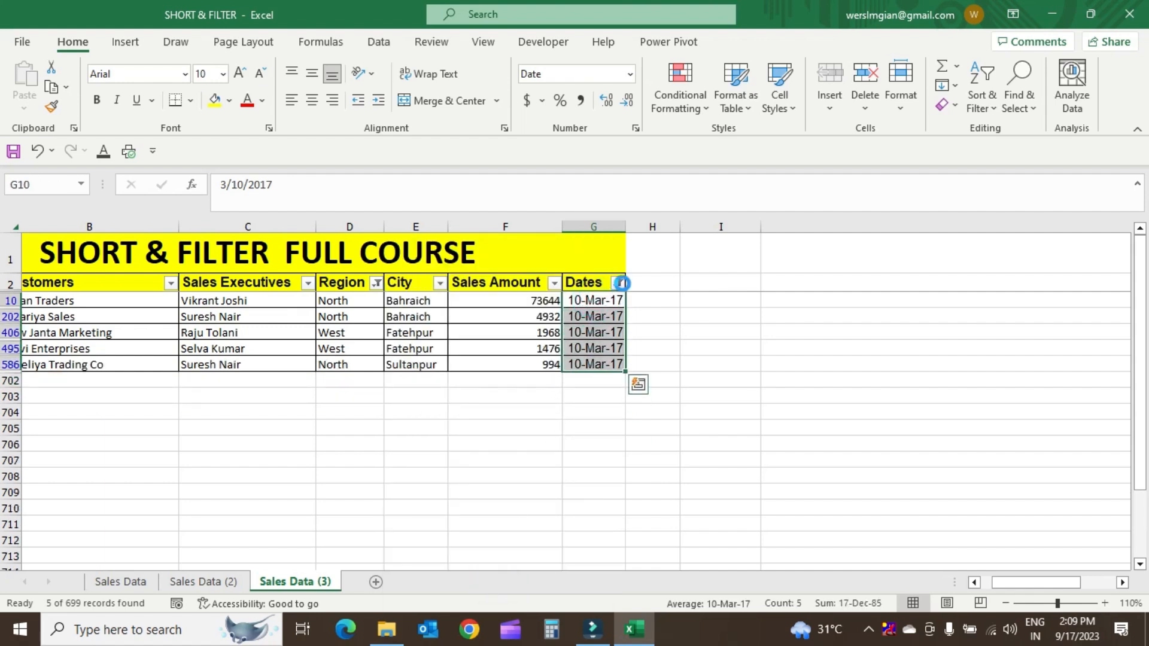
Step: Filter the Dates column to July 2015 only and check the listed dates and sales amounts
{"action": "left_click", "coordinate": [621, 283]}
{"action": "left_click", "coordinate": [435, 432]}
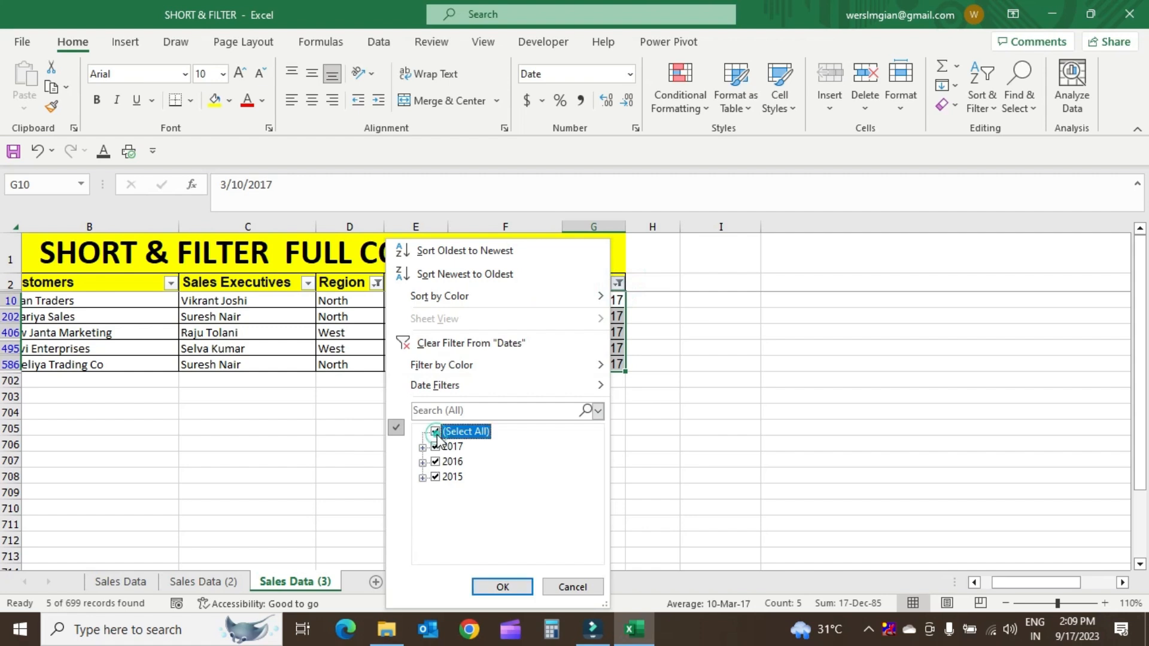
{"action": "left_click", "coordinate": [435, 431]}
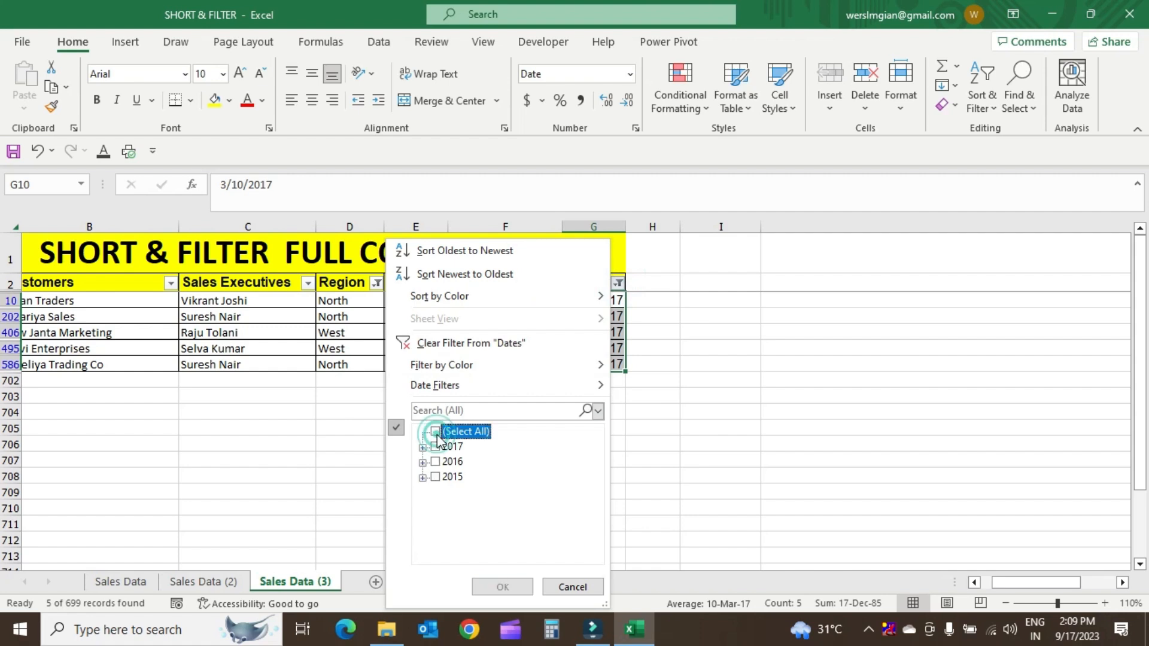
{"action": "left_click", "coordinate": [422, 477]}
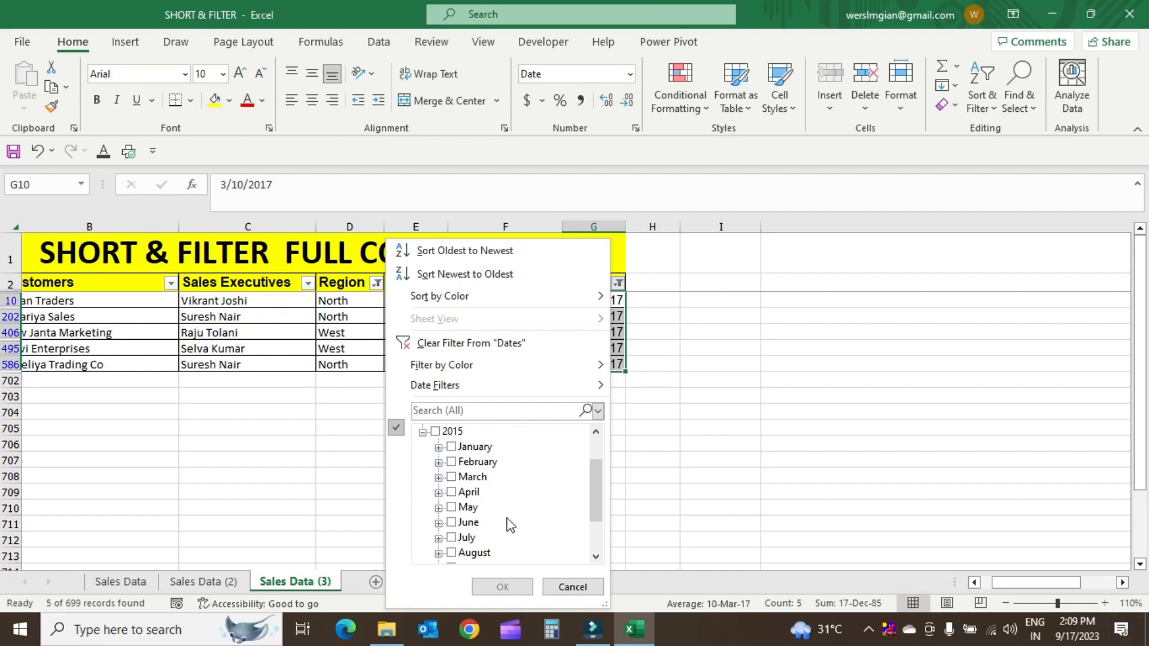
{"action": "left_click", "coordinate": [452, 538]}
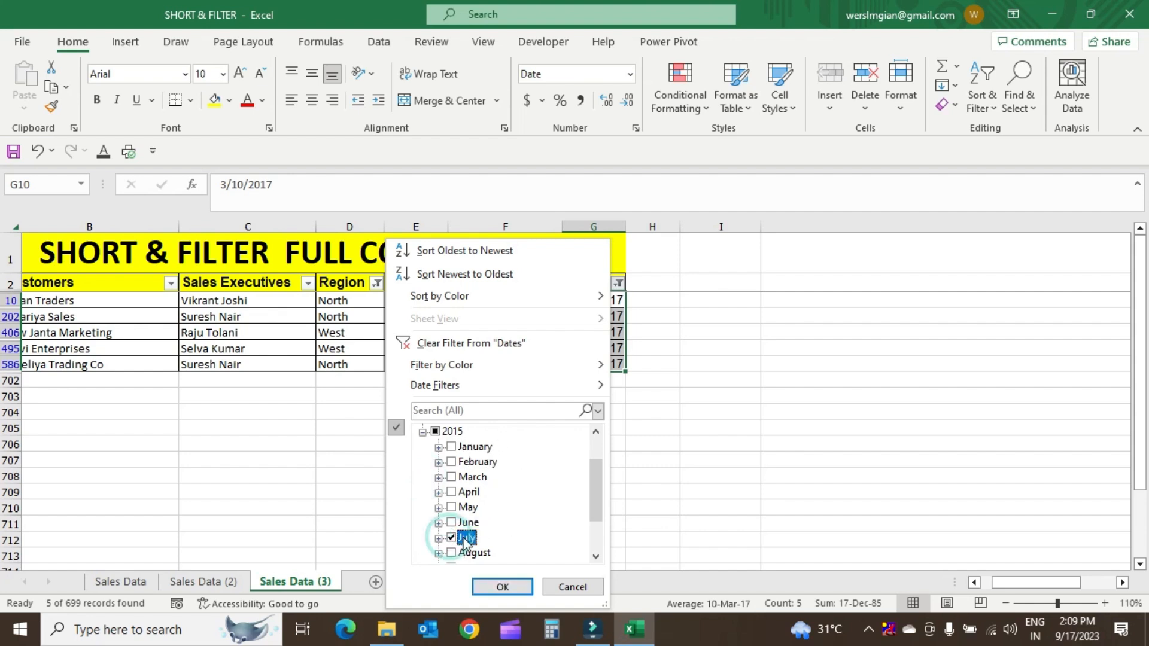
{"action": "left_click", "coordinate": [507, 587]}
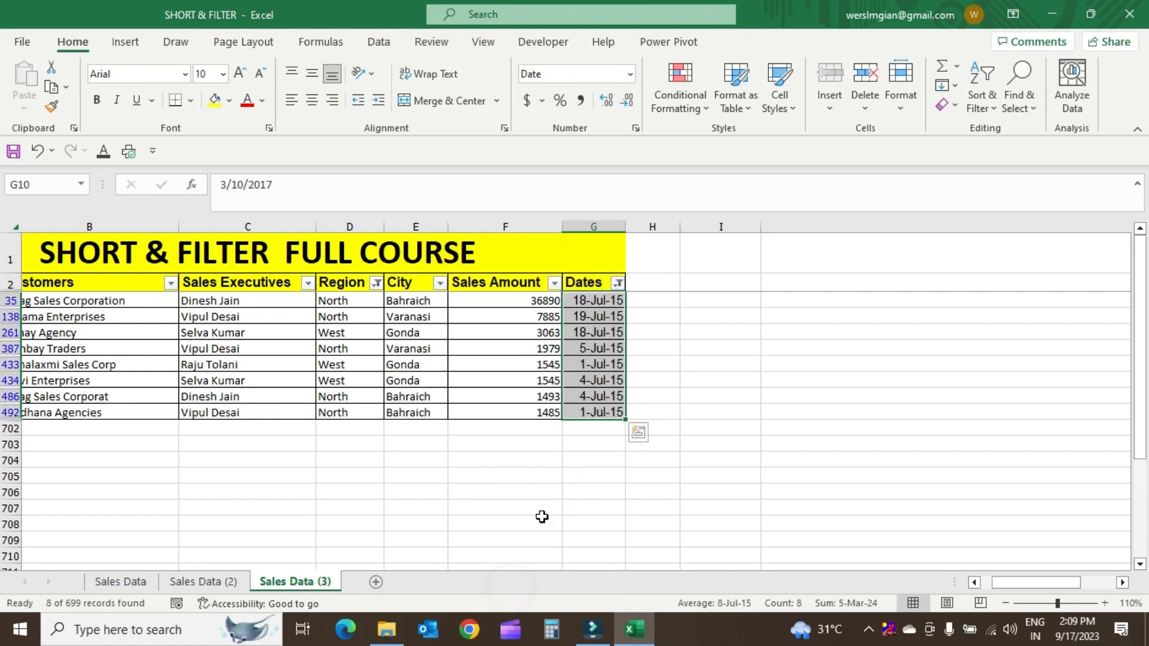
{"action": "left_click_drag", "start_coordinate": [597, 301], "coordinate": [594, 412]}
{"action": "left_click_drag", "start_coordinate": [546, 300], "coordinate": [535, 407]}
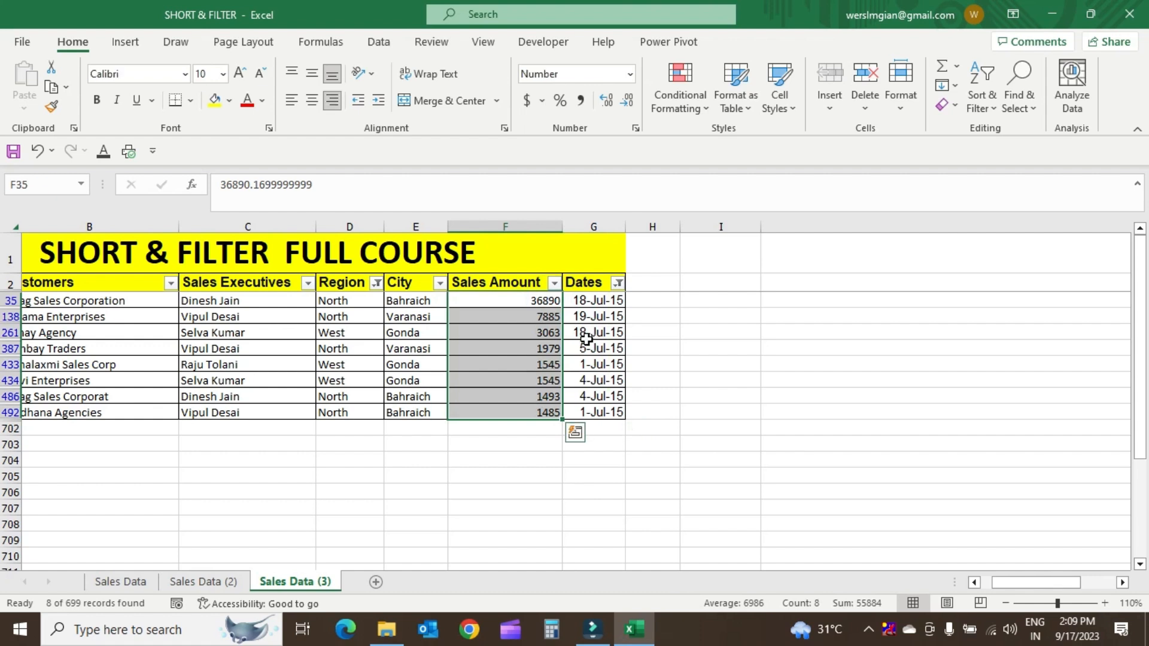
Step: Narrow the Dates filter to 5 July 2015 alone and check the sales amount and date of the listed record
{"action": "left_click", "coordinate": [617, 284]}
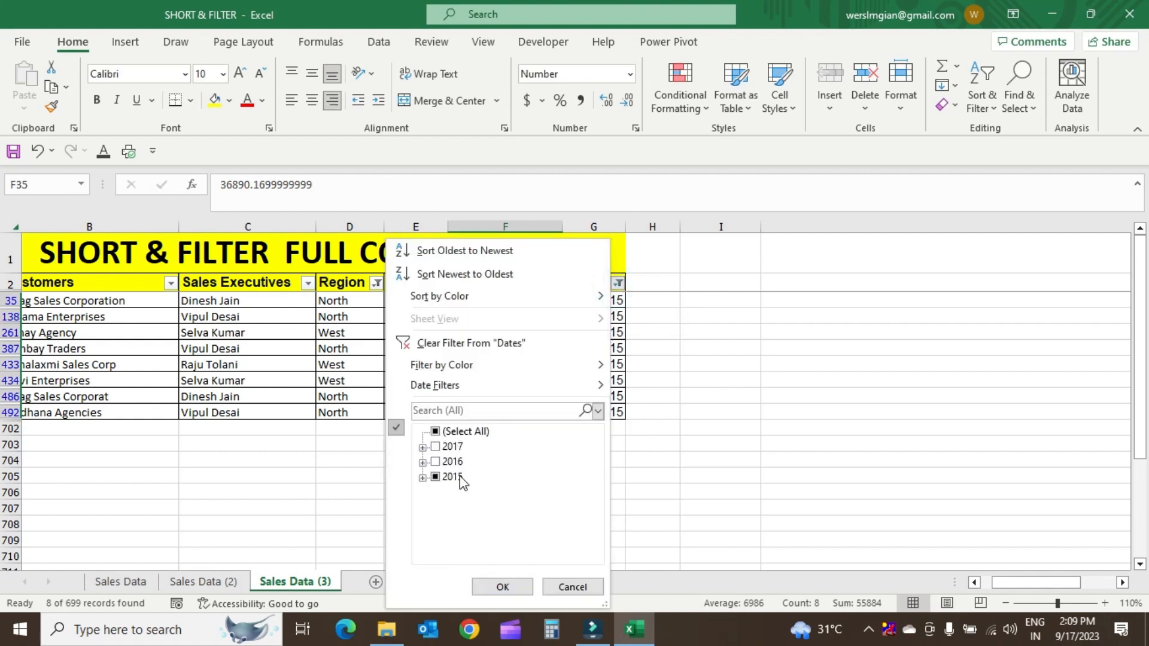
{"action": "left_click", "coordinate": [422, 477]}
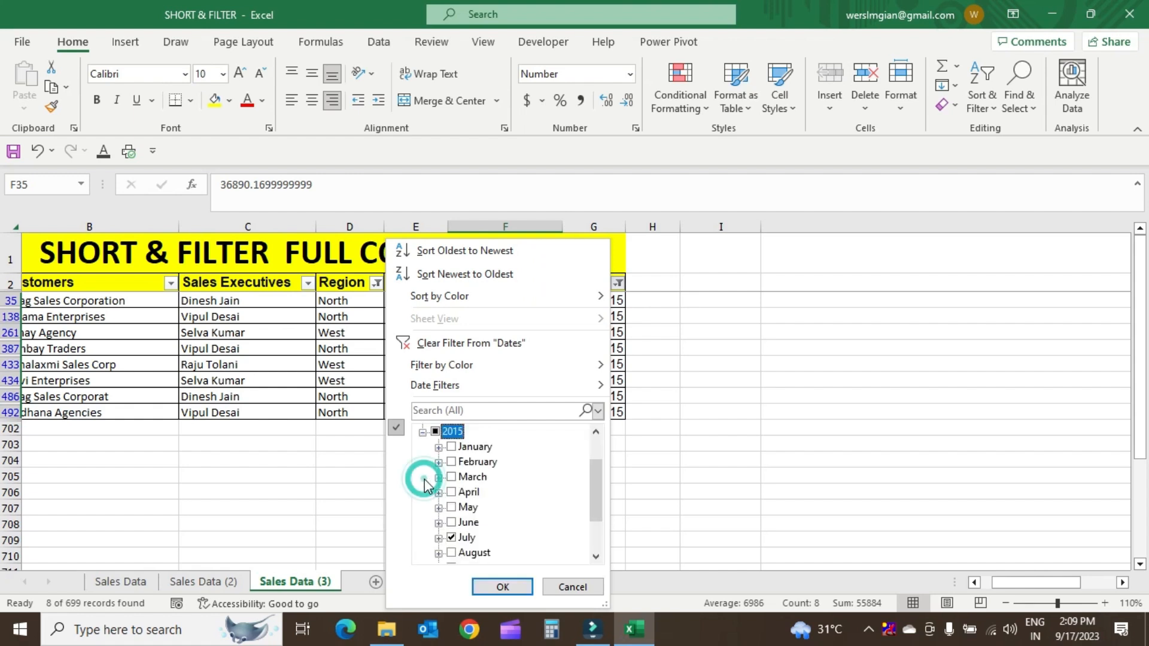
{"action": "left_click", "coordinate": [438, 538]}
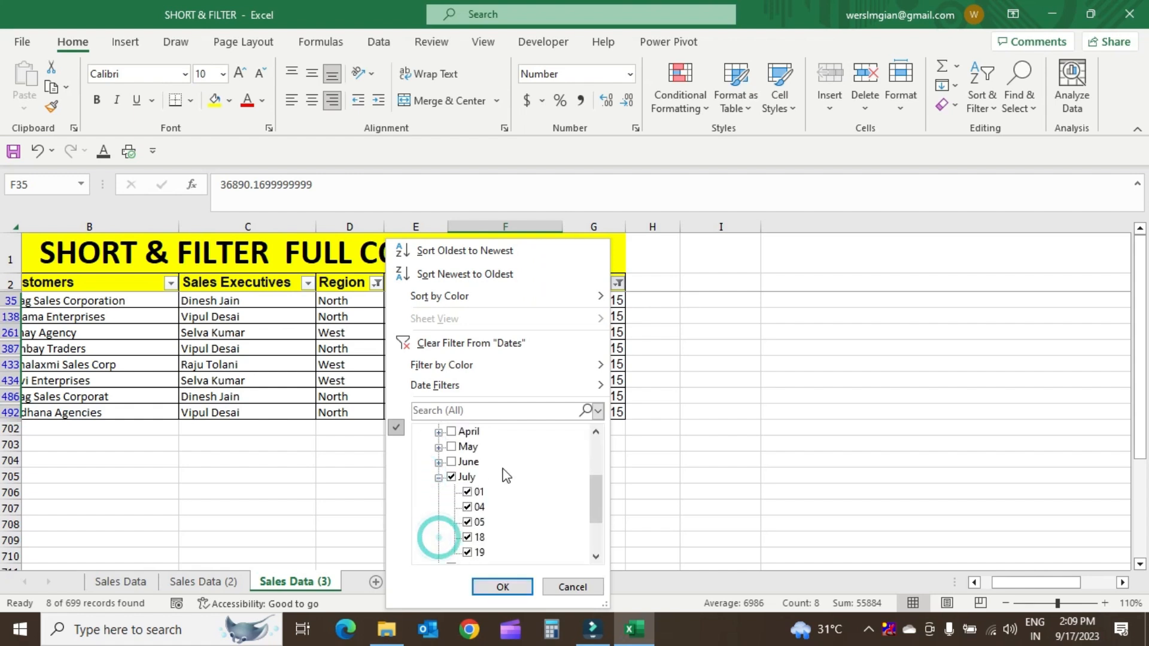
{"action": "scroll", "coordinate": [502, 479], "scroll_direction": "down", "scroll_amount": 1}
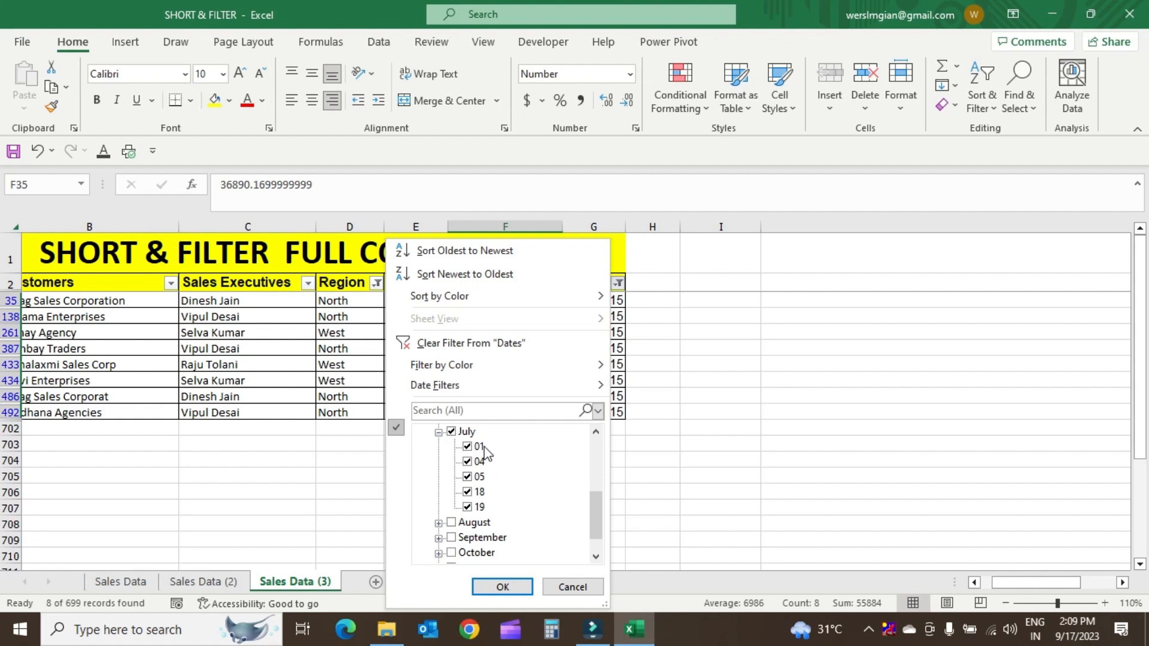
{"action": "left_click", "coordinate": [452, 432]}
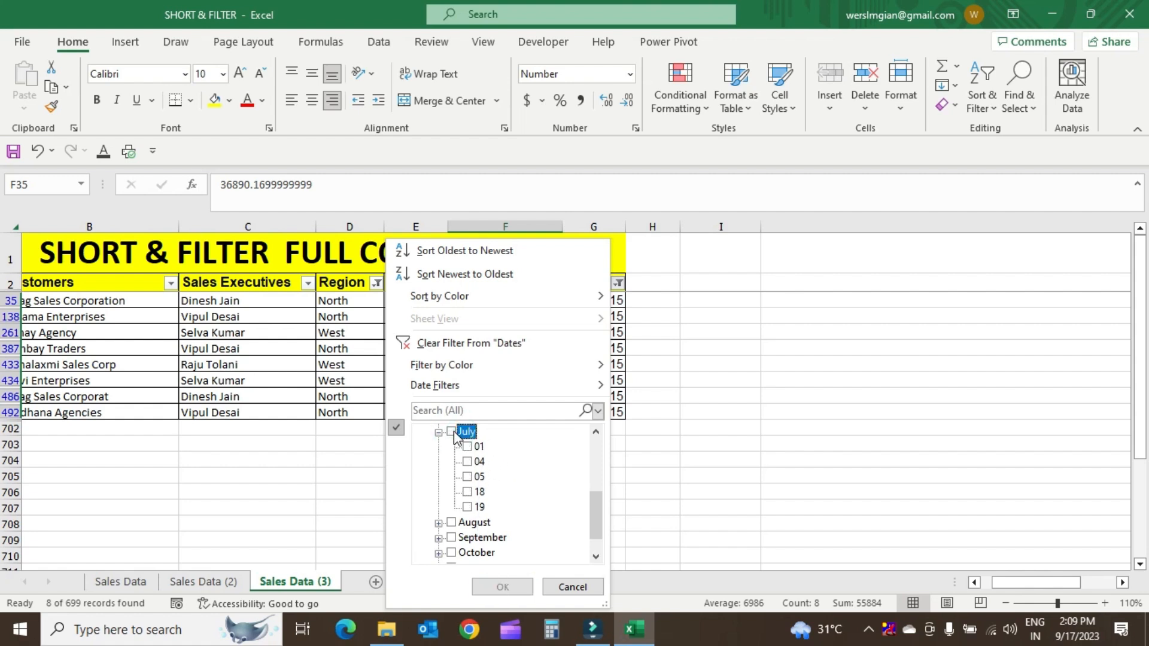
{"action": "left_click", "coordinate": [467, 477]}
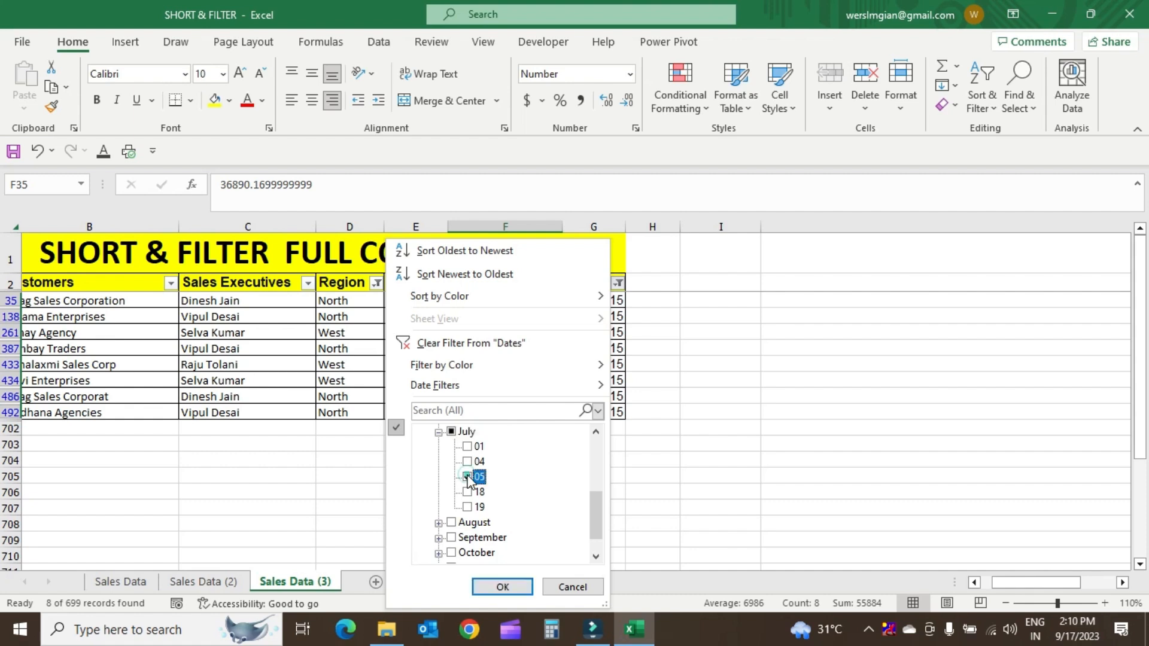
{"action": "left_click", "coordinate": [503, 587]}
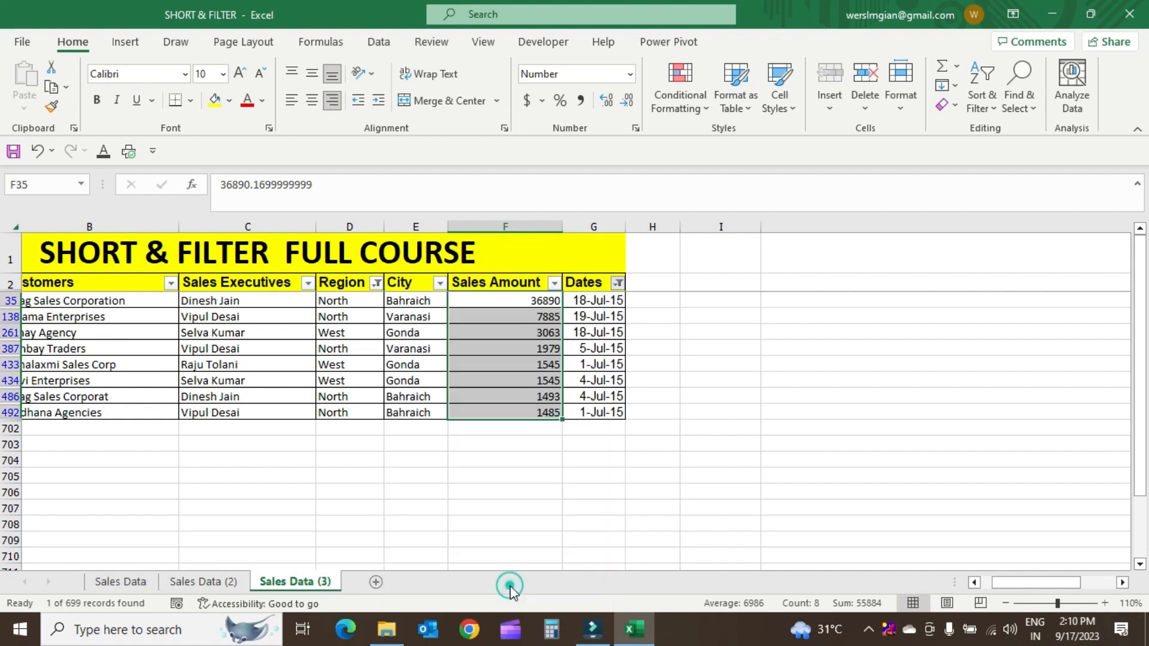
{"action": "left_click", "coordinate": [592, 302]}
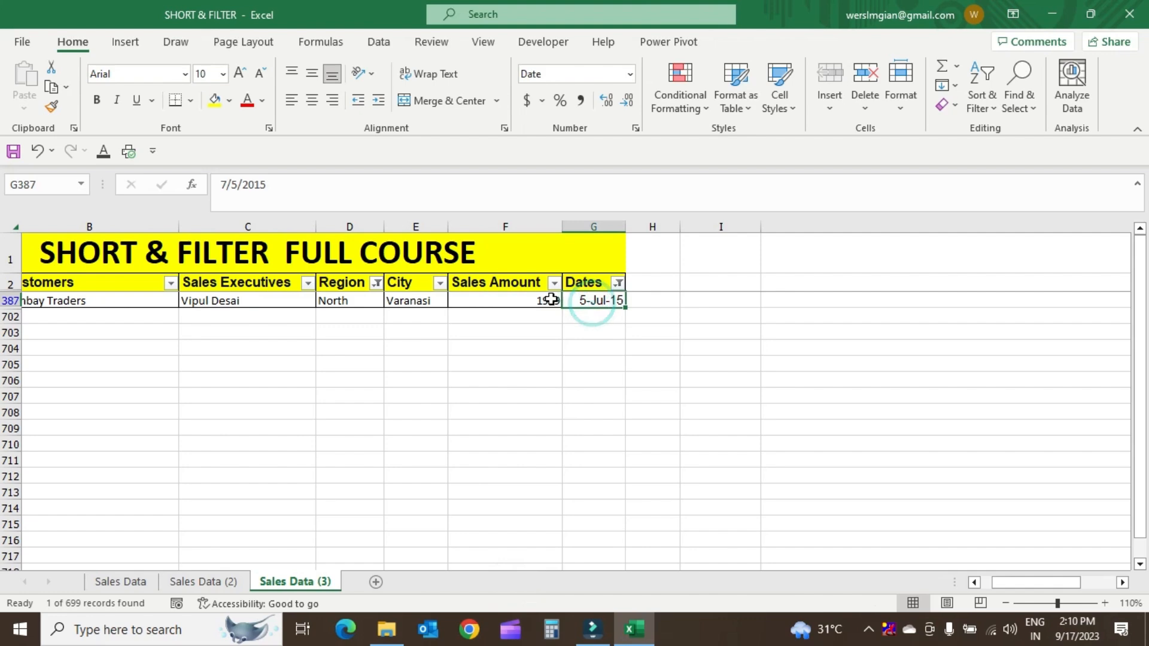
{"action": "left_click_drag", "start_coordinate": [531, 300], "coordinate": [613, 298]}
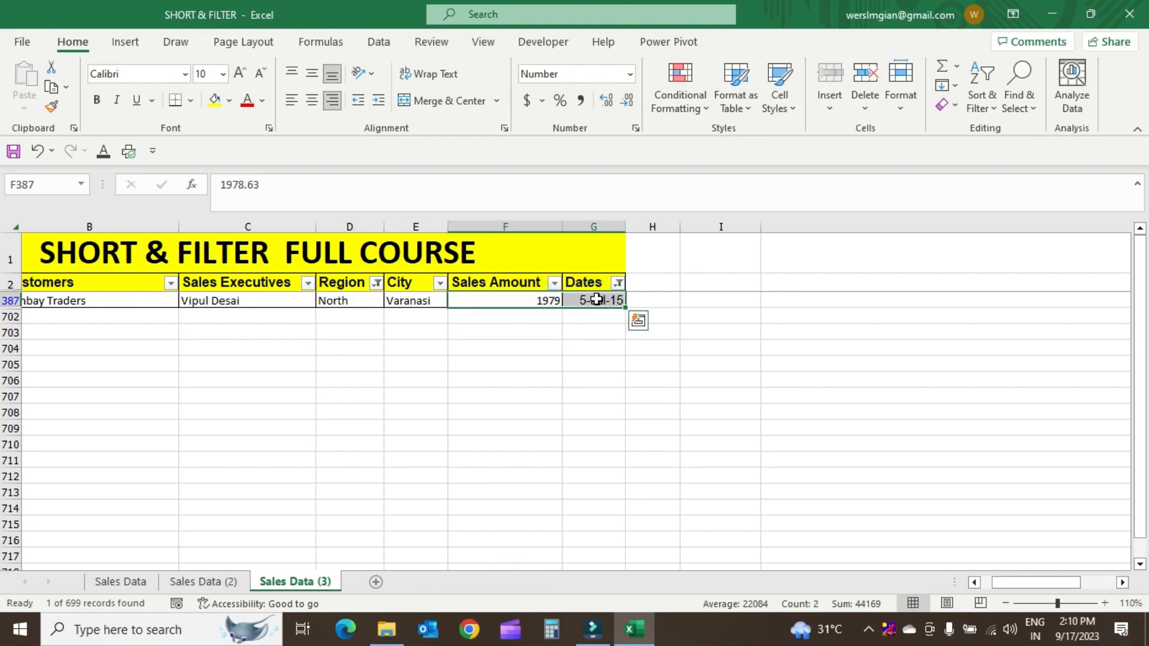
{"action": "left_click", "coordinate": [596, 300]}
Step: Clear the filter from the Dates column and return to the Products header in cell A2
{"action": "left_click", "coordinate": [618, 282]}
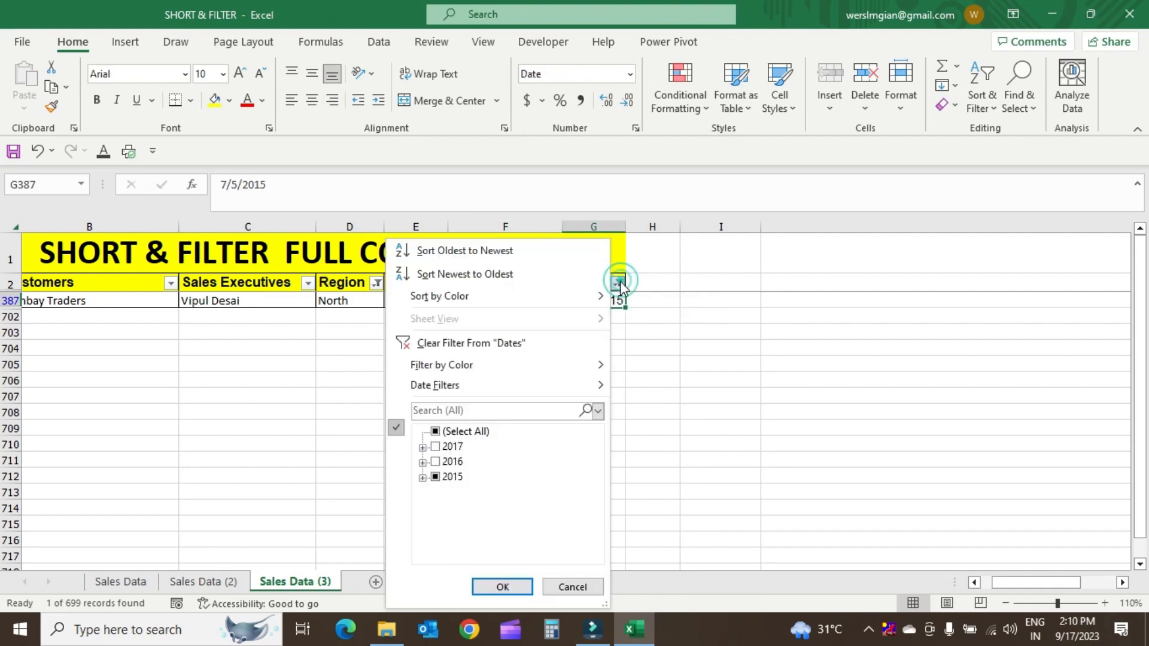
{"action": "left_click", "coordinate": [557, 338]}
{"action": "key", "text": "Home"}
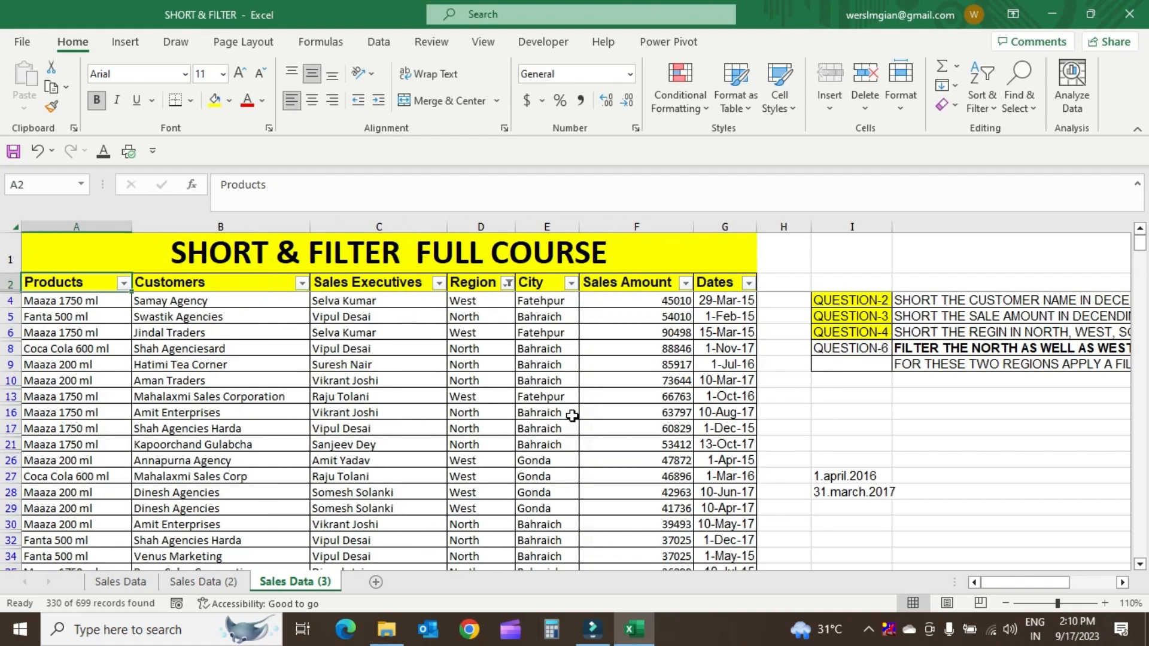